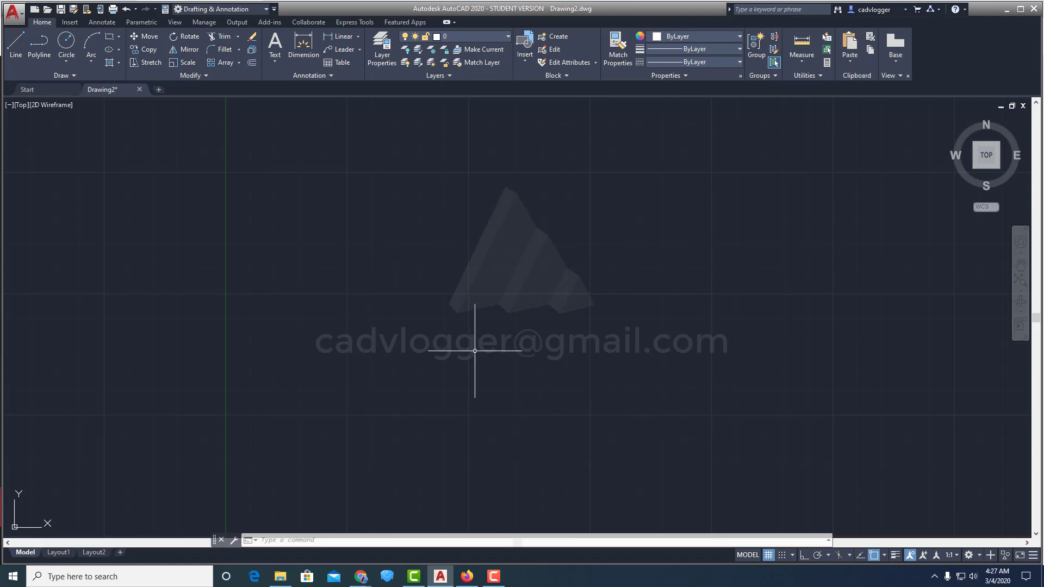
Step: Glance at Layout1, return to Model, and open the 2BR Bungalow House drawing
left_click(55, 553)
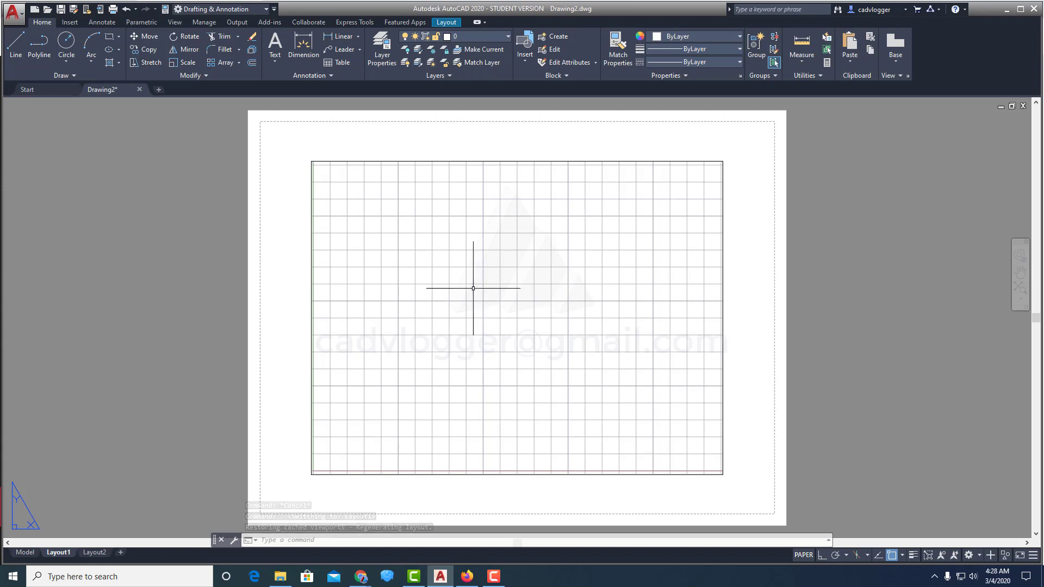
left_click(25, 552)
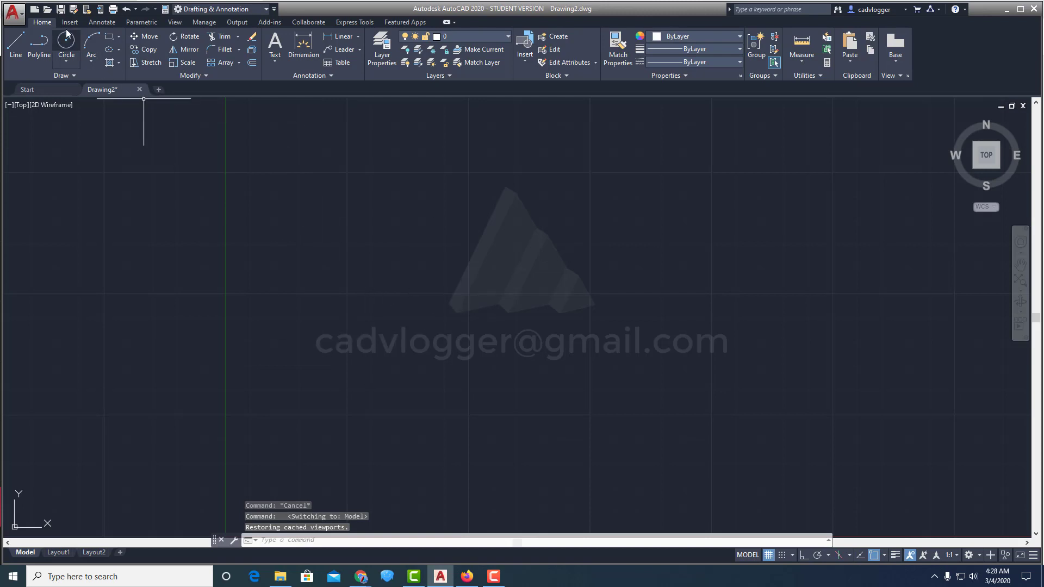
left_click(47, 10)
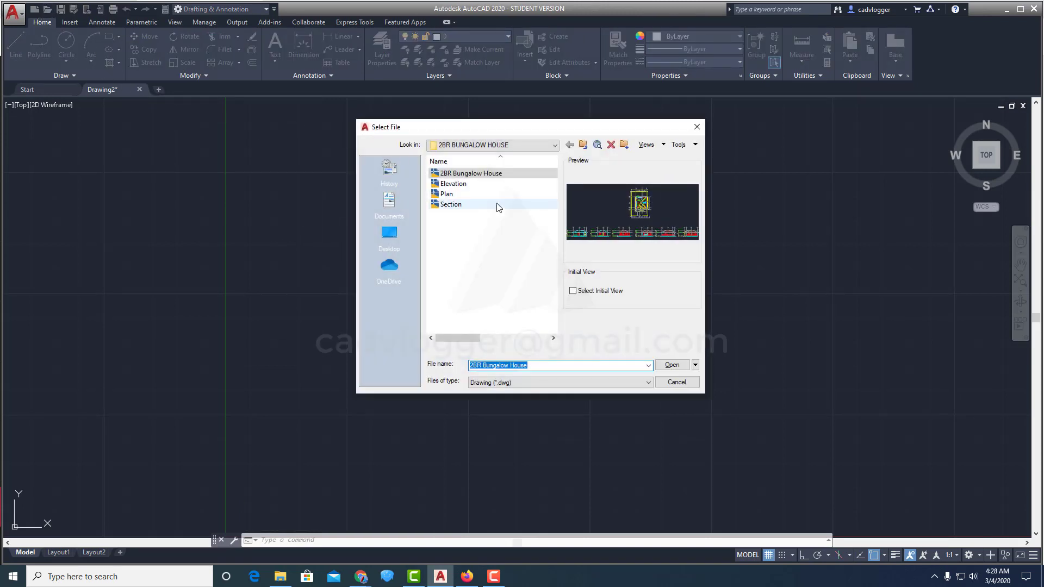
left_click(673, 368)
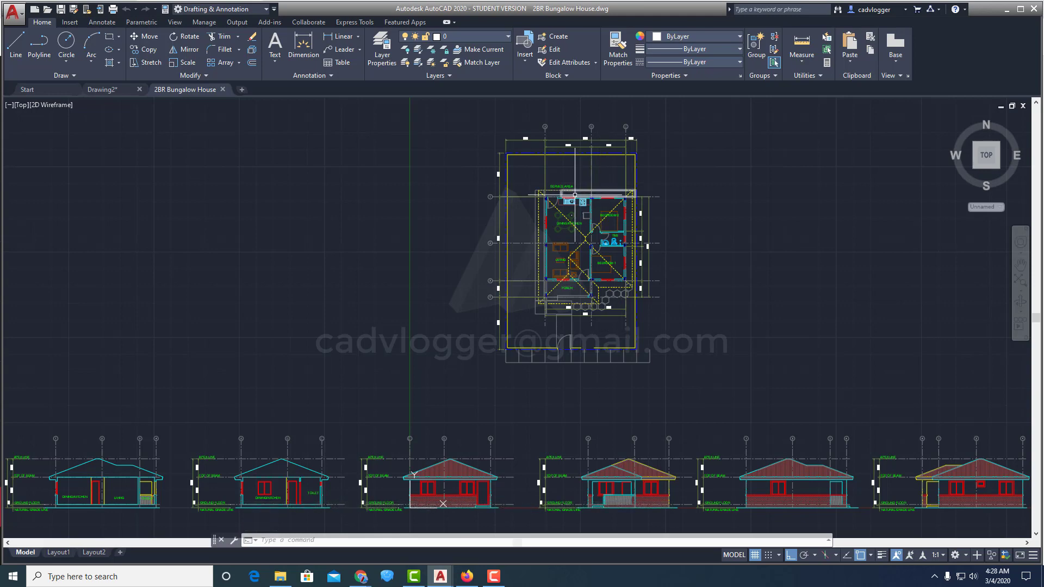
Step: Zoom to the service-area kitchen door and measure the wall distance, reading 900
scroll(551, 201, "up", 8)
scroll(538, 256, "up", 3)
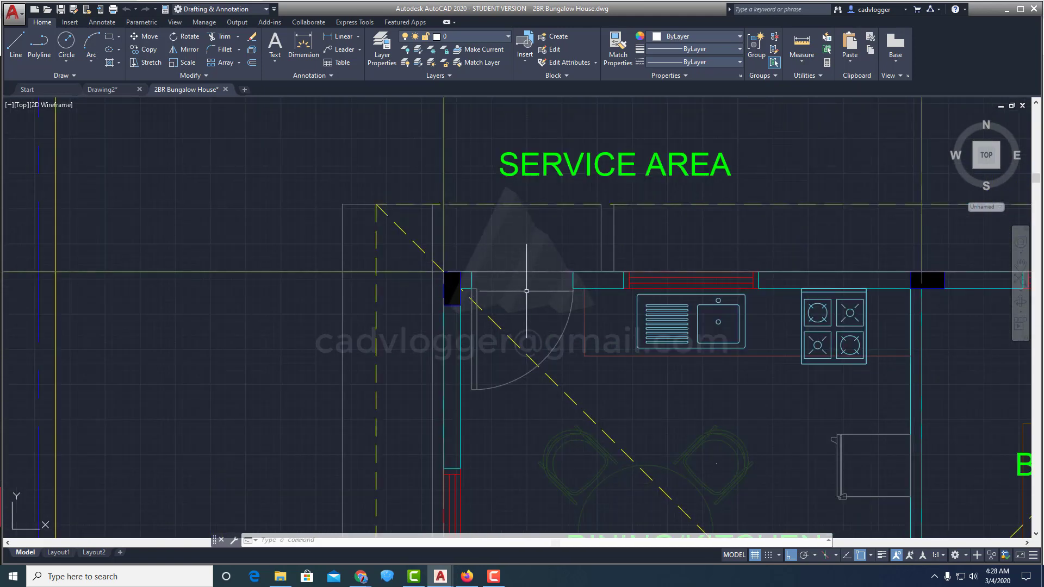
middle_click_drag(551, 273, 553, 288)
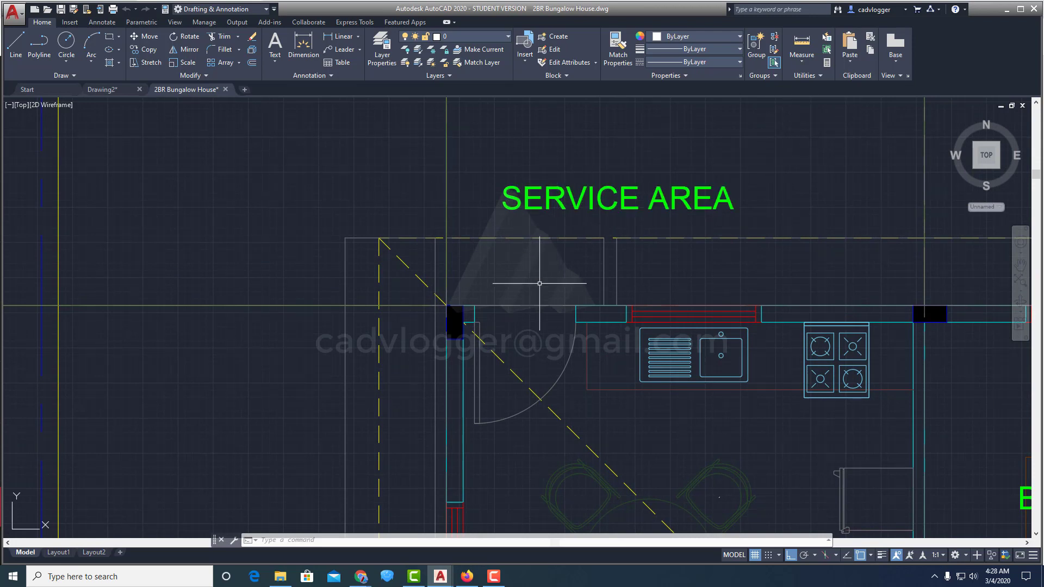
left_click(803, 63)
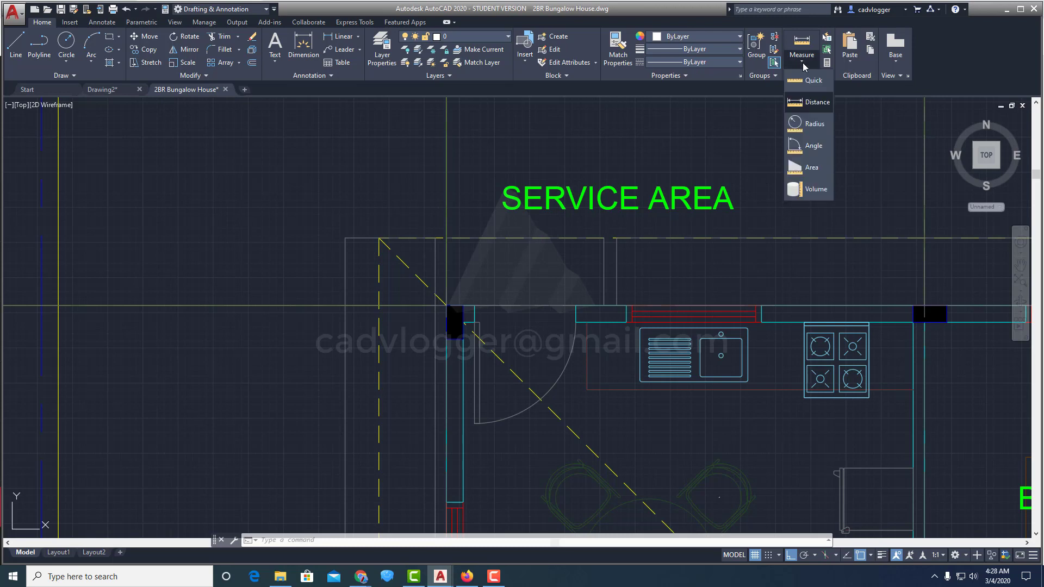
left_click(813, 103)
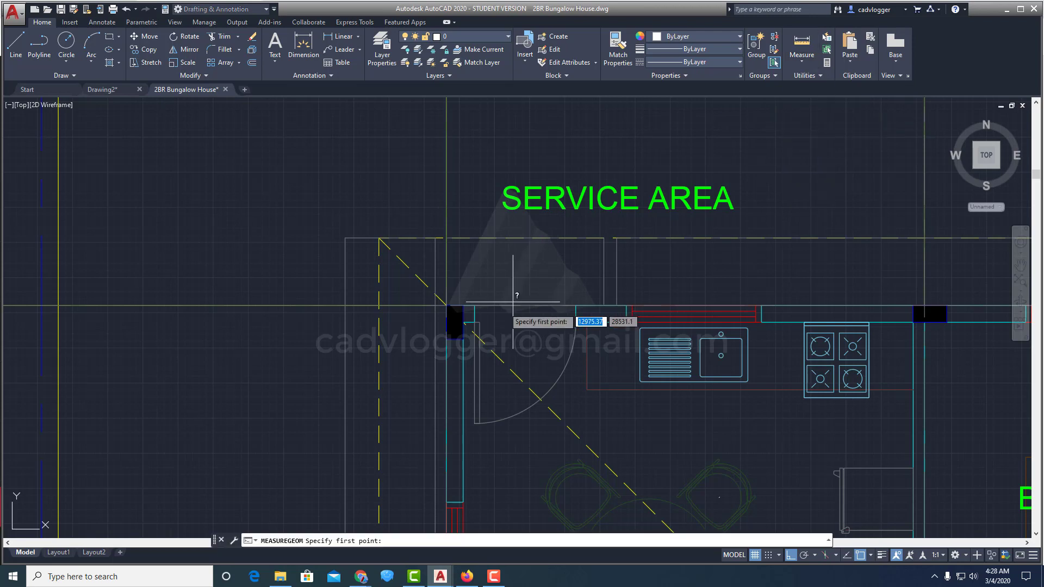
left_click(475, 306)
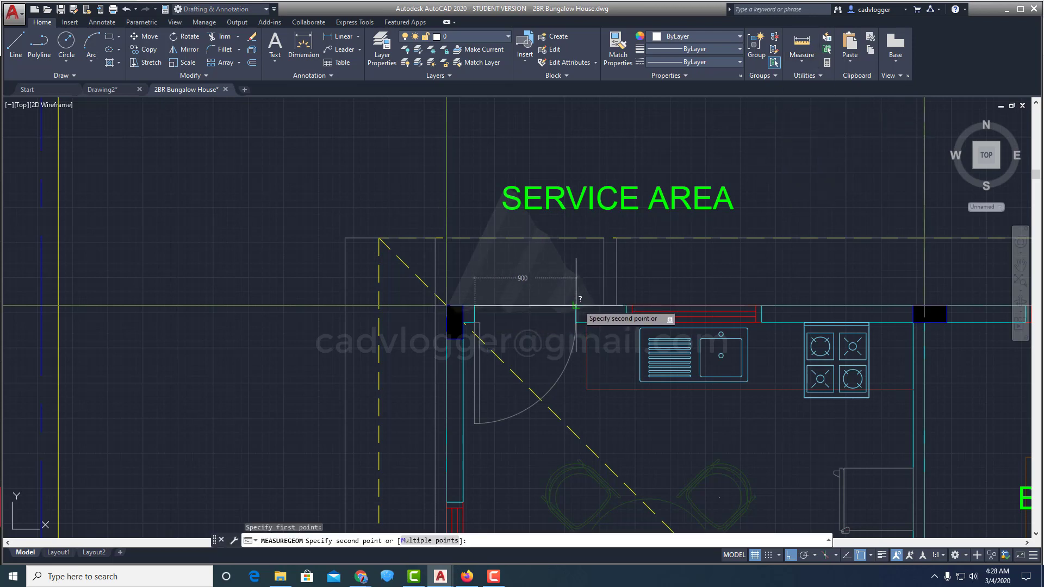
left_click(576, 307)
key("Escape")
key("Escape")
key("Escape")
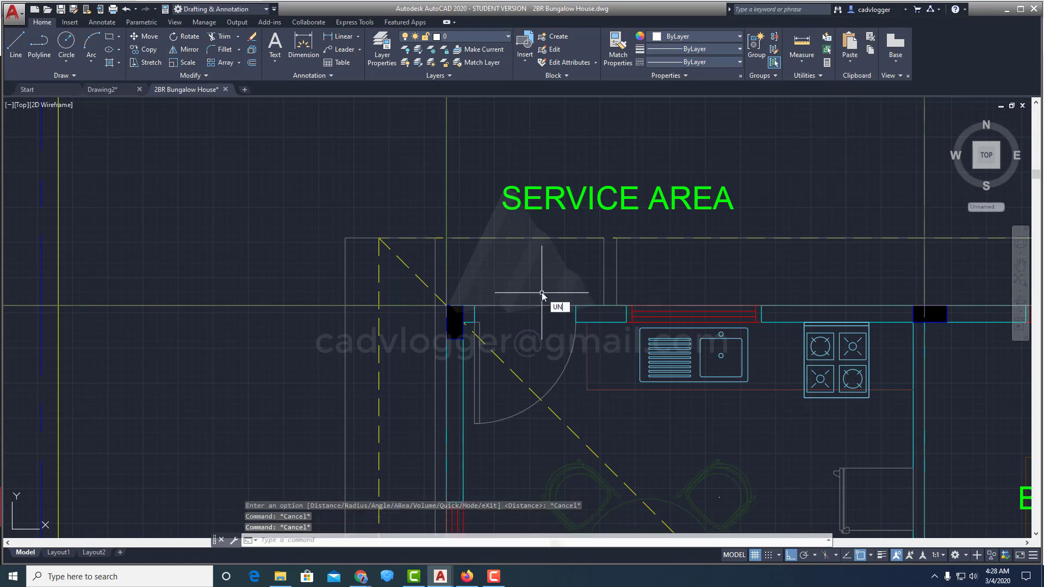
Step: Confirm in Drawing Units (UN) that the insertion scale is Millimeters, then cancel
type("UN")
key("Return")
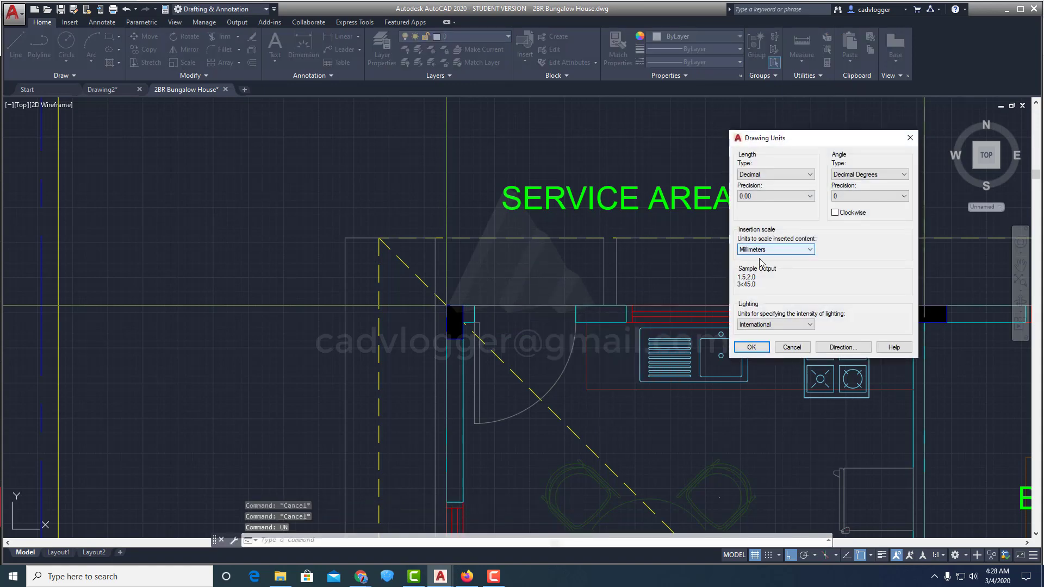
left_click(791, 347)
Step: Zoom extents to show the whole floor plan and all elevations
type("Z")
key("Return")
type("E")
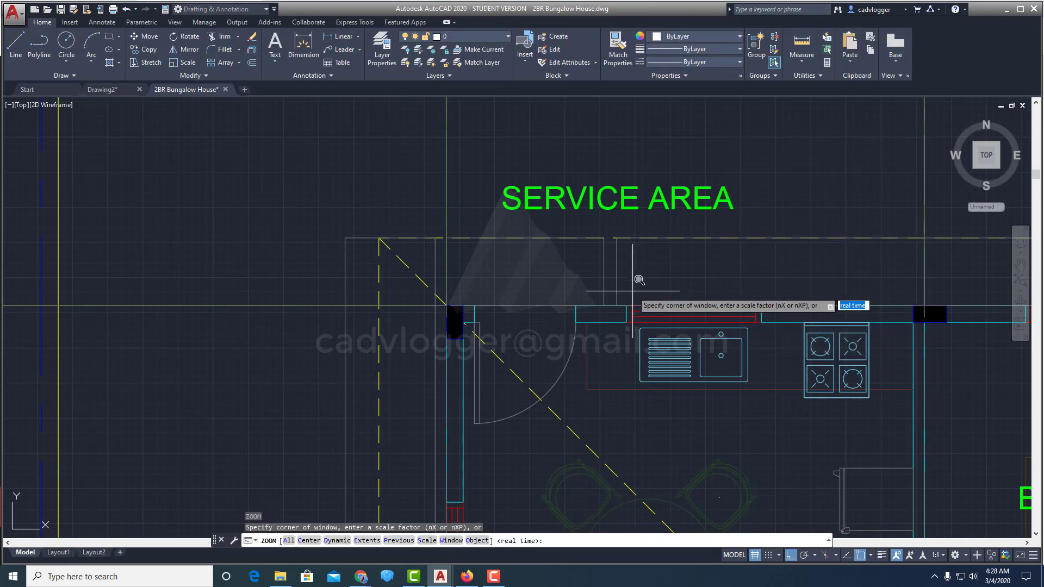
key("Return")
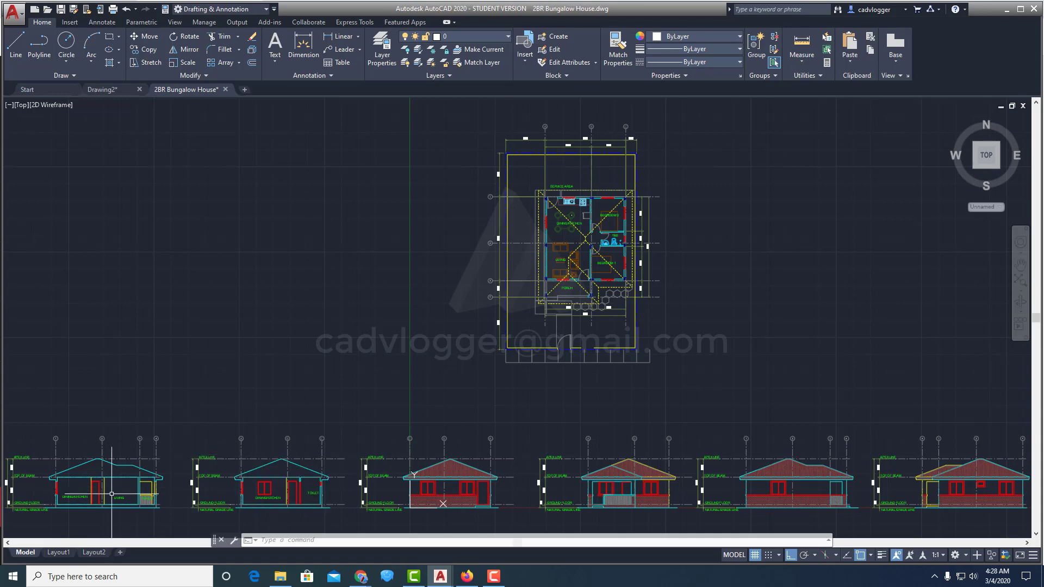
Step: Switch to the Layout1 sheet showing the floor plan, cross section and longitudinal section
left_click(57, 553)
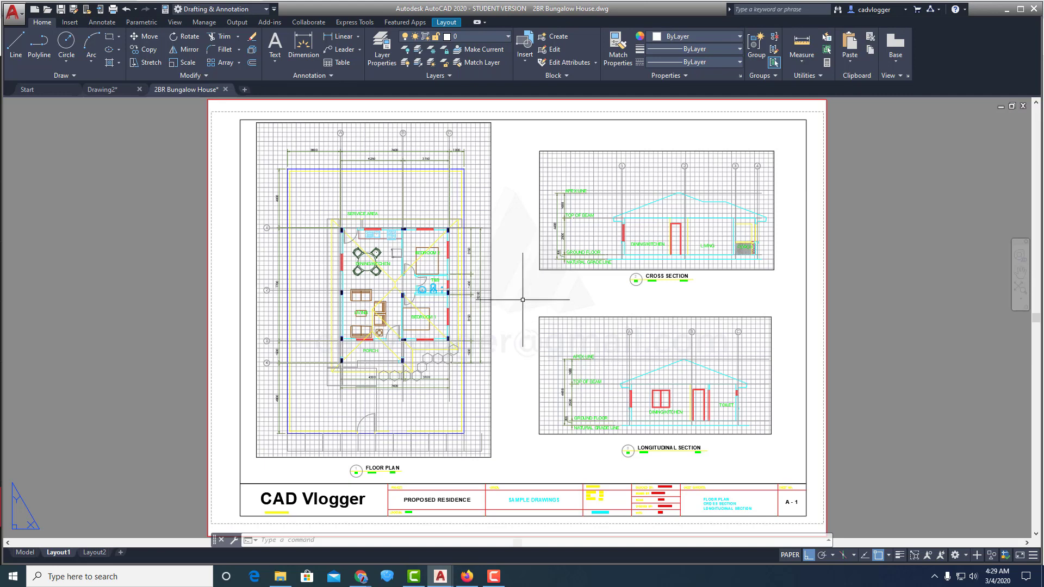
left_click(16, 16)
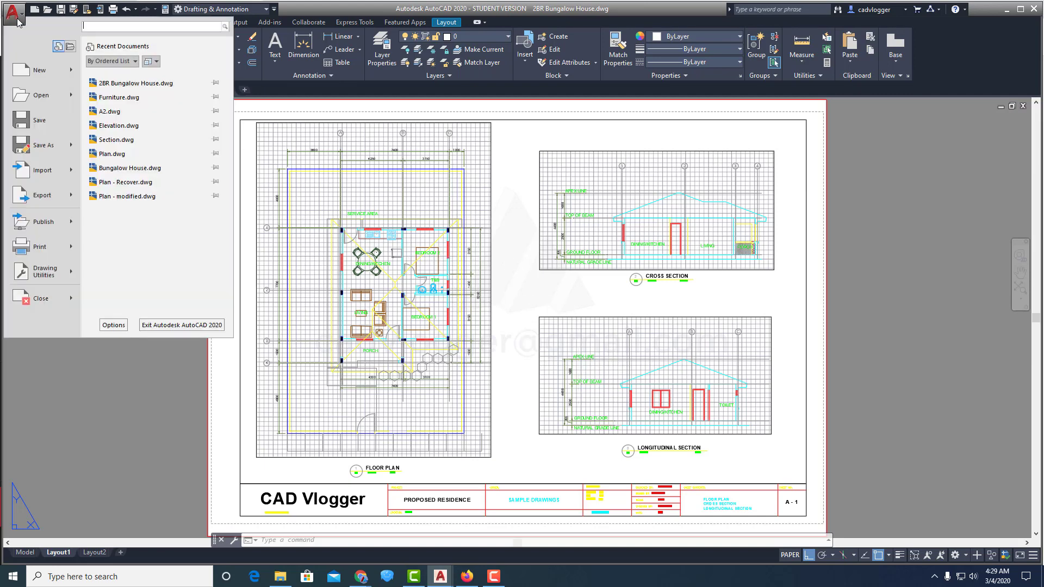
Step: Set the Sheet/layout uniform background colour to Black in the display Options
left_click(113, 325)
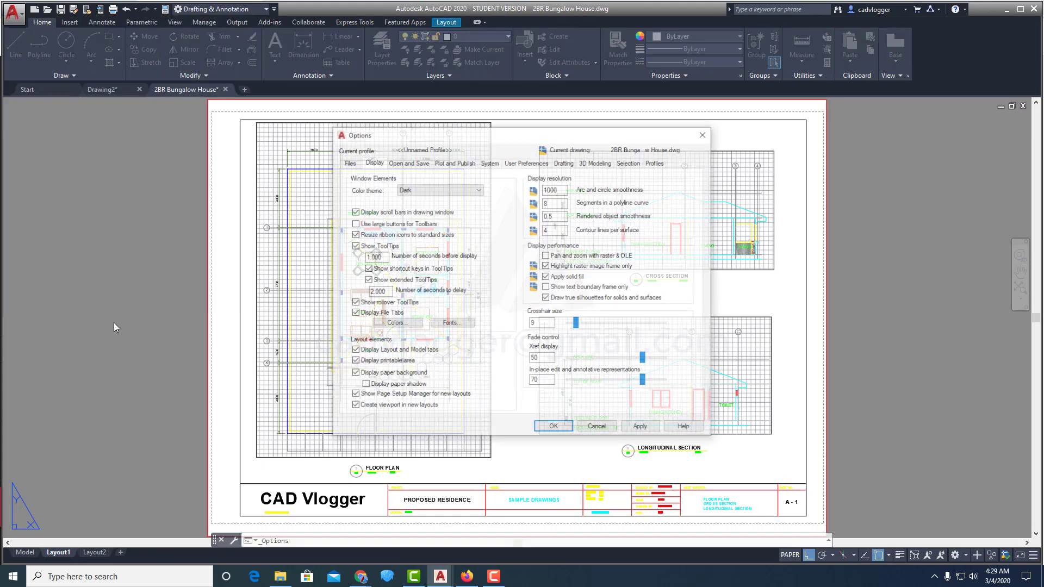
left_click(396, 324)
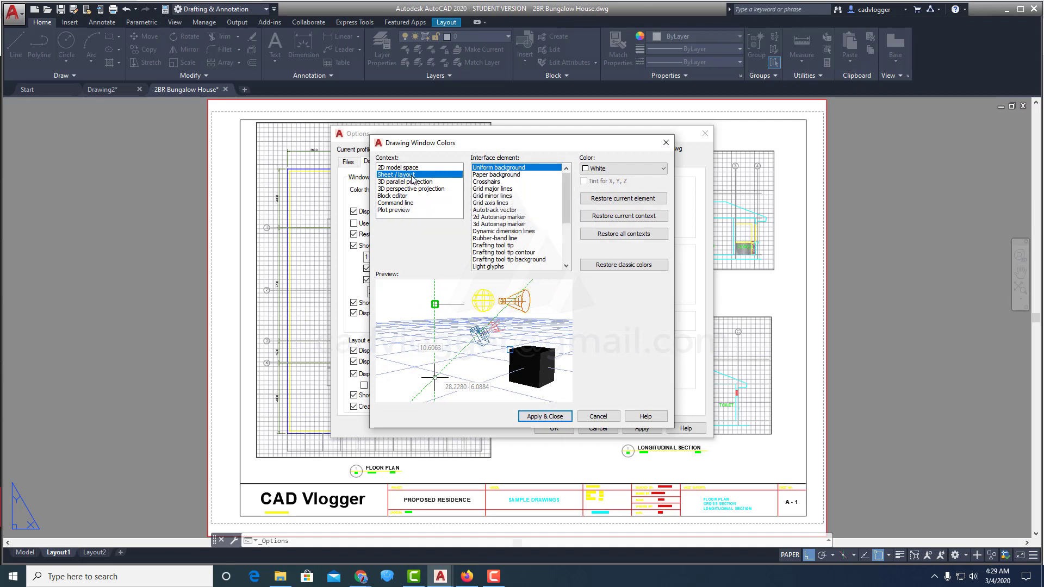
left_click(637, 168)
left_click(596, 239)
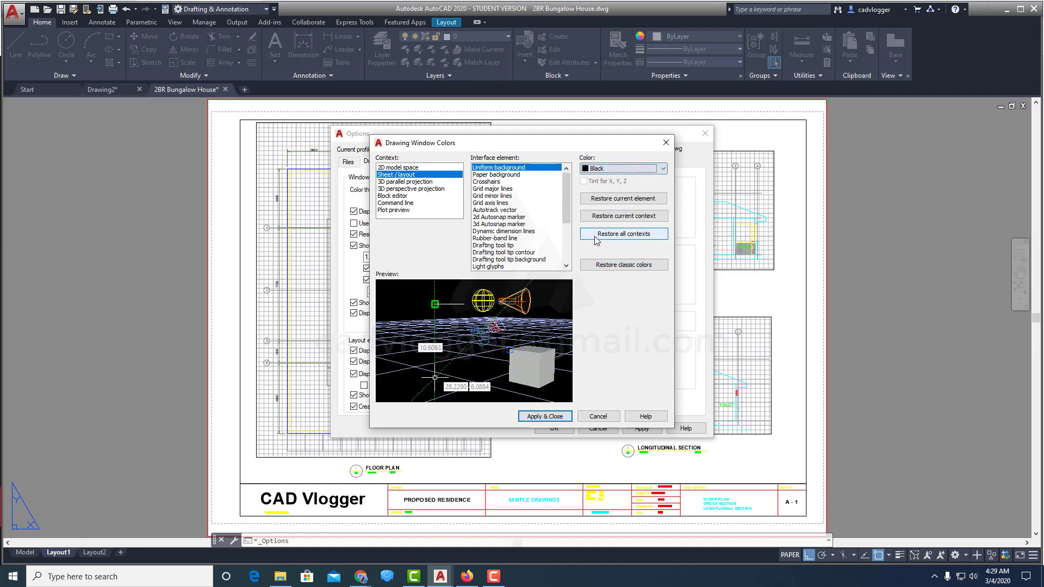
left_click(545, 416)
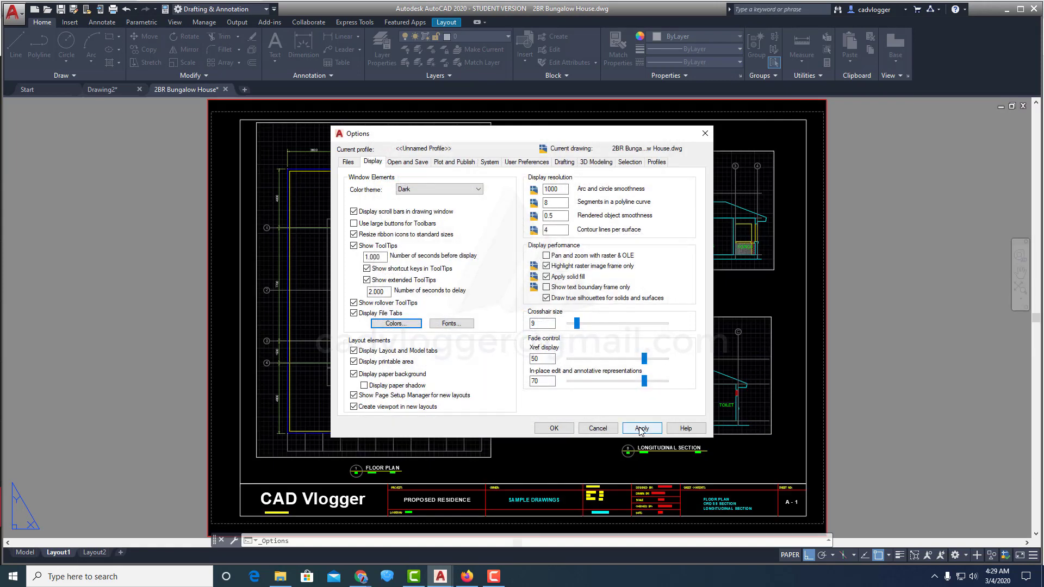
left_click(641, 430)
left_click(554, 428)
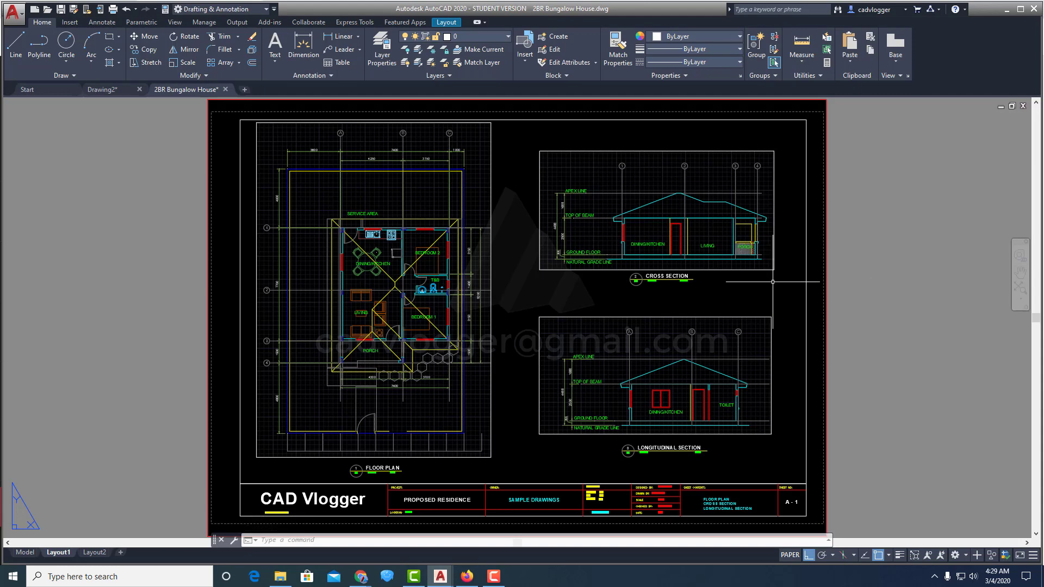
Step: Zoom out and pan to view the entire A-1 sheet on the black background
scroll(735, 289, "down", 2)
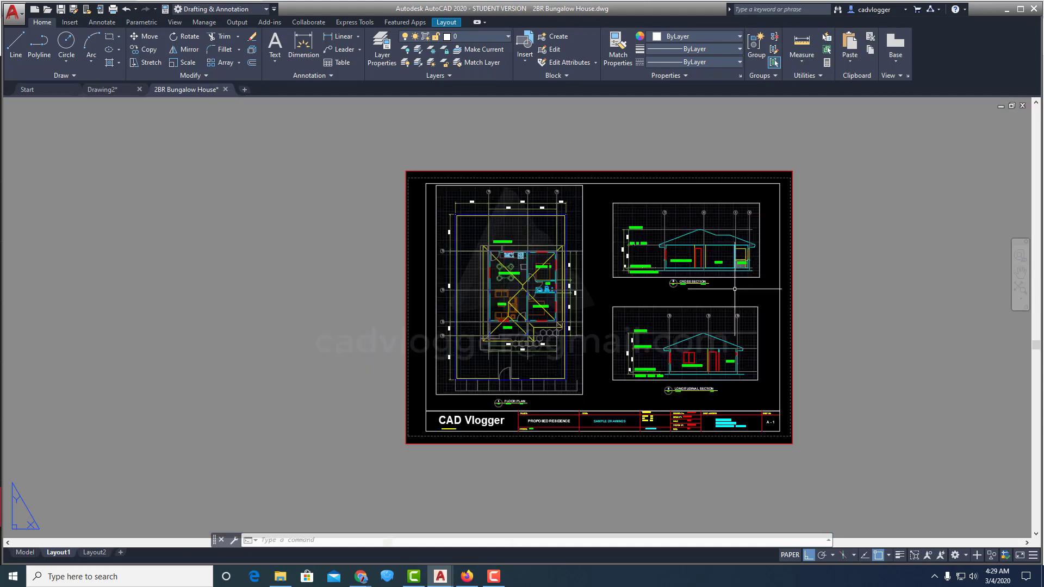
middle_click_drag(806, 326, 491, 333)
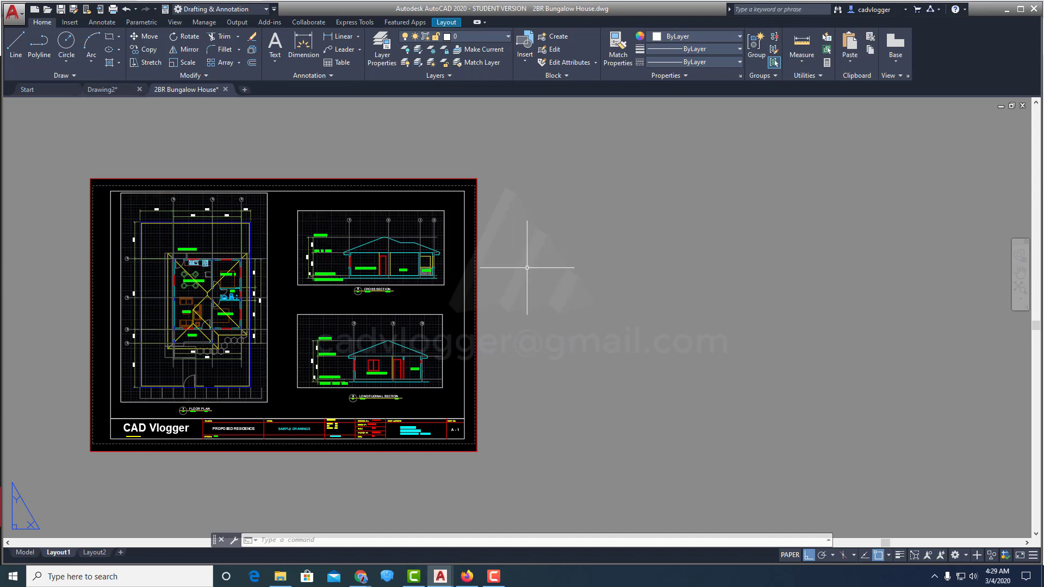
middle_click_drag(404, 311, 593, 306)
middle_click_drag(442, 306, 458, 306)
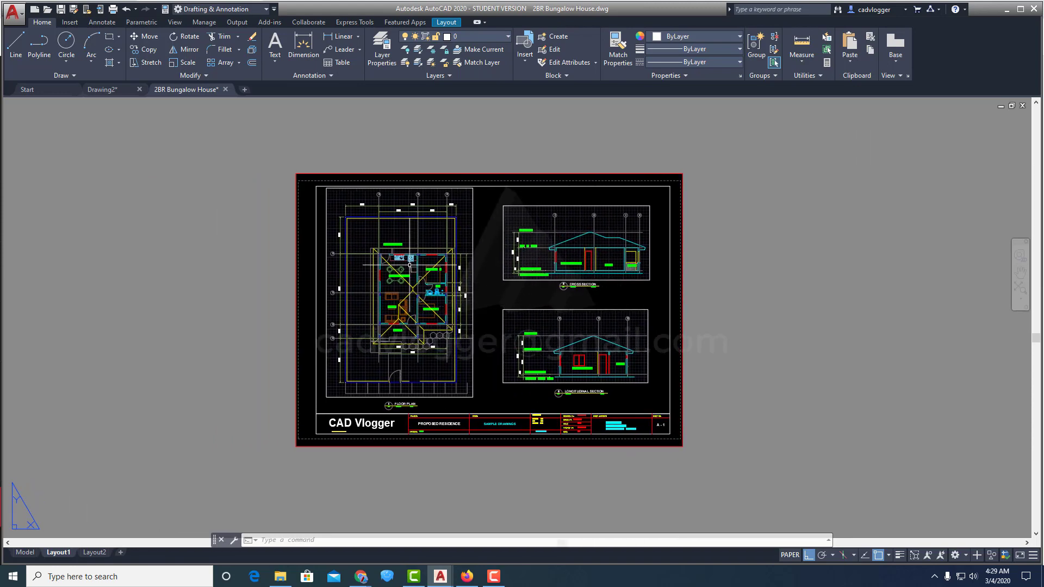
left_click(16, 15)
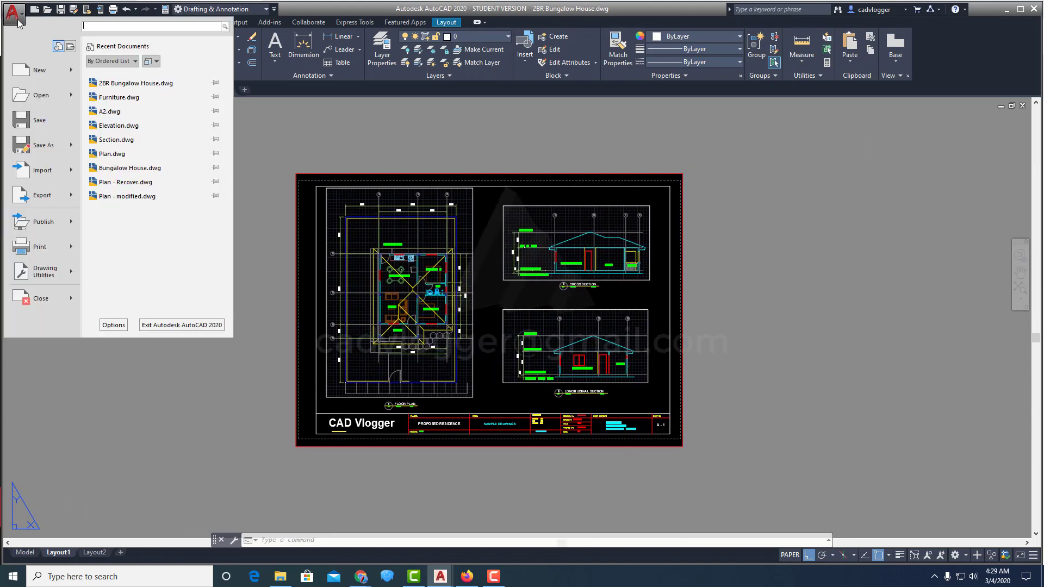
Step: Turn off Display paper background and Display printable area in the display Options
left_click(113, 325)
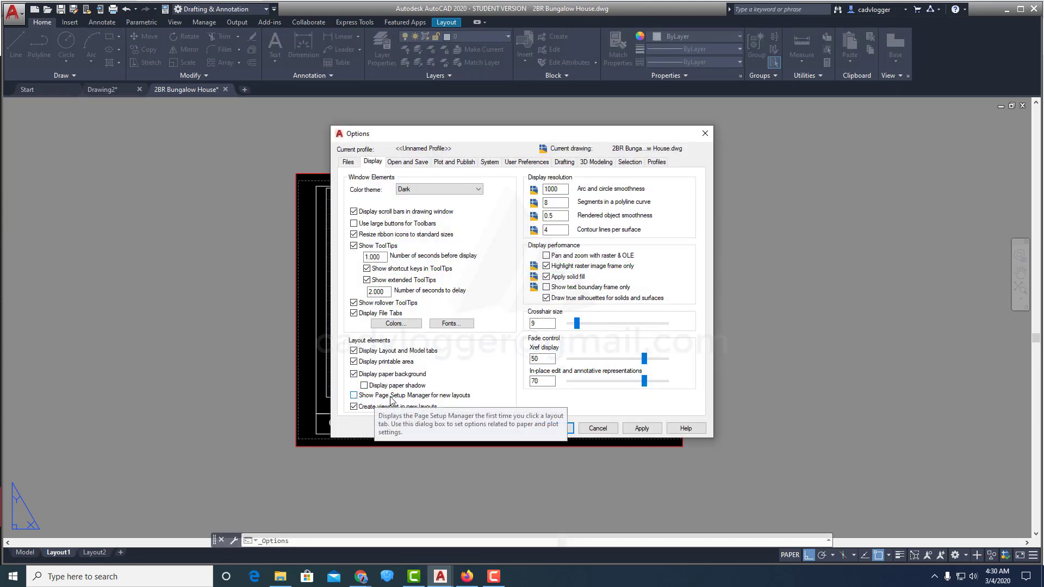
left_click(354, 374)
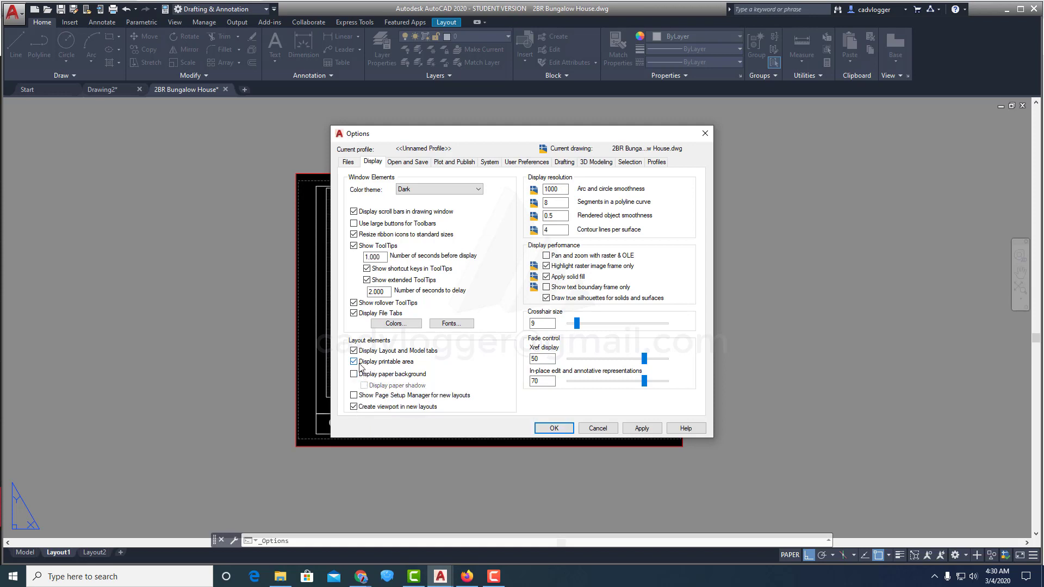
left_click(358, 363)
left_click(631, 432)
left_click(554, 429)
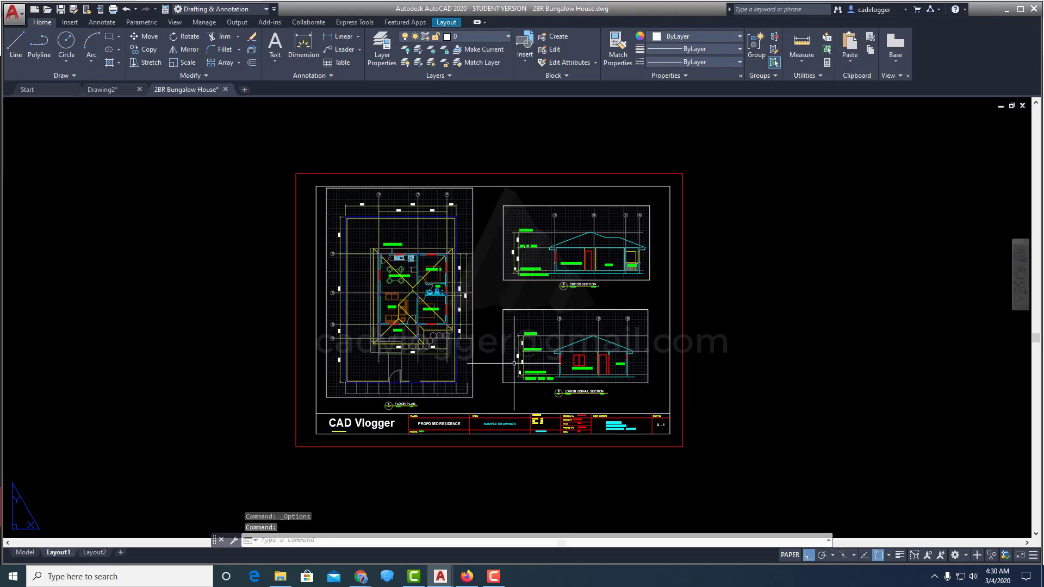
Step: Zoom extents on Layout1, then select and deselect the plan and section viewports
type("z")
key("Return")
type("e")
key("Return")
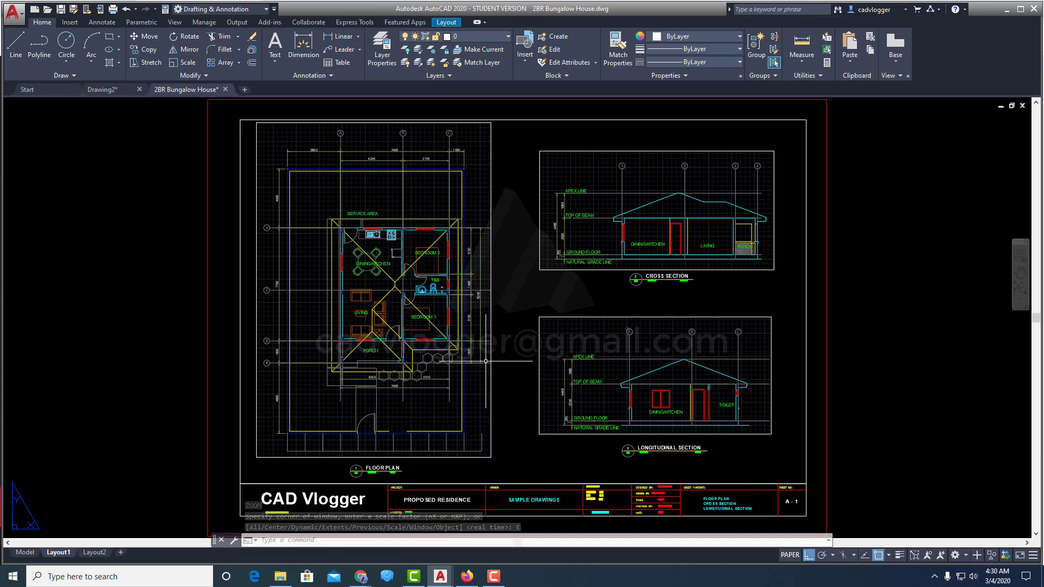
left_click(490, 348)
left_click(486, 302)
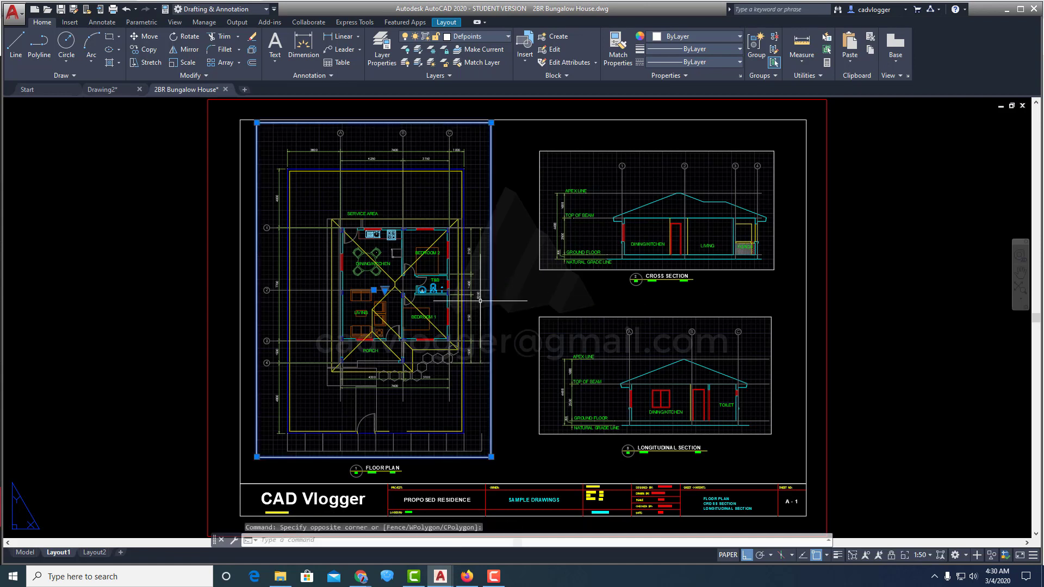
key("Escape")
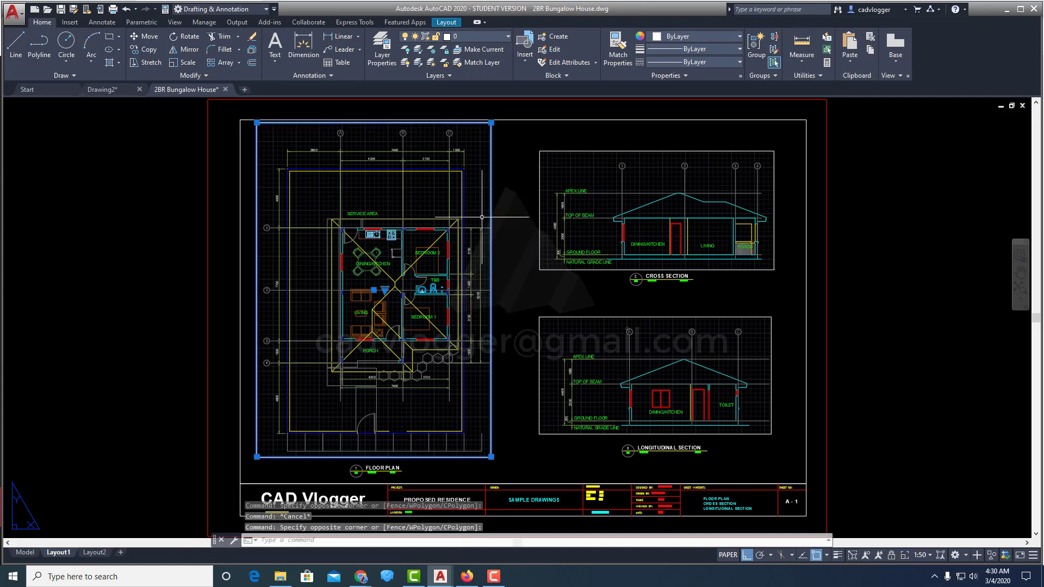
left_click(550, 177)
left_click(528, 190)
left_click(567, 284)
left_click(518, 325)
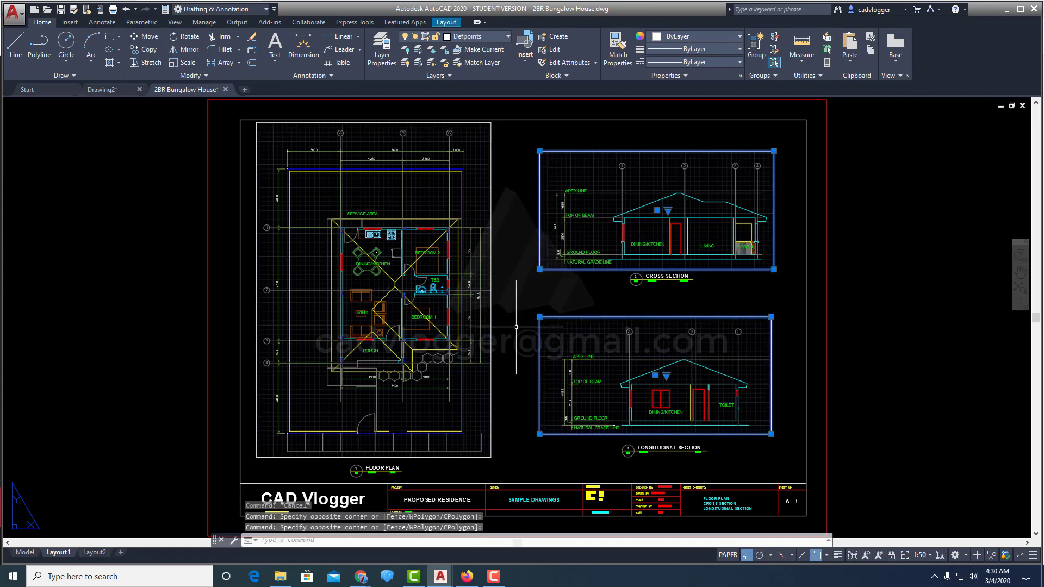
key("Escape")
key("Escape")
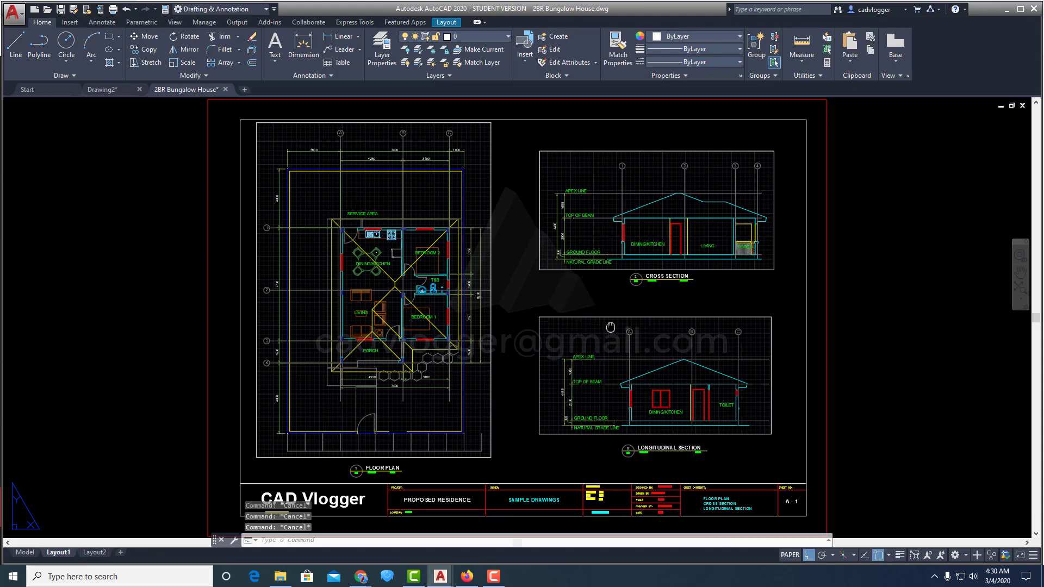
Step: Fit the whole A-1 sheet in view and start the Copy command (CO)
middle_click_drag(647, 288, 611, 305)
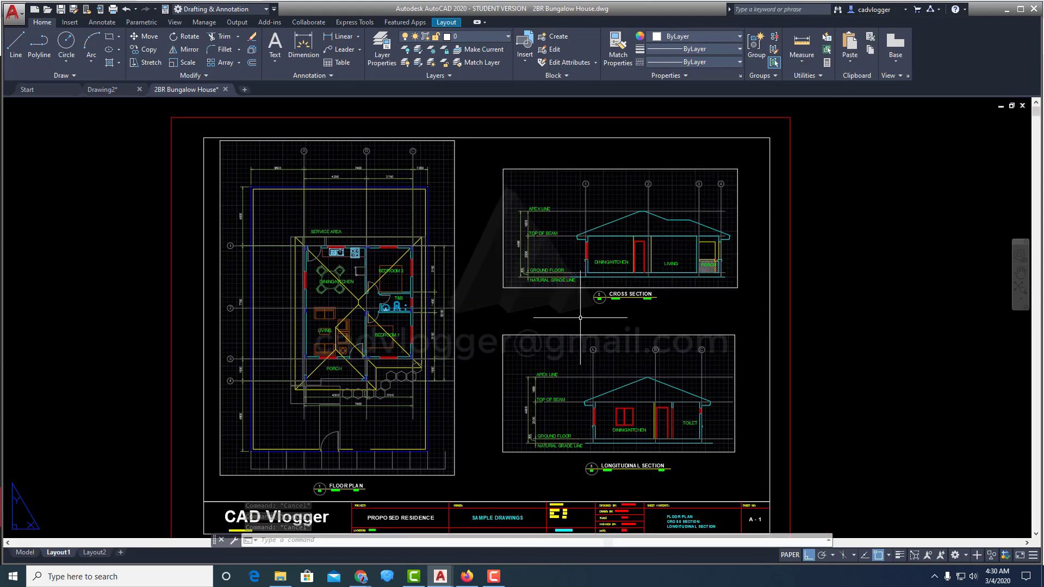
middle_click_drag(580, 318, 588, 282)
middle_click(588, 281)
middle_click(588, 282)
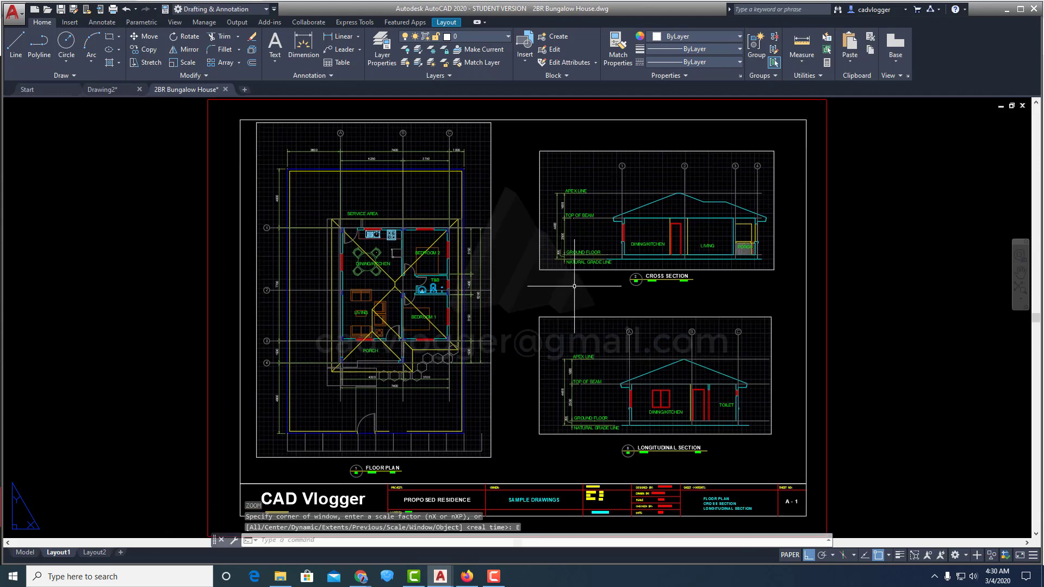
scroll(455, 343, "down", 2)
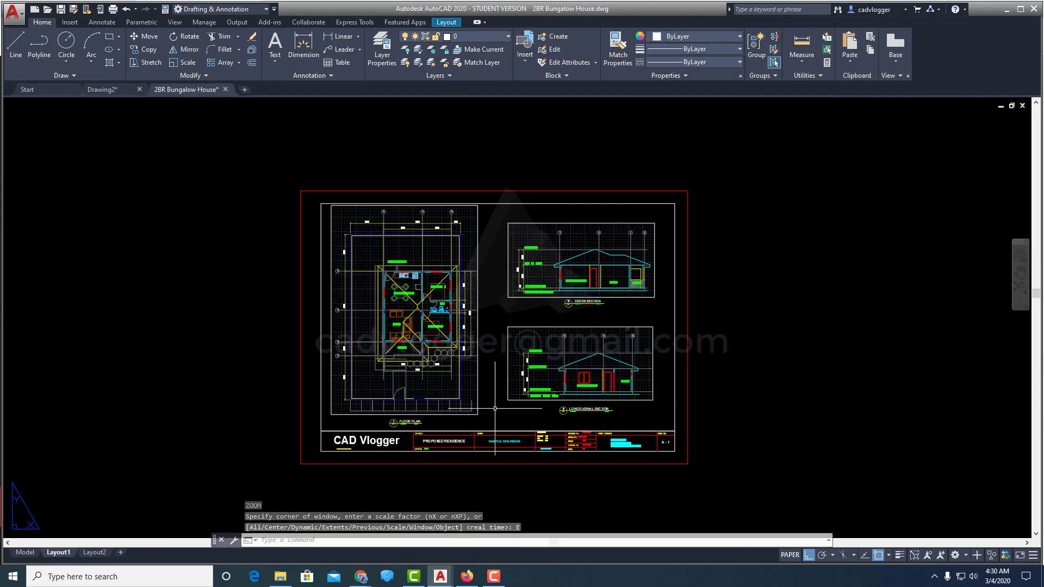
type("ct o")
key("Return")
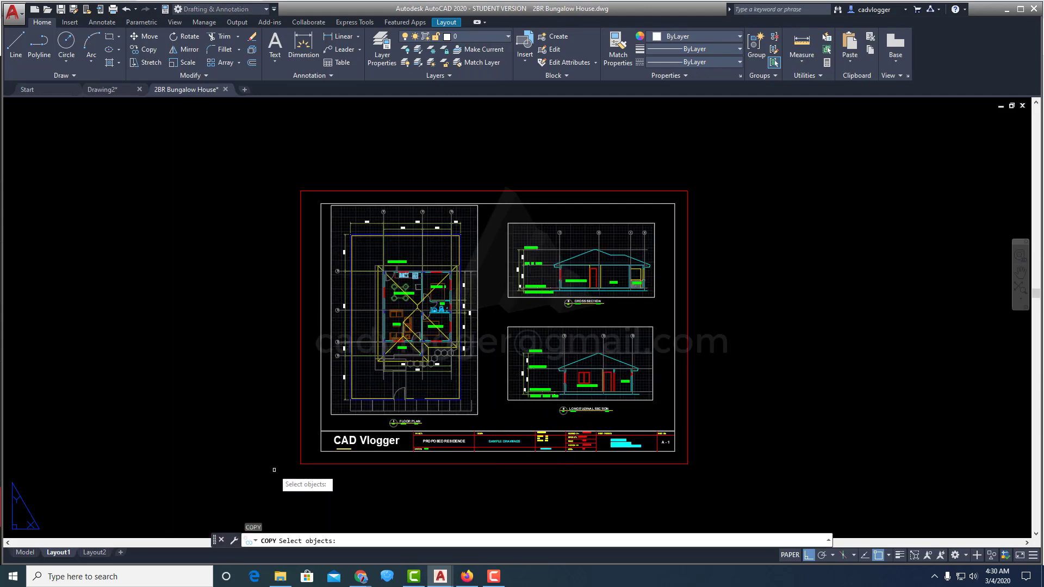
Step: Copy the A-1 border and title block to the right as an empty second sheet
left_click(802, 488)
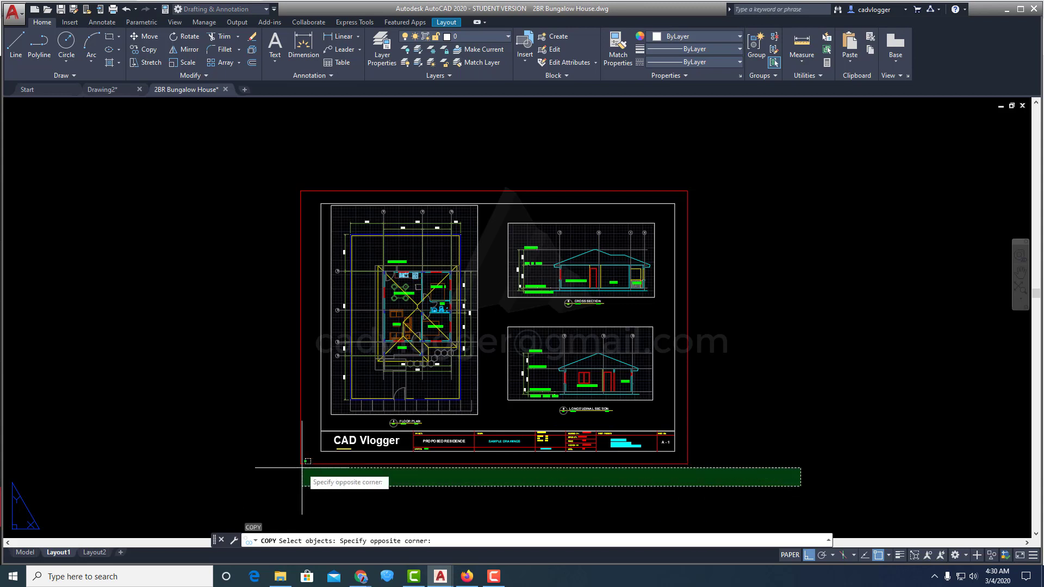
left_click(264, 429)
left_click(548, 163)
left_click(509, 220)
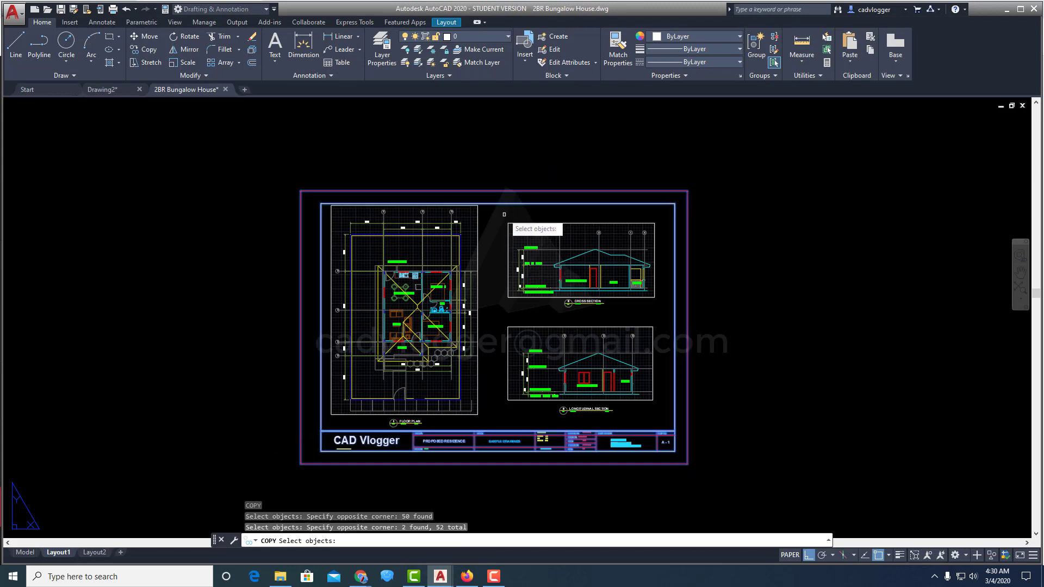
scroll(506, 216, "down", 2)
key("Return")
left_click(380, 181)
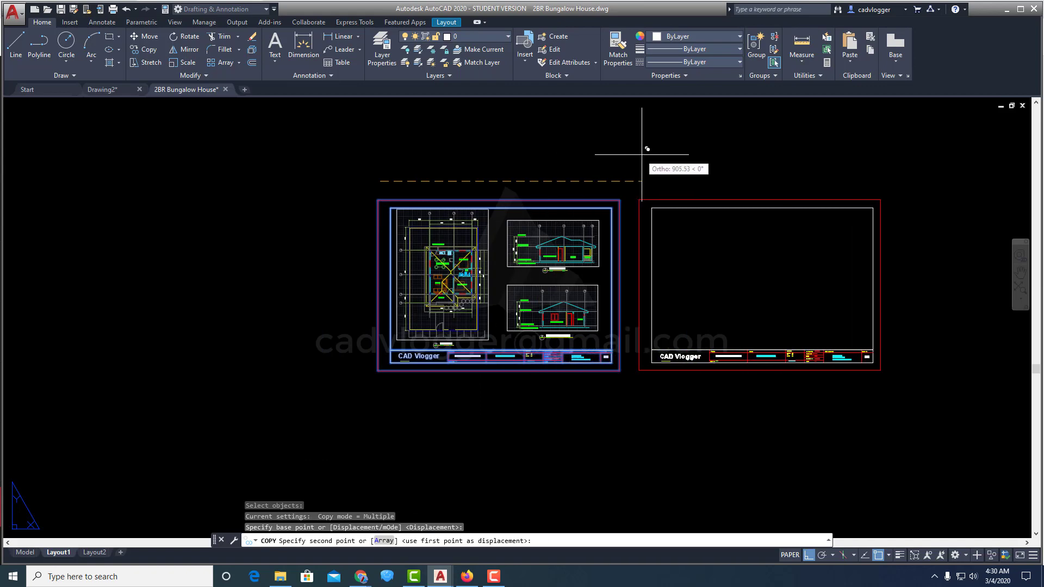
left_click(674, 146)
key("Return")
Step: Zoom extents to show both sheets, then switch to model space
middle_click_drag(786, 292, 665, 292)
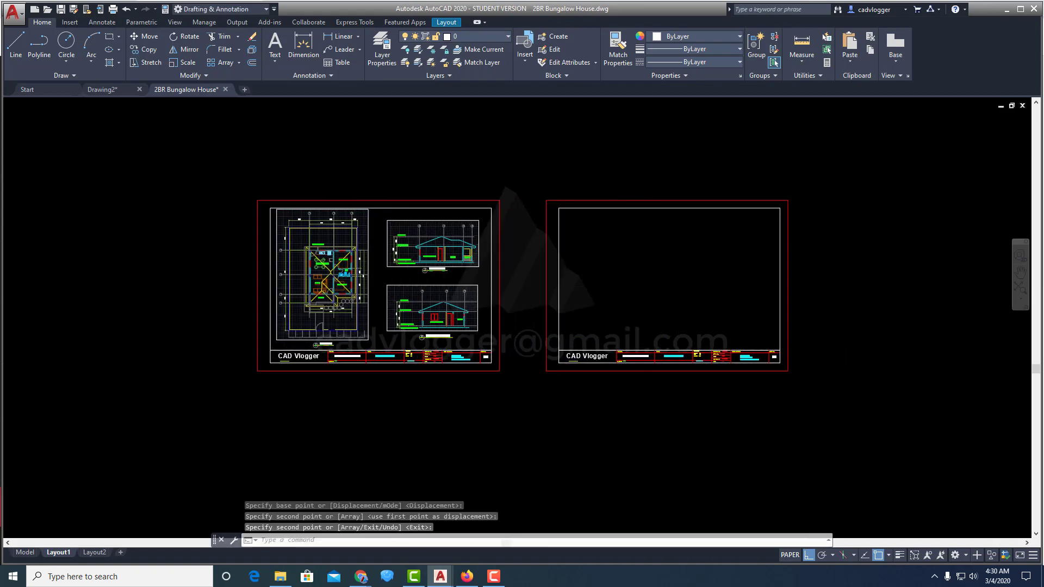
type("z")
key("Return")
type("e")
key("Return")
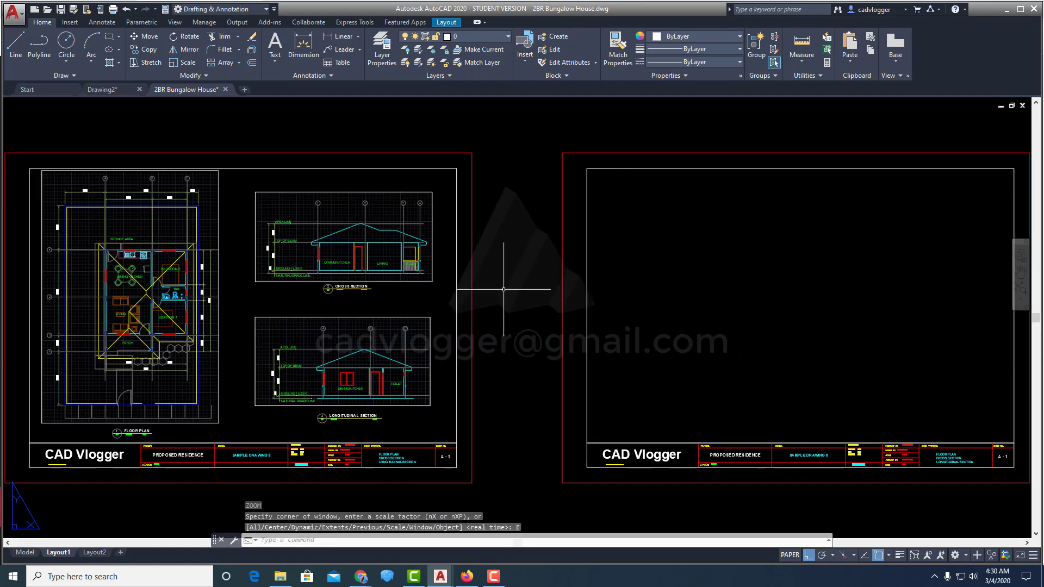
left_click(35, 552)
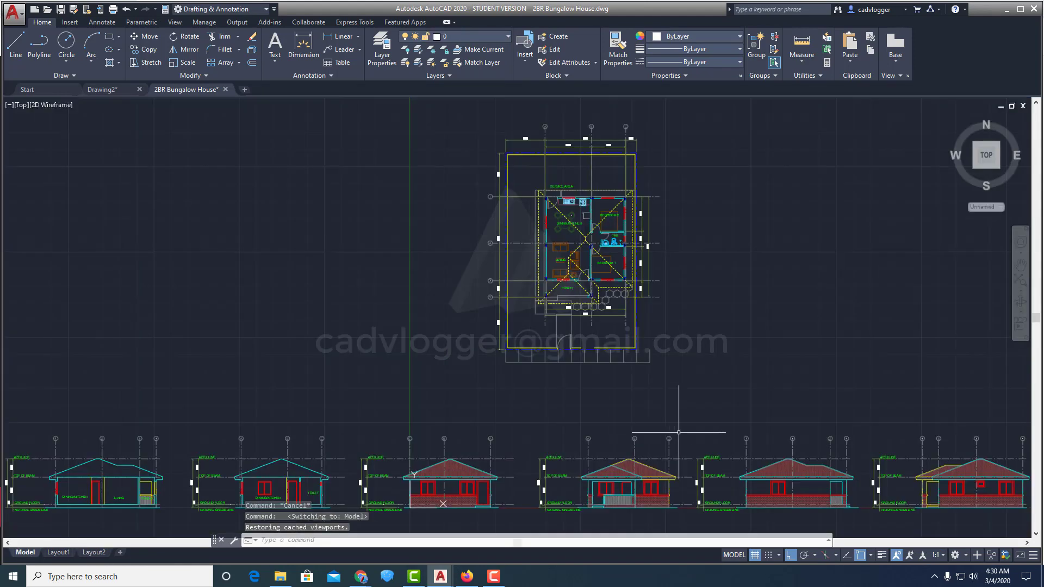
Step: Back on Layout1, draw a new viewport (MV) inside the empty right-hand sheet
middle_click_drag(676, 426, 414, 226)
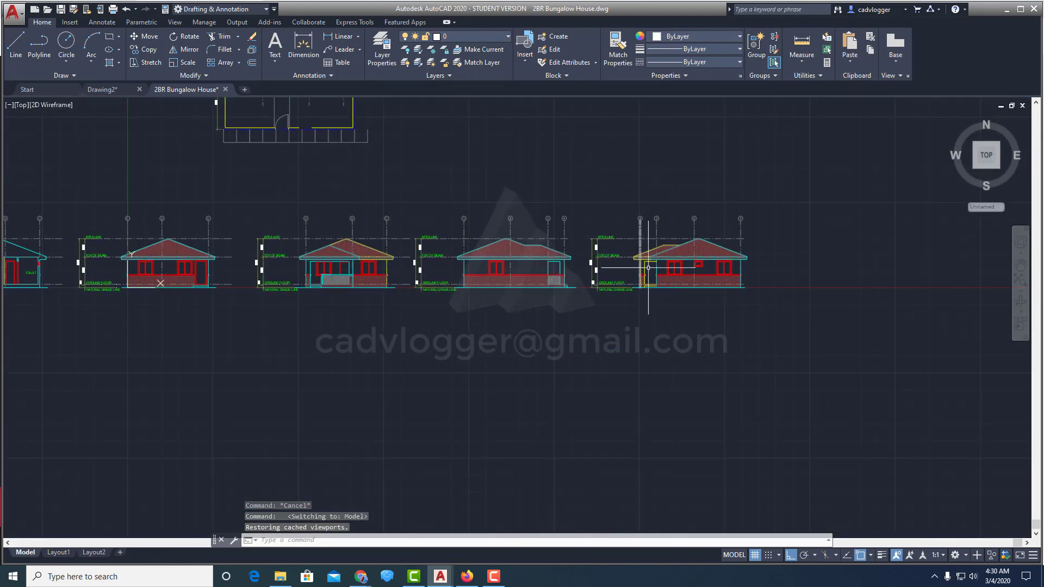
middle_click_drag(273, 265, 364, 293)
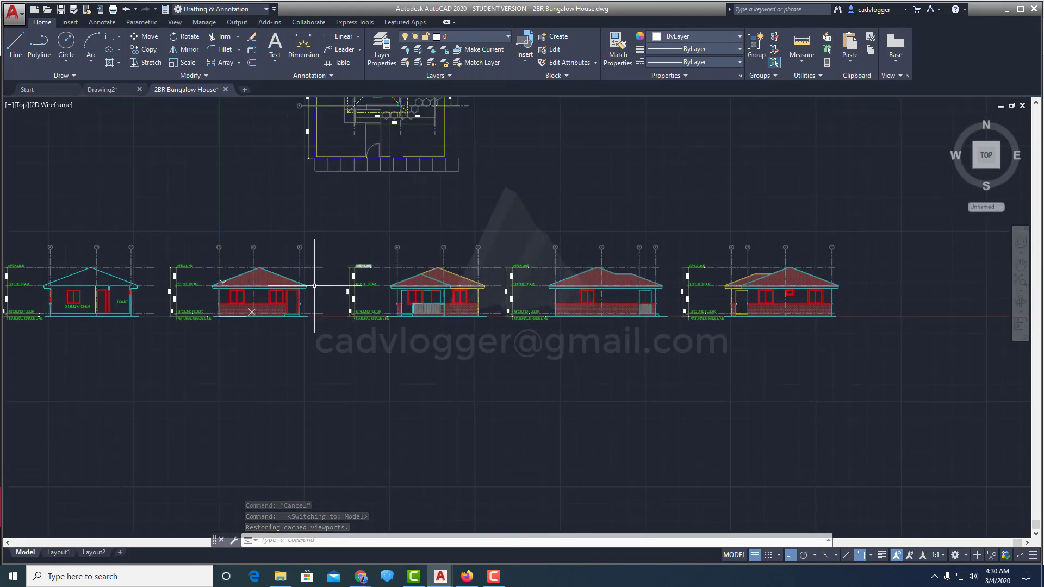
left_click(60, 553)
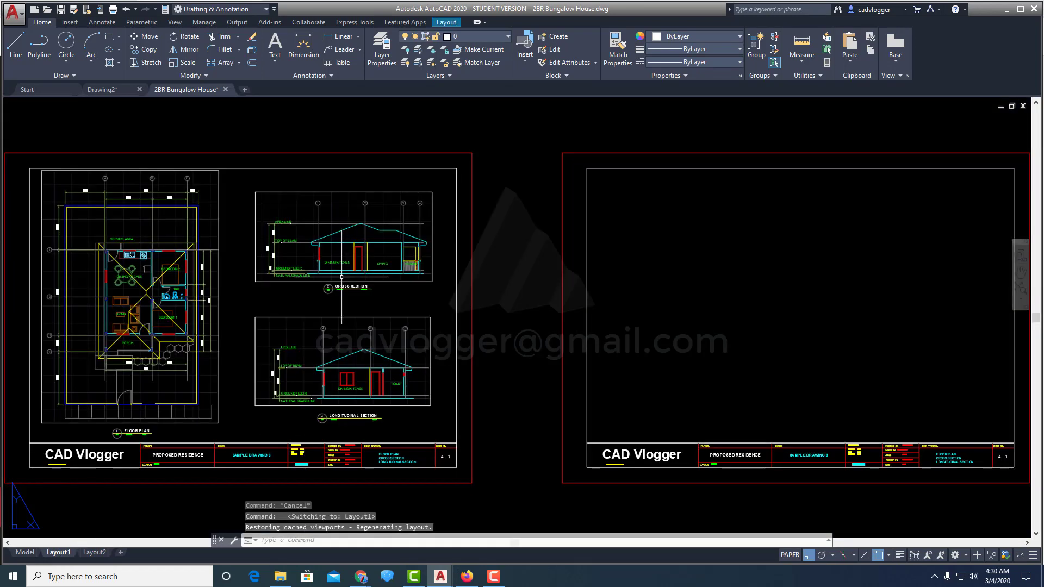
middle_click_drag(690, 314, 458, 308)
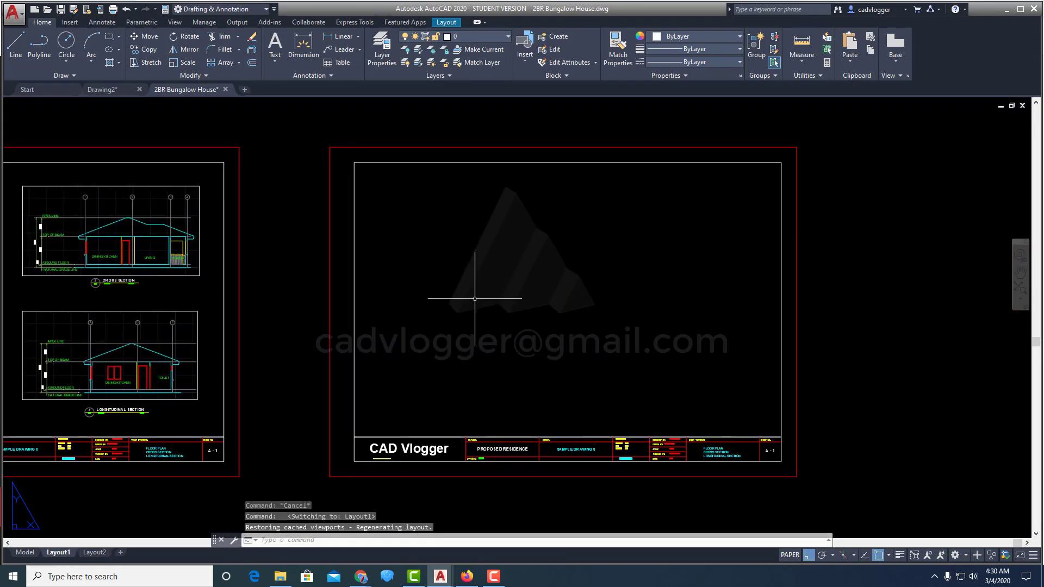
type("MV")
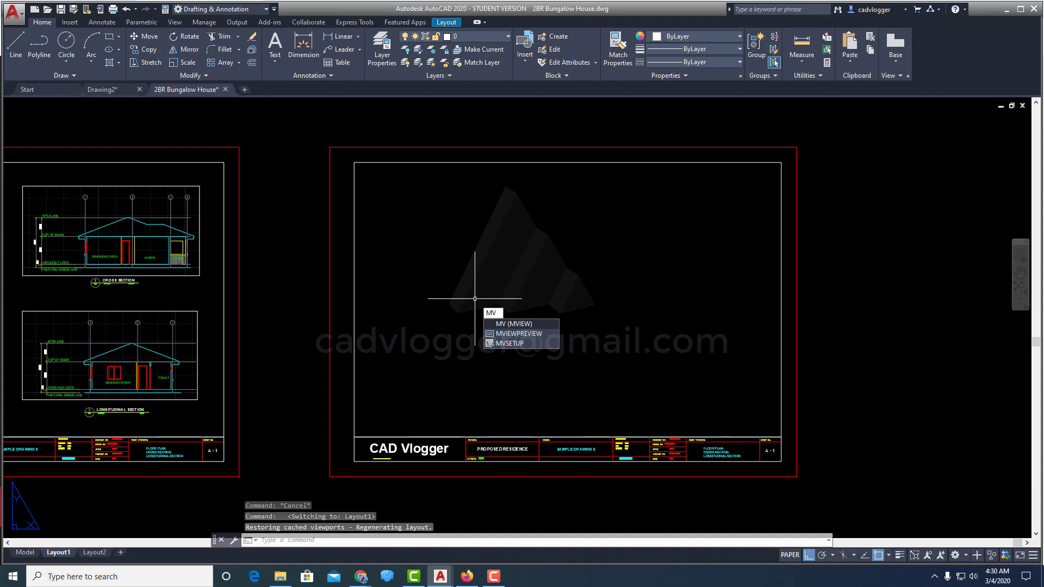
key("Return")
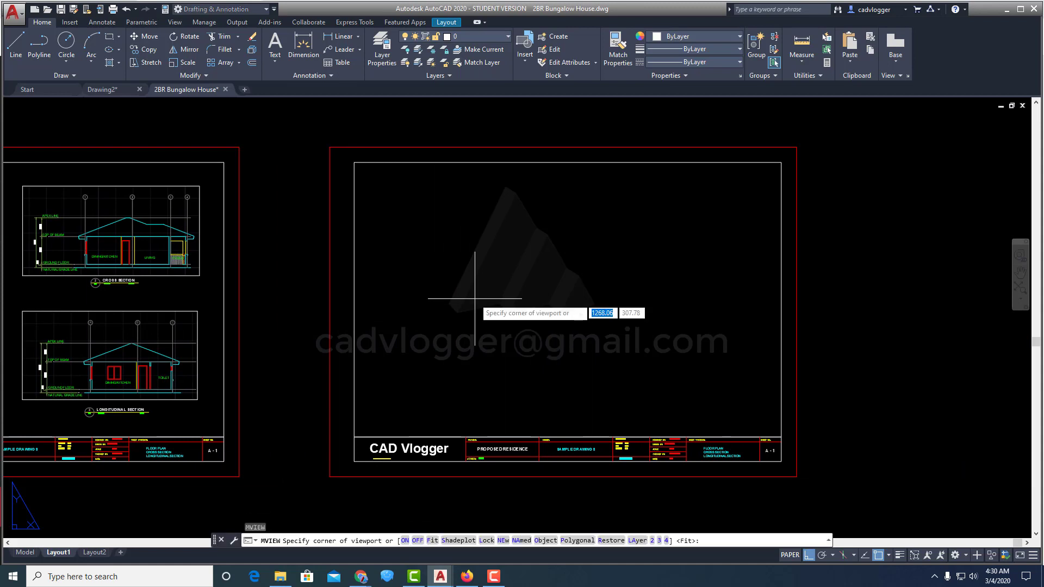
left_click(382, 306)
left_click(557, 199)
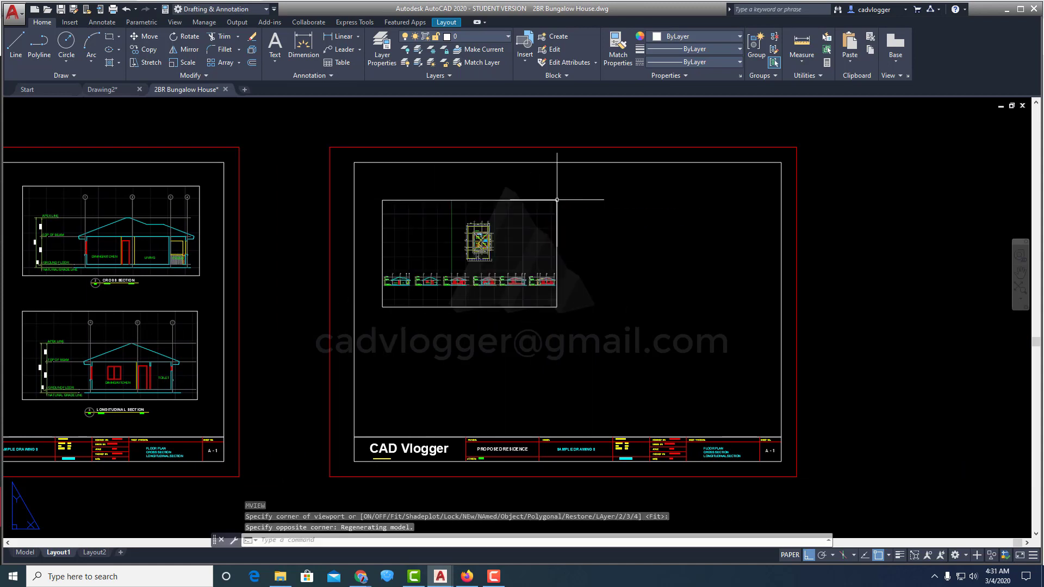
Step: Activate the new viewport showing the bungalow's floor plan and elevations
middle_click_drag(452, 270, 586, 279)
scroll(587, 279, "up", 2)
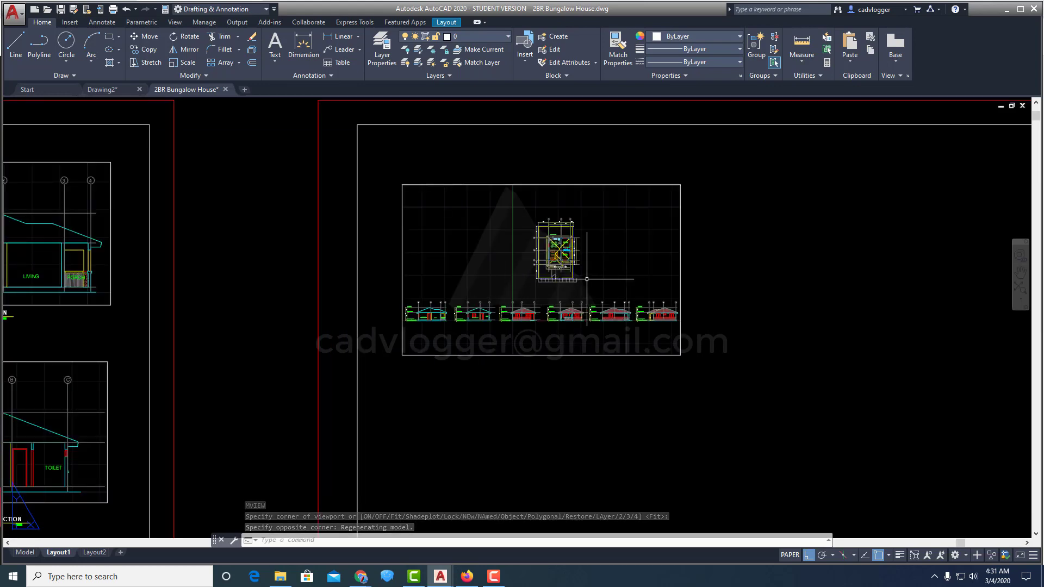
middle_click_drag(586, 279, 518, 294)
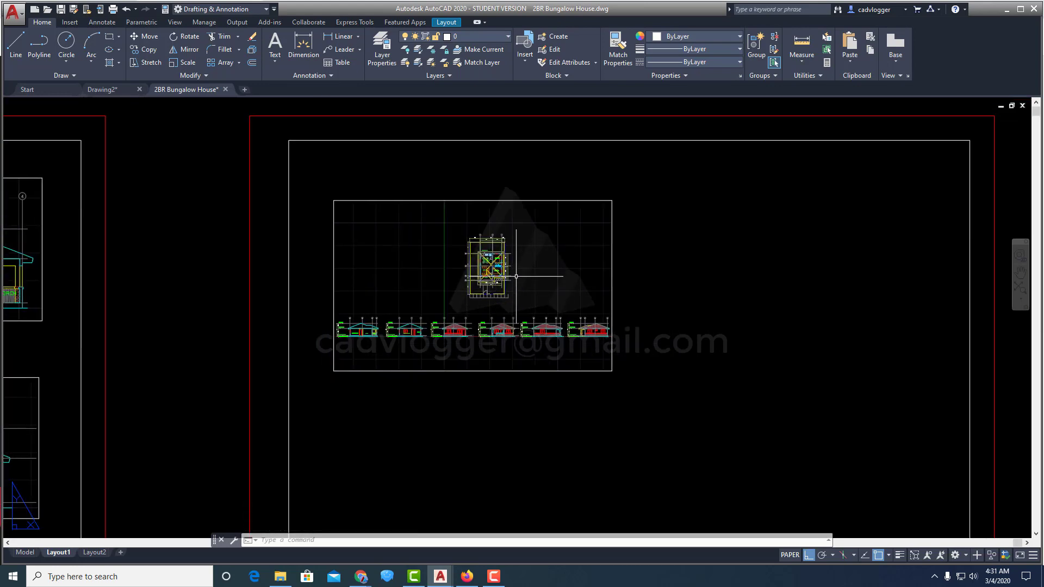
scroll(515, 276, "down", 2)
scroll(479, 281, "up", 2)
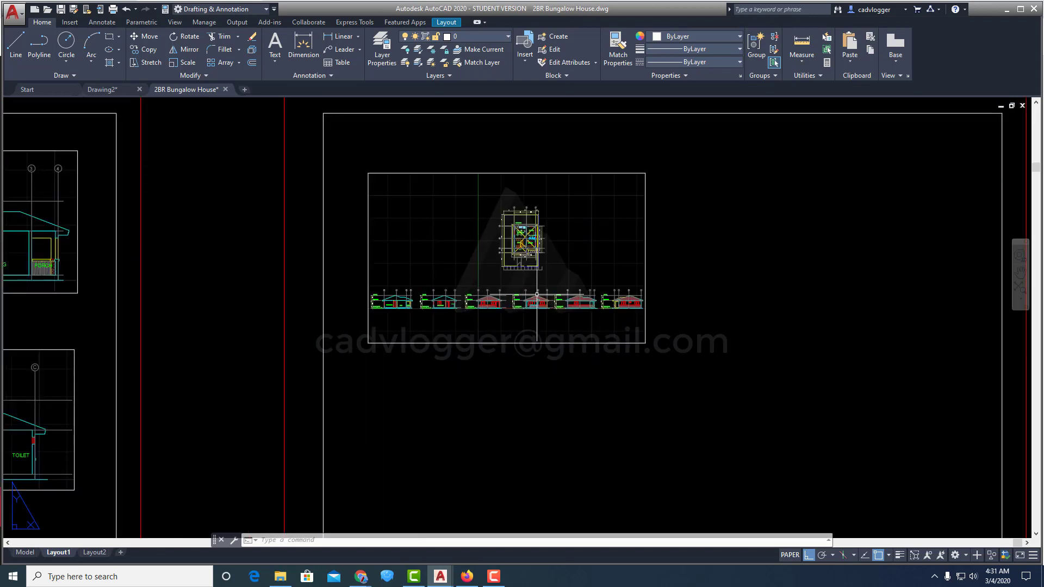
middle_click_drag(536, 294, 504, 300)
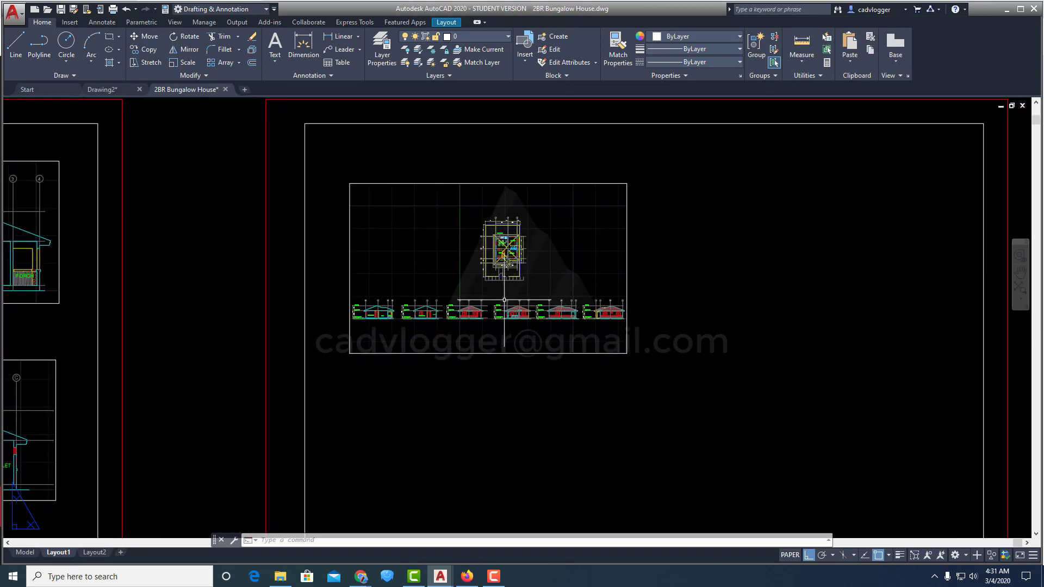
double_click(552, 262)
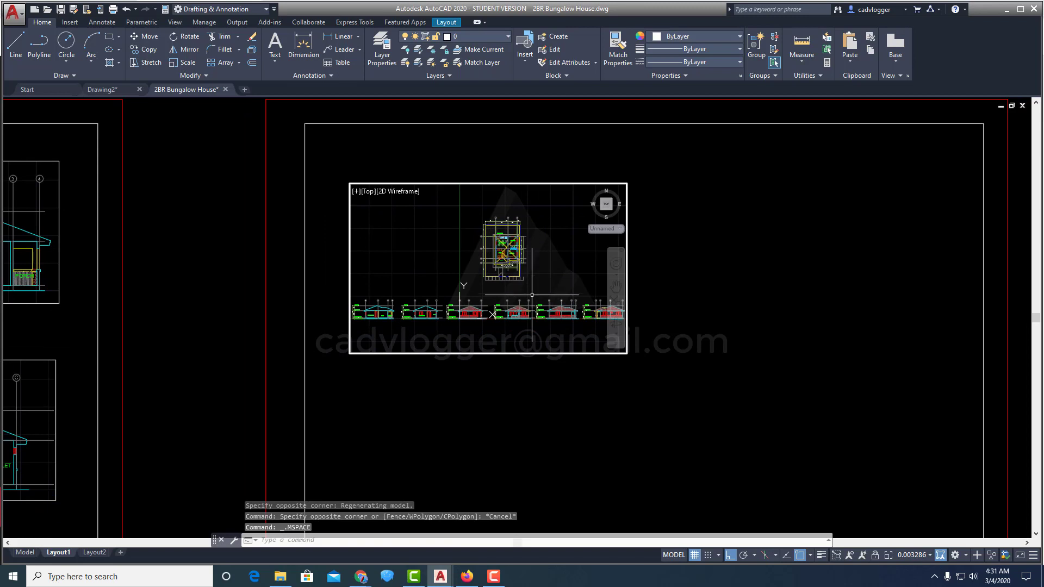
Step: Pan and zoom inside the viewport to centre the middle elevation
middle_click_drag(478, 321, 499, 290)
scroll(507, 276, "up", 4)
scroll(491, 275, "up", 2)
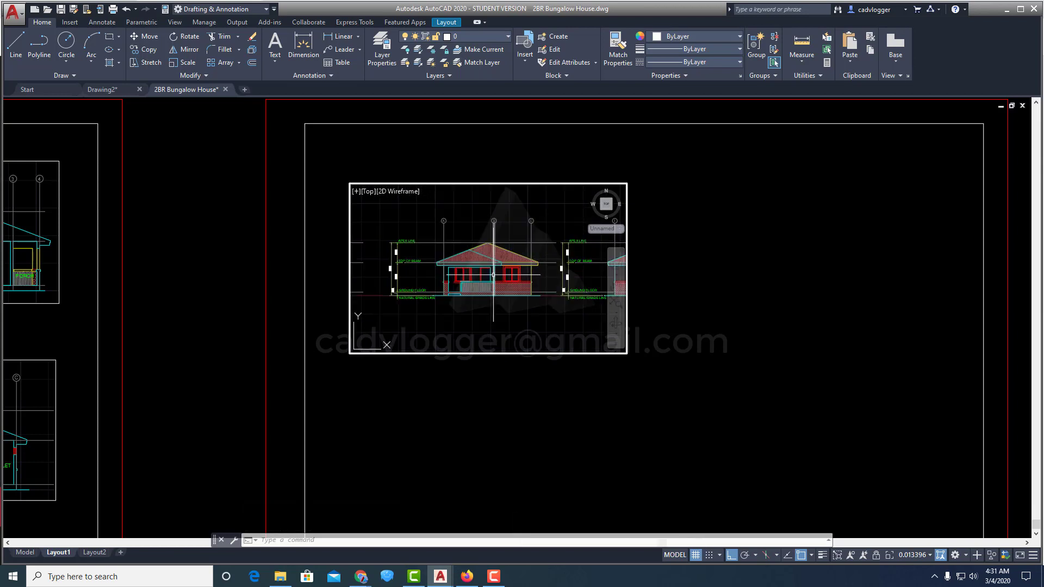
scroll(492, 274, "up", 2)
middle_click_drag(493, 275, 517, 289)
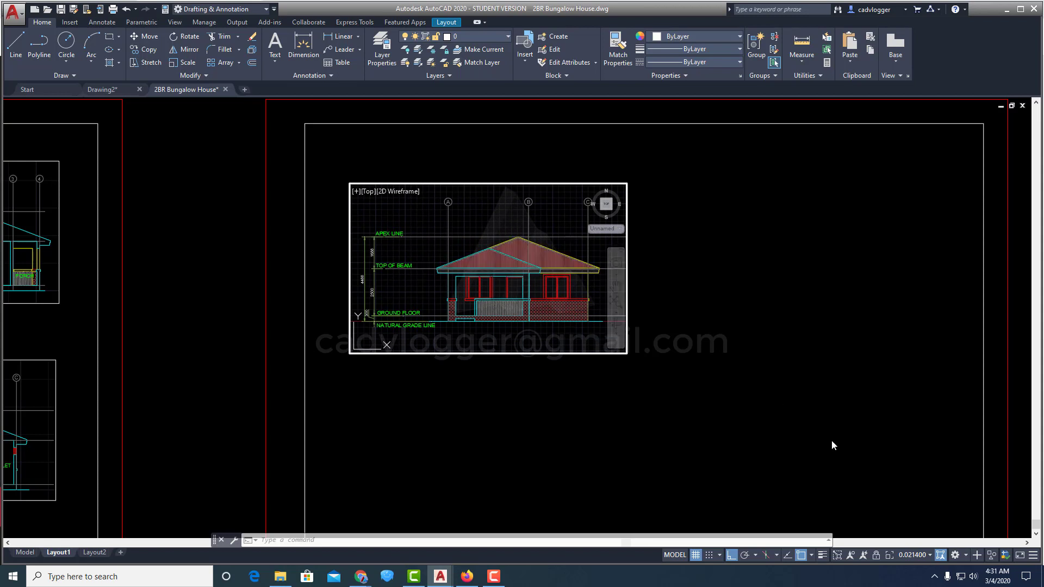
Step: Set the viewport scale to 1:50 and return to paper space
left_click(934, 557)
left_click(932, 557)
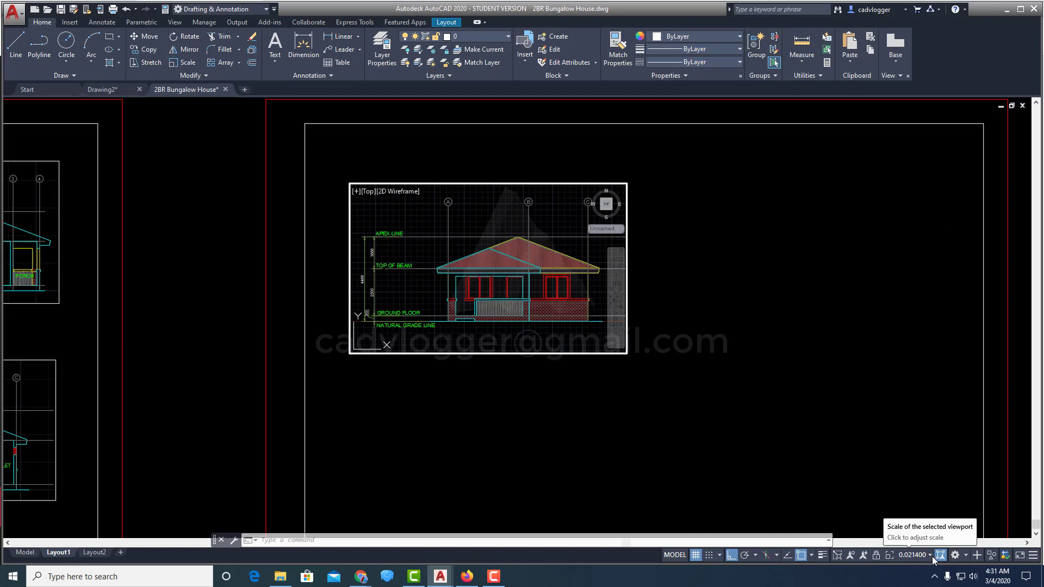
left_click(929, 557)
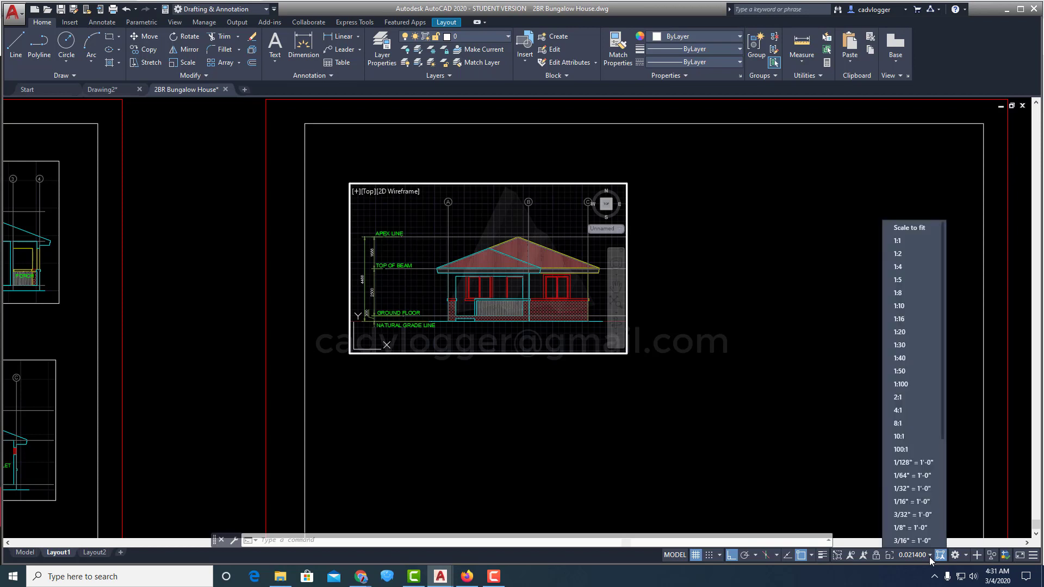
left_click(919, 370)
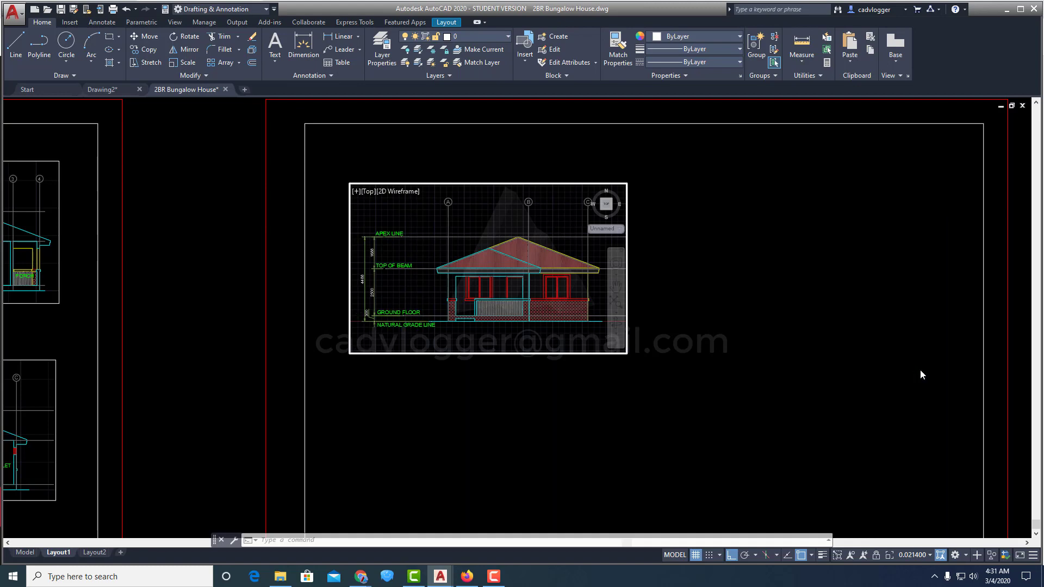
double_click(667, 279)
middle_click_drag(480, 362, 680, 329)
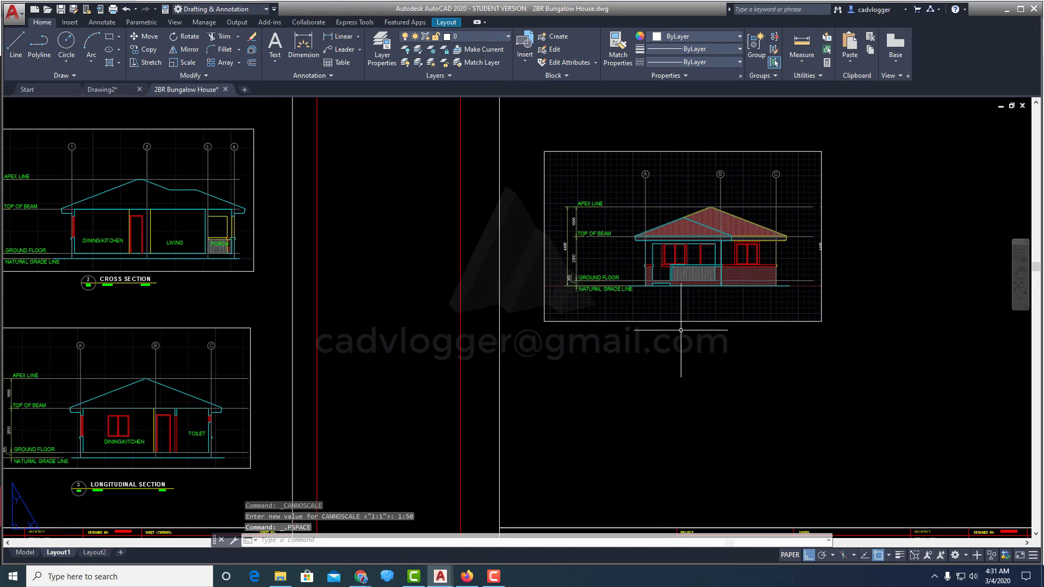
Step: Move the new elevation viewport slightly up on the sheet
type("m")
key("Return")
left_click(782, 333)
left_click(710, 249)
middle_click_drag(709, 249, 698, 329)
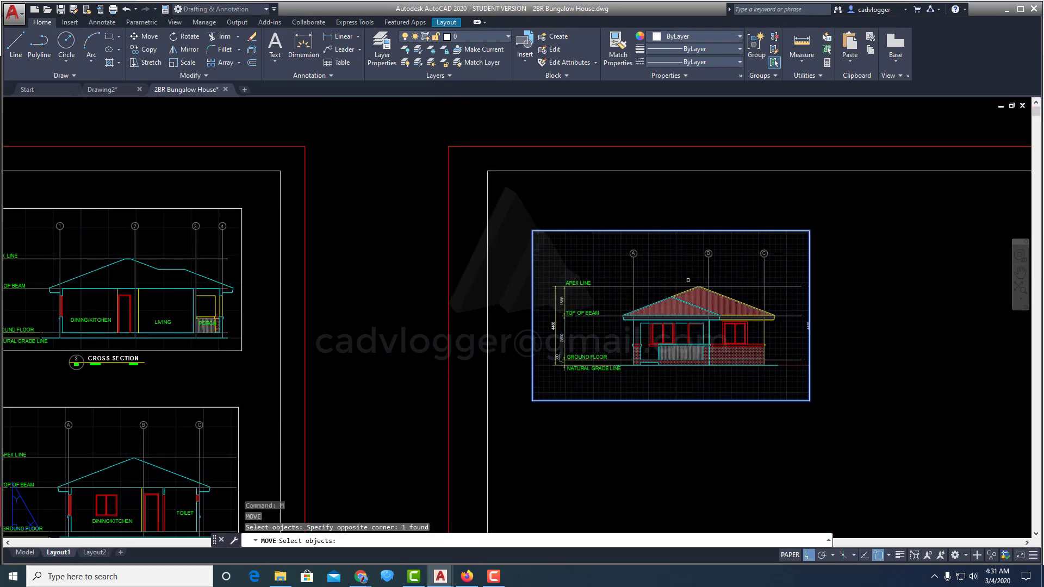
key("Return")
left_click(819, 244)
left_click(820, 223)
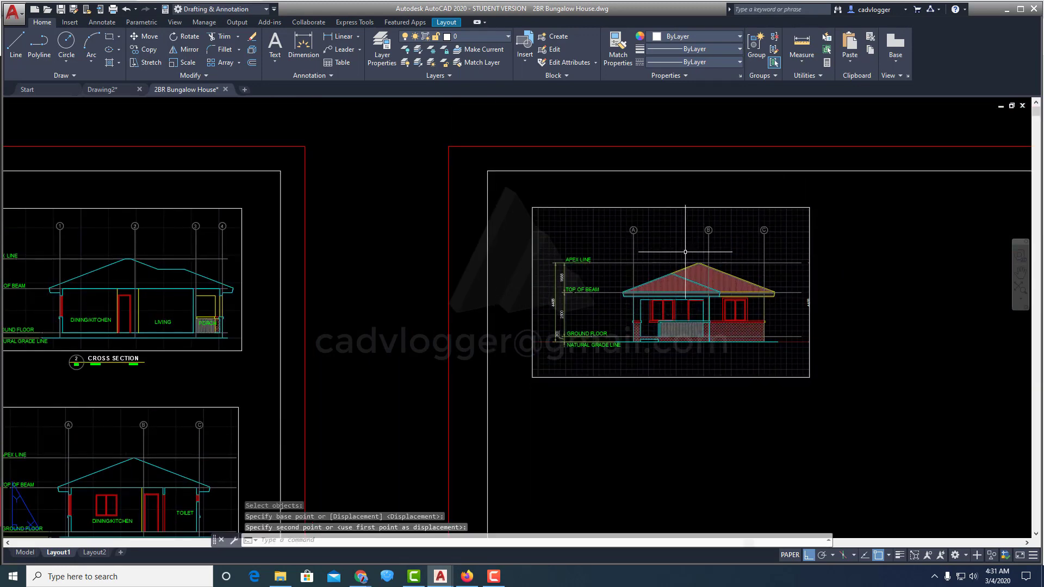
Step: Select the elevation viewport's corner grip, then cancel without resizing and recentre the view
scroll(680, 239, "down", 2)
middle_click_drag(690, 308, 675, 279)
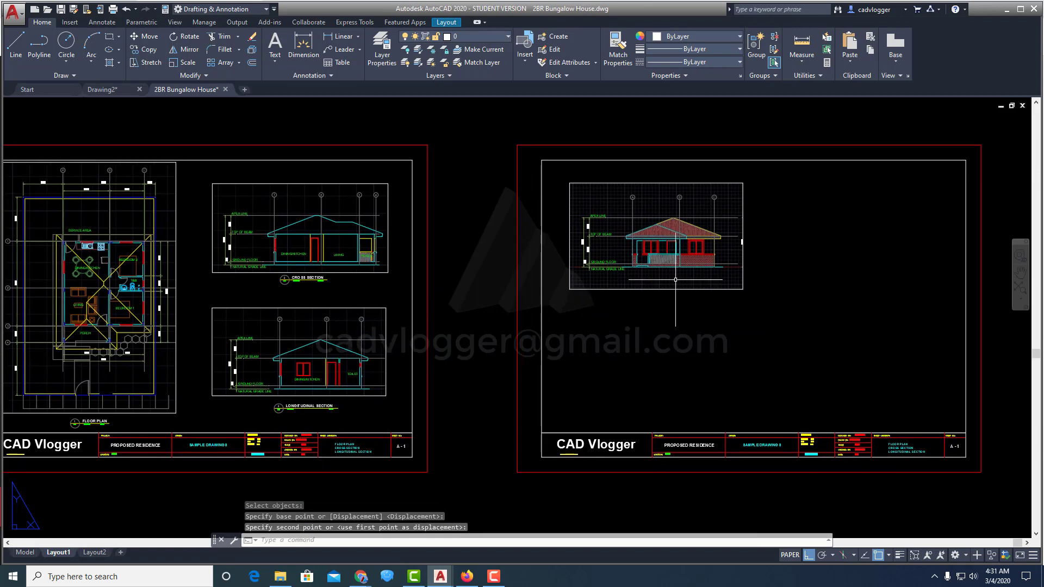
left_click(758, 345)
left_click(744, 289)
left_click(742, 288)
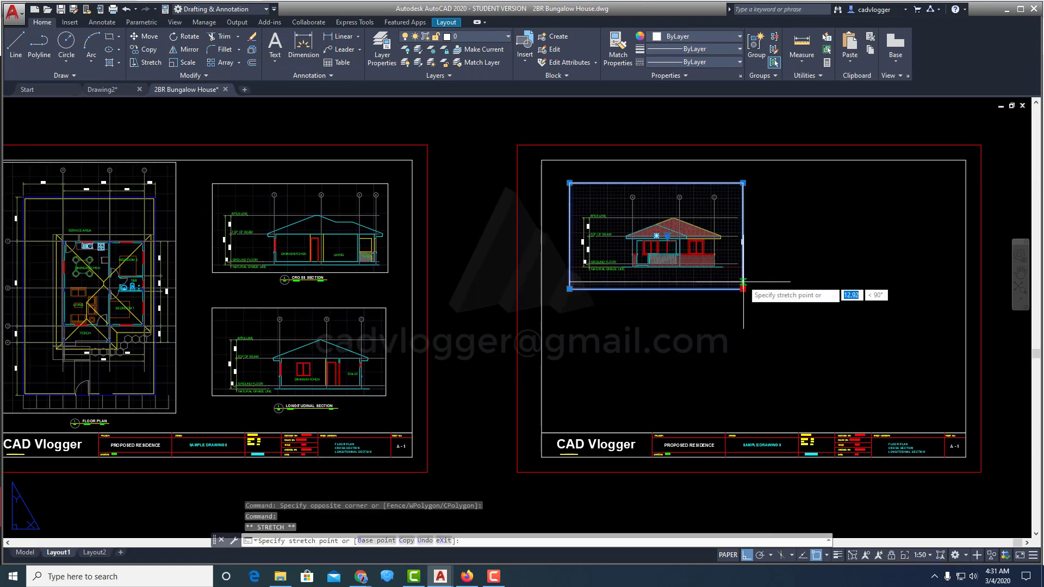
key("Escape")
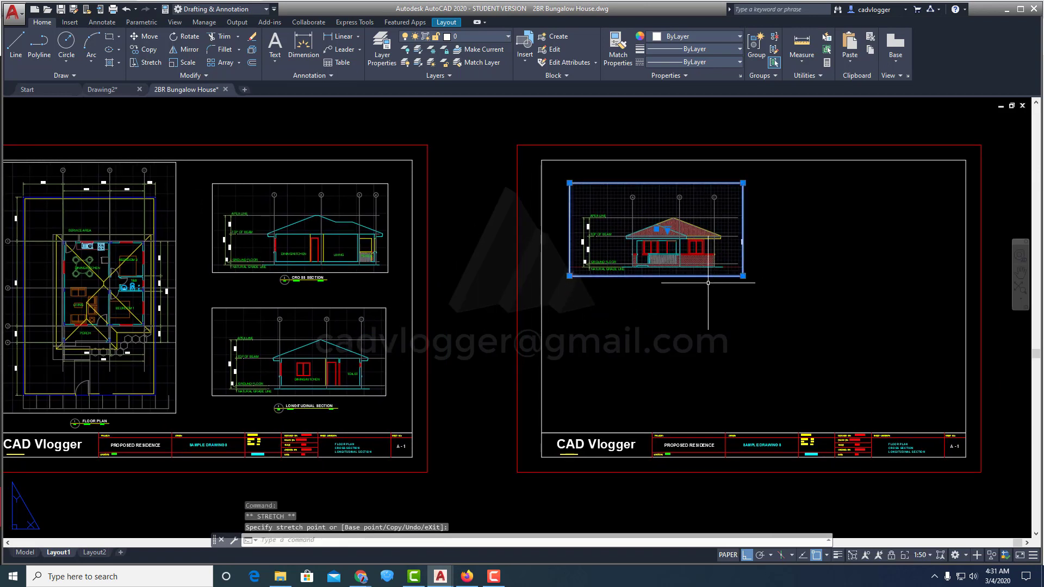
key("Escape")
middle_click_drag(715, 296, 639, 296)
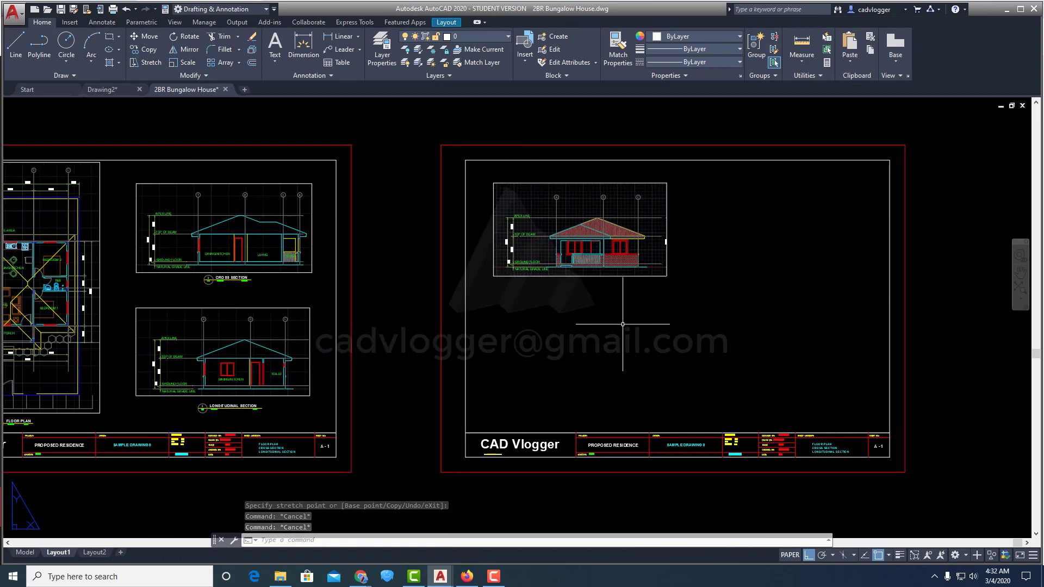
Step: Copy the elevation viewport to a spot directly below the original with CO
type("co")
key("Return")
left_click(697, 314)
left_click(612, 271)
key("Return")
left_click(699, 205)
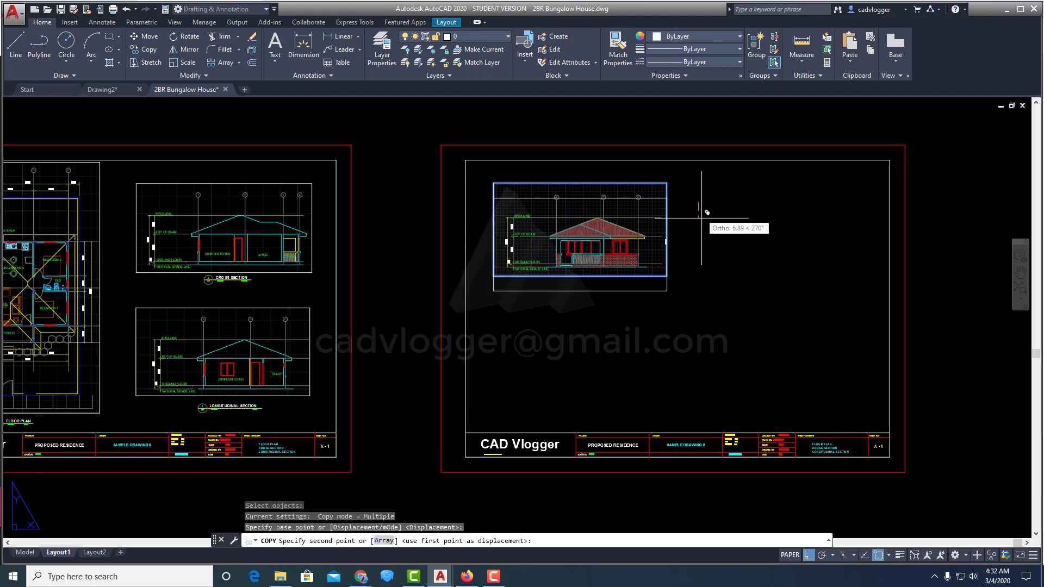
left_click(701, 324)
key("Return")
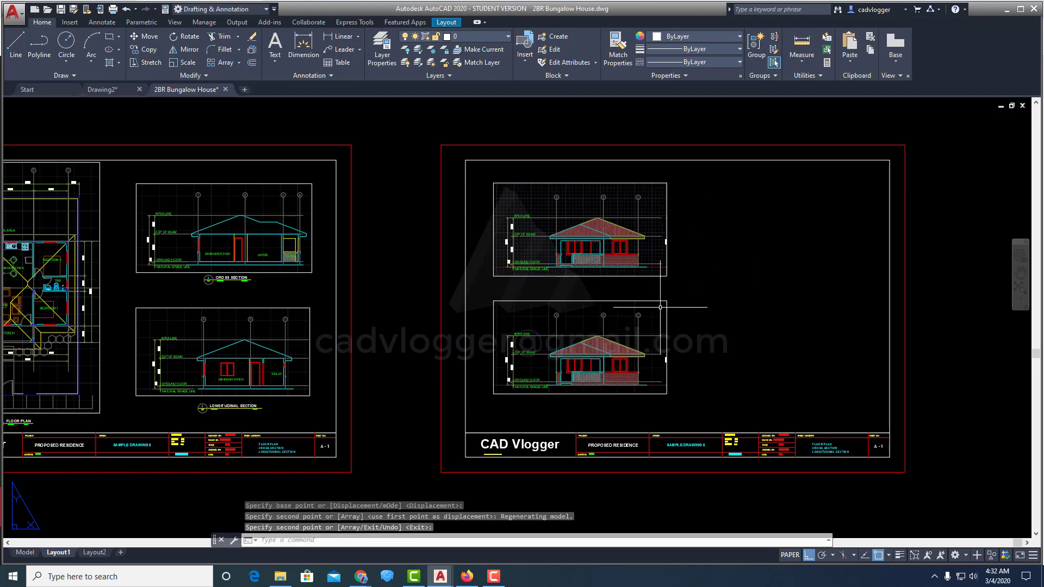
Step: Stretch the copy's corners so it frames a different single elevation
left_click(659, 302)
middle_click_drag(660, 303, 868, 246)
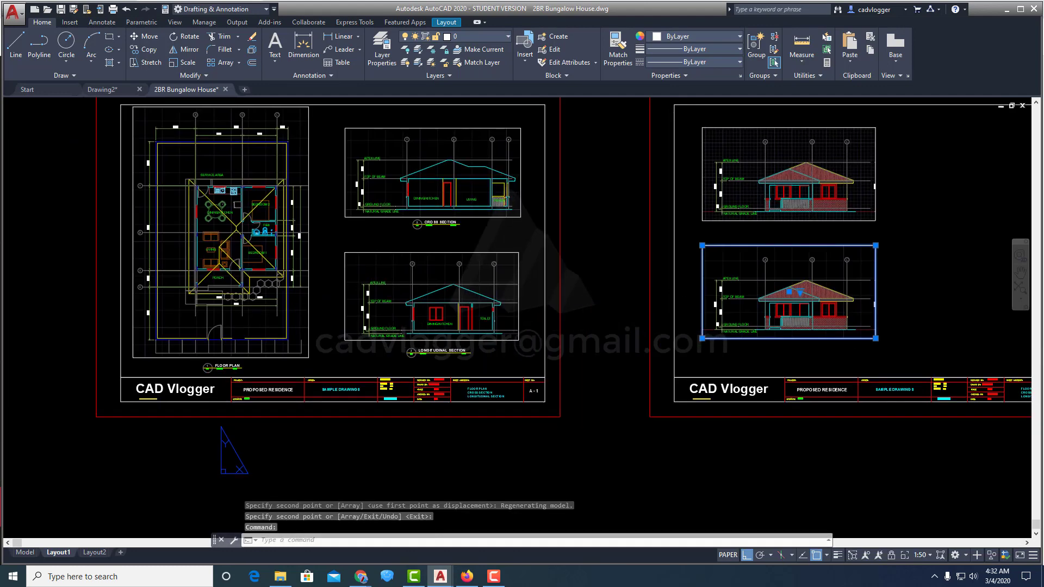
left_click(702, 338)
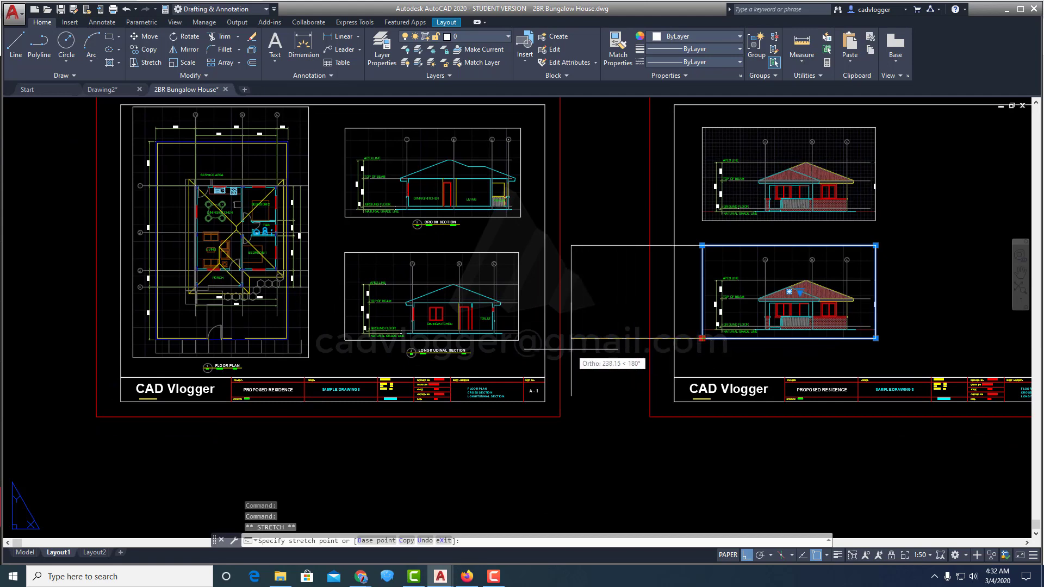
left_click(536, 338)
scroll(546, 349, "up", 2)
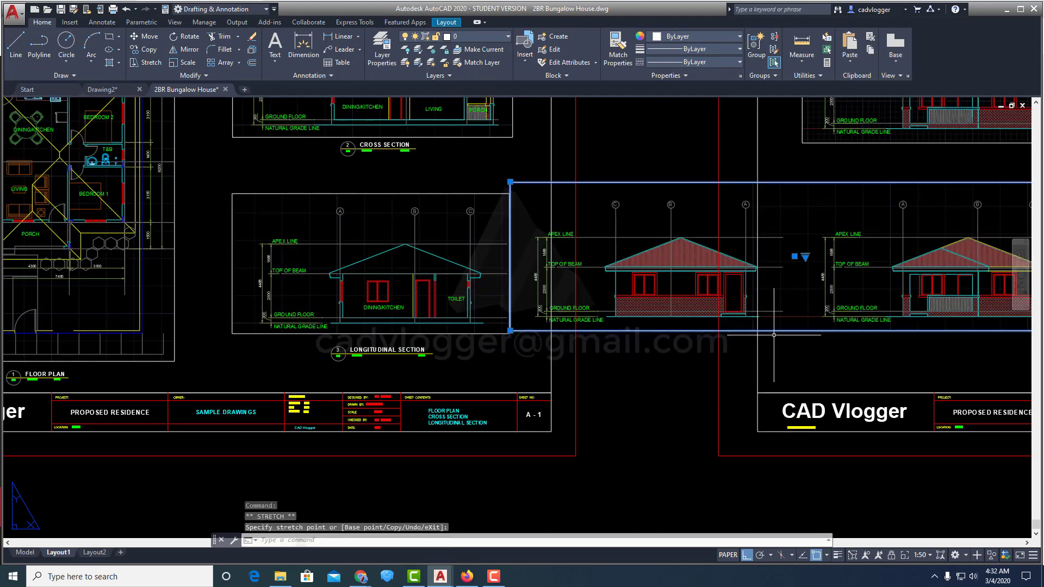
middle_click_drag(810, 337, 554, 352)
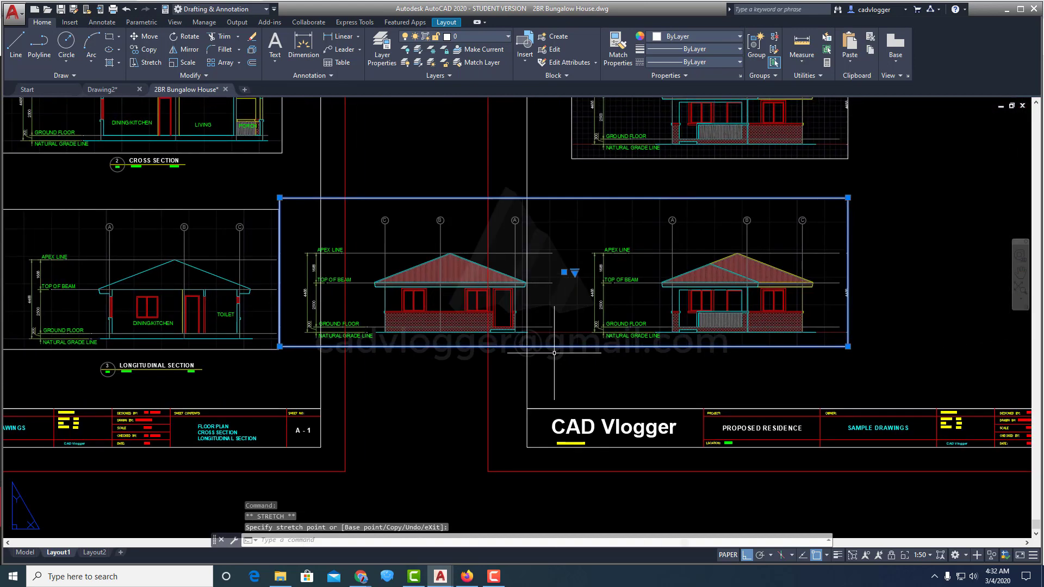
left_click(847, 346)
left_click(564, 358)
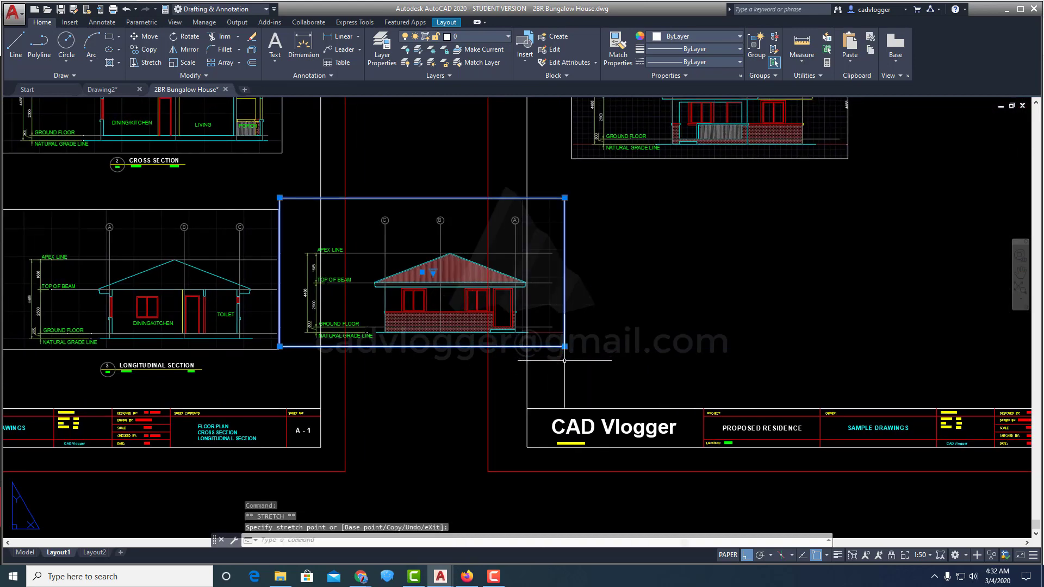
Step: Start moving the resized copied viewport with M
key("m")
key("Return")
left_click(562, 354)
Step: Drop the copied viewport beneath the upper elevation
left_click(875, 320)
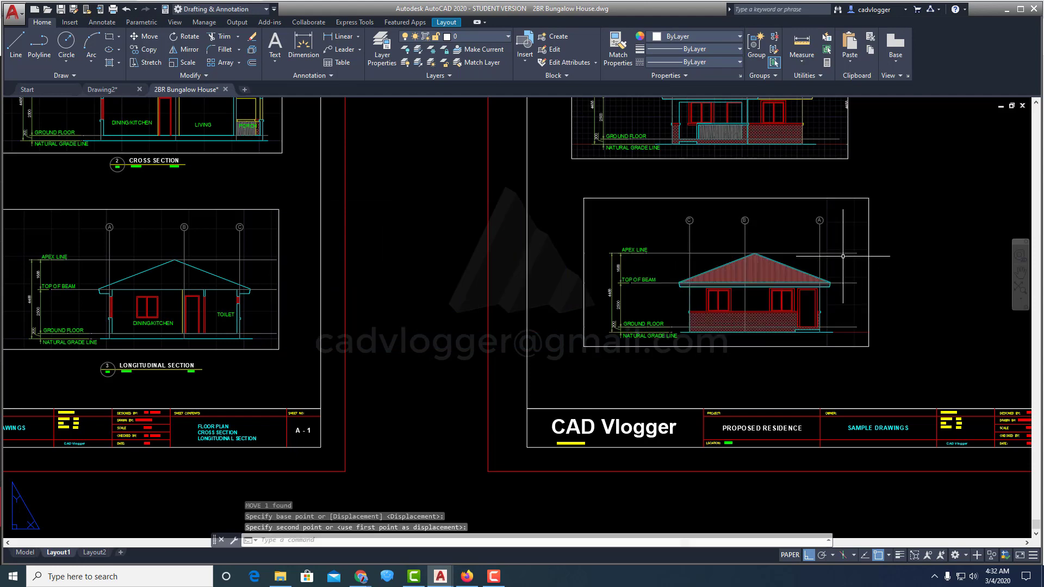
key("Return")
left_click(802, 144)
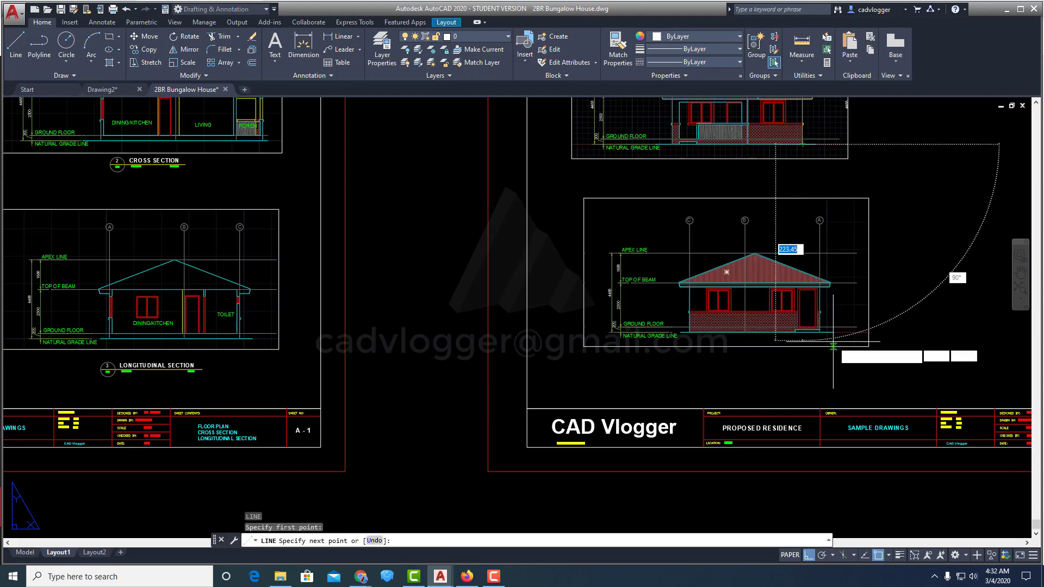
key("Escape")
Step: Move the lower viewport from its wall corner, snapping perpendicular to align with the upper elevation
scroll(824, 343, "up", 5)
key("m")
key("Return")
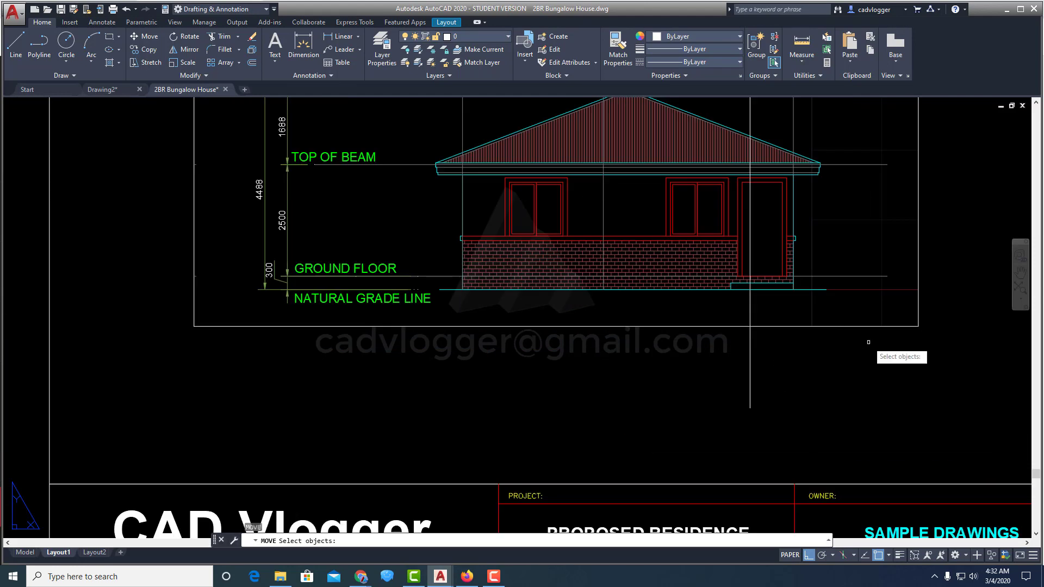
left_click(826, 309)
scroll(798, 293, "up", 4)
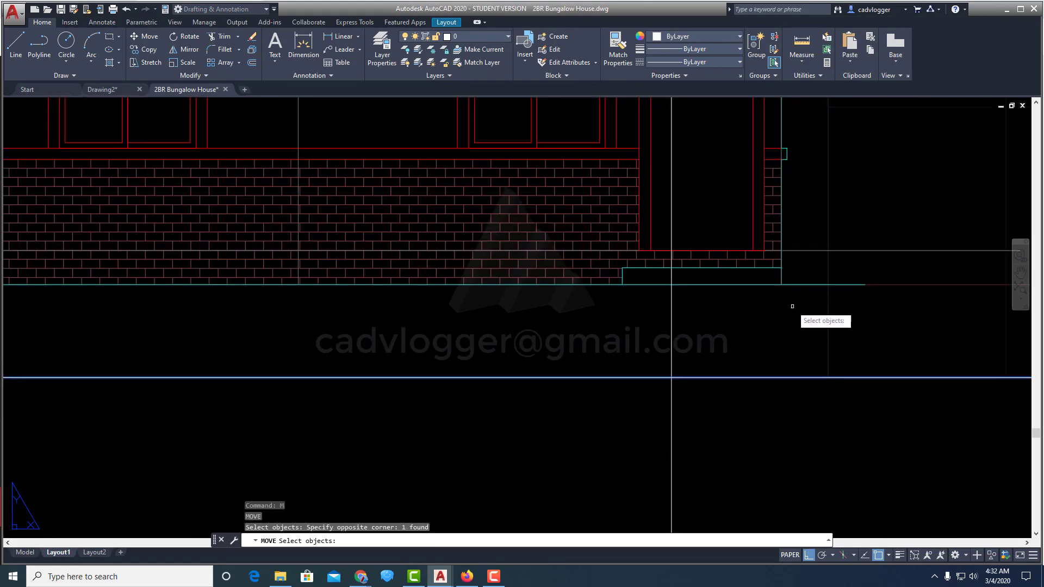
scroll(794, 297, "down", 7)
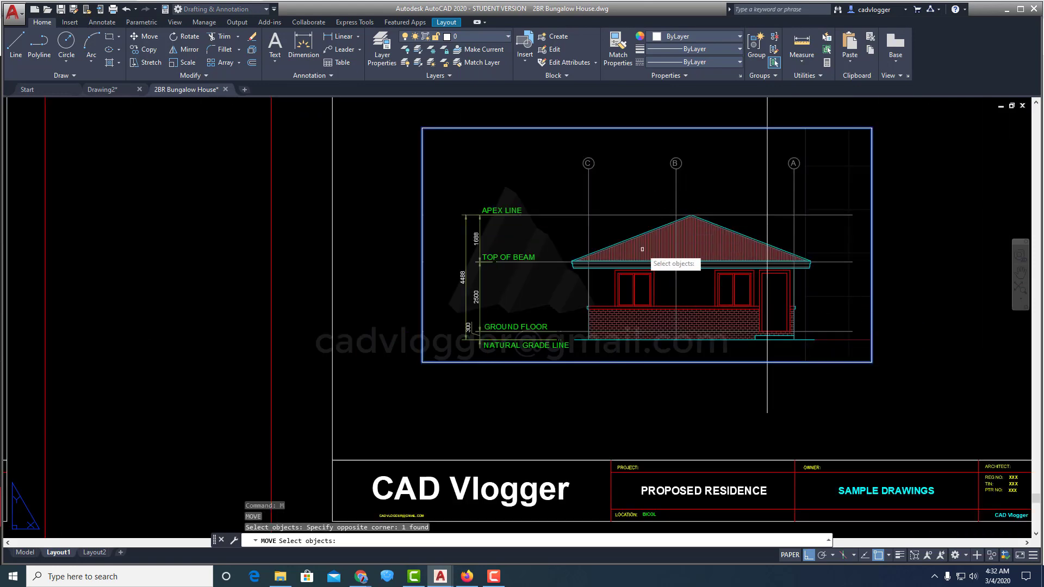
middle_click_drag(641, 295, 592, 333)
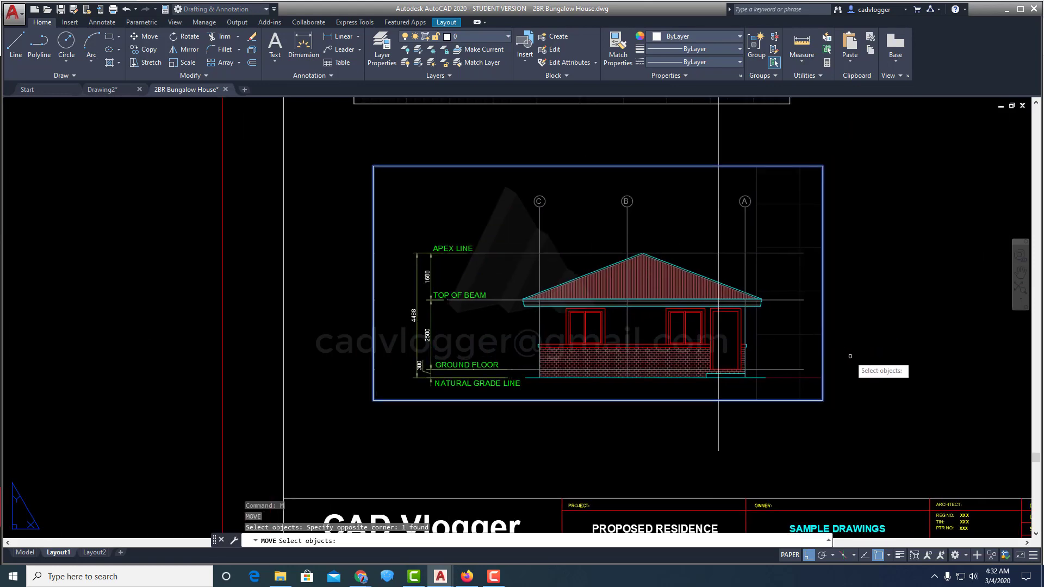
scroll(740, 384, "up", 5)
key("Return")
left_click(743, 360)
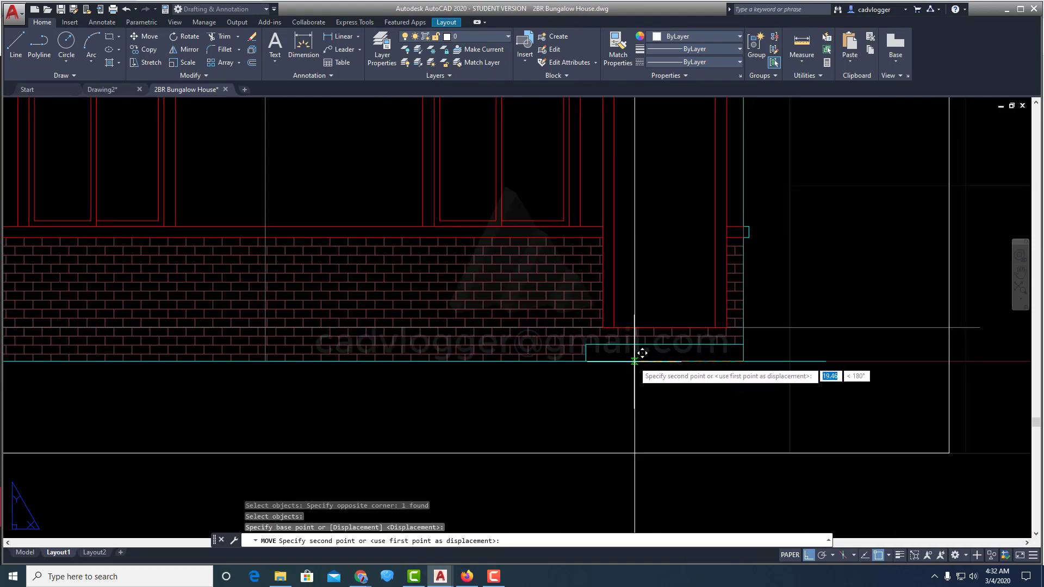
right_click(635, 363, "shift")
key("p")
left_click(642, 352)
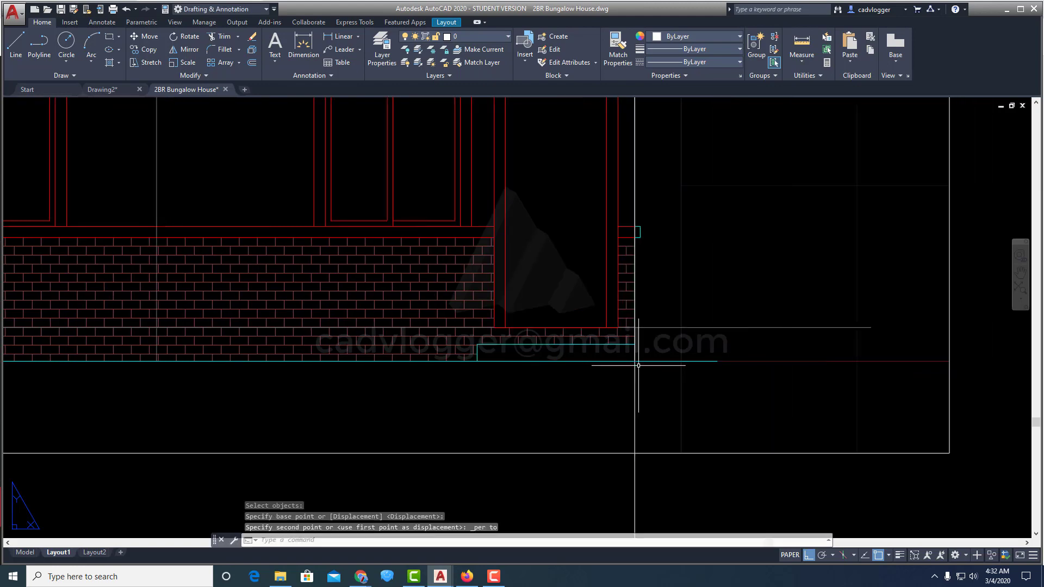
Step: Erase the stray object with a selection window
scroll(677, 311, "down", 10)
type("e")
key("Return")
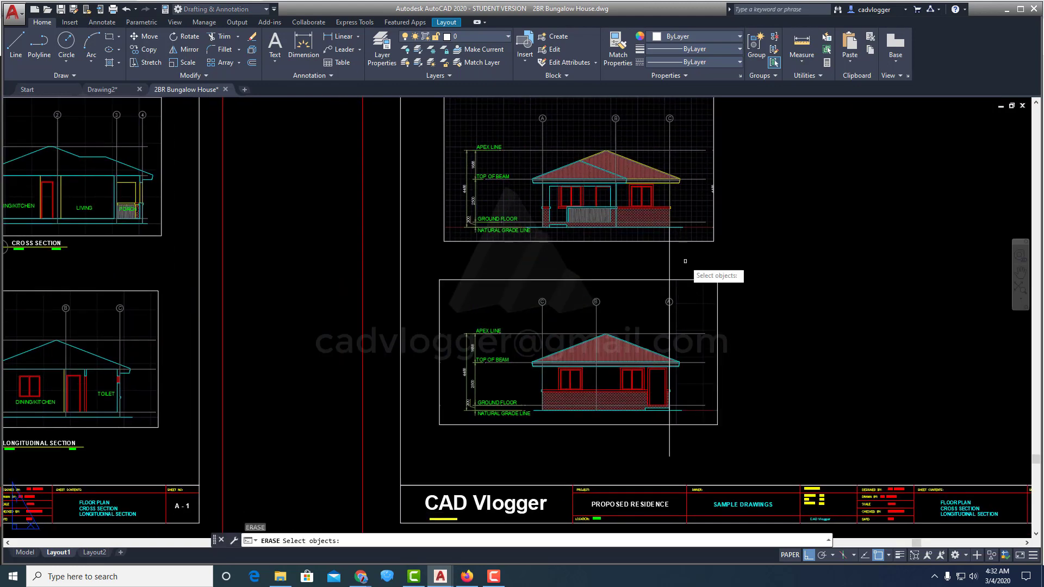
left_click(703, 306)
left_click(608, 212)
scroll(591, 306, "down", 4)
scroll(590, 306, "up", 2)
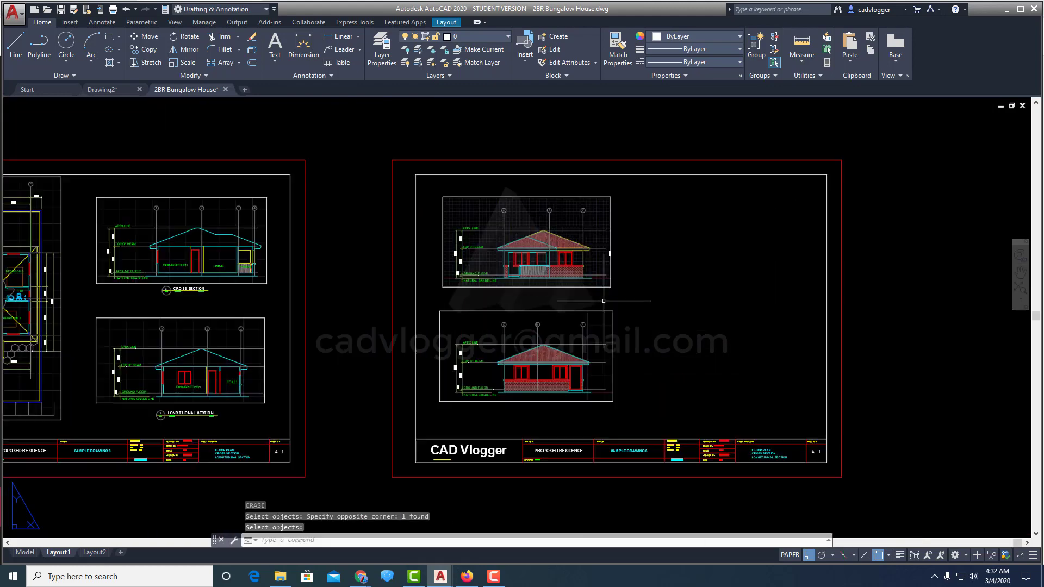
Step: Grab the upper viewport's corner grip, then cancel the stretch and recentre the sheet
key("Return")
middle_click_drag(621, 284, 536, 284)
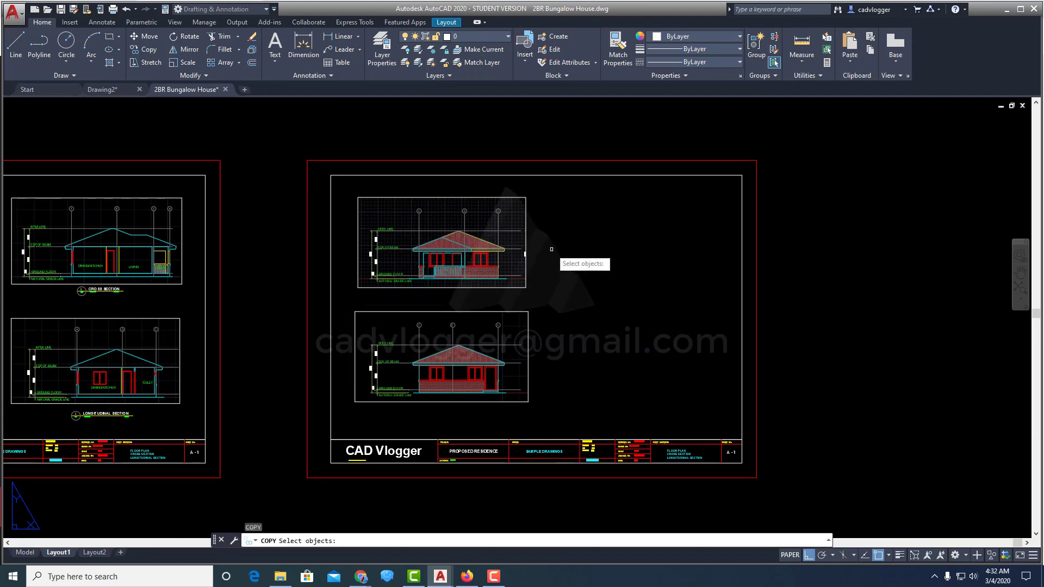
scroll(533, 247, "up", 4)
scroll(540, 251, "down", 3)
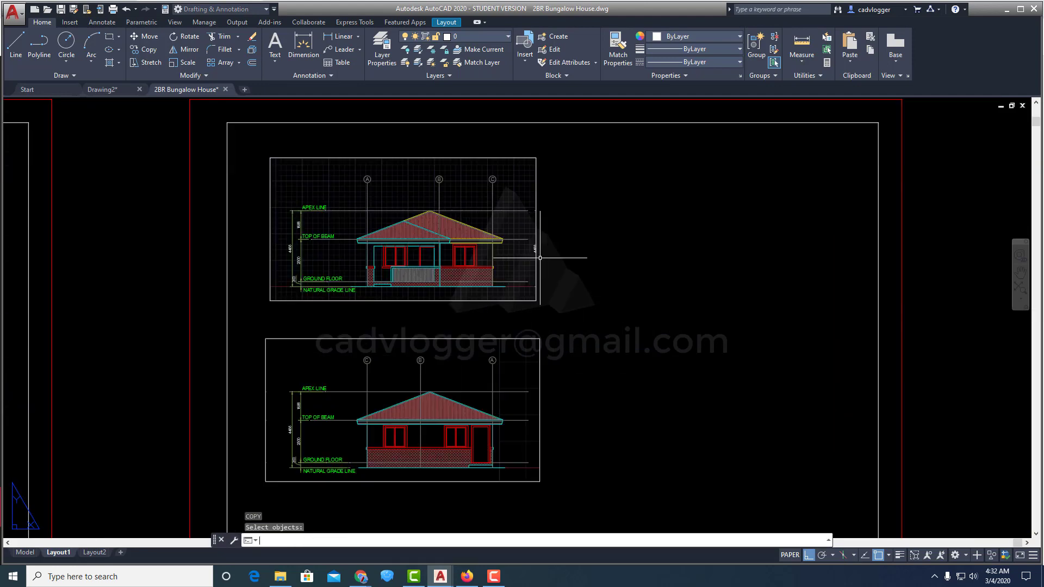
left_click(536, 283)
scroll(534, 288, "up", 3)
left_click(539, 318)
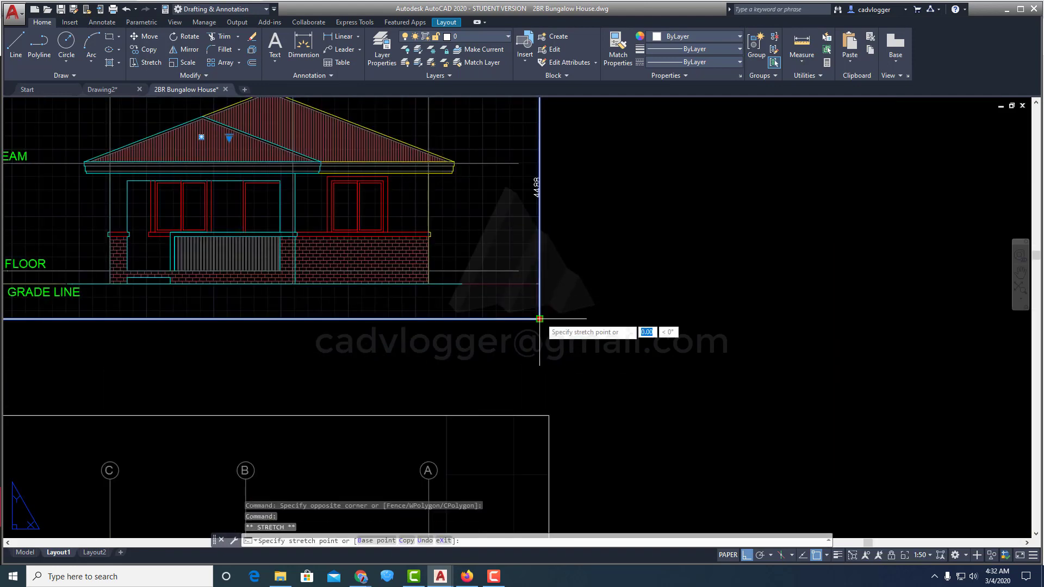
scroll(565, 283, "down", 4)
left_click(582, 318)
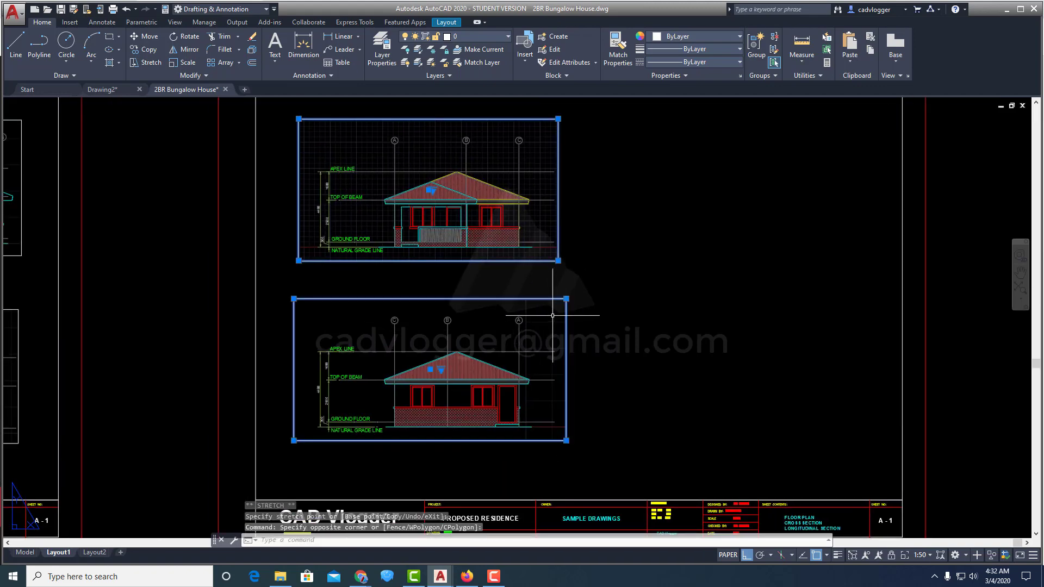
scroll(563, 306, "up", 4)
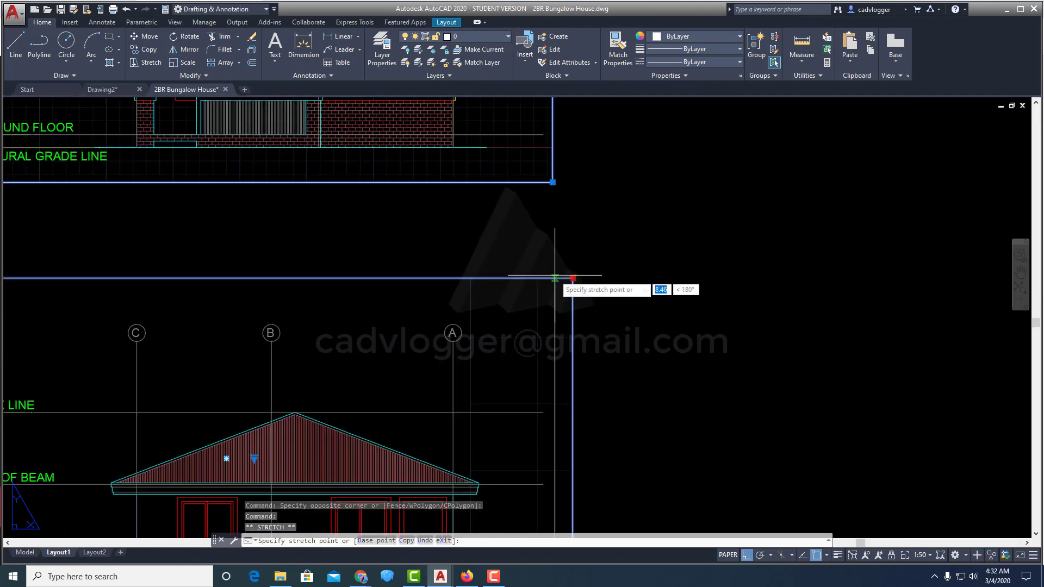
key("Escape")
key("Escape")
scroll(538, 285, "down", 4)
middle_click_drag(561, 225, 545, 286)
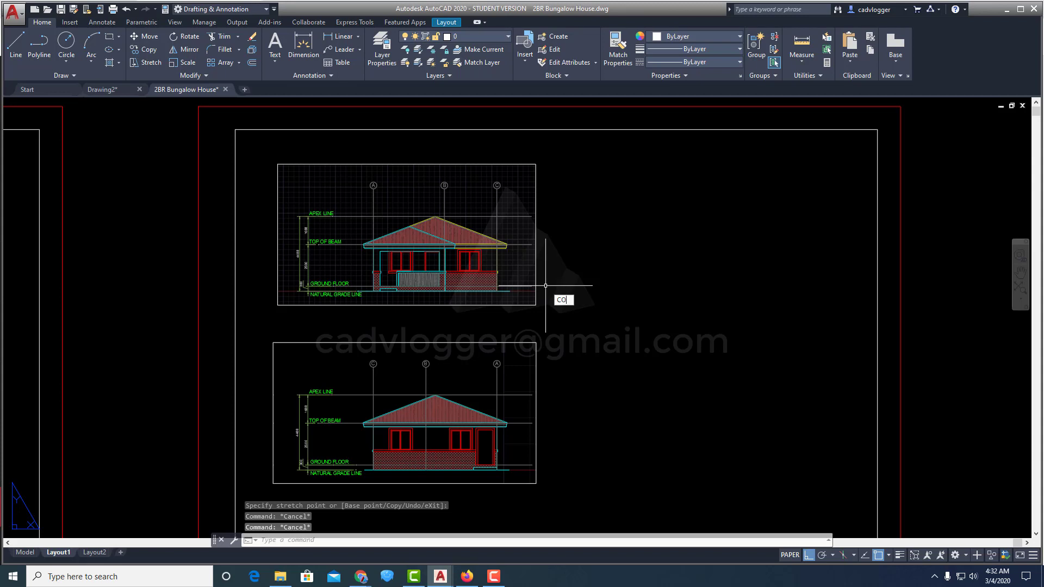
Step: Copy the upper elevation viewport to the right of the original
type("CO")
key("Return")
left_click(536, 285)
scroll(470, 277, "down", 2)
key("Return")
left_click(425, 134)
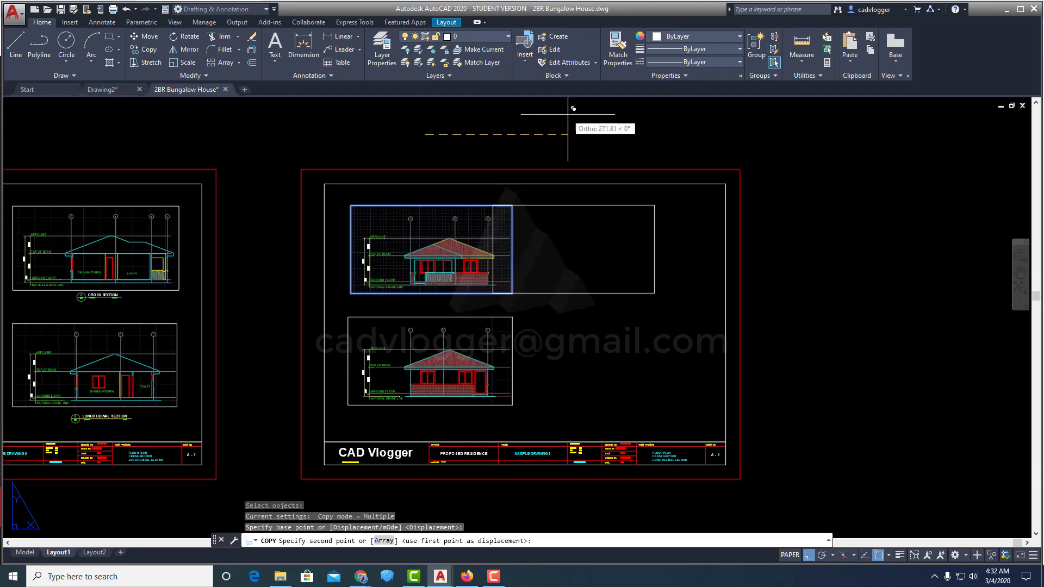
left_click(594, 108)
key("Return")
Step: Grip the new viewport's corner, pan to the area right of the sheet, then cancel
left_click(631, 206)
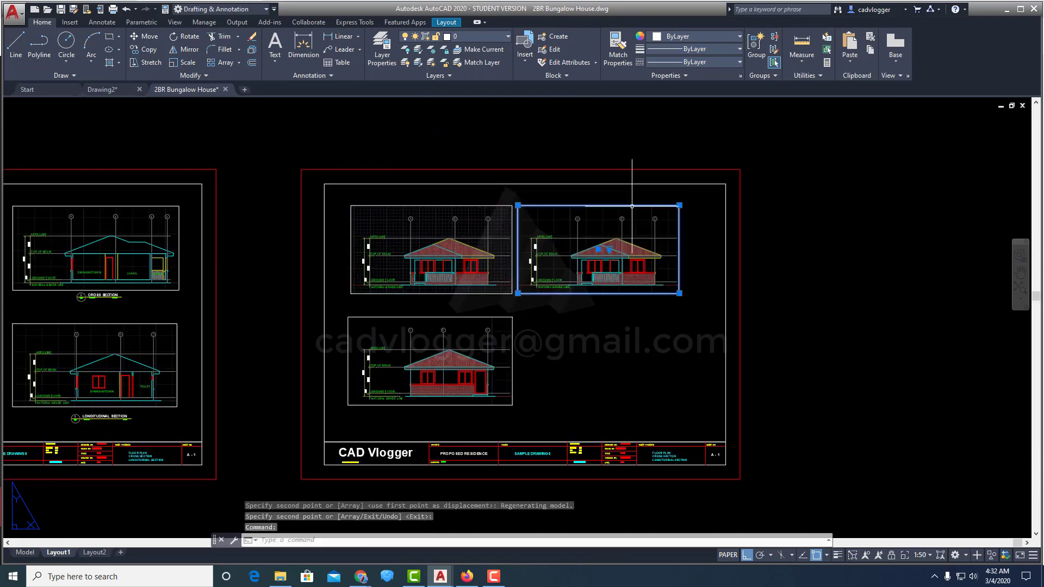
left_click(678, 293)
middle_click_drag(810, 326, 534, 318)
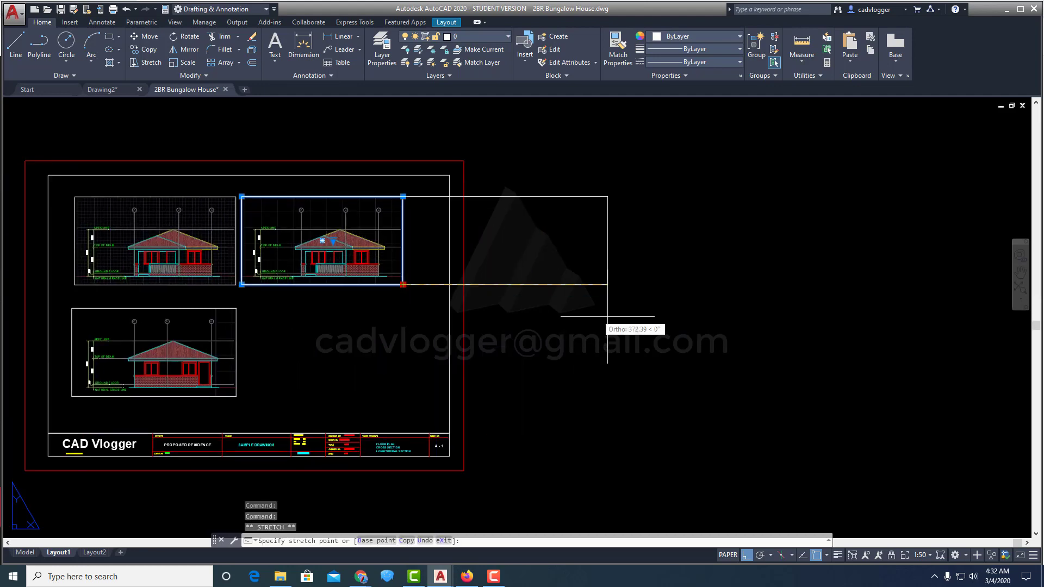
scroll(498, 261, "up", 2)
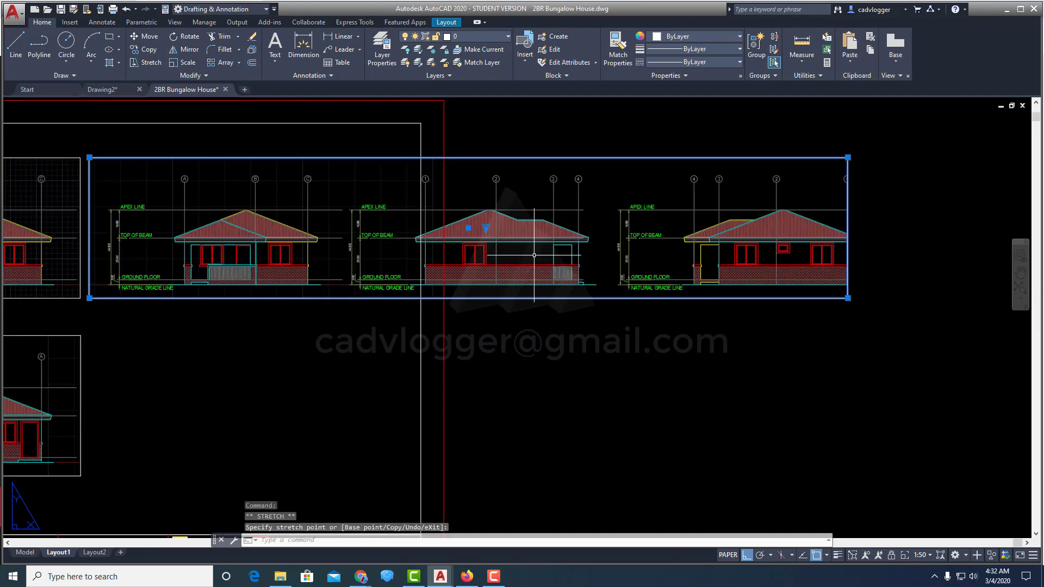
scroll(522, 259, "down", 2)
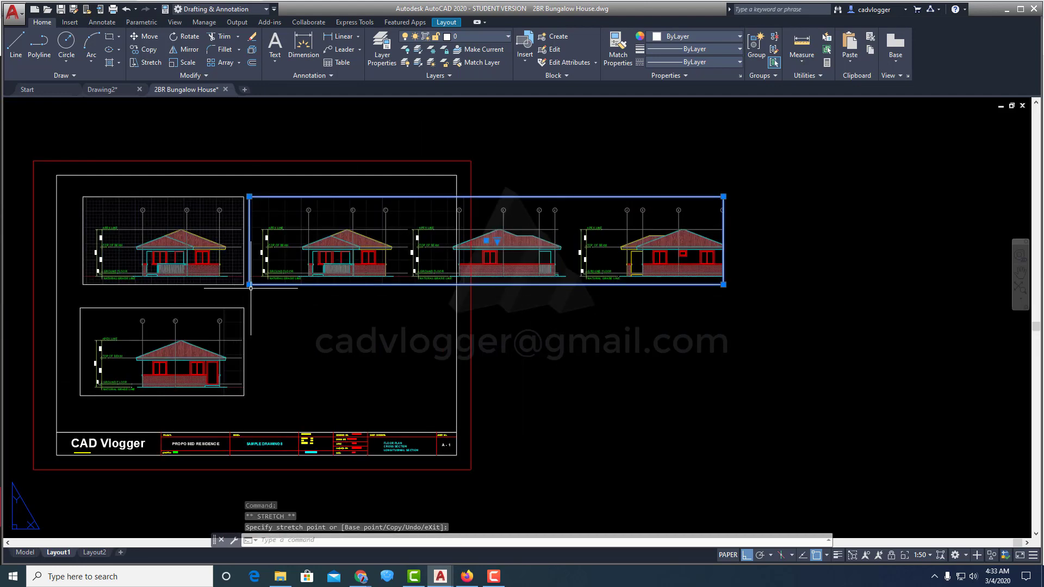
scroll(361, 277, "up", 4)
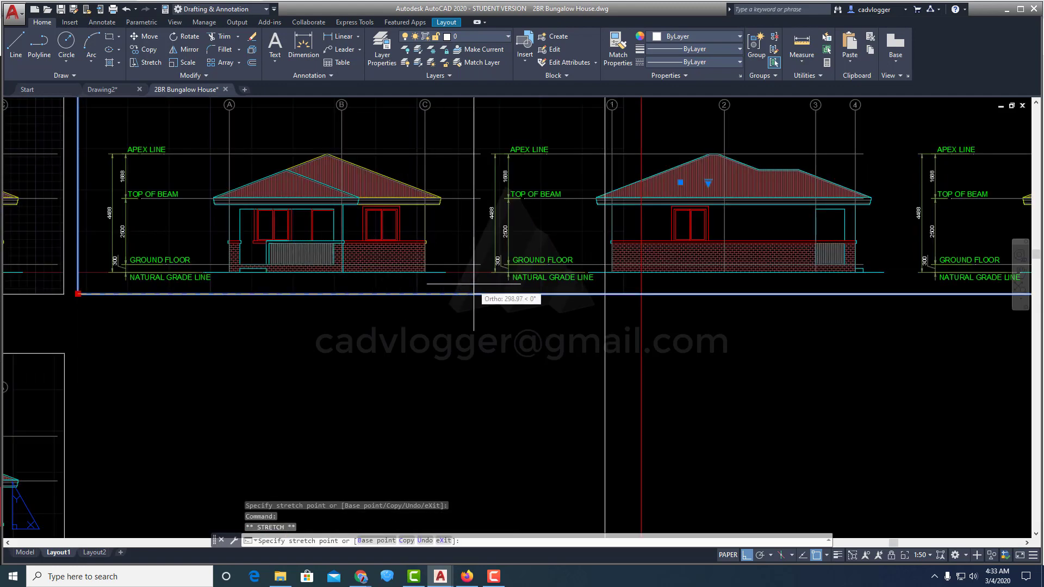
scroll(479, 284, "down", 4)
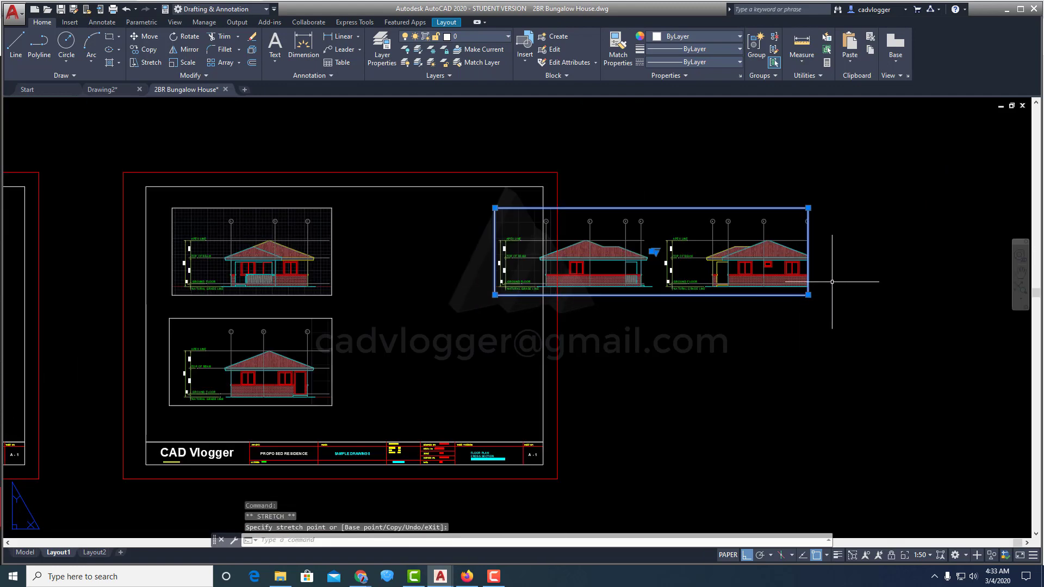
key("Escape")
key("Escape")
Step: Copy the two-elevation viewport straight down below the original
type("o")
key("Return")
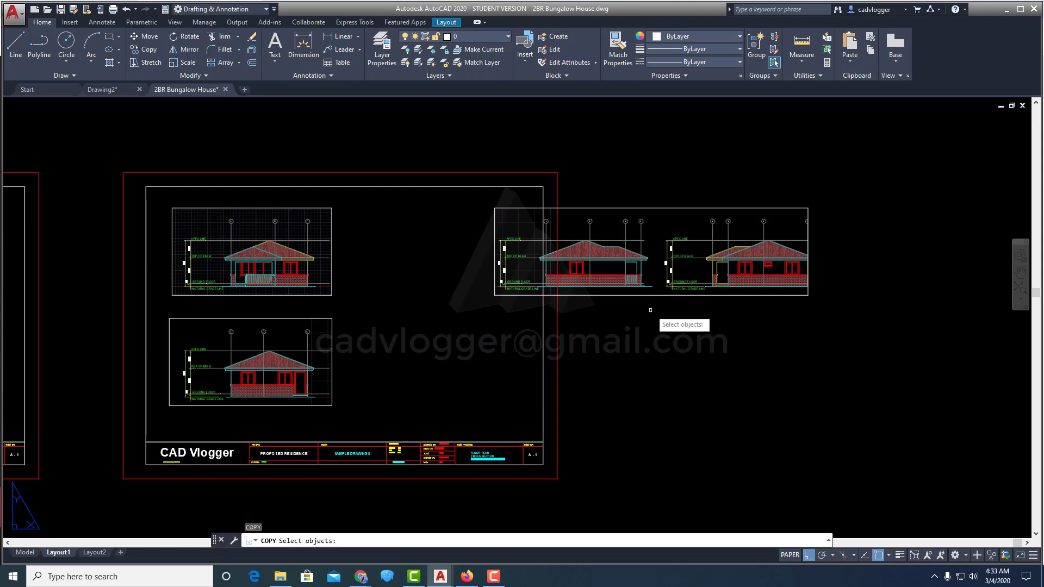
left_click(661, 320)
left_click(380, 263)
key("Return")
left_click(332, 208)
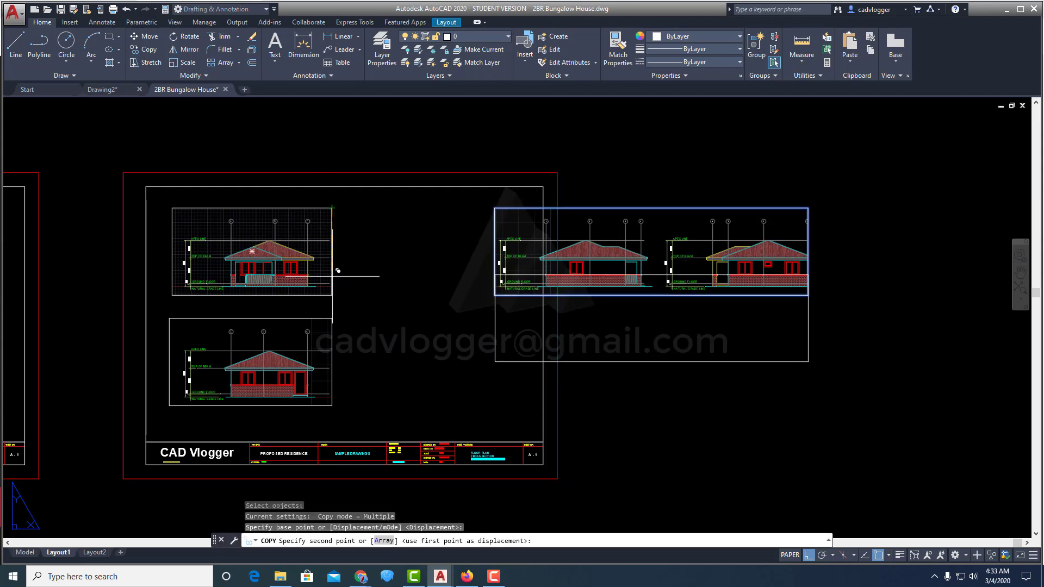
left_click(332, 319)
key("Return")
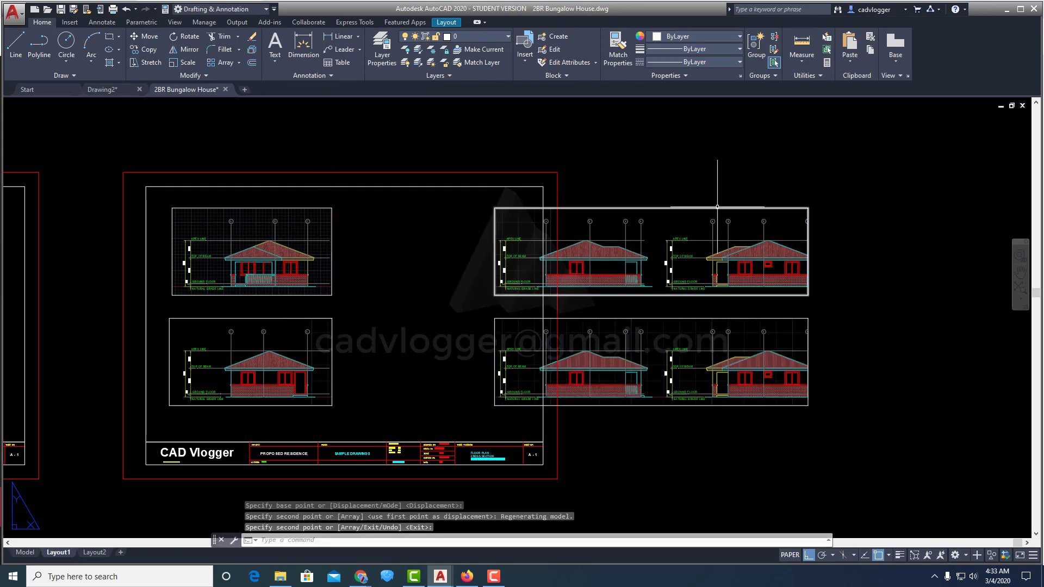
Step: Draw a vertical guide line spanning both viewports
type("l")
key("Return")
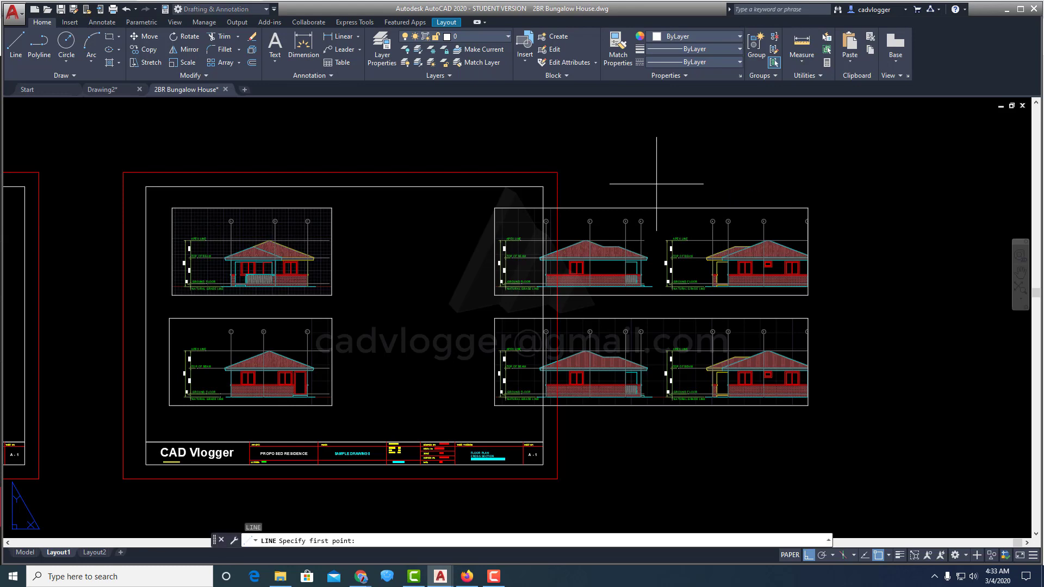
left_click(656, 184)
left_click(656, 460)
key("Return")
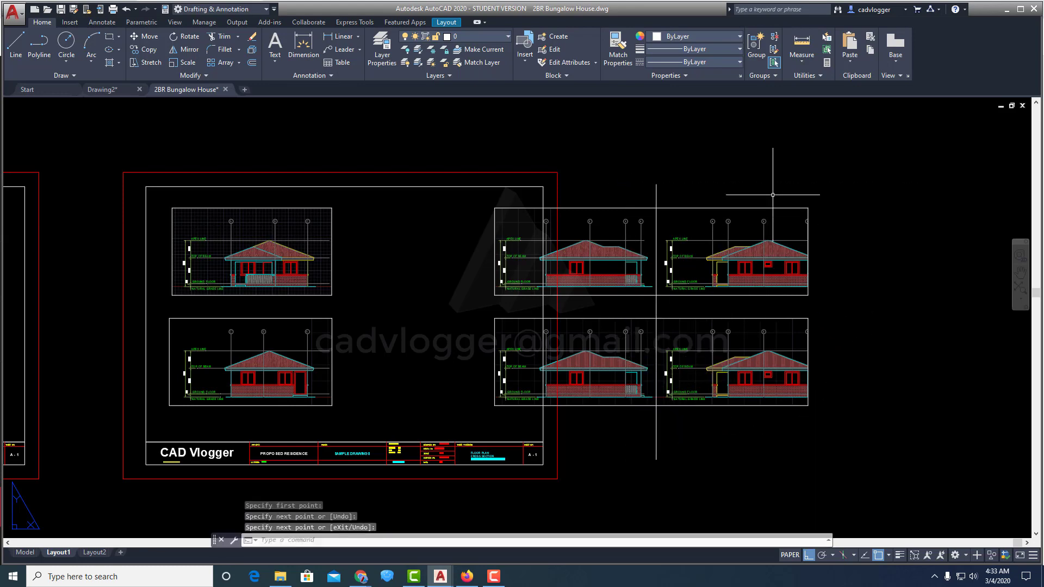
Step: Pull the upper viewport's right edge back to the guide line
left_click(807, 205)
left_click(808, 207)
scroll(674, 213, "up", 4)
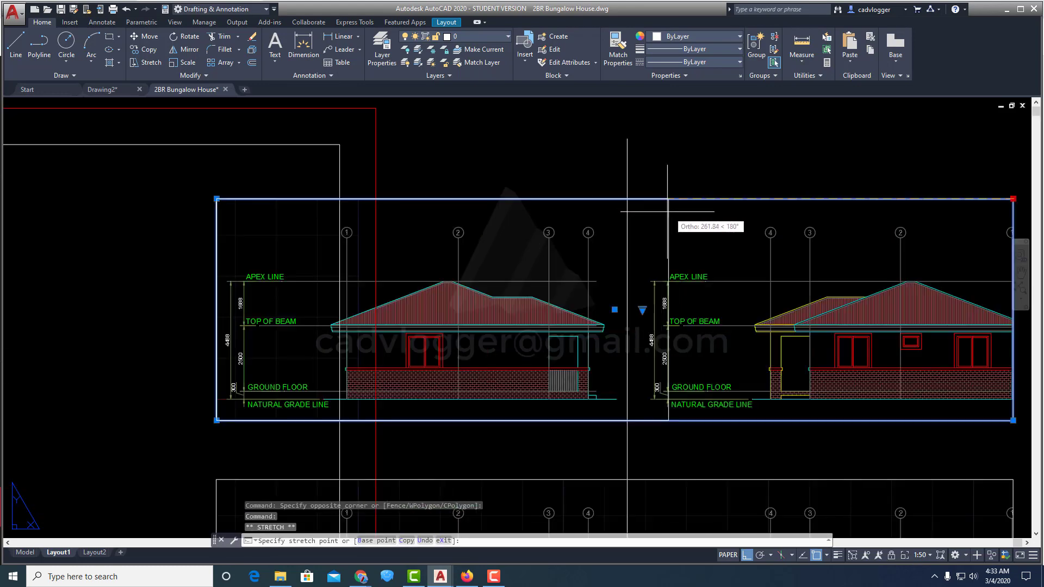
left_click(628, 199)
scroll(602, 239, "down", 4)
middle_click_drag(569, 368, 562, 311)
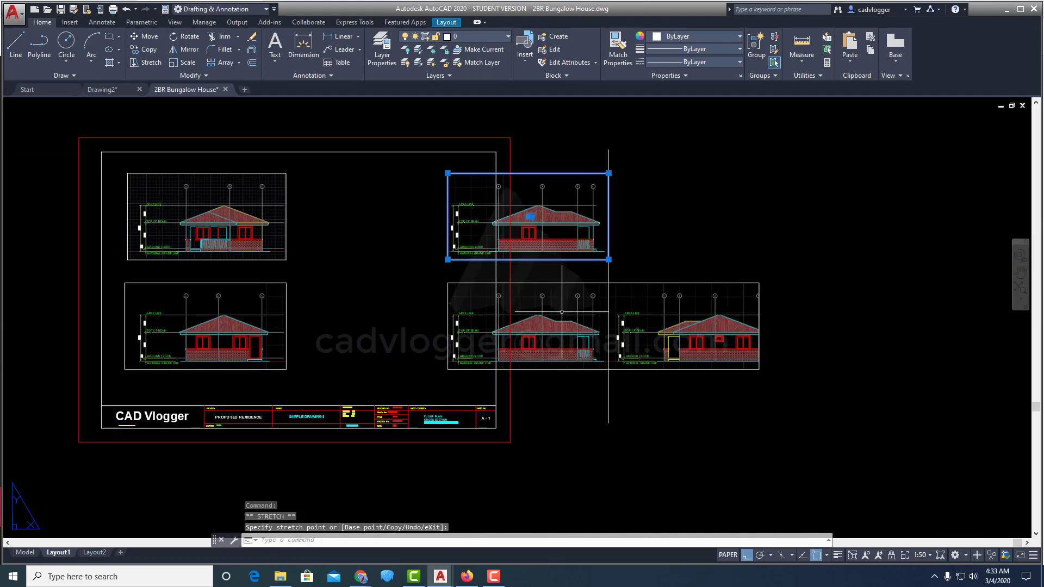
scroll(487, 302, "up", 2)
Step: Move the lower viewport's left edge over to the guide line
left_click(466, 261)
left_click(446, 285)
left_click(426, 273)
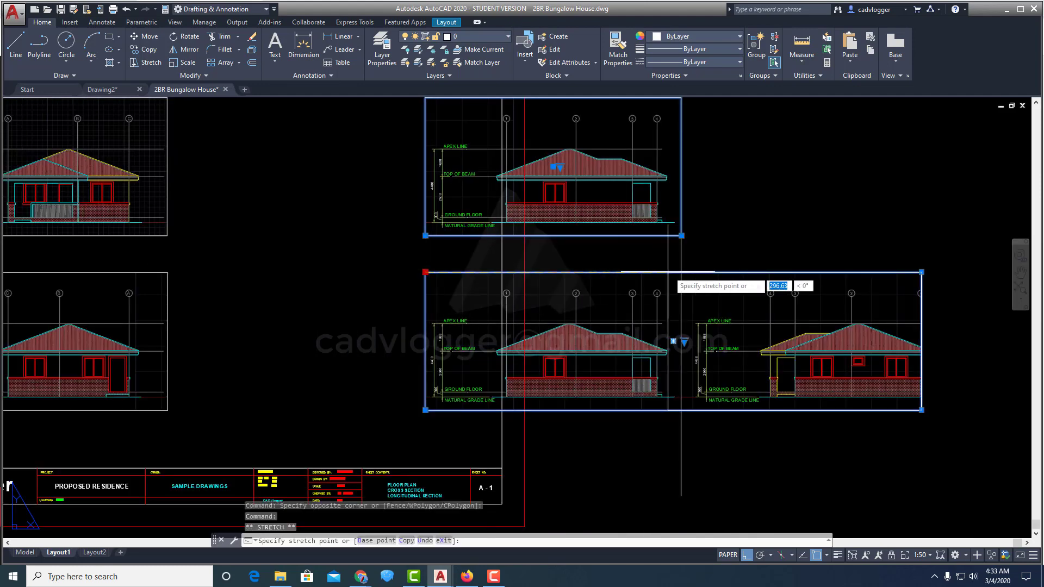
left_click(681, 272)
key("Escape")
Step: Erase the vertical guide line with a window selection
type("e")
key("Return")
left_click(686, 437)
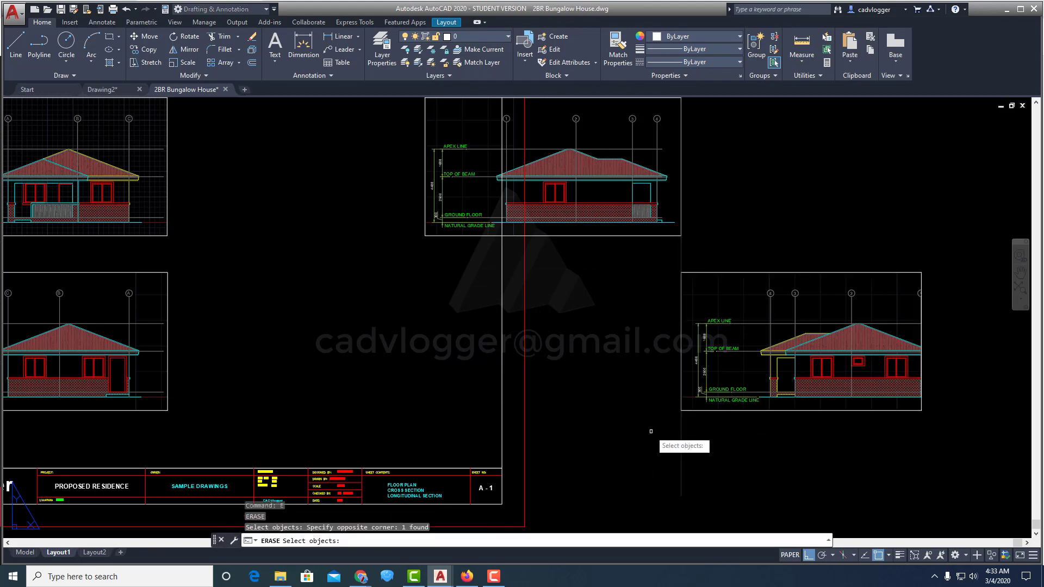
left_click(601, 317)
key("Return")
key("Return")
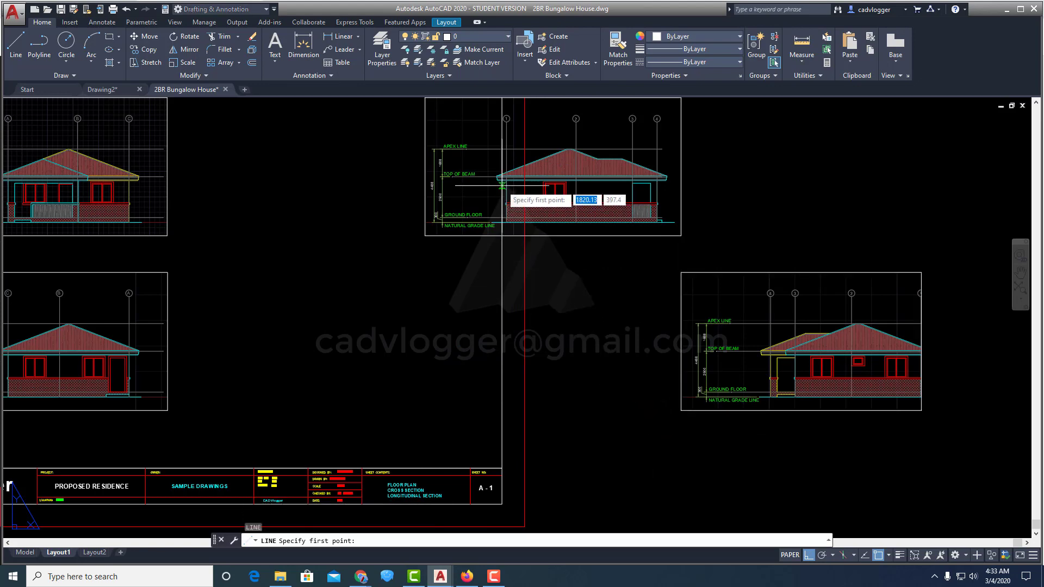
Step: Start a reference line on the upper elevation, then abandon it
scroll(519, 187, "up", 5)
left_click(521, 256)
scroll(521, 175, "down", 5)
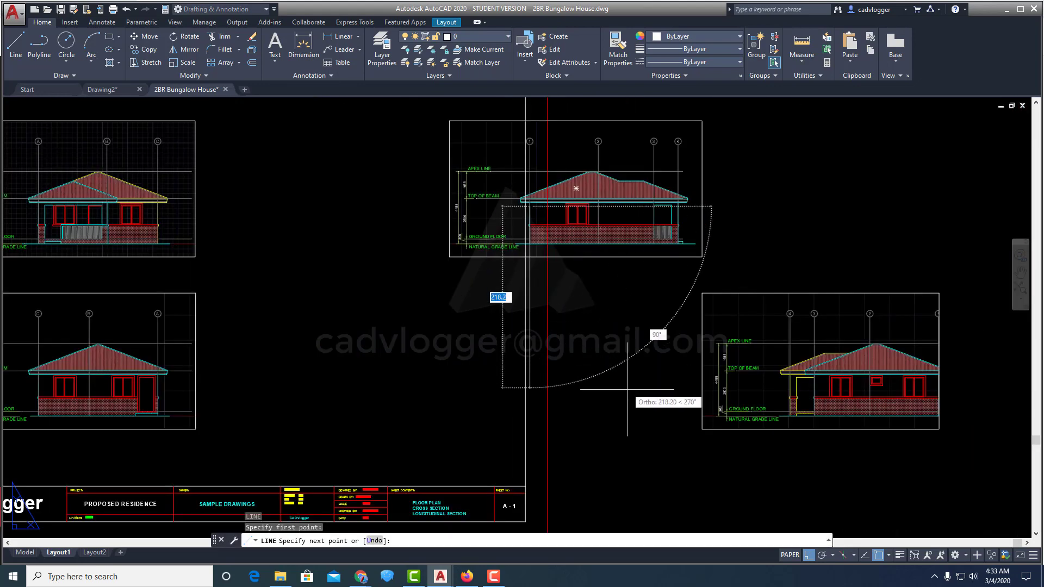
key("Escape")
Step: Move the lower-right elevation viewport left, directly beneath the upper viewport
type("m")
key("Return")
left_click(777, 454)
left_click(766, 388)
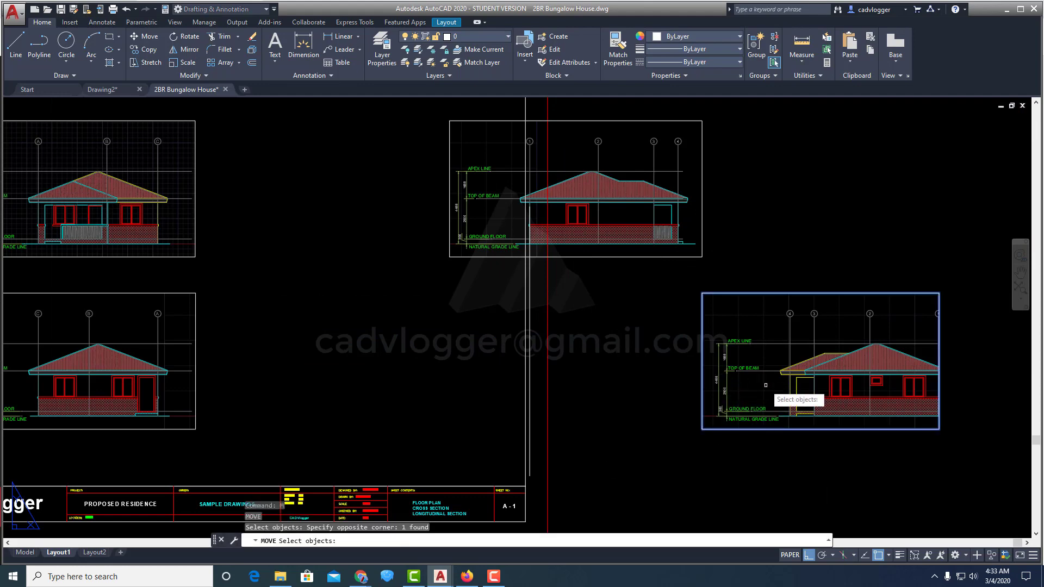
scroll(787, 388, "up", 2)
key("Return")
left_click(791, 377)
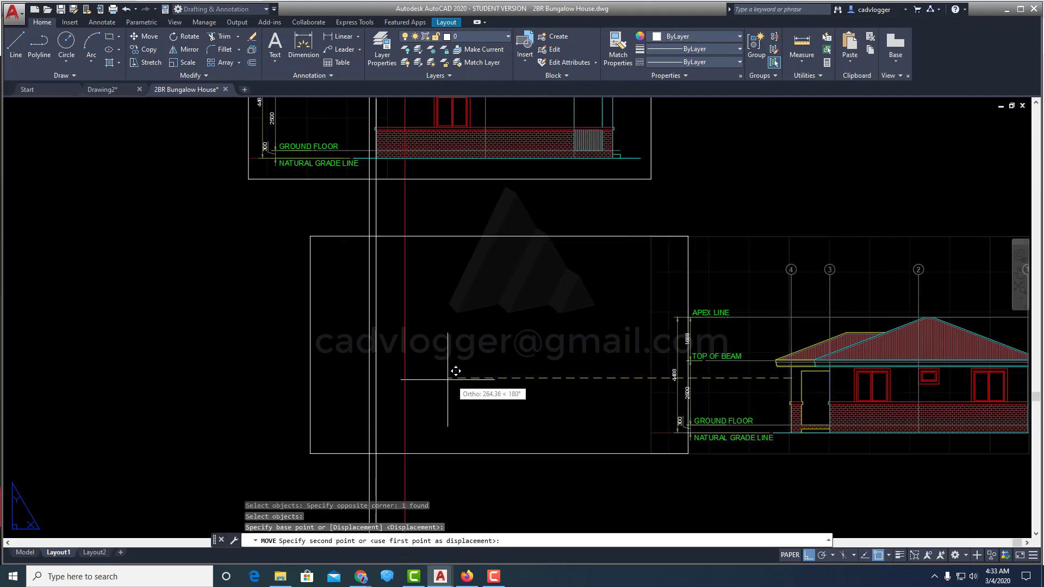
left_click(384, 369)
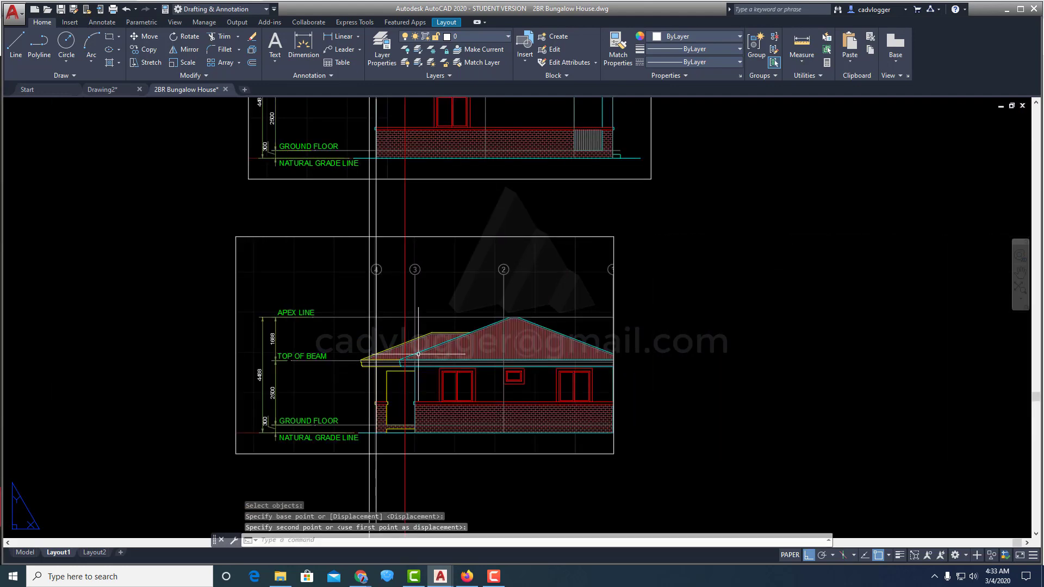
scroll(384, 369, "down", 3)
Step: Select the moved viewport and grab its top-right corner grip to resize it
middle_click_drag(489, 326, 530, 305)
left_click(570, 307)
left_click(532, 311)
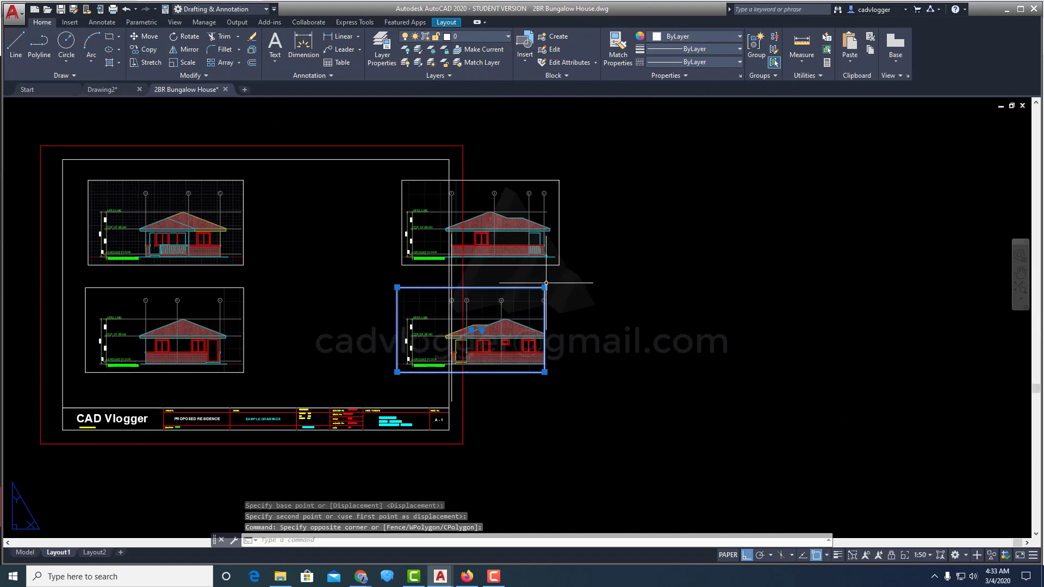
left_click(544, 287)
scroll(544, 287, "up", 3)
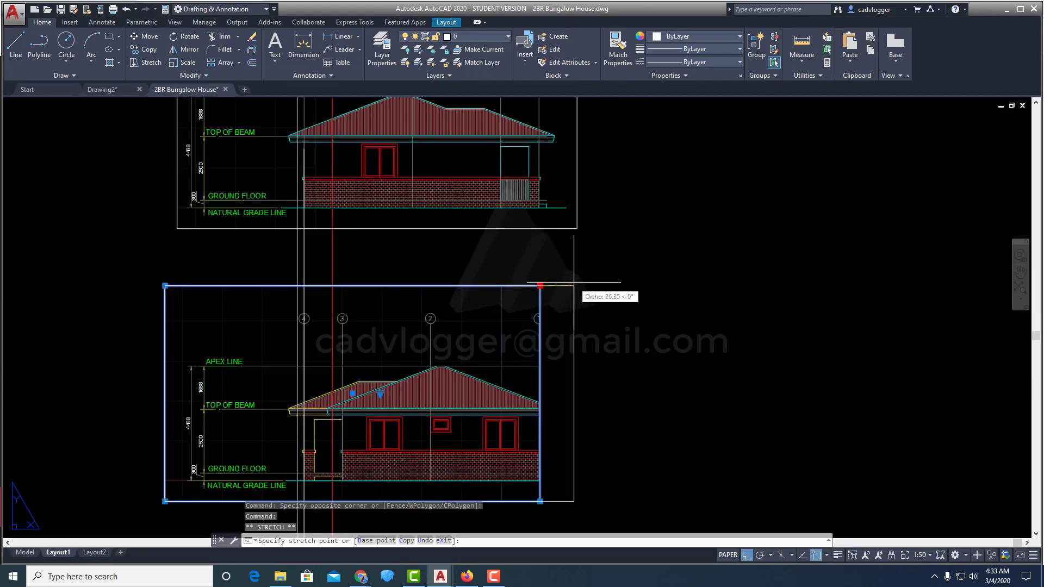
scroll(577, 283, "down", 5)
Step: Move both right-hand elevation viewports left into the sheet beside the left ones
key("Escape")
key("Escape")
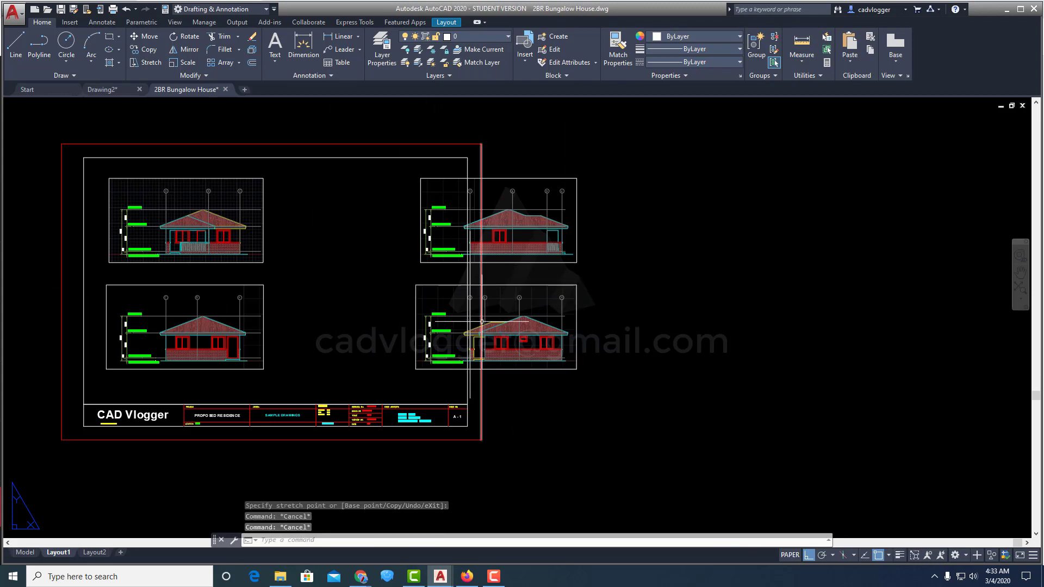
middle_click_drag(531, 315, 576, 306)
type("M")
key("Return")
left_click_drag(634, 326, 571, 250)
key("Return")
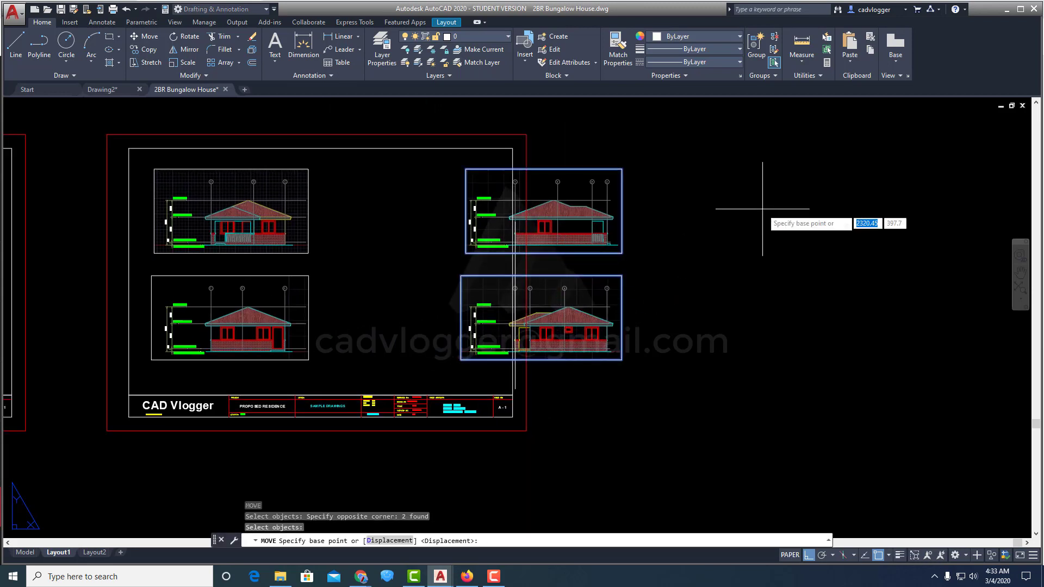
left_click(792, 184)
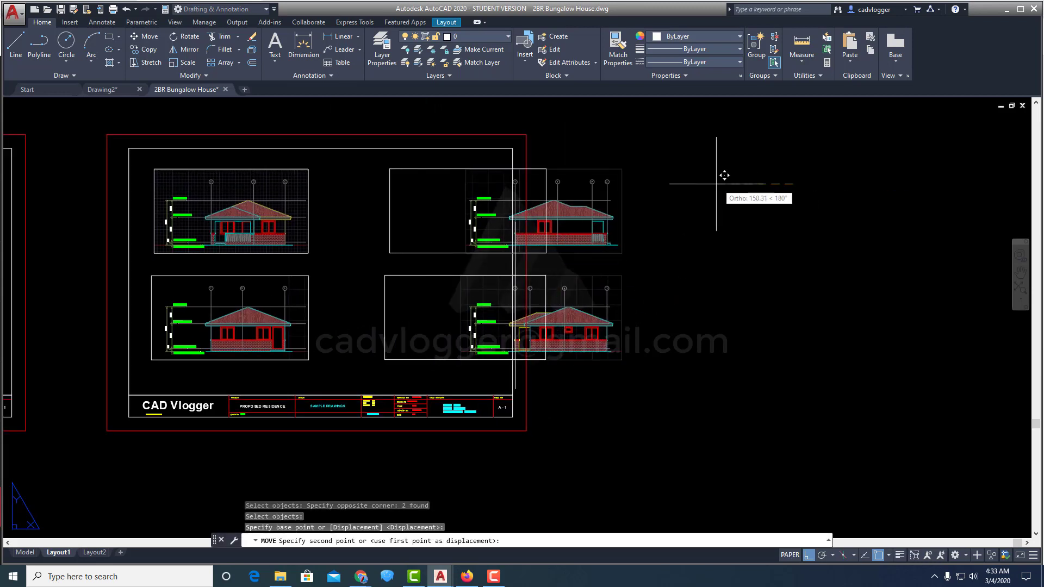
left_click(662, 175)
Step: Pan across the sheets and select the two right-hand elevation viewports
middle_click_drag(333, 315, 577, 323)
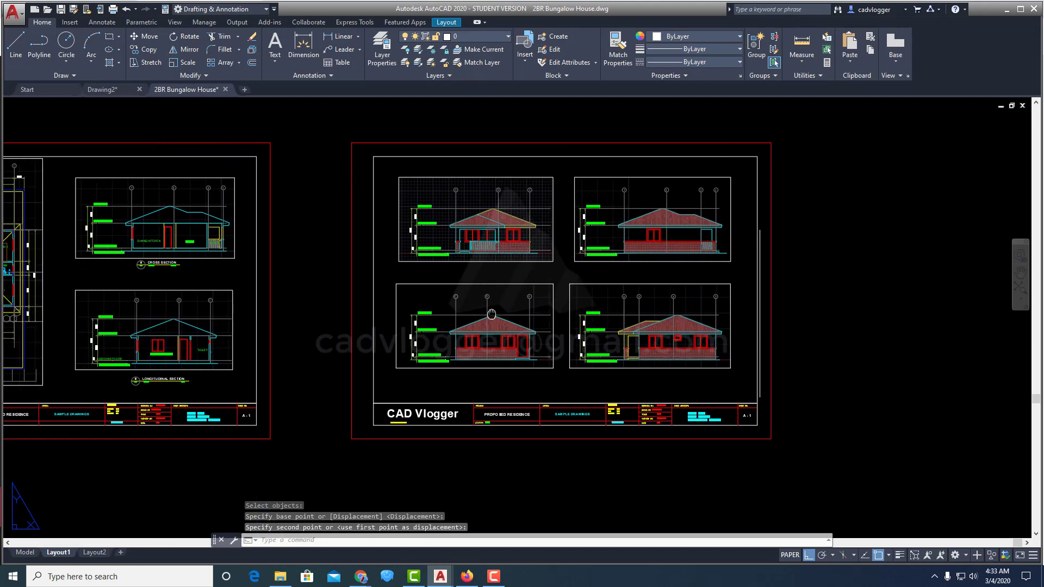
middle_click_drag(491, 313, 629, 324)
scroll(705, 299, "up", 4)
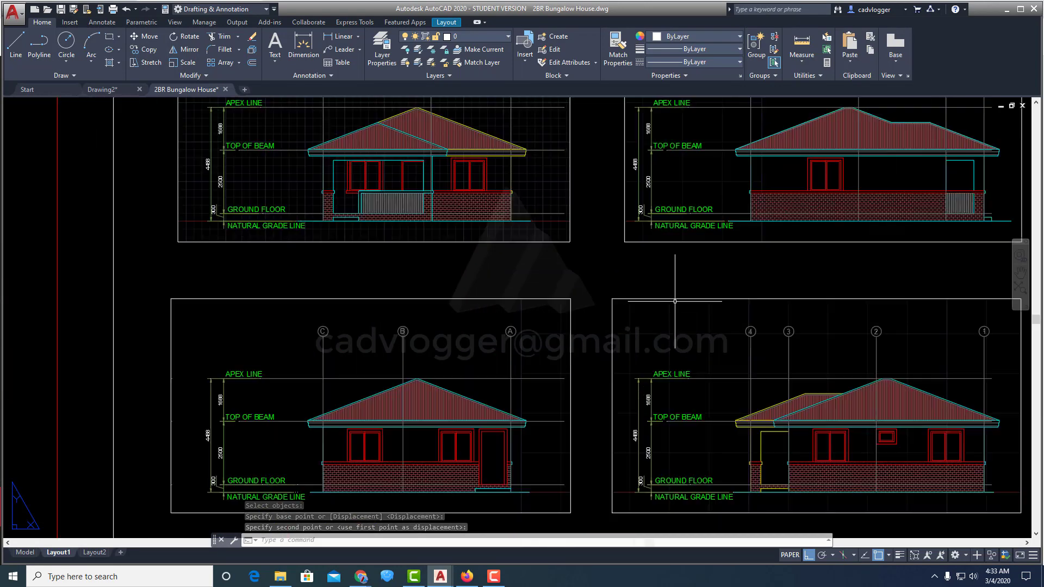
left_click(695, 290)
left_click(686, 302)
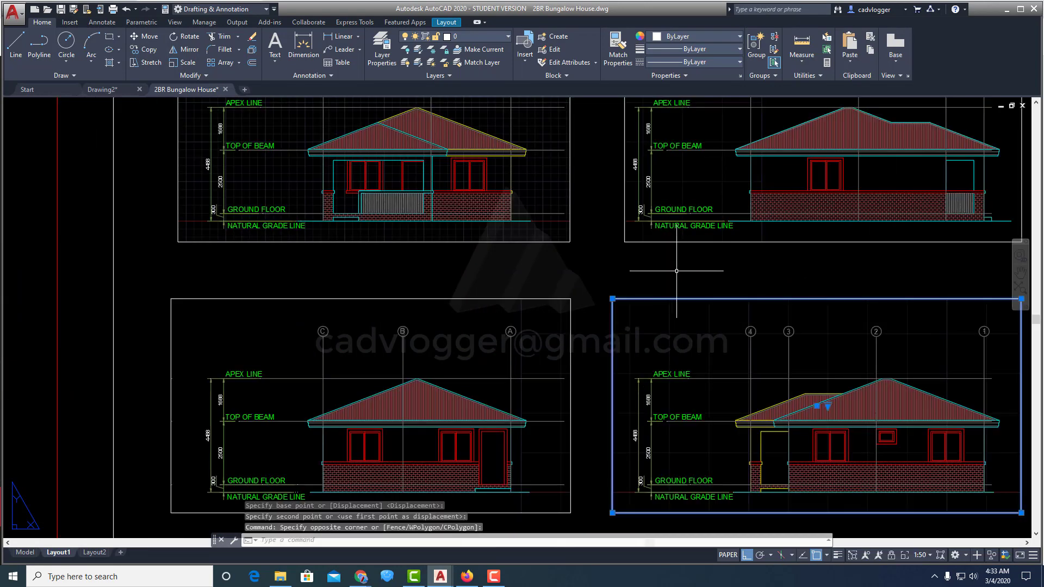
left_click(676, 270)
left_click(638, 237)
middle_click_drag(625, 258, 628, 314)
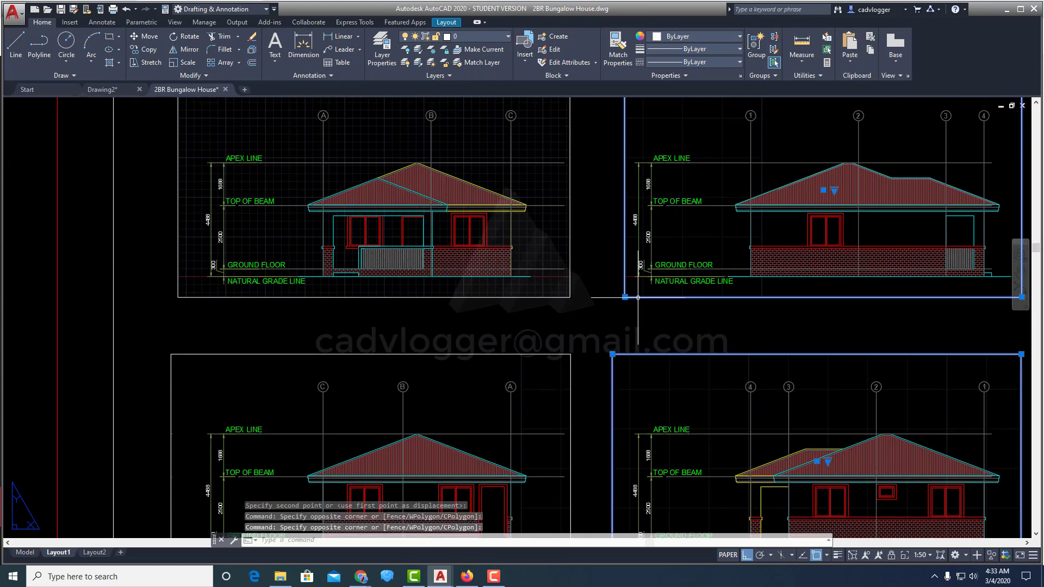
key("Escape")
Step: Try resizing the upper-right viewport from its lower-left corner, then cancel and recentre
left_click(632, 293)
left_click(625, 296)
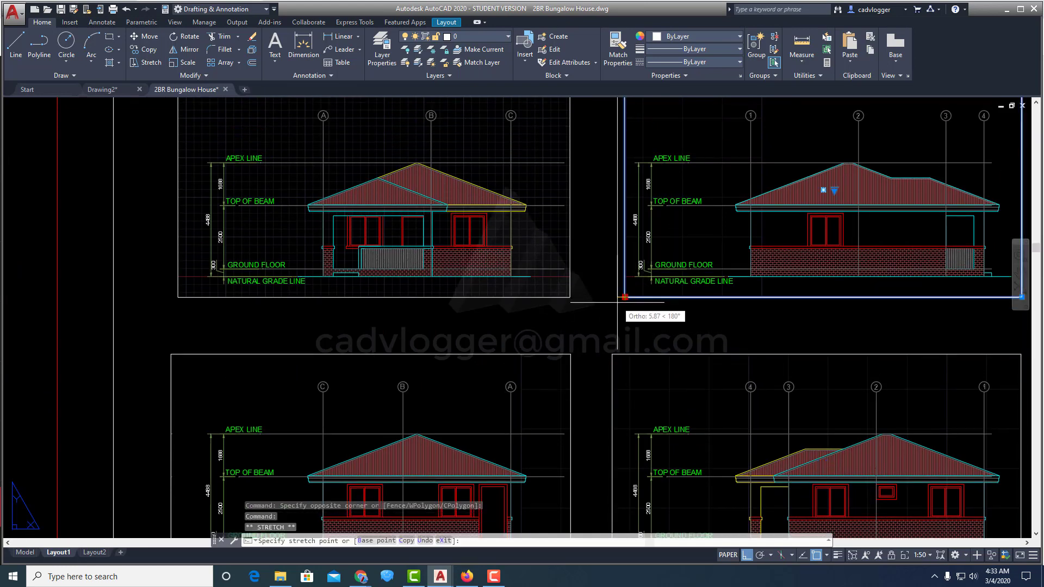
key("Escape")
scroll(581, 315, "down", 5)
key("Escape")
key("Escape")
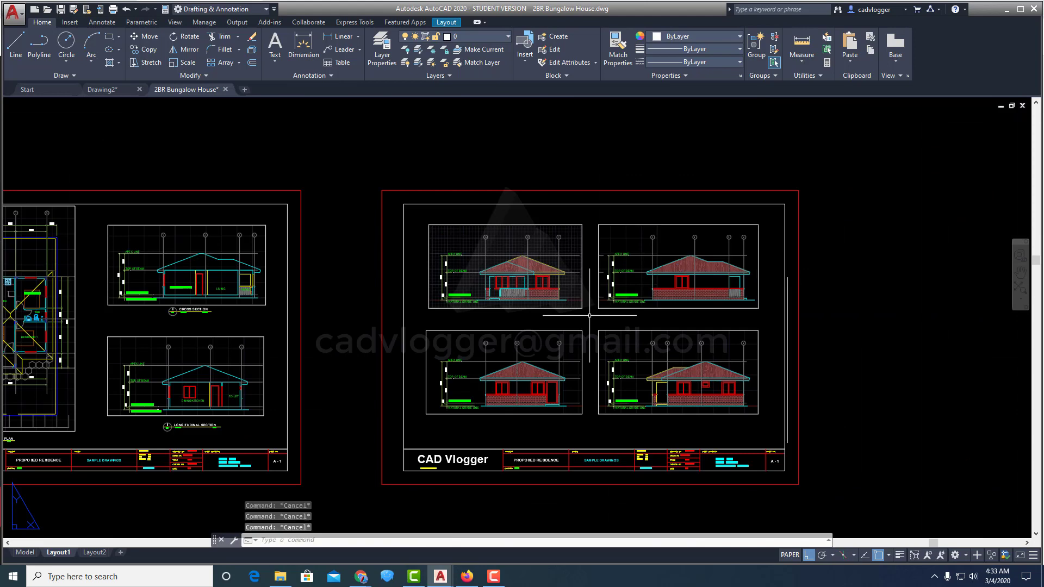
middle_click_drag(497, 349, 573, 311)
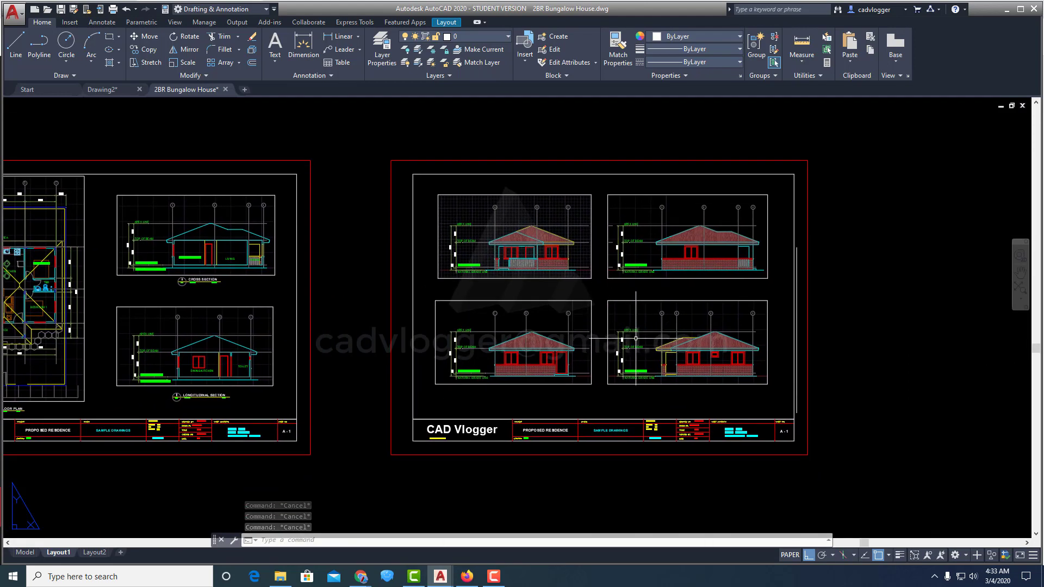
Step: Shift all four elevation viewports slightly to a new position
type("m")
key("Return")
left_click(635, 338)
left_click(573, 273)
key("Return")
left_click(868, 266)
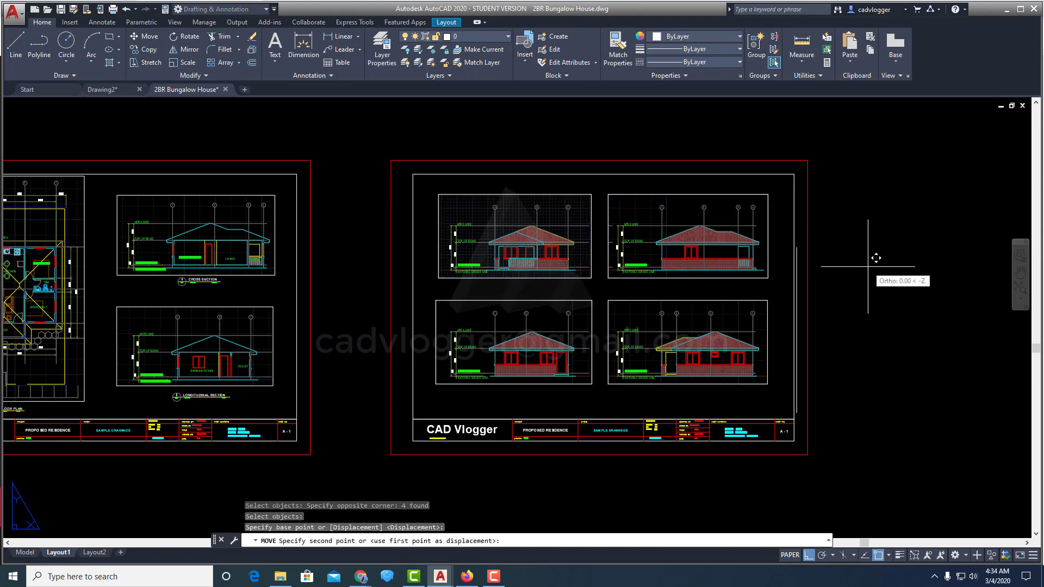
left_click(876, 259)
scroll(402, 271, "up", 4)
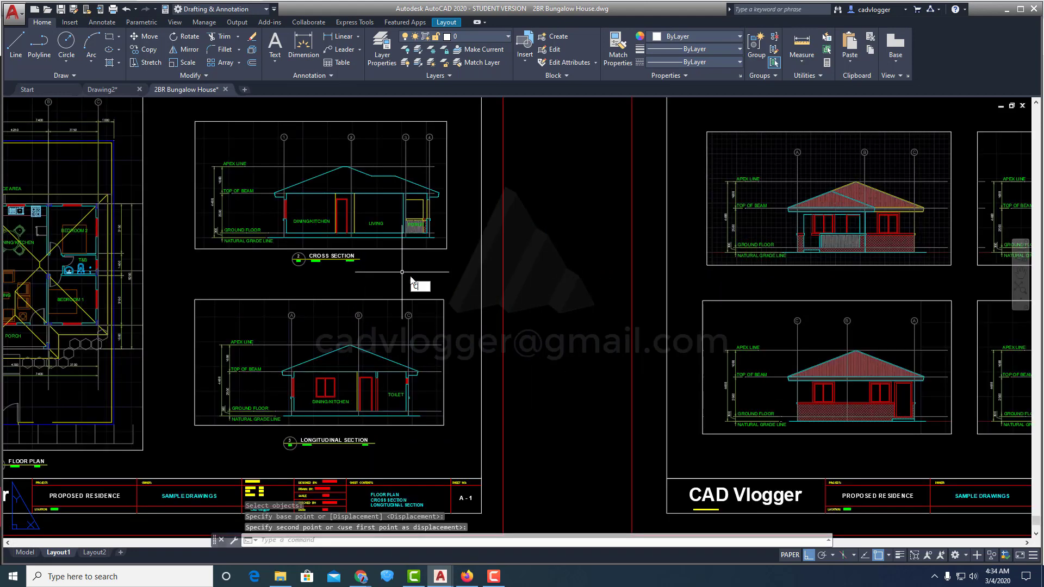
scroll(317, 271, "up", 2)
Step: Copy the CROSS SECTION title beneath the first elevation viewport
type("co")
key("Return")
left_click(251, 277)
left_click(393, 240)
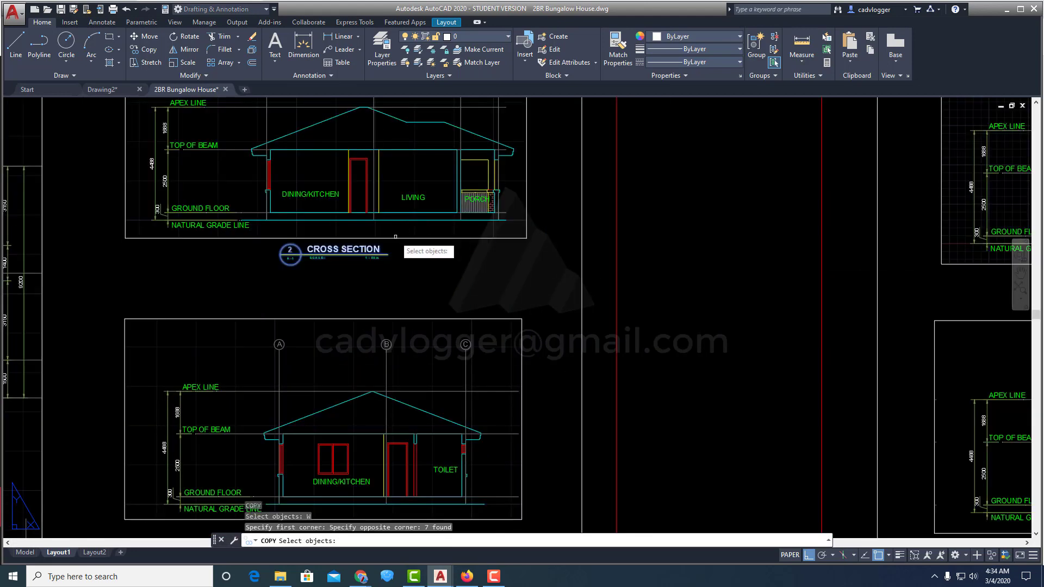
key("Return")
scroll(331, 247, "down", 3)
left_click(496, 252)
scroll(805, 250, "up", 2)
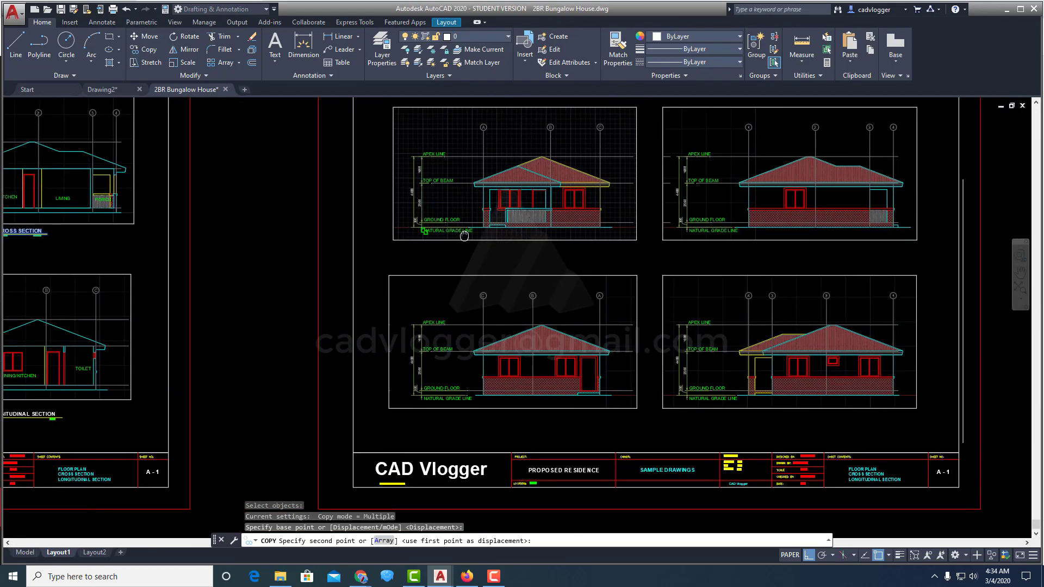
scroll(523, 261, "up", 2)
left_click(517, 239)
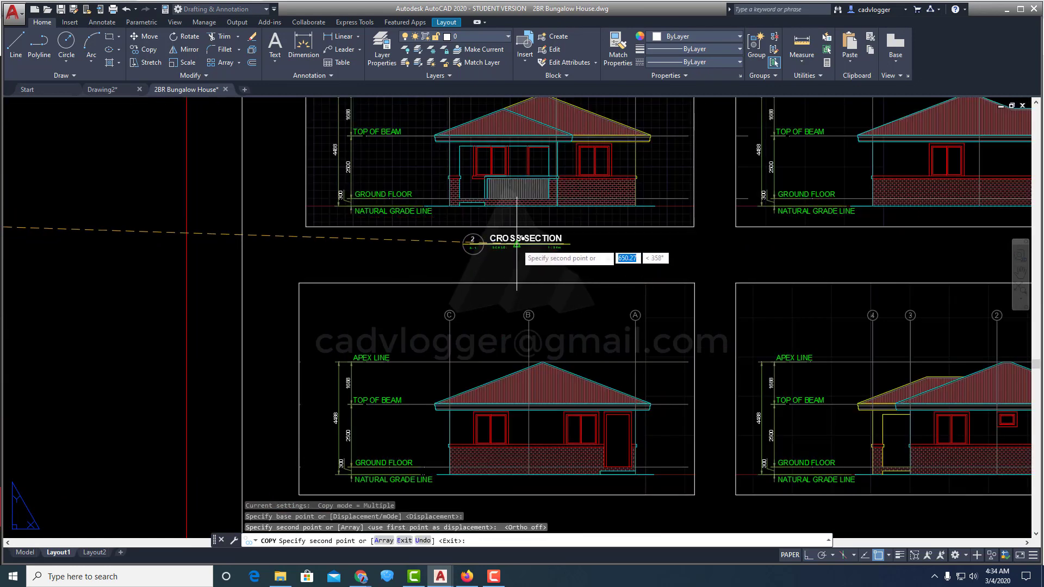
key("Return")
scroll(498, 251, "down", 2)
scroll(498, 251, "up", 2)
Step: Copy the title straight down under the lower-left elevation with Ortho on
key("Return")
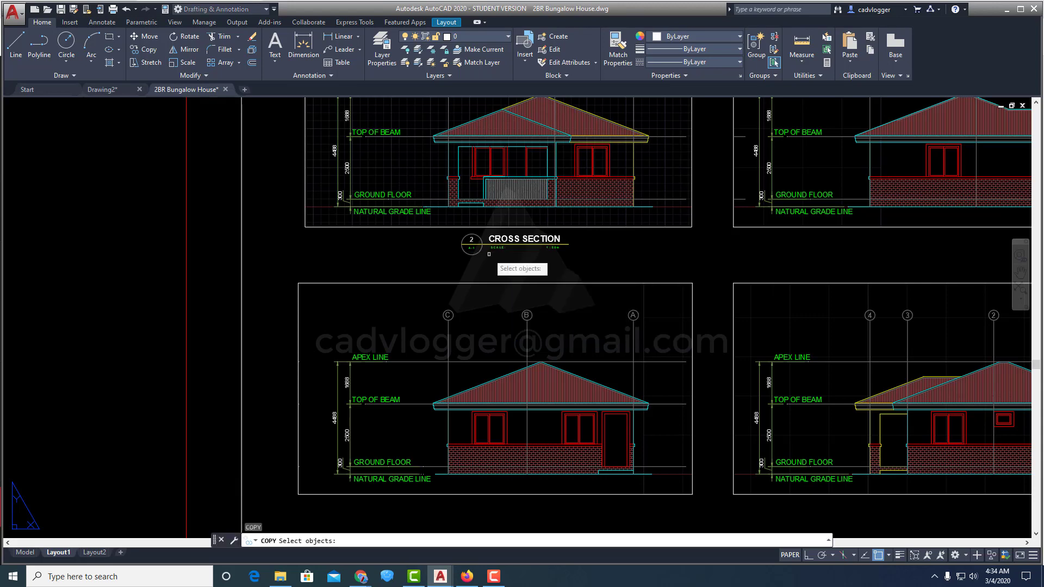
type("W")
key("Return")
left_click(441, 256)
left_click(630, 223)
key("Return")
middle_click_drag(454, 284, 573, 229)
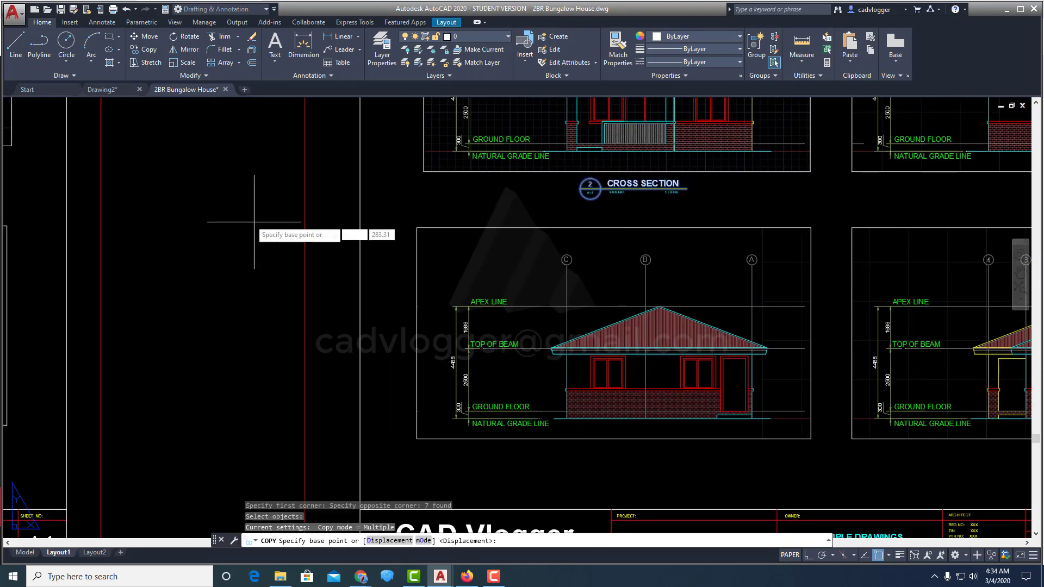
left_click(231, 200)
key("F8")
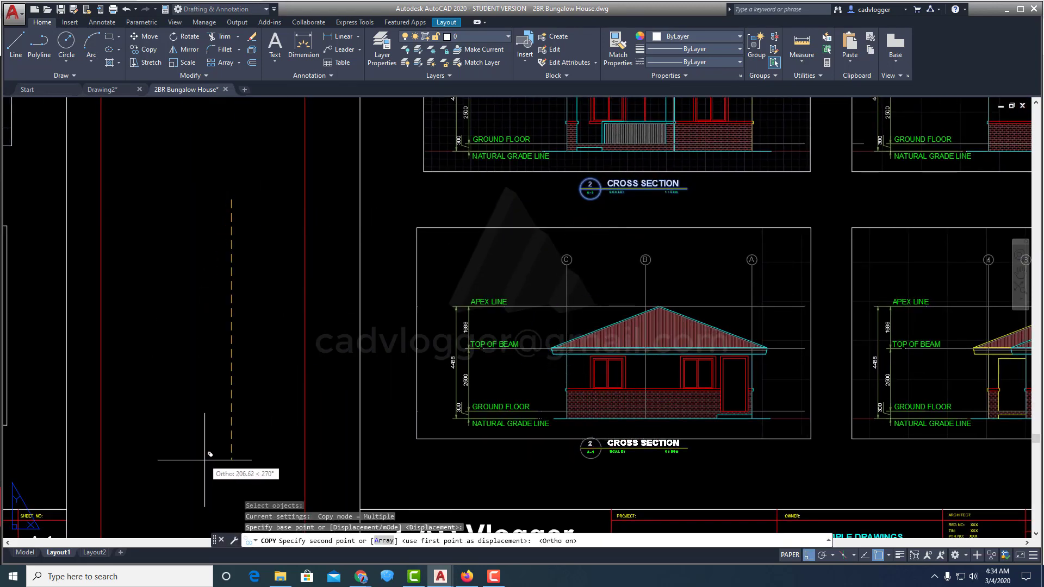
left_click(207, 465)
key("Return")
scroll(296, 248, "down", 2)
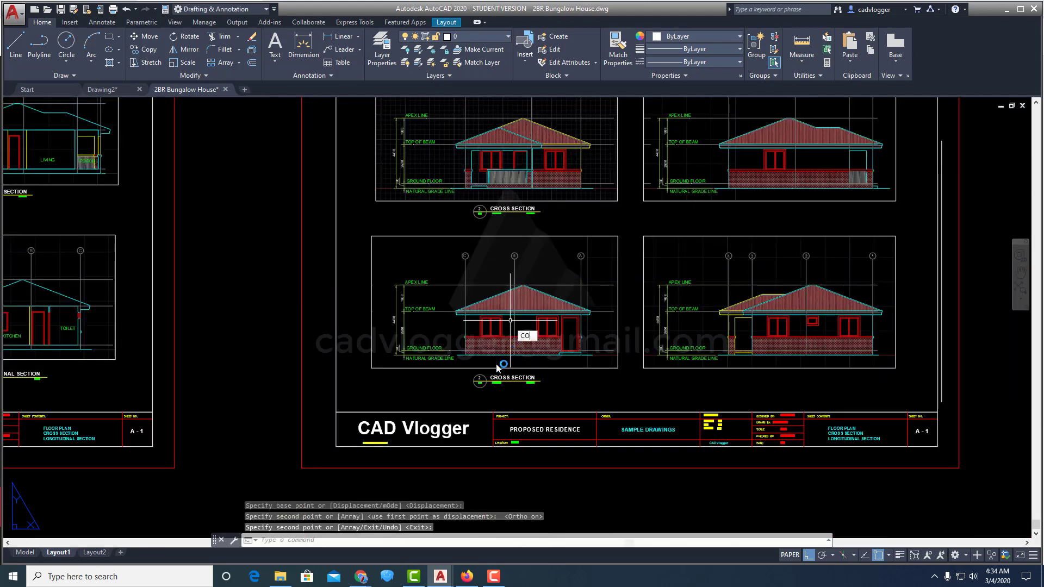
Step: Copy both left-hand titles across beneath the two right-hand elevations
key("Return")
type("W")
key("Return")
left_click(467, 388)
left_click(594, 373)
type("W")
key("Return")
left_click(453, 244)
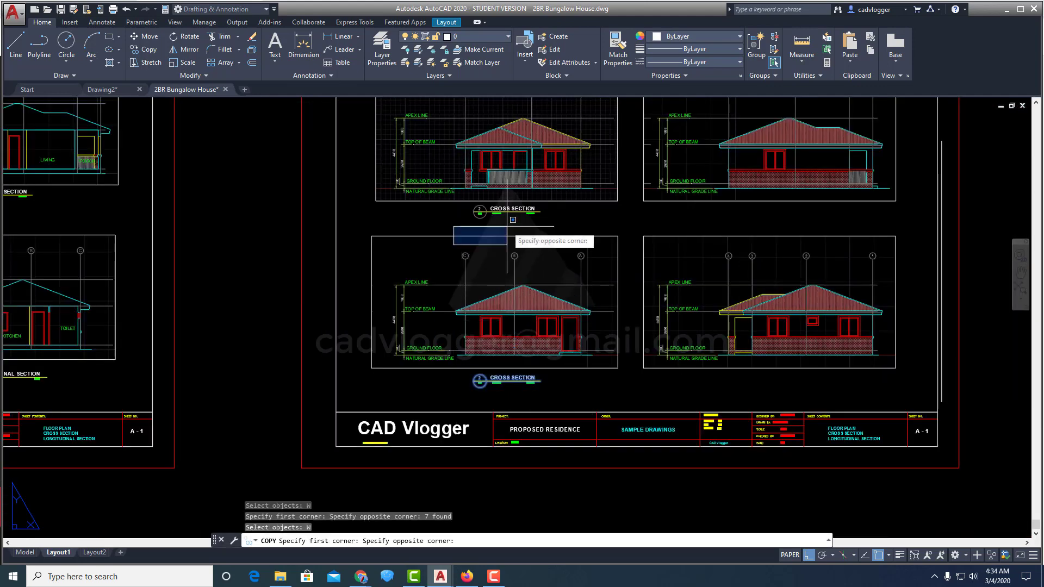
left_click(563, 195)
key("Return")
left_click(540, 212)
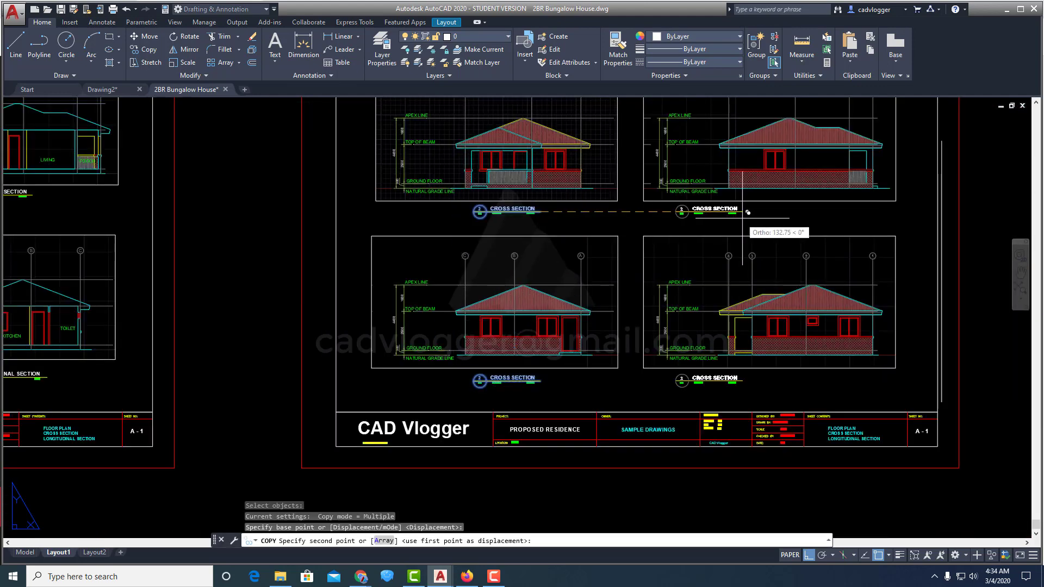
left_click(834, 214)
key("Return")
scroll(516, 209, "up", 5)
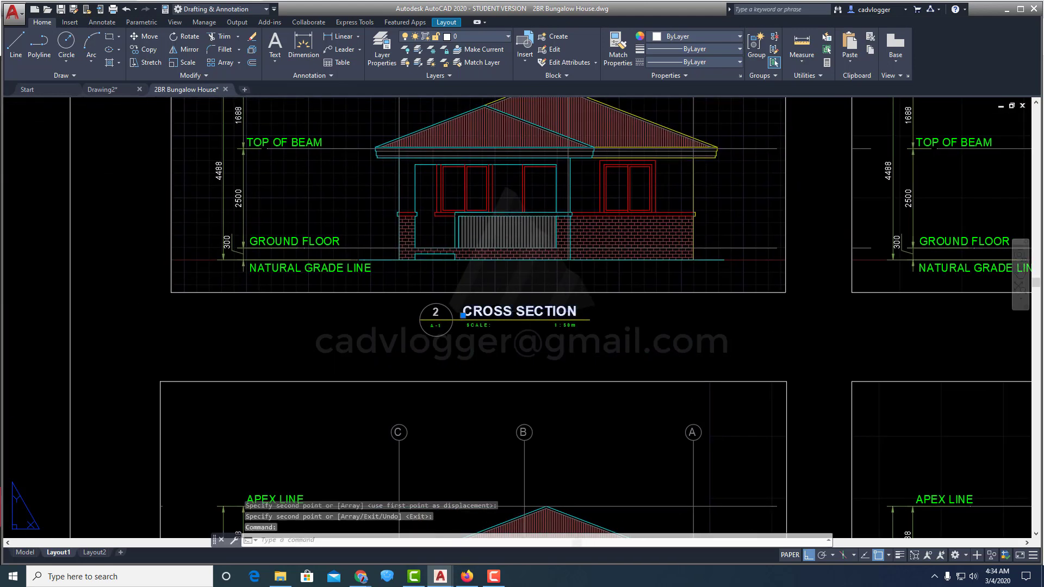
Step: Retitle the upper-left label to FRONT ELEVATION
double_click(528, 312)
type("FR")
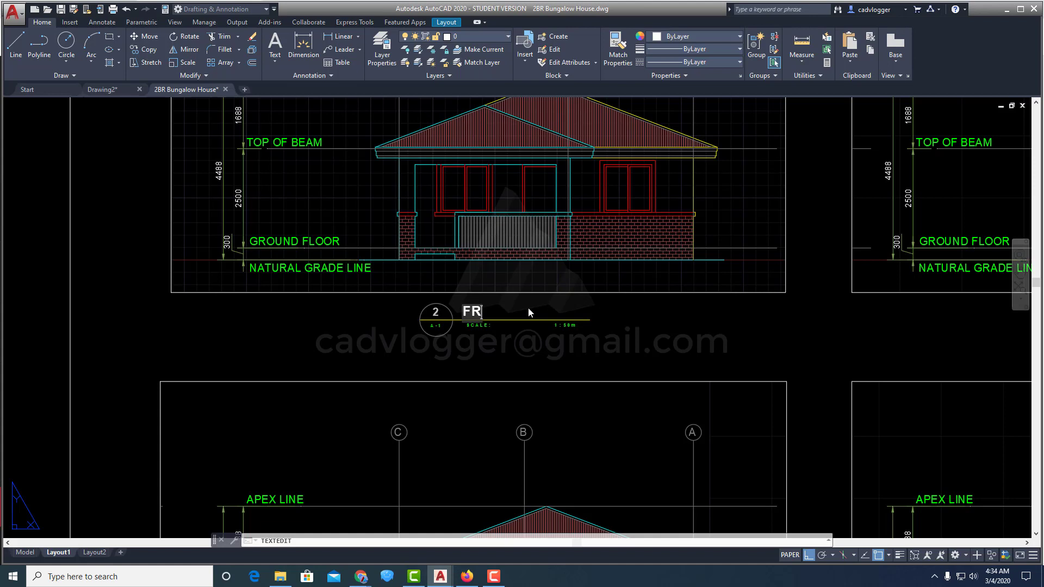
type("ONT ELEVATION")
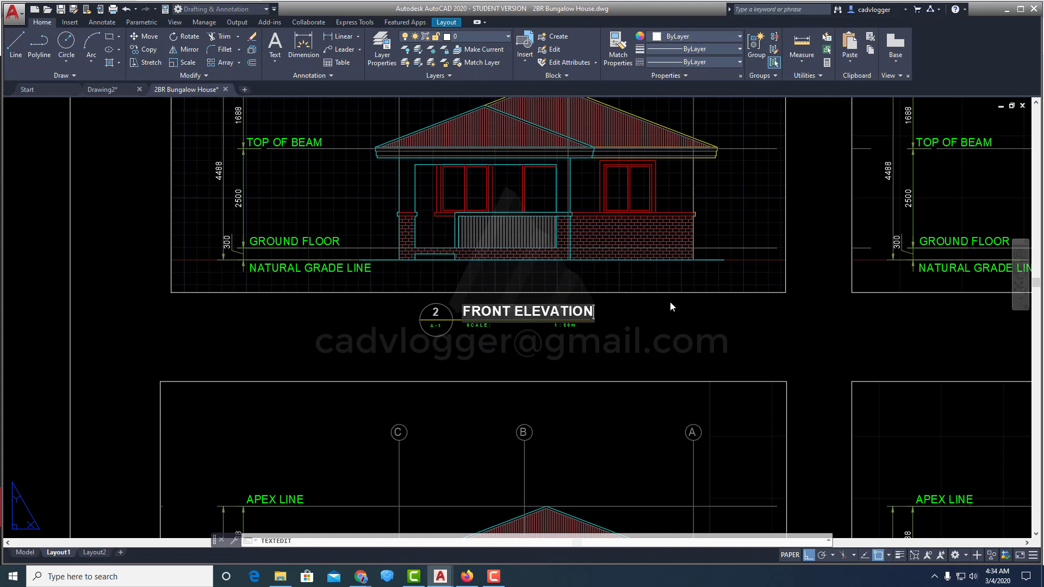
left_click(670, 307)
scroll(588, 333, "up", 4)
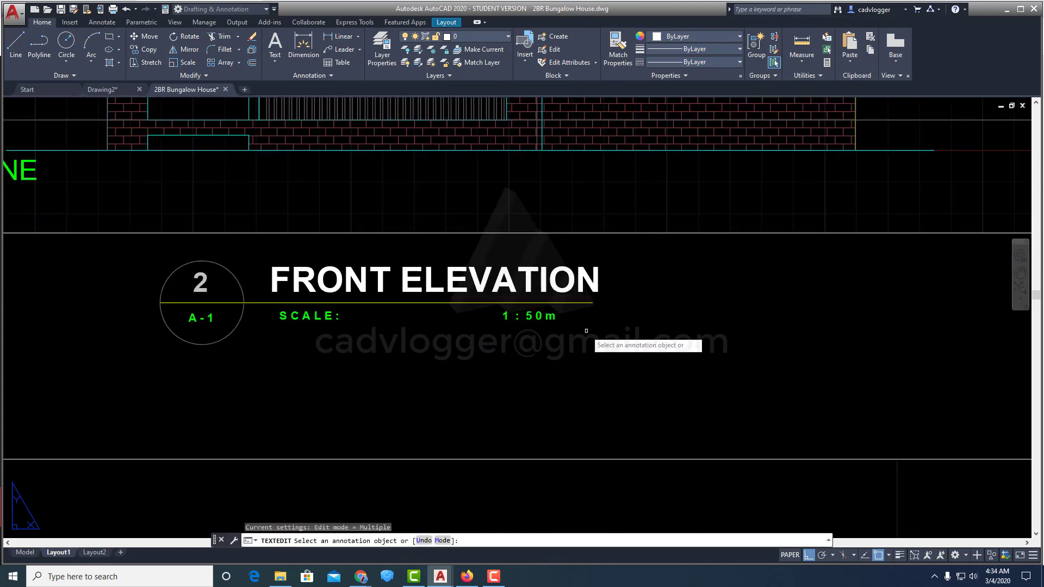
Step: Stretch the FRONT ELEVATION underline so the 1:50m scale sits at its end
type("s")
key("Return")
key("Return")
left_click(599, 298)
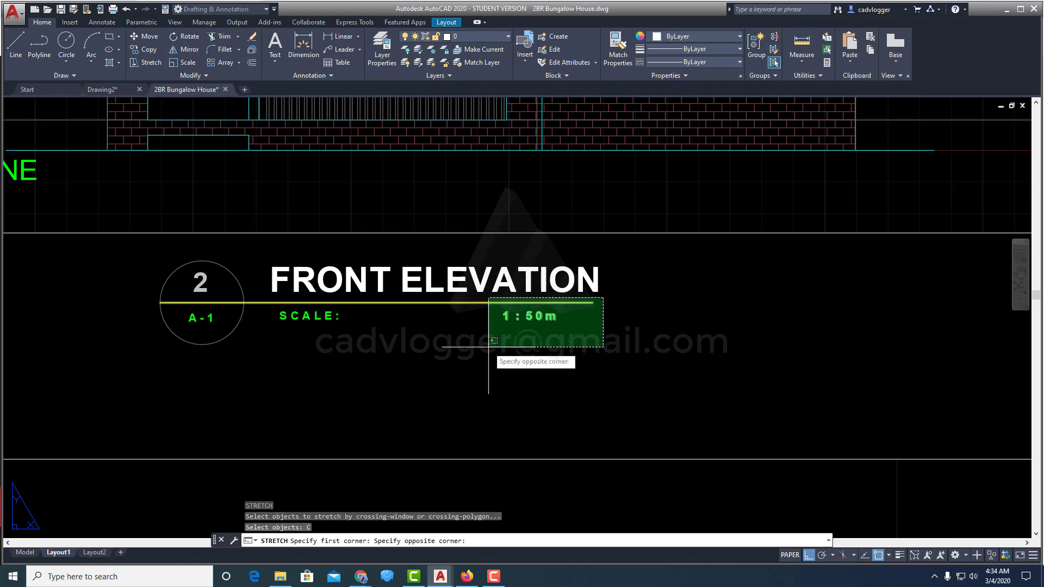
left_click(492, 342)
key("Return")
left_click(552, 353)
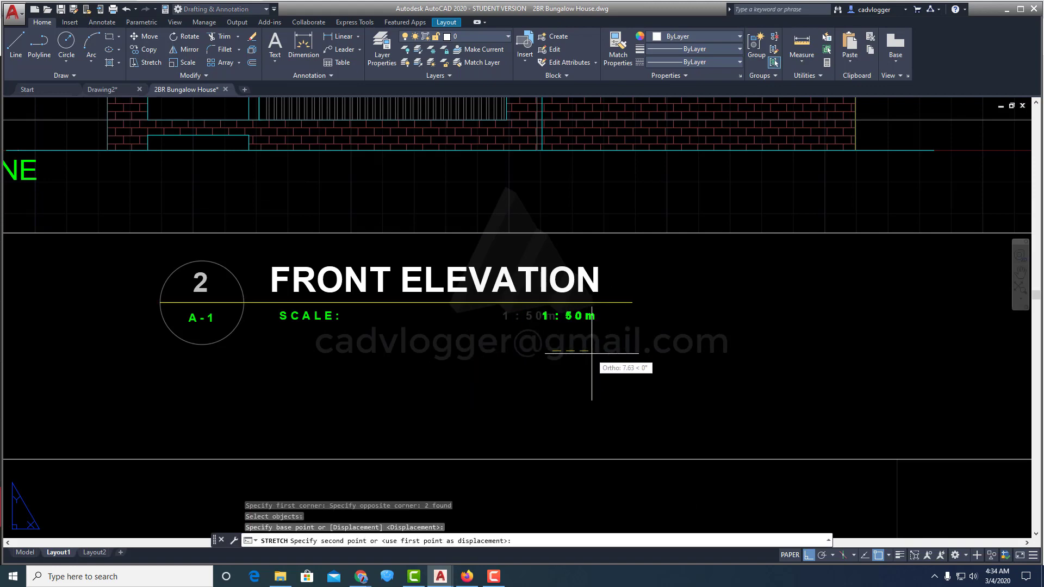
left_click(592, 353)
scroll(591, 353, "down", 6)
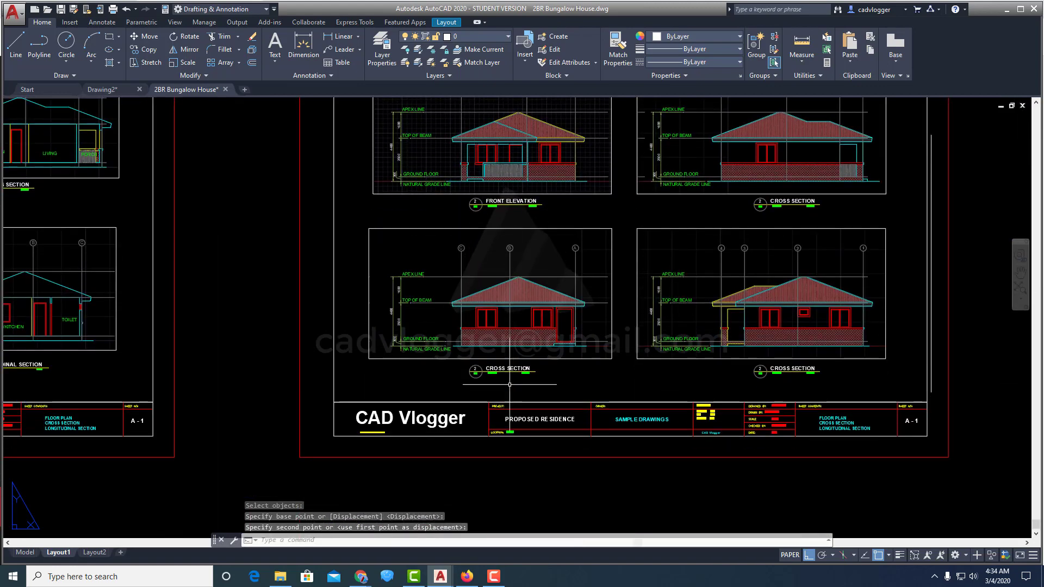
scroll(509, 384, "up", 4)
Step: Retitle the lower-left label to REAR ELEVATION
double_click(504, 343)
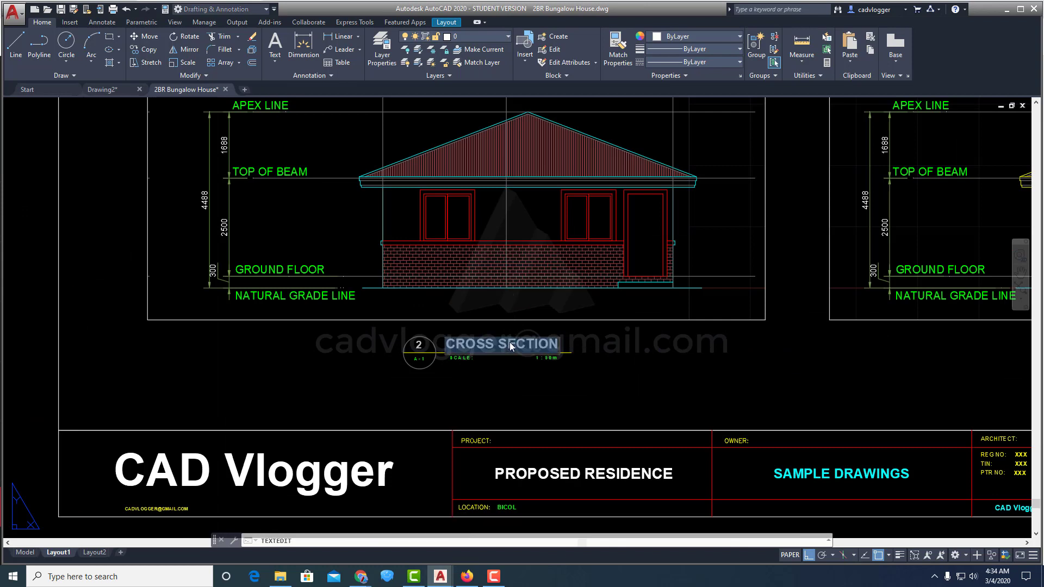
type("REAR ELEVA")
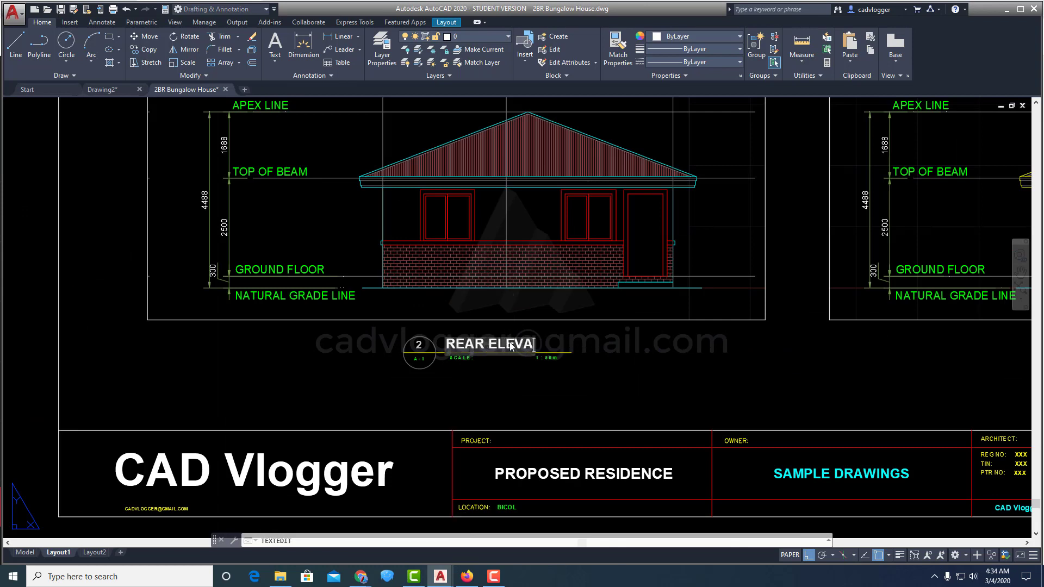
key("Escape")
key("Escape")
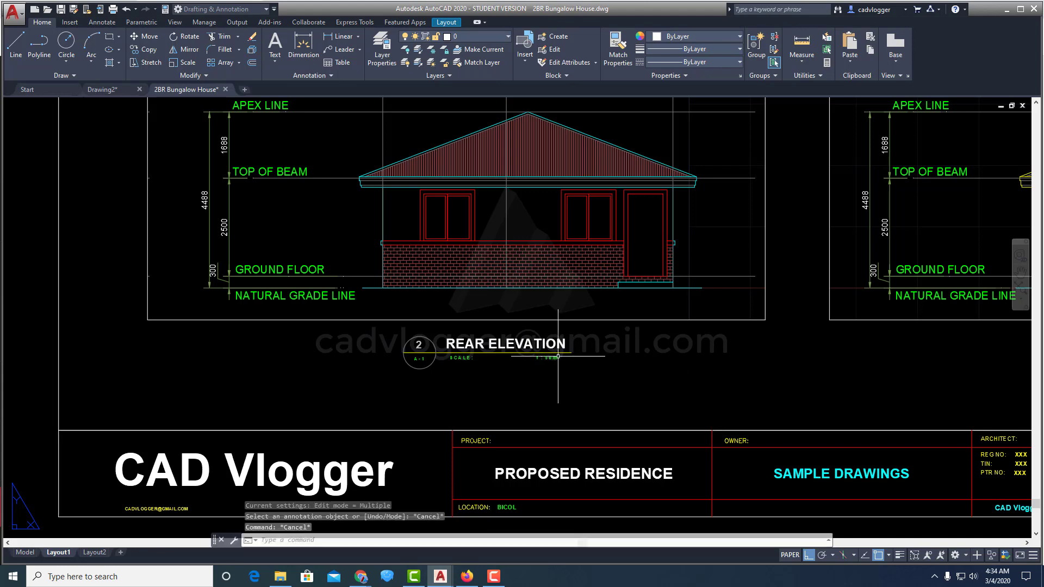
Step: Stretch the REAR ELEVATION underline, shifting the 1:50m scale right
left_click(148, 62)
scroll(521, 368, "up", 5)
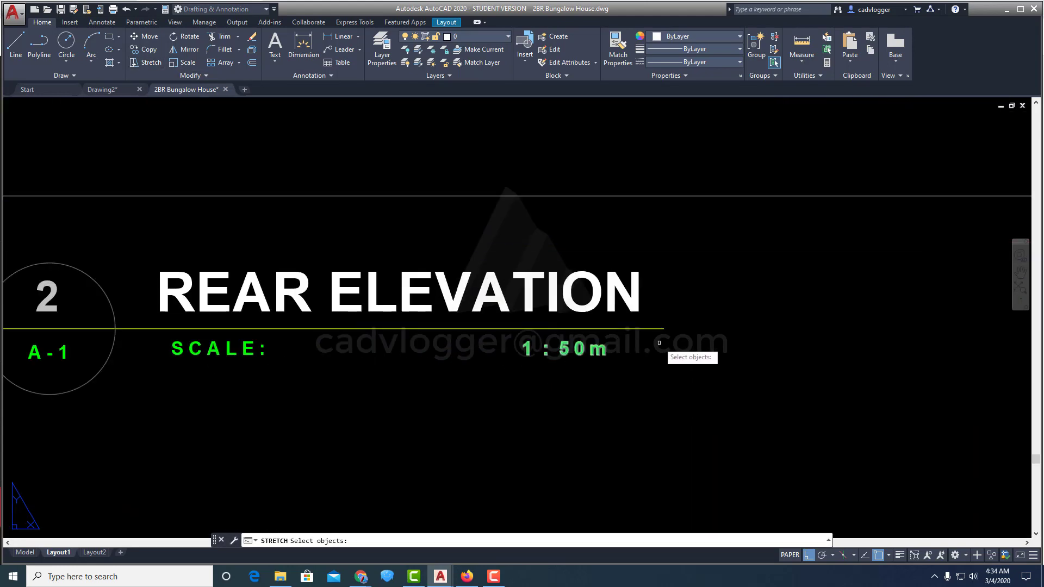
type("C")
key("Return")
left_click(676, 296)
left_click(577, 412)
key("Return")
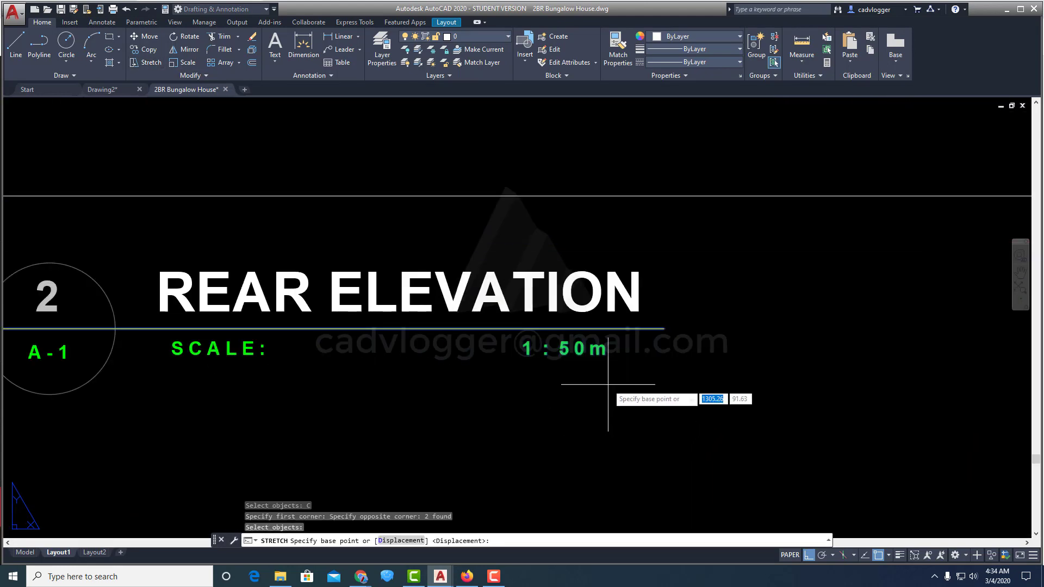
left_click(603, 402)
left_click(629, 407)
scroll(634, 375, "down", 6)
scroll(522, 305, "down", 4)
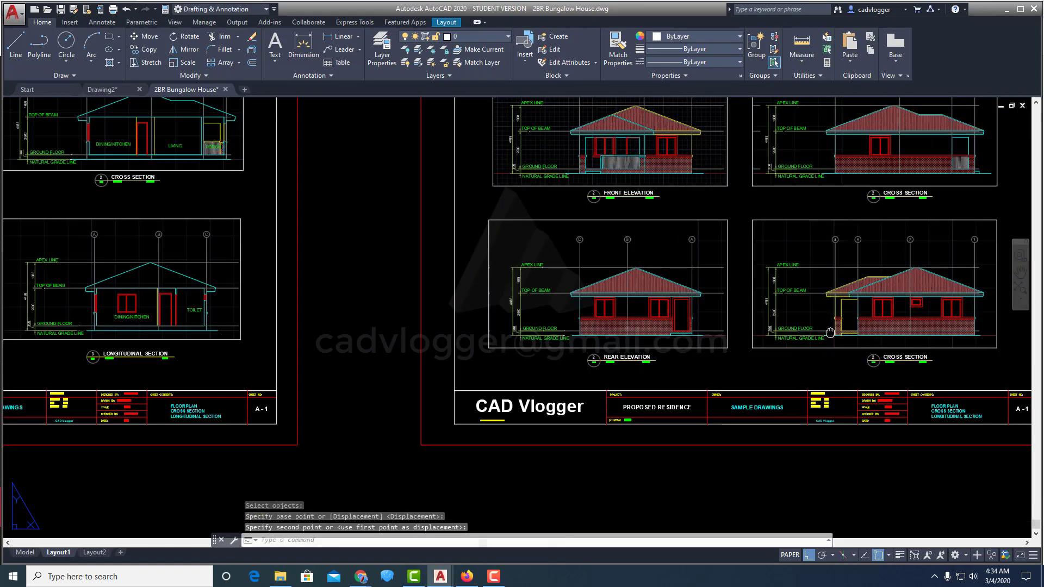
scroll(522, 305, "up", 5)
Step: Change the upper-right elevation title to LEFT SIDE ELEVATION
scroll(497, 332, "up", 2)
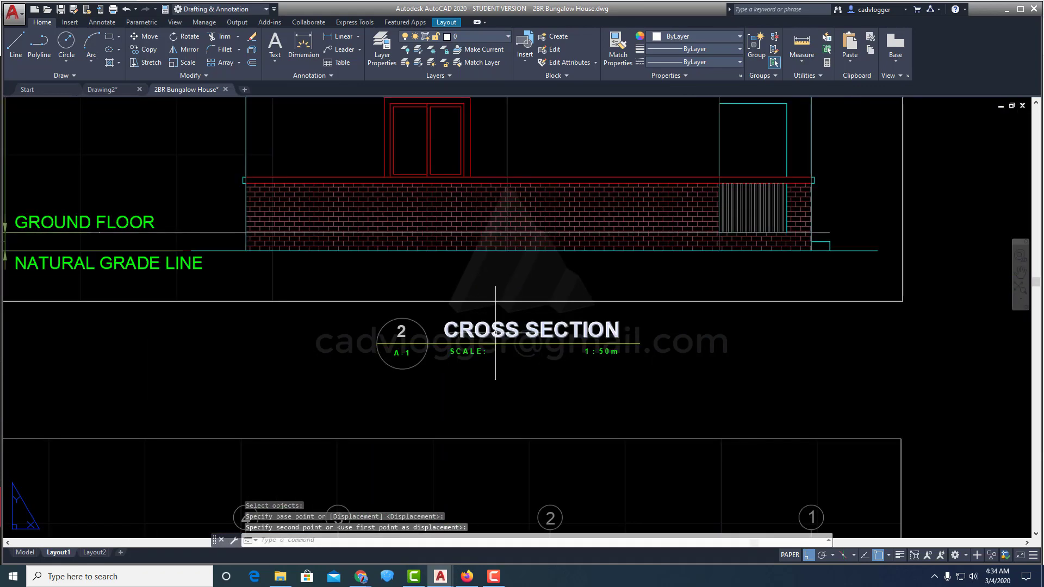
double_click(496, 333)
type("L")
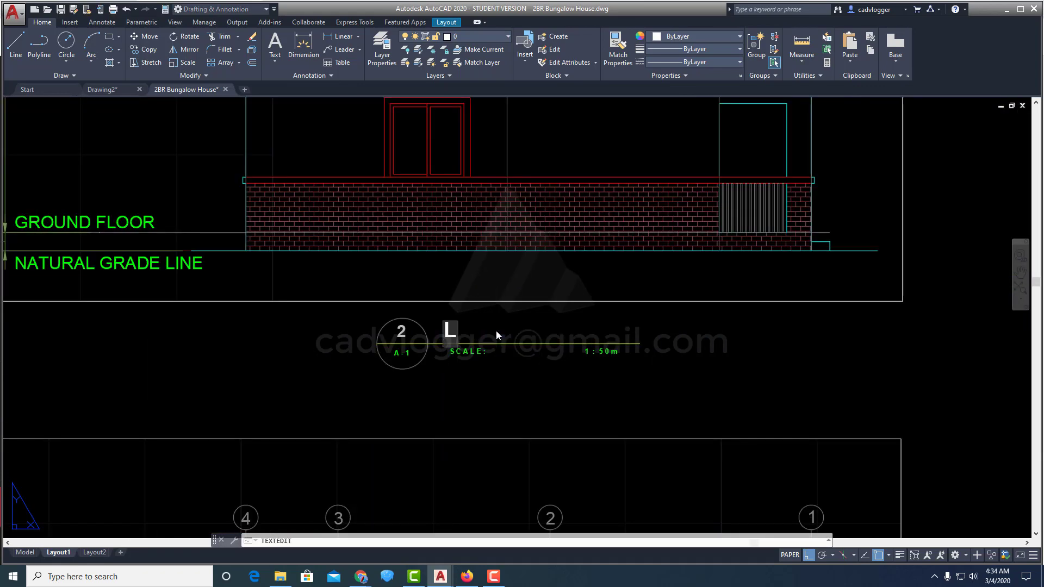
type("EFT SIDE")
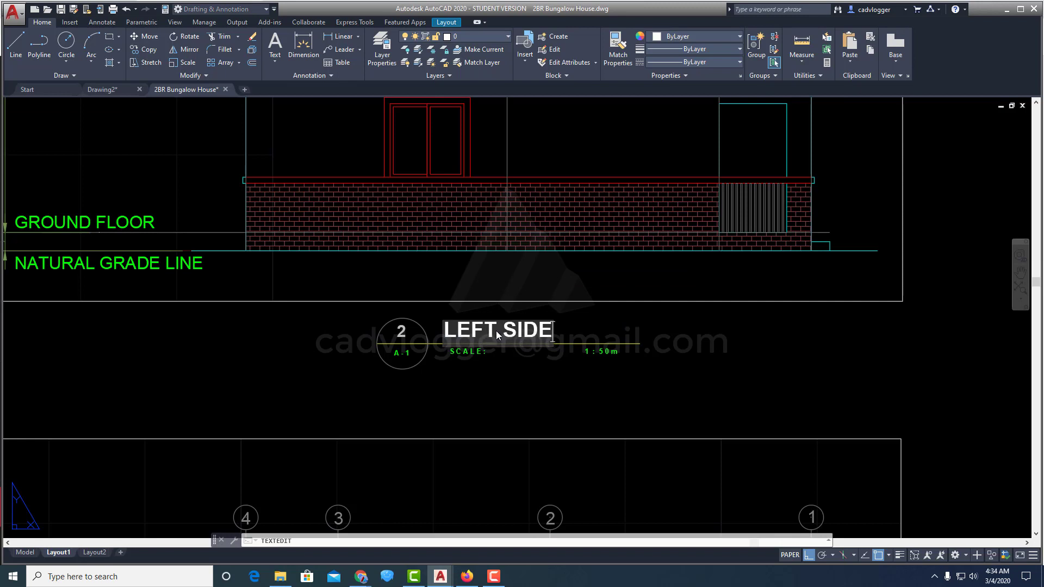
type(" ELEVATION")
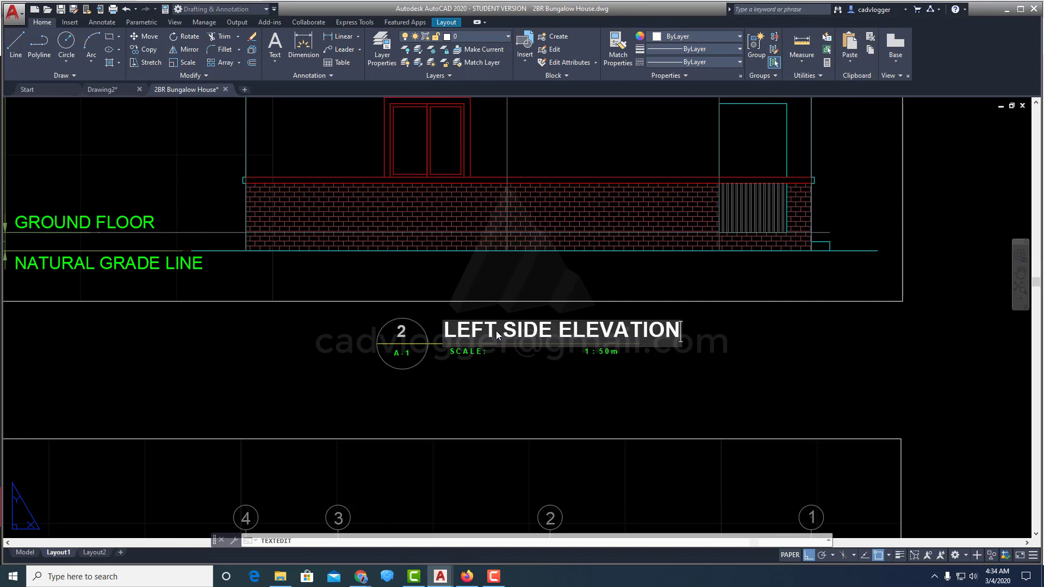
left_click(664, 389)
key("Escape")
Step: Stretch the LEFT SIDE ELEVATION underline to the right and shift its 1:50m scale to match
left_click(145, 62)
scroll(631, 351, "up", 2)
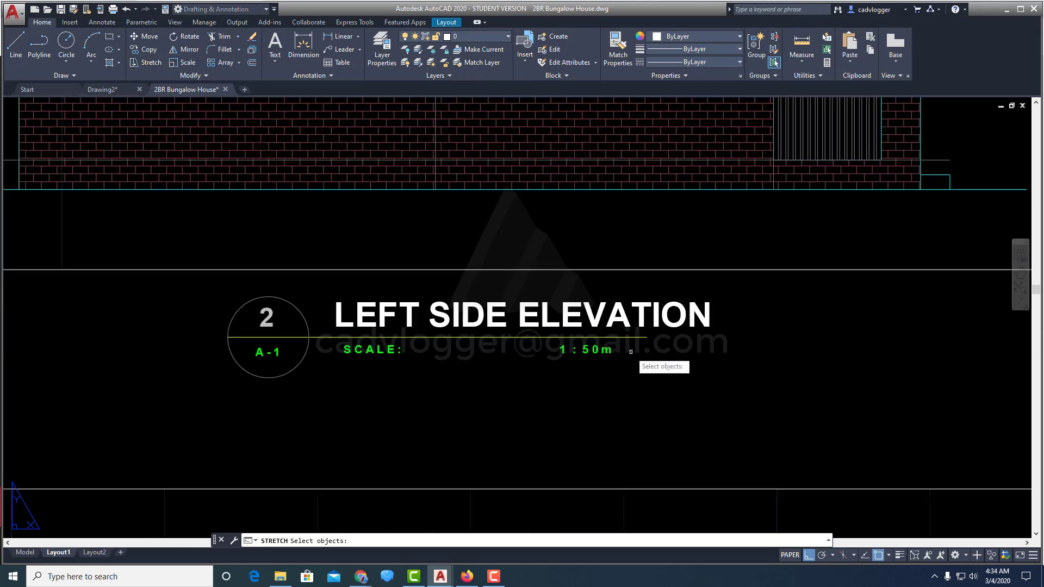
left_click(669, 335)
left_click(478, 440)
key("Return")
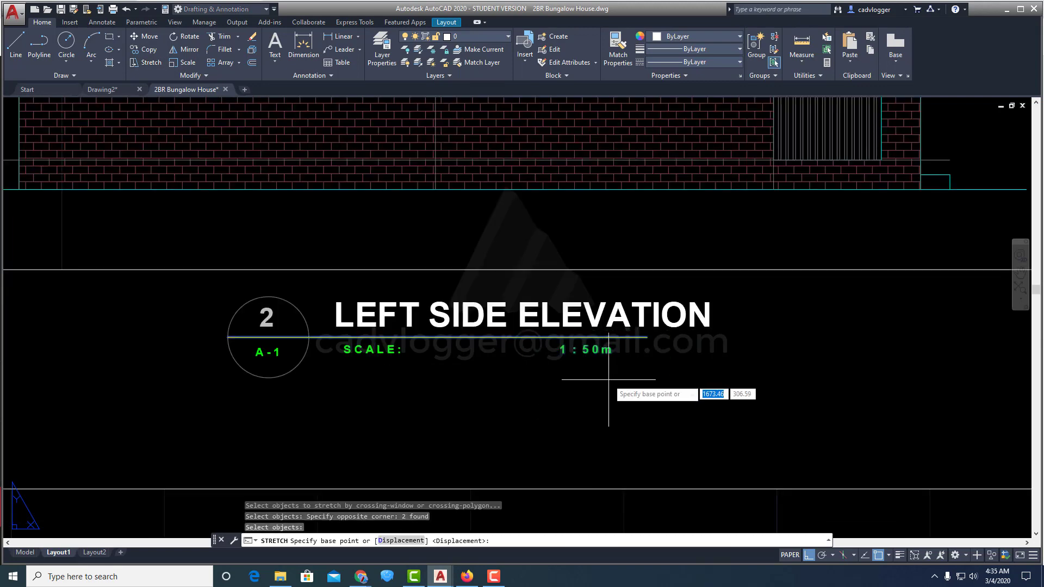
left_click(610, 380)
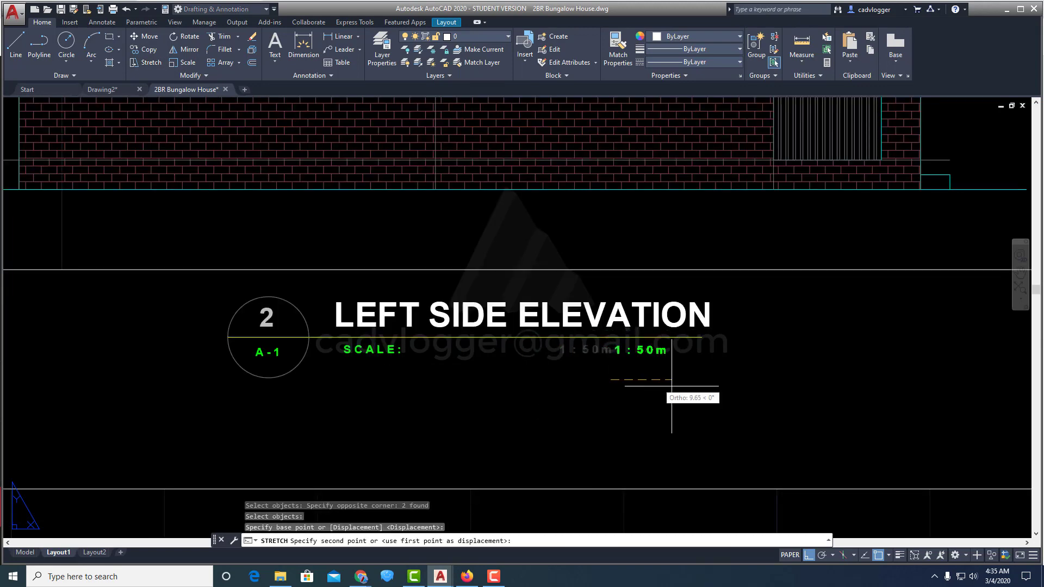
left_click(709, 391)
scroll(709, 391, "down", 5)
Step: Change the lower-right elevation title to RIGHT SIDE ELEVATION
scroll(647, 340, "up", 6)
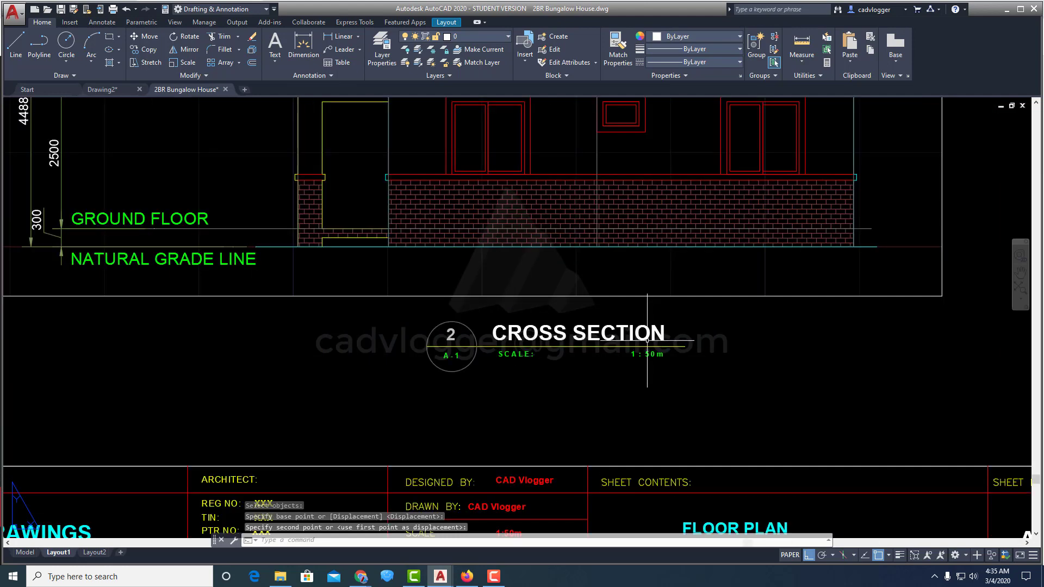
double_click(646, 338)
type("RIG")
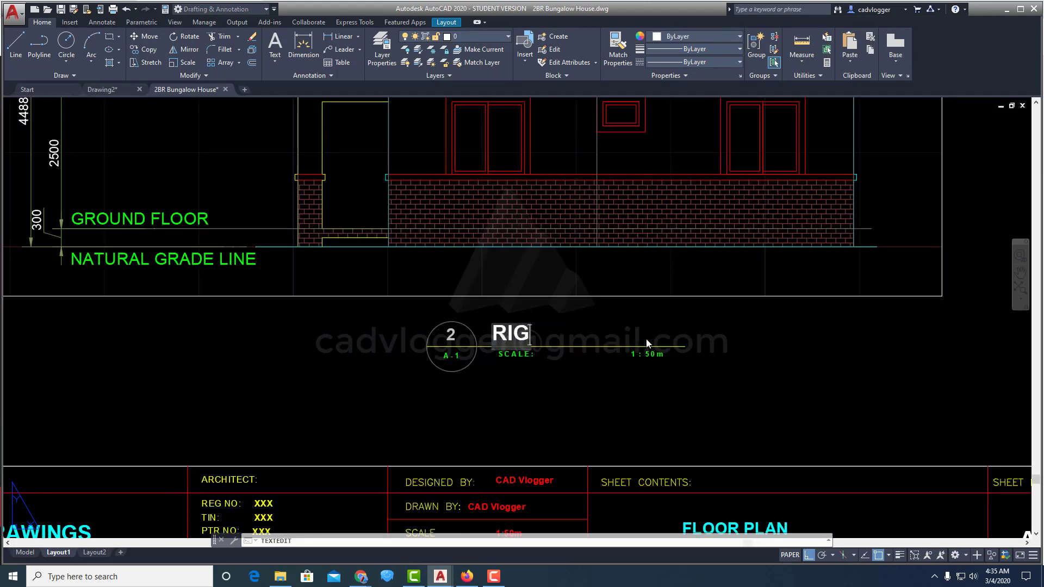
type("HT SIDE ELEVATION")
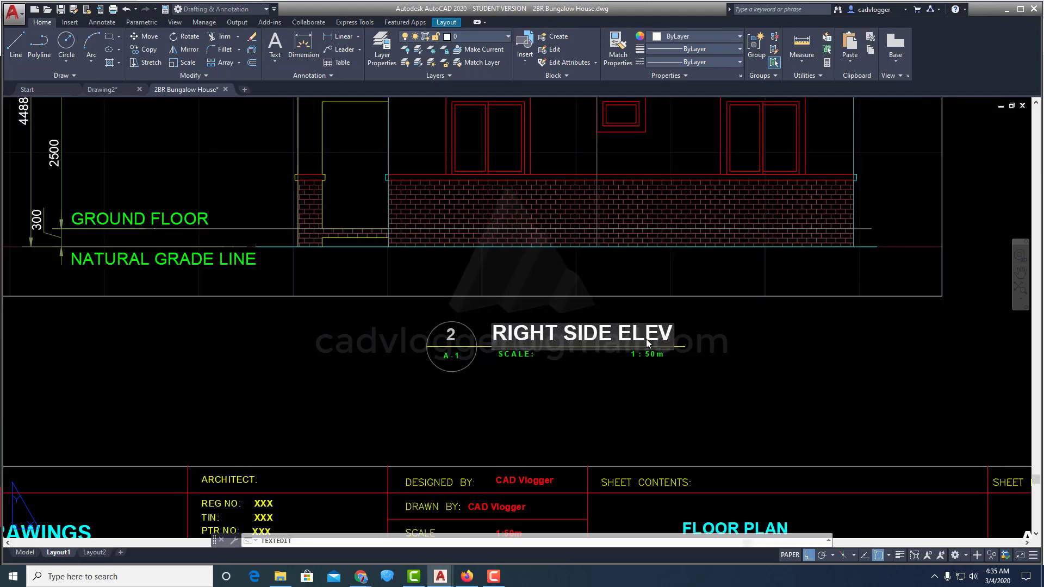
left_click(646, 389)
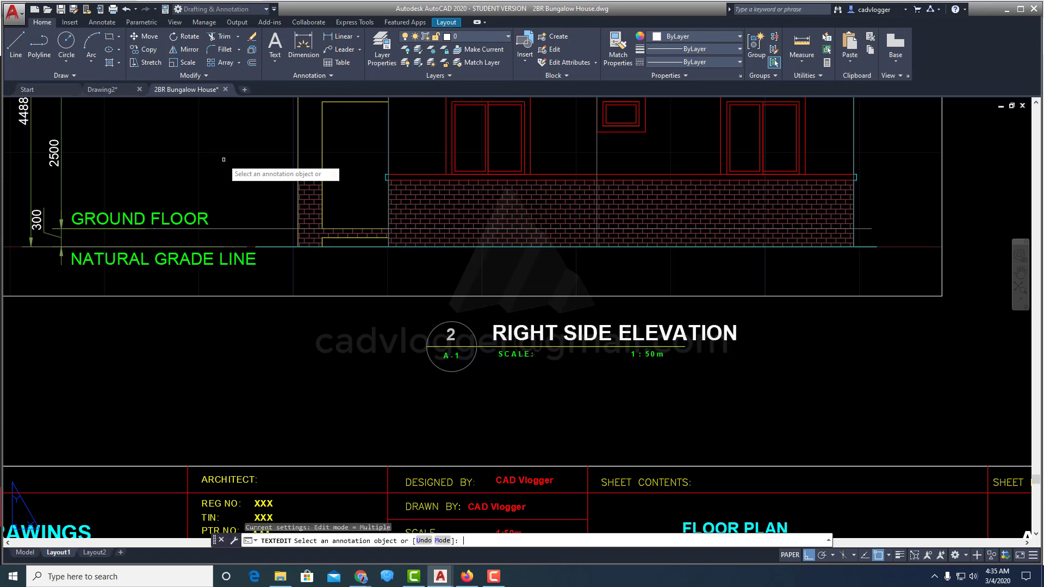
Step: Stretch the RIGHT SIDE ELEVATION underline and scale line rightward using a crossing window
left_click(148, 62)
scroll(726, 358, "up", 2)
type("C")
key("Return")
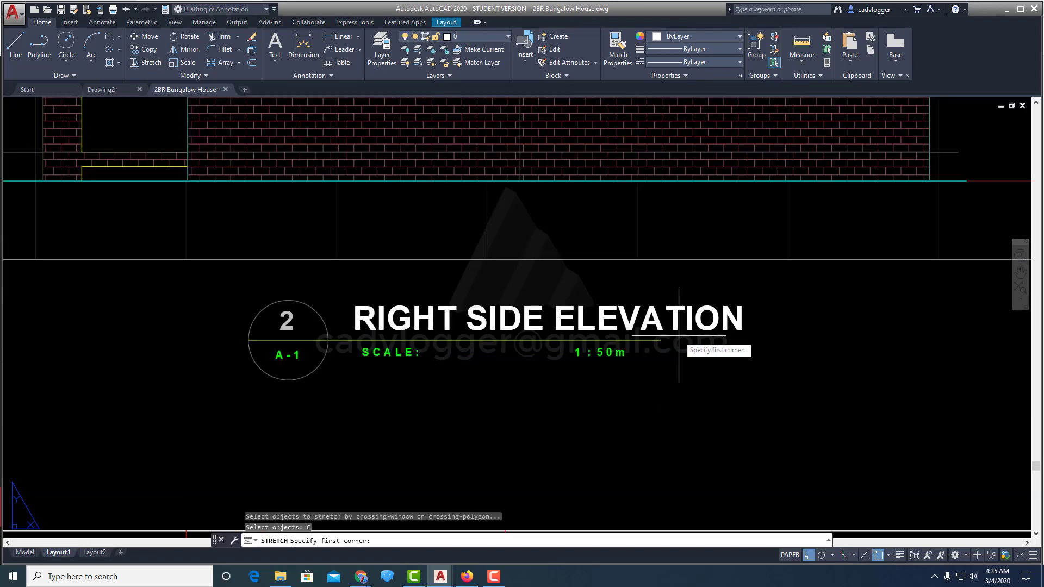
left_click(680, 334)
left_click(497, 440)
key("Return")
left_click(621, 395)
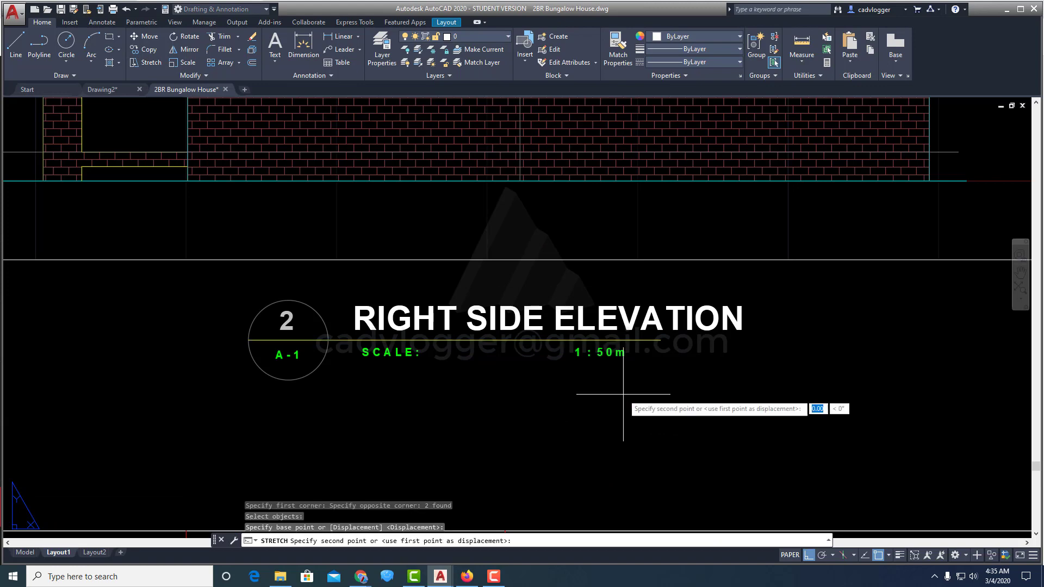
left_click(712, 393)
scroll(688, 362, "down", 5)
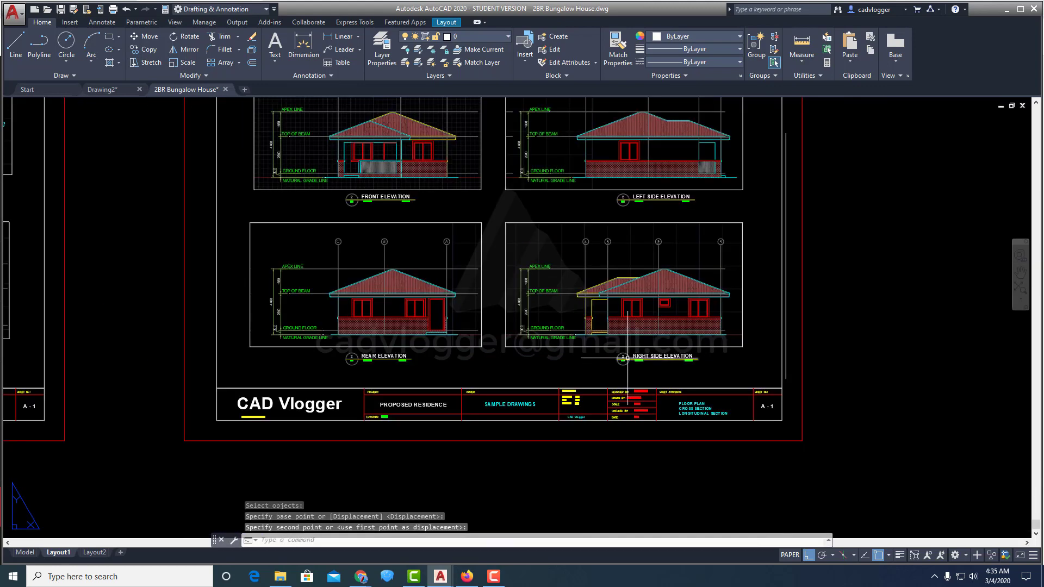
scroll(625, 291, "down", 6)
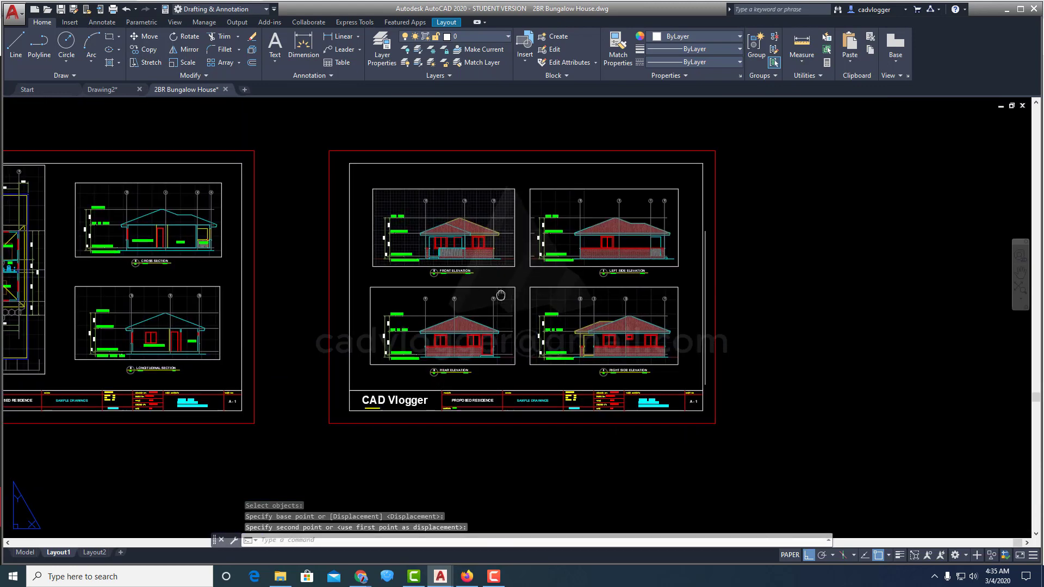
Step: Zoom to extents and scroll across both layout sheets to review the titles
type("Z")
key("Return")
type("E")
key("Return")
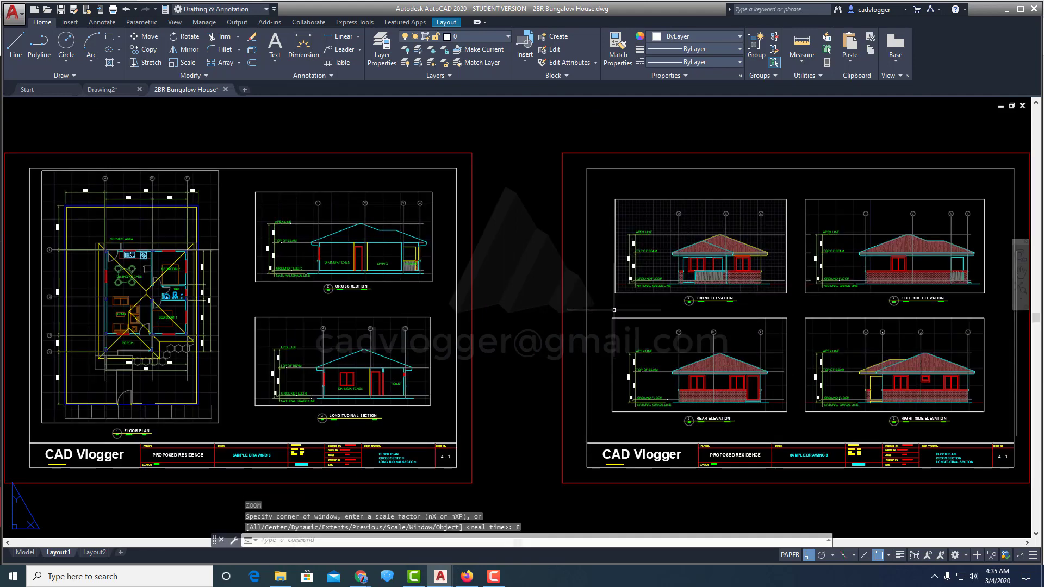
scroll(396, 331, "up", 3)
scroll(276, 360, "up", 4)
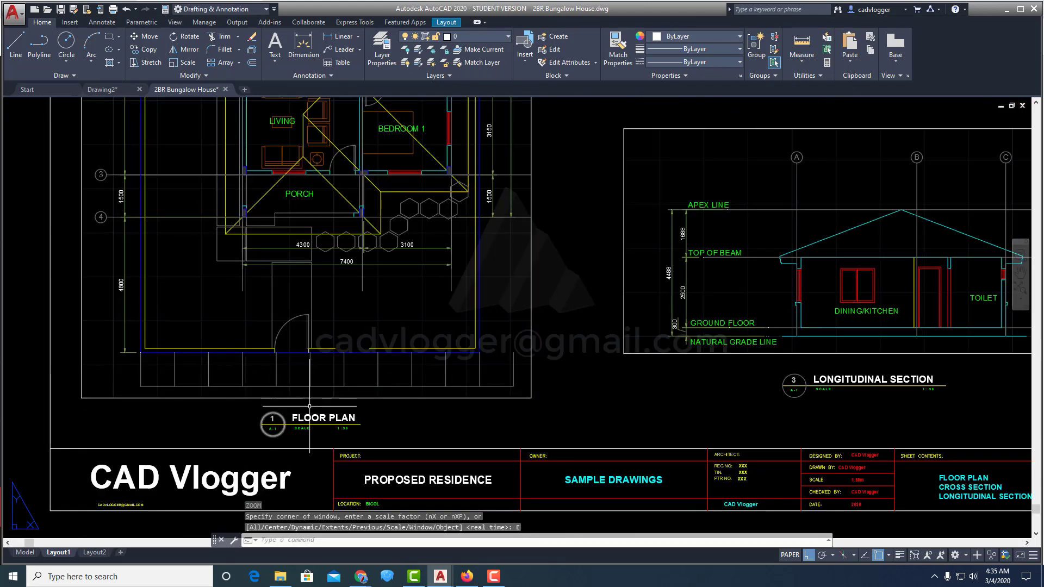
scroll(310, 406, "down", 4)
scroll(589, 187, "up", 4)
scroll(543, 258, "down", 3)
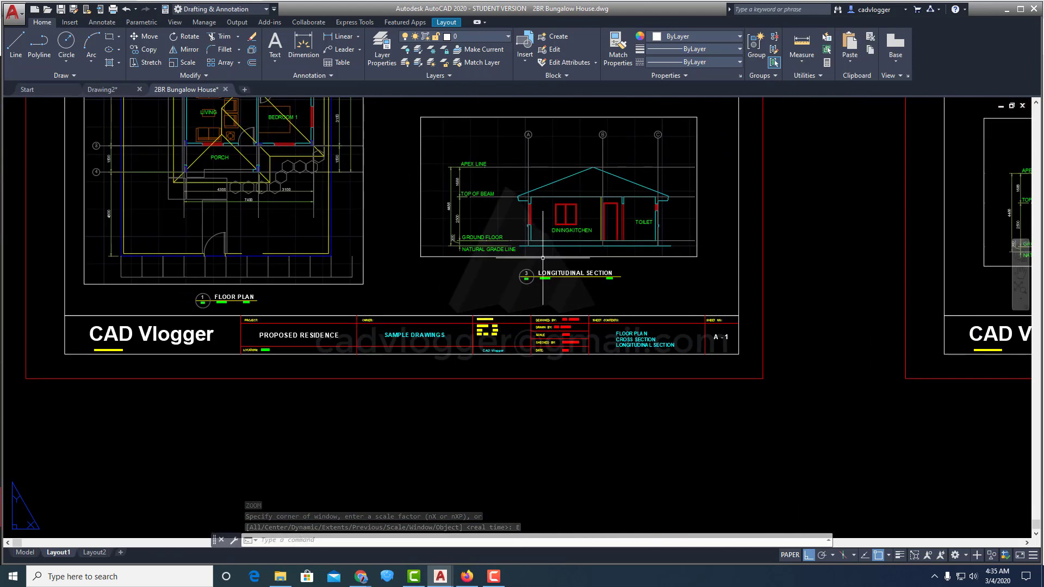
scroll(542, 257, "up", 3)
scroll(522, 261, "down", 6)
scroll(832, 174, "up", 3)
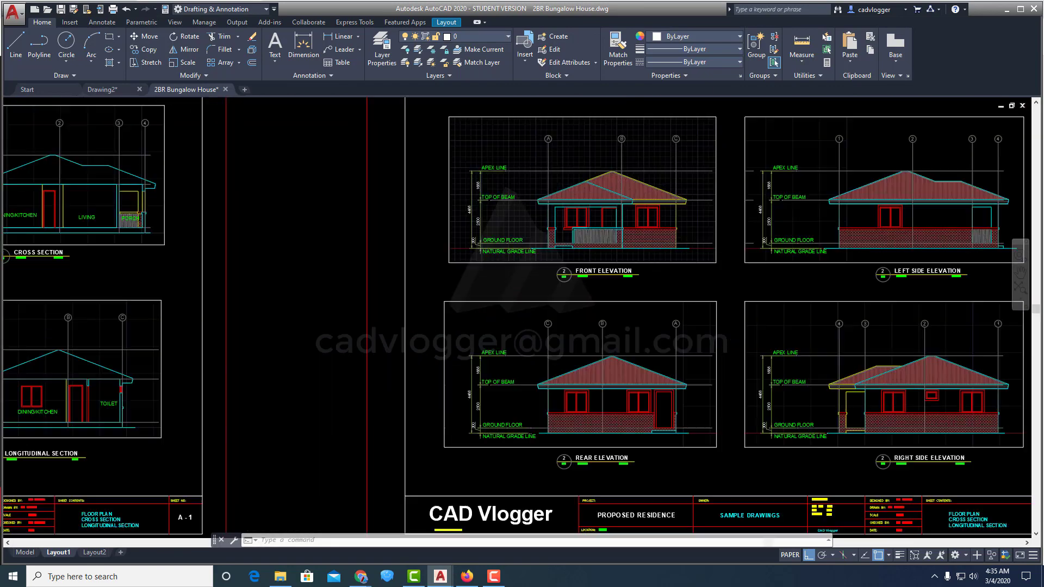
scroll(563, 275, "up", 5)
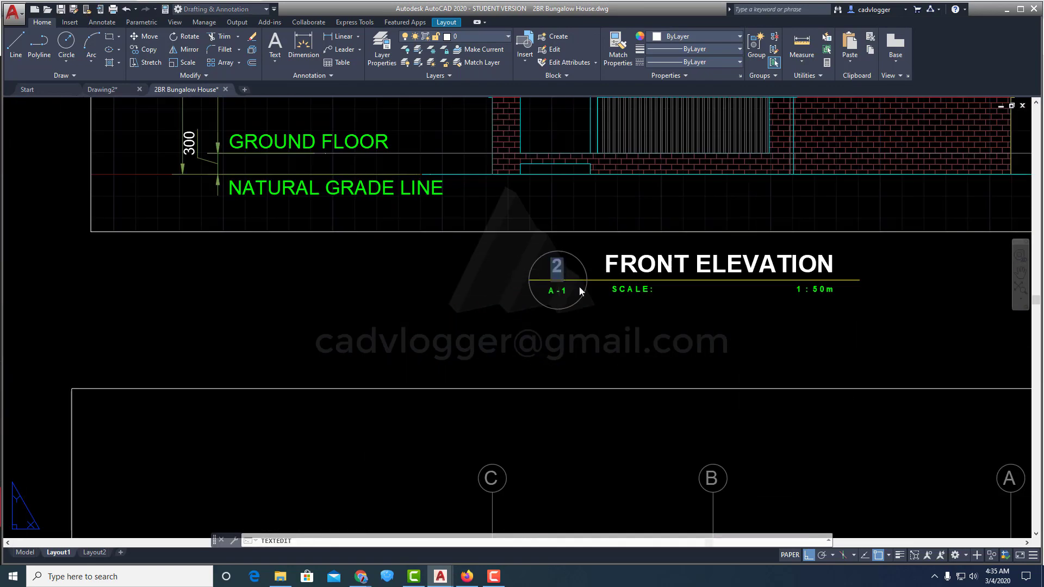
Step: Number the Front Elevation bubble 4 and the Rear Elevation bubble 5
type("4")
key("Return")
scroll(579, 291, "down", 5)
scroll(543, 307, "up", 6)
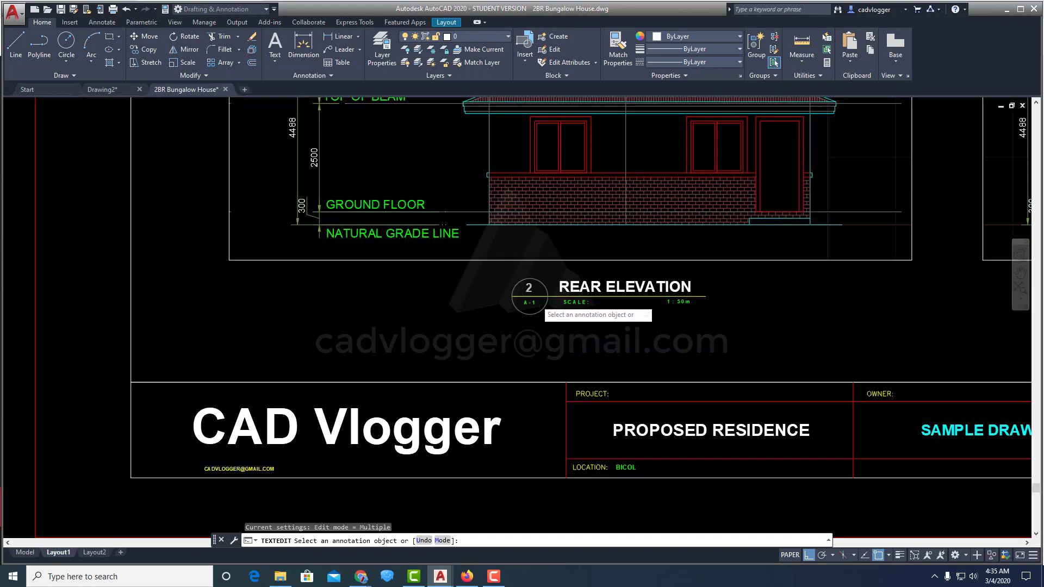
scroll(535, 300, "up", 3)
left_click(518, 272)
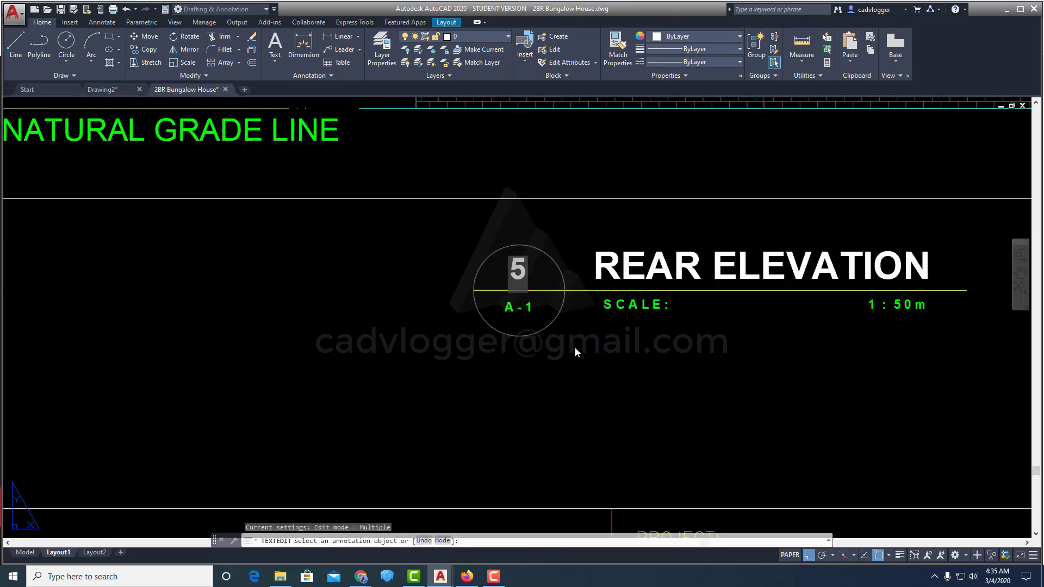
key("Return")
scroll(575, 348, "down", 6)
scroll(630, 246, "up", 4)
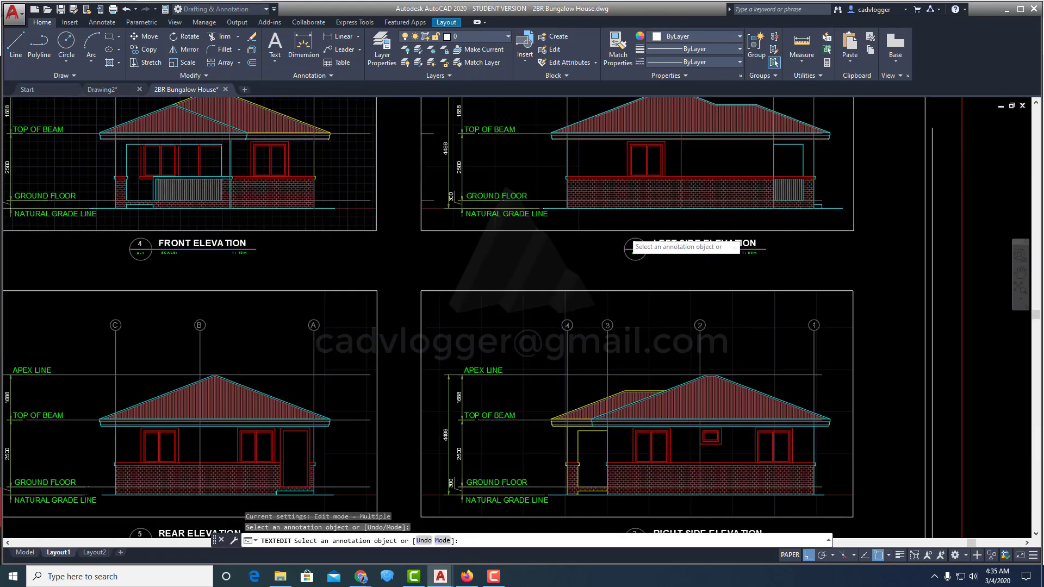
scroll(632, 246, "up", 6)
Step: Number the Left Side Elevation bubble 6 and the Right Side Elevation bubble 7
left_click(658, 270)
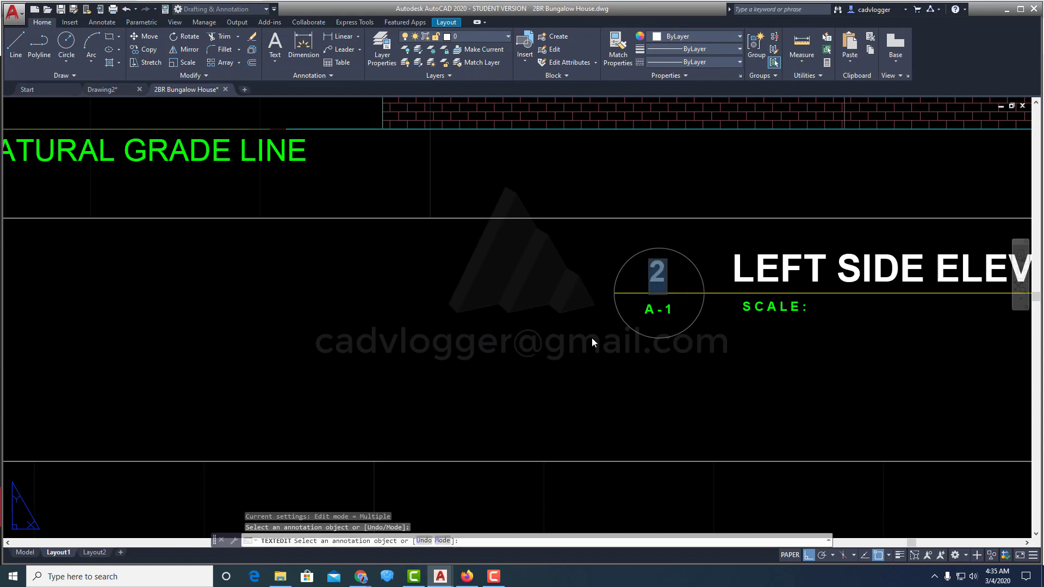
type("6")
key("Return")
scroll(598, 353, "down", 5)
scroll(567, 341, "up", 1)
scroll(567, 341, "up", 7)
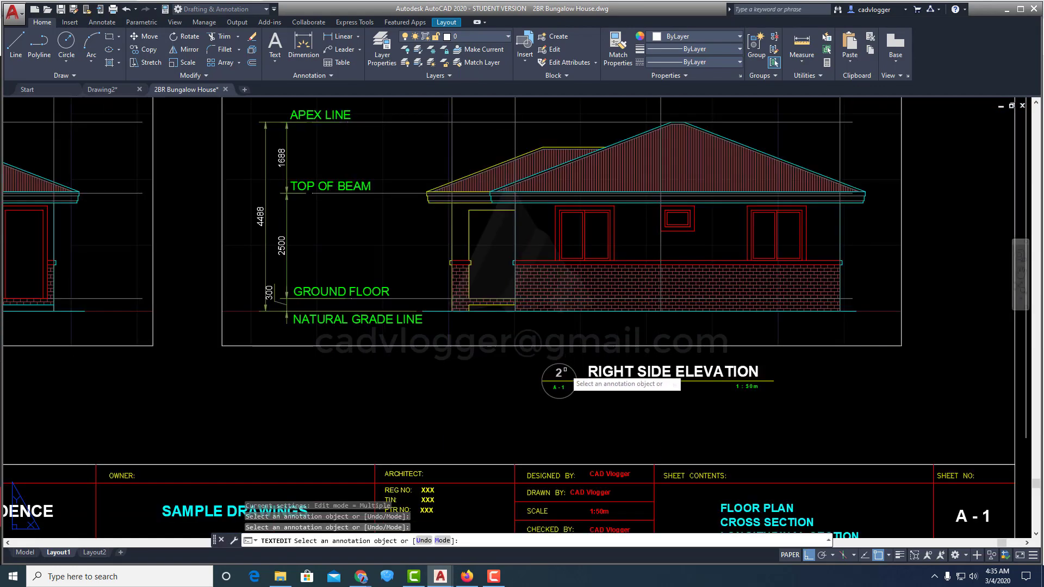
left_click(553, 380)
type("7")
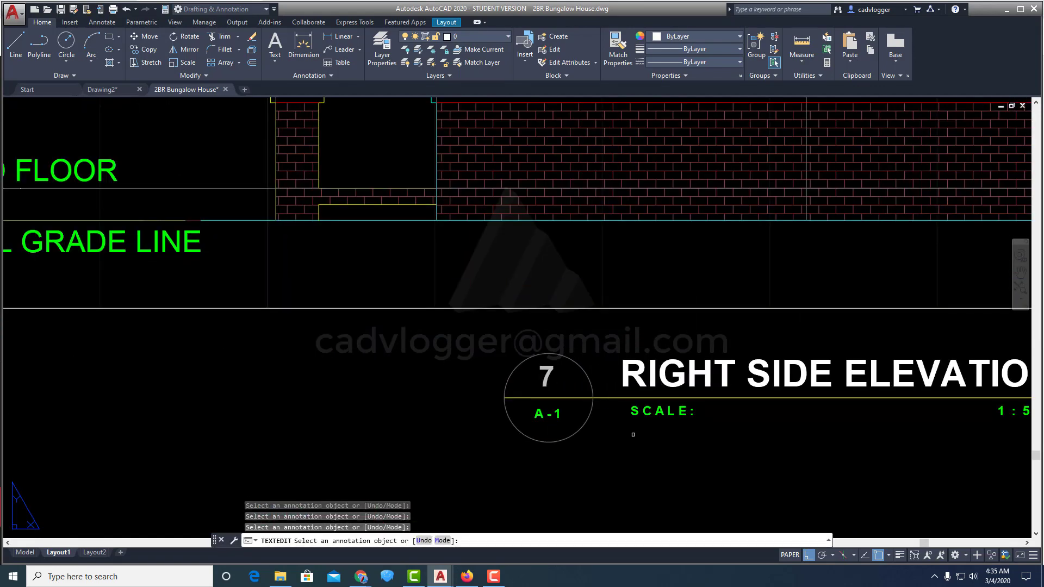
key("Return")
scroll(642, 375, "down", 6)
scroll(655, 347, "up", 6)
key("Escape")
scroll(345, 354, "down", 8)
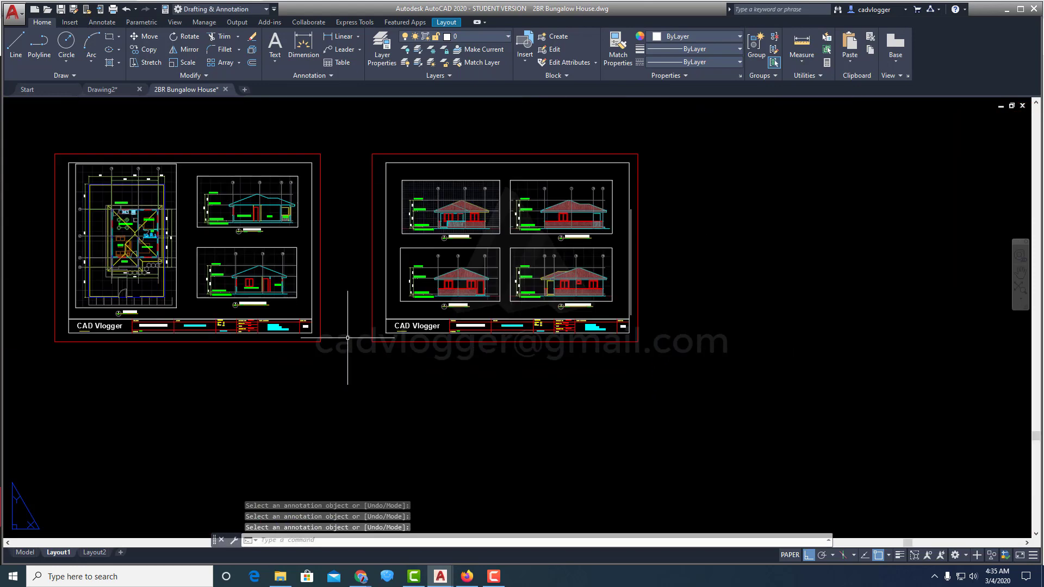
scroll(375, 348, "up", 7)
scroll(375, 348, "down", 7)
Step: Change the title block sheet number from A - 1 to A - 2
scroll(634, 381, "up", 8)
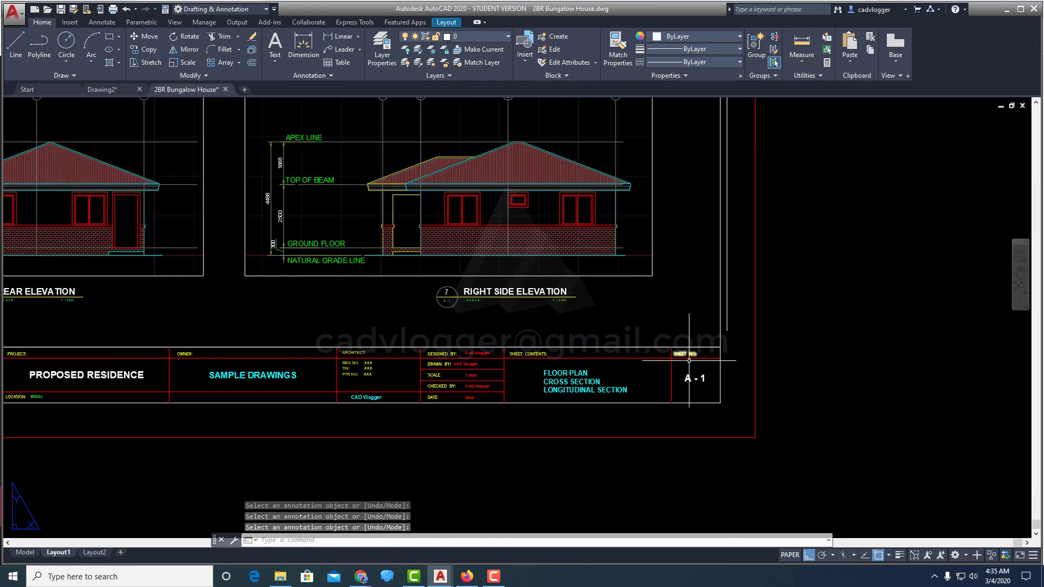
left_click(708, 423)
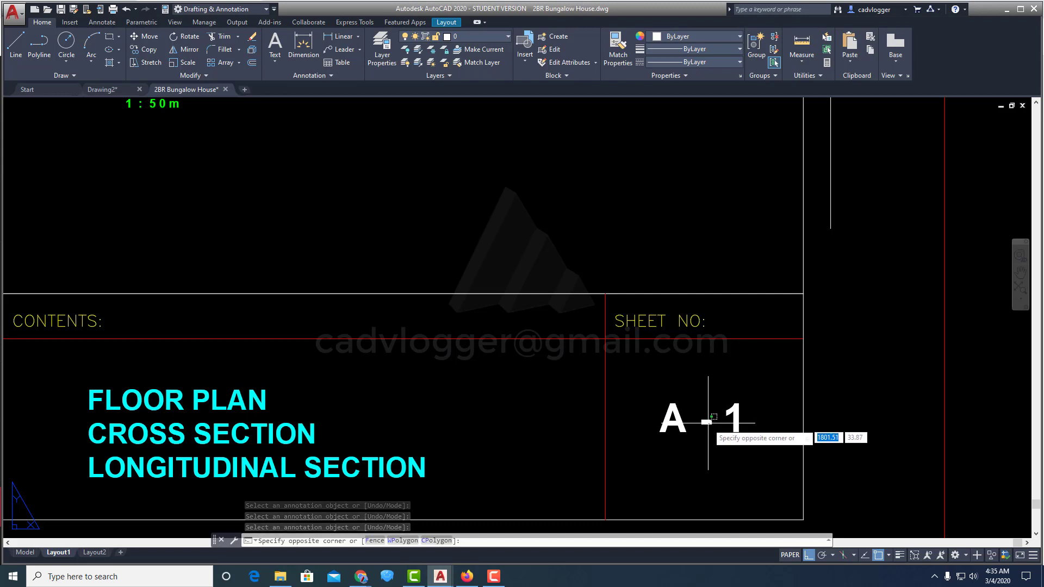
key("Escape")
key("Escape")
left_click(710, 422)
left_click(671, 421)
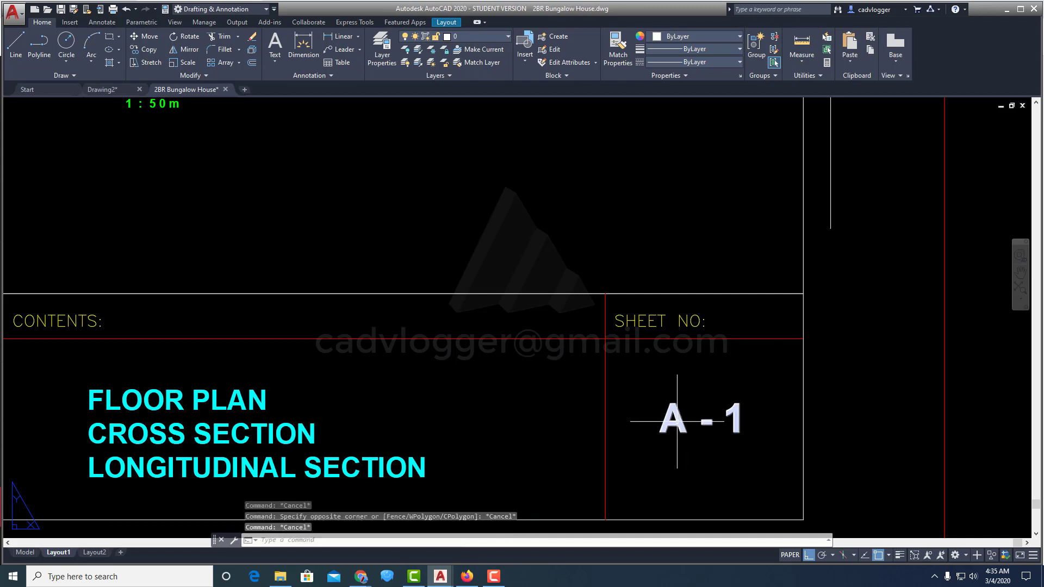
double_click(710, 420)
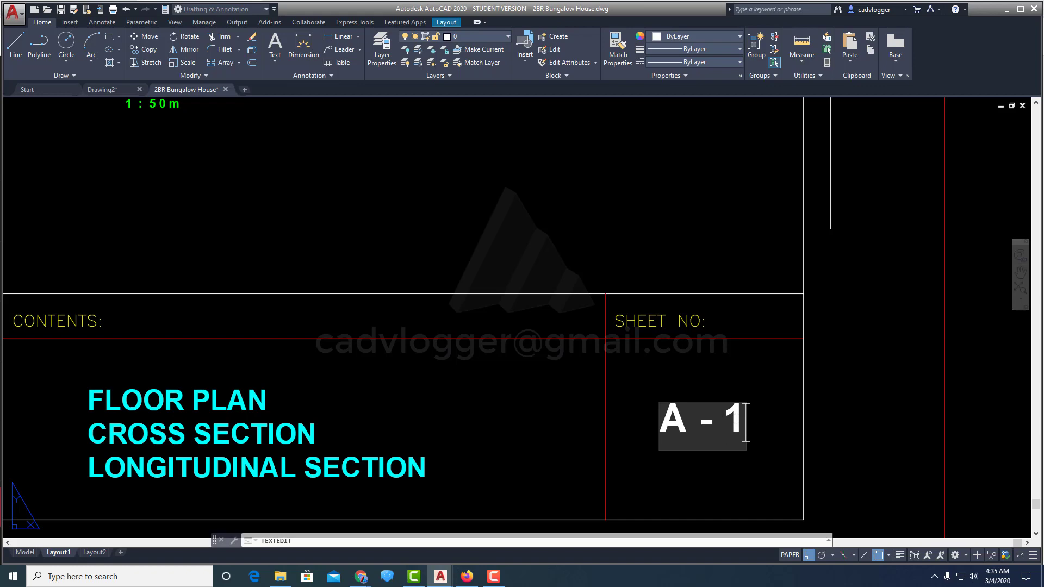
left_click(854, 407)
scroll(745, 394, "down", 4)
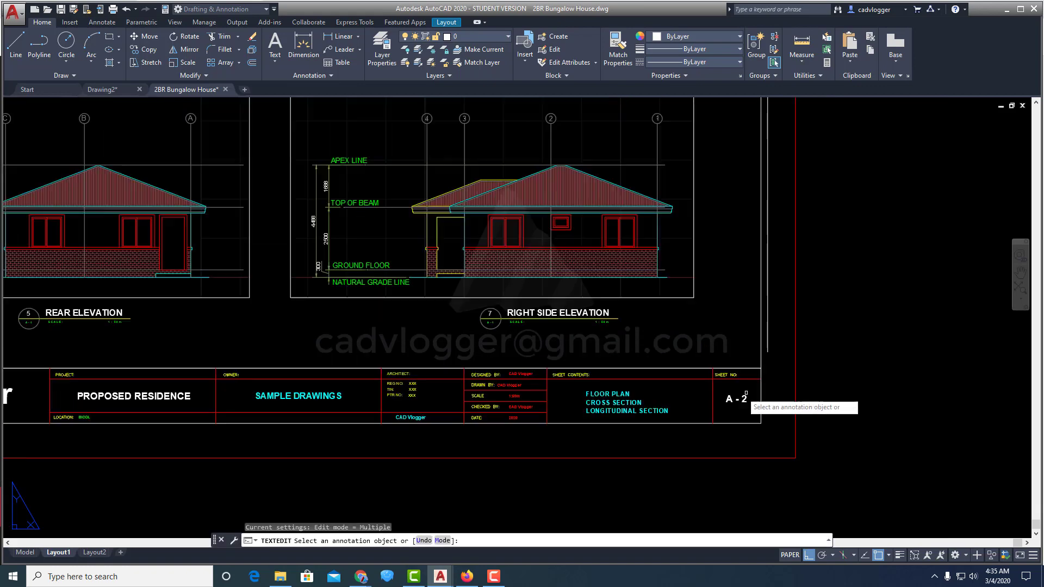
scroll(591, 401, "down", 4)
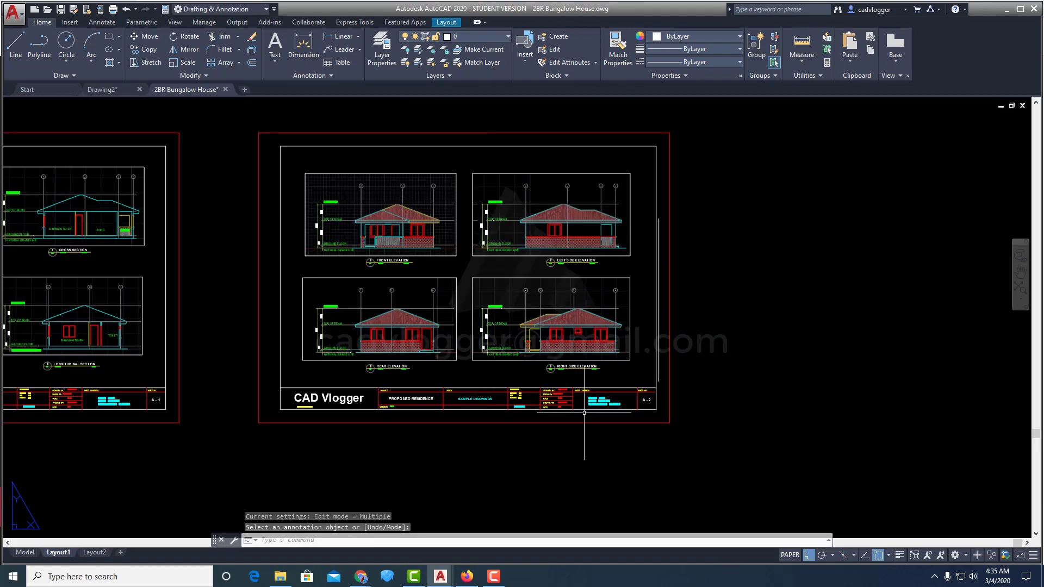
scroll(584, 412, "up", 6)
Step: Copy the FLOOR PLAN contents line to a new position above the list
type("co")
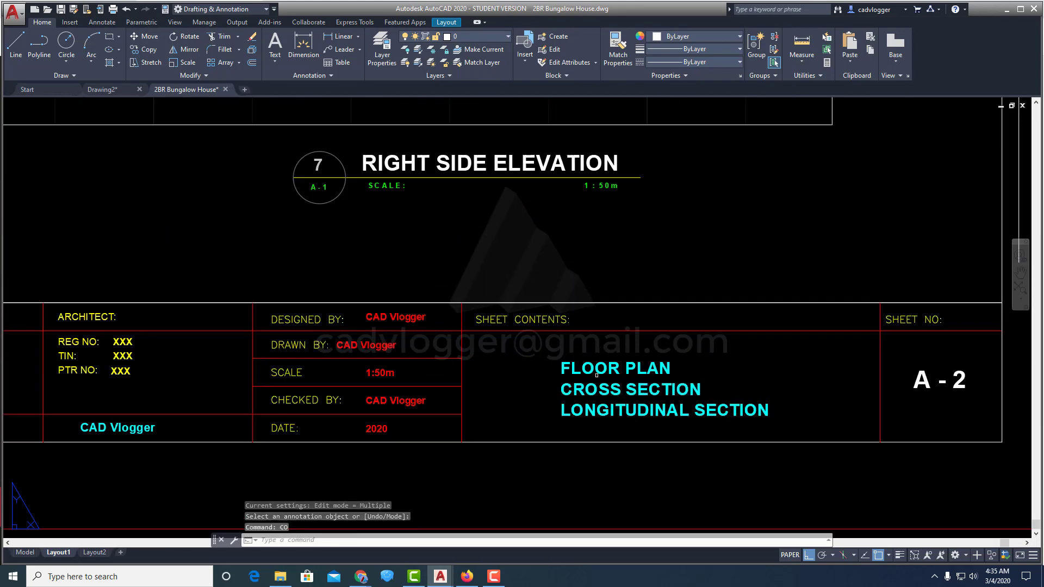
key("Return")
left_click(596, 374)
left_click(571, 407)
key("Escape")
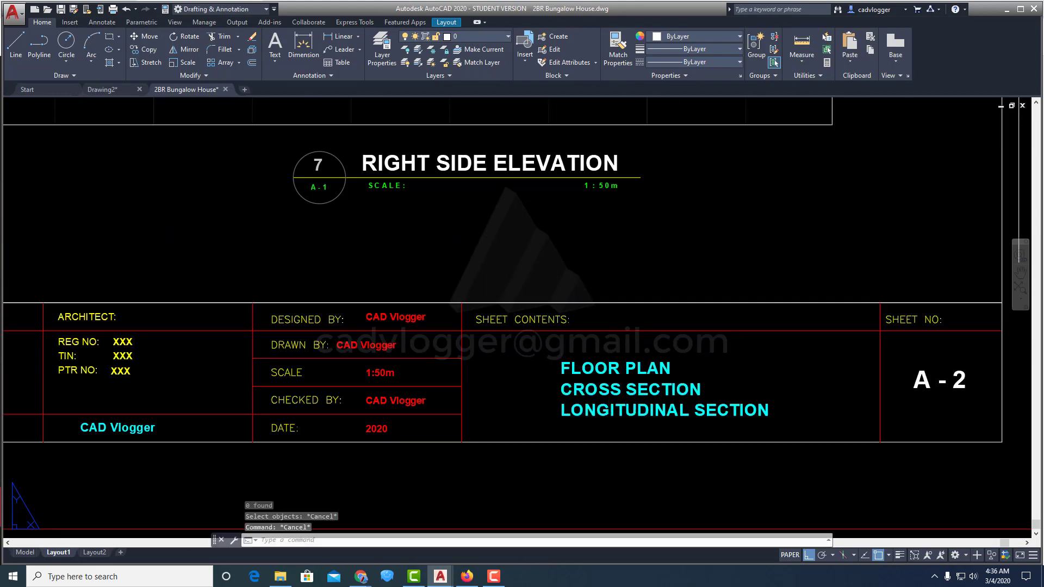
left_click(611, 368)
key("Escape")
key("Escape")
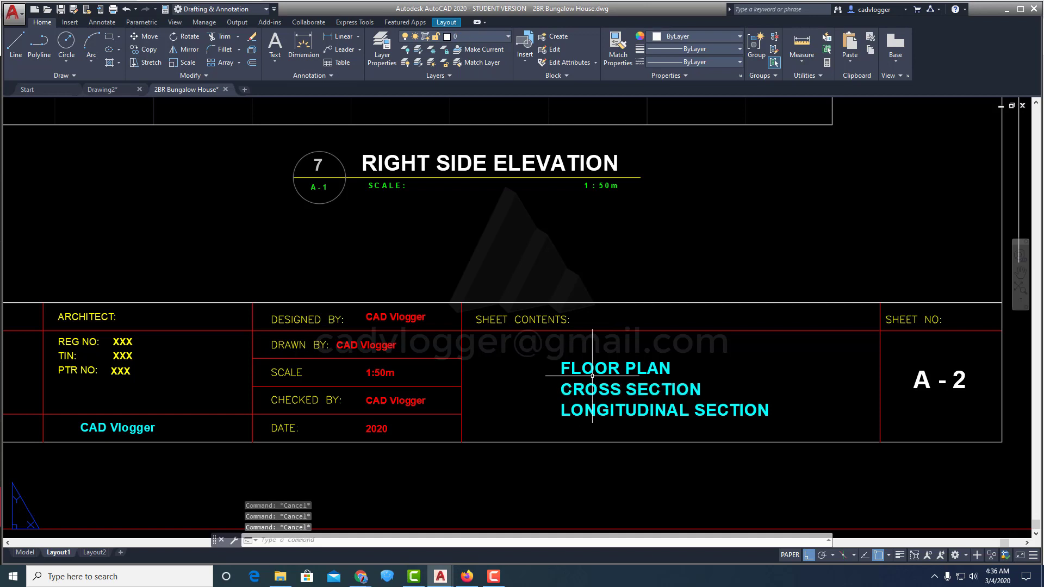
key("Return")
left_click(593, 369)
key("Return")
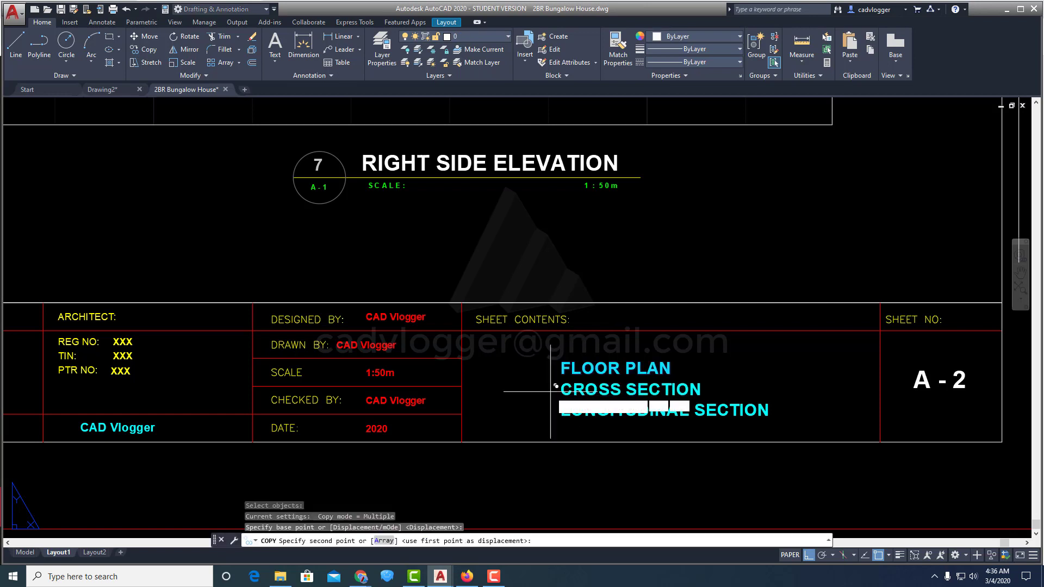
left_click(549, 391)
left_click(548, 370)
key("Return")
Step: Move the four sheet contents lines slightly lower in the title block
type("m")
key("Return")
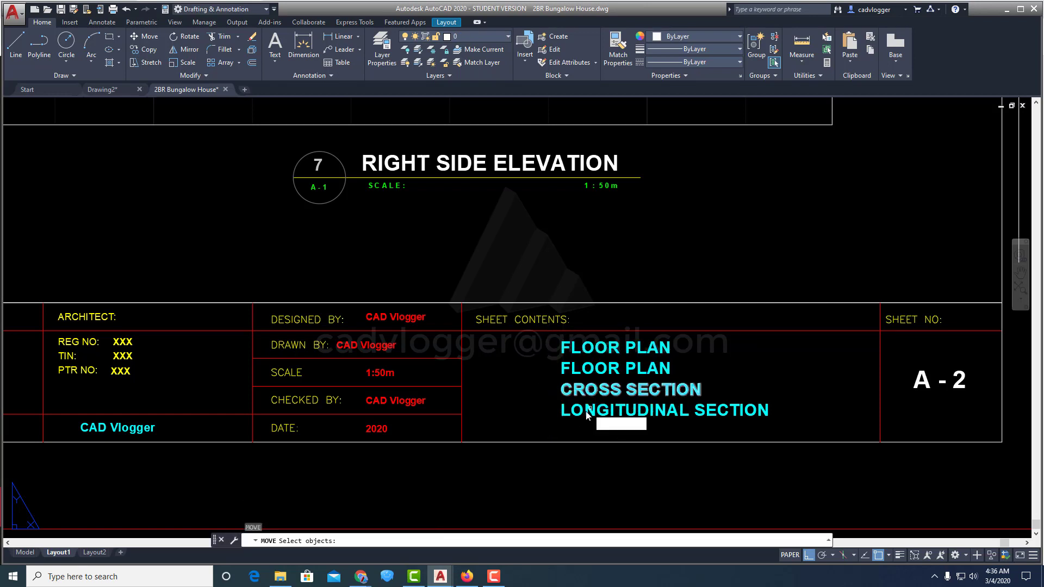
type("c")
key("Return")
left_click(578, 383)
left_click(565, 348)
key("Return")
left_click(534, 362)
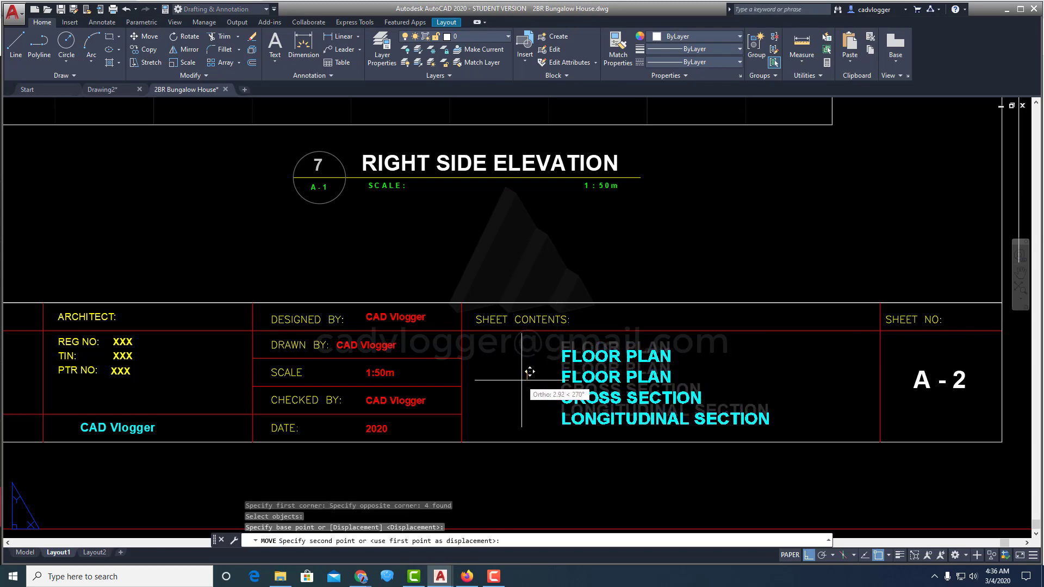
left_click(533, 371)
Step: Replace the first contents line with FRONT ELEVATION
double_click(592, 358)
key("Escape")
key("Escape")
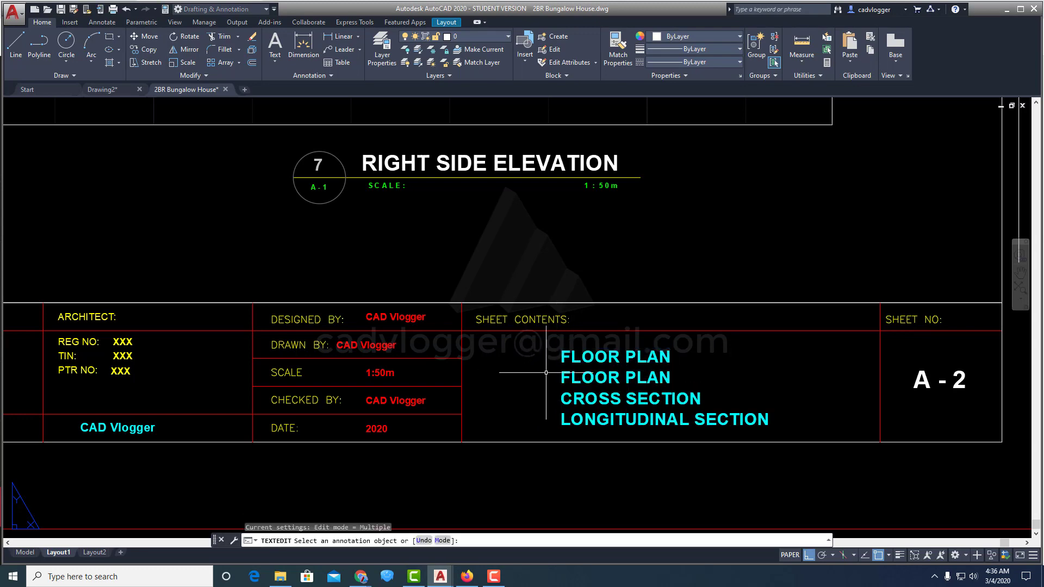
scroll(485, 314, "down", 8)
scroll(352, 221, "up", 6)
double_click(359, 237)
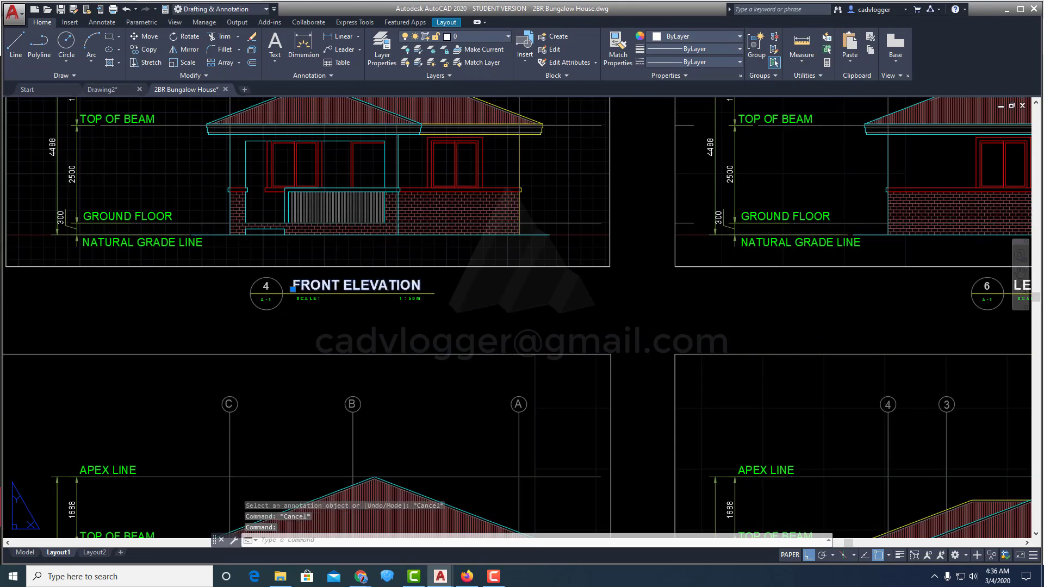
key("Escape")
key("Escape")
scroll(380, 286, "down", 8)
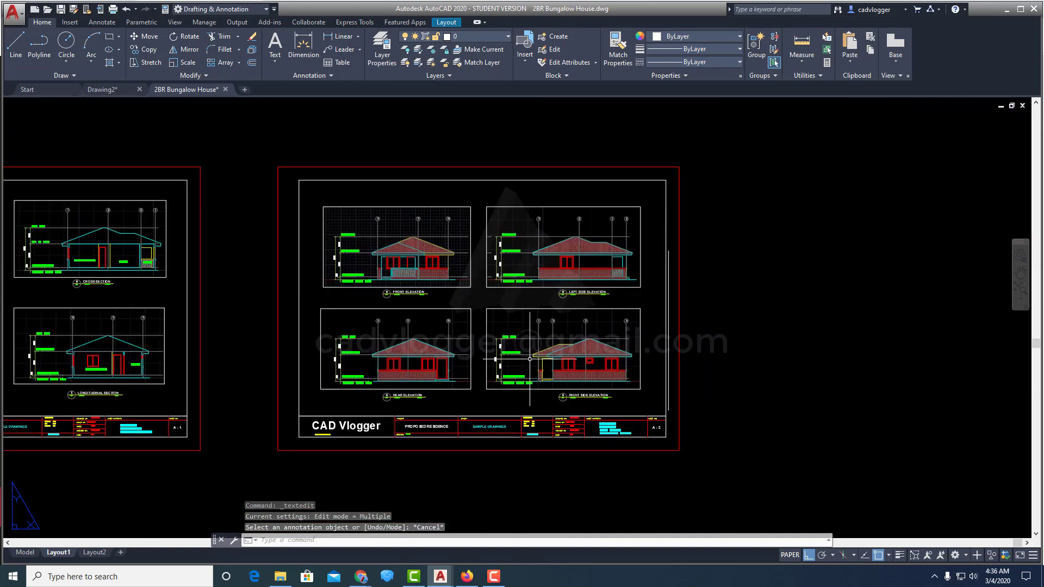
scroll(598, 326, "up", 3)
scroll(630, 385, "up", 4)
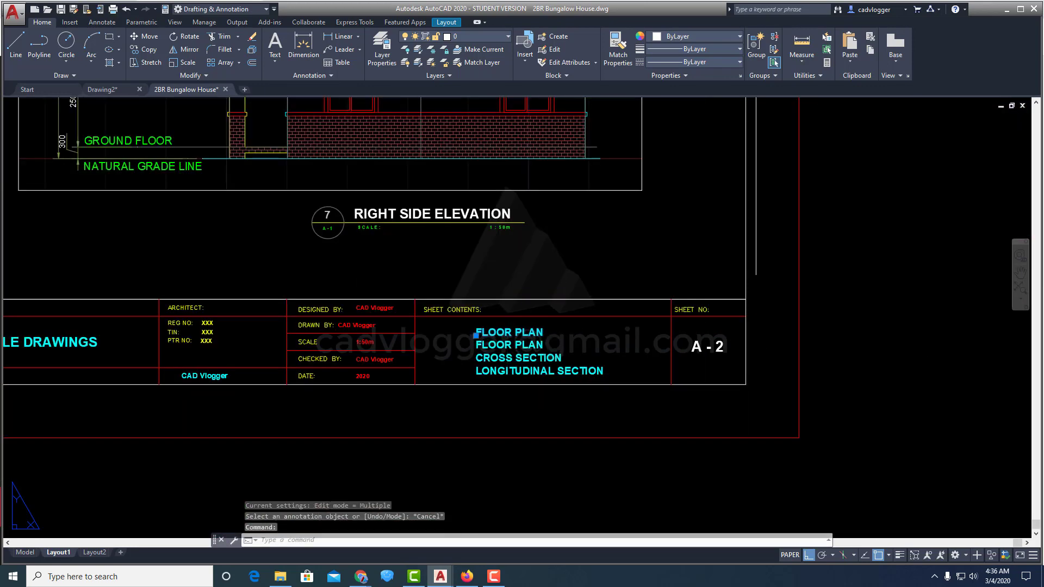
double_click(509, 336)
left_click(650, 424)
Step: Replace the second FLOOR PLAN line with REAR ELEVATION
scroll(598, 408, "down", 4)
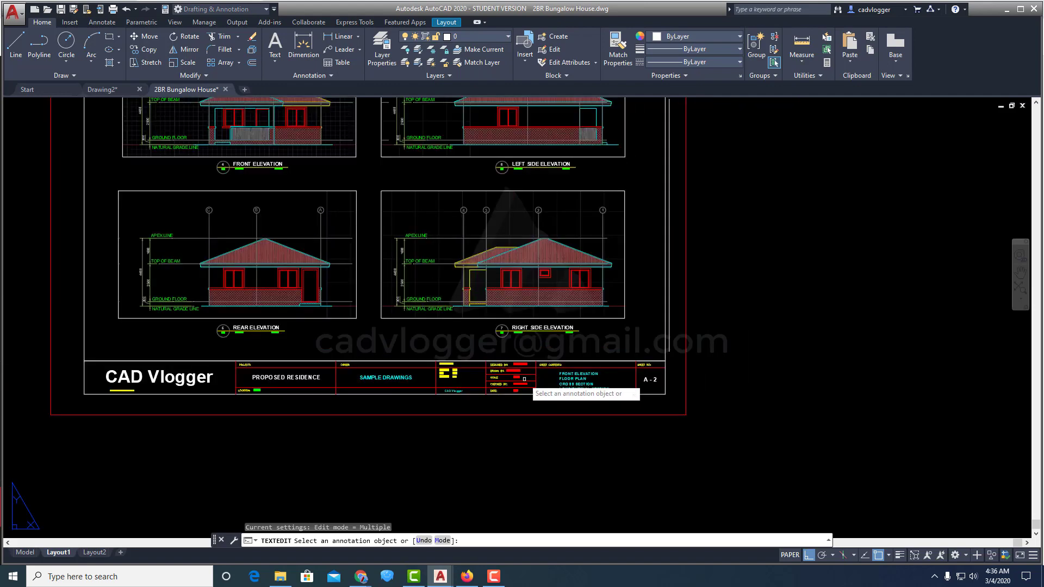
scroll(374, 311, "up", 2)
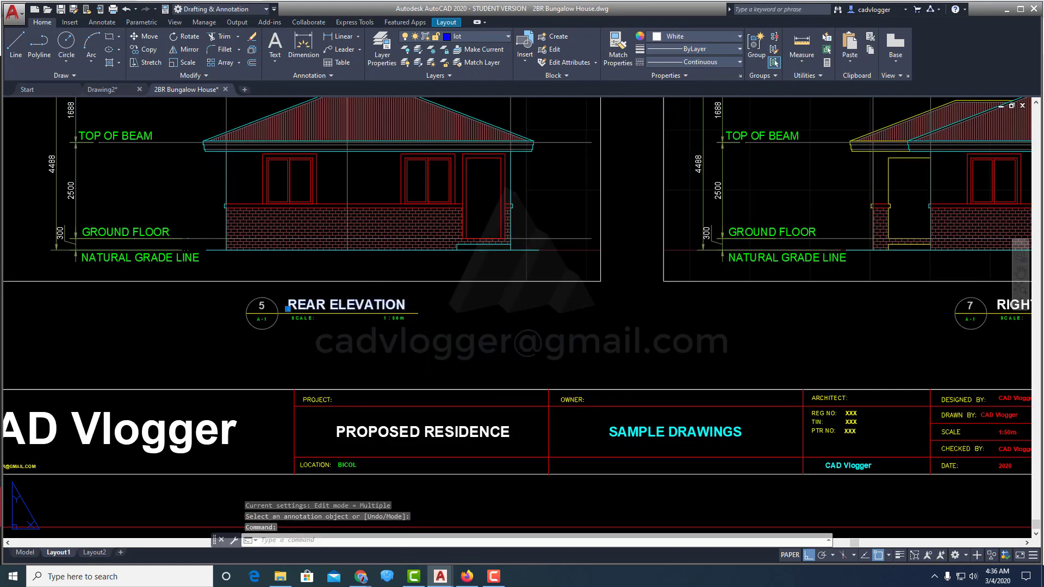
left_click(378, 305)
key("Escape")
scroll(640, 408, "down", 3)
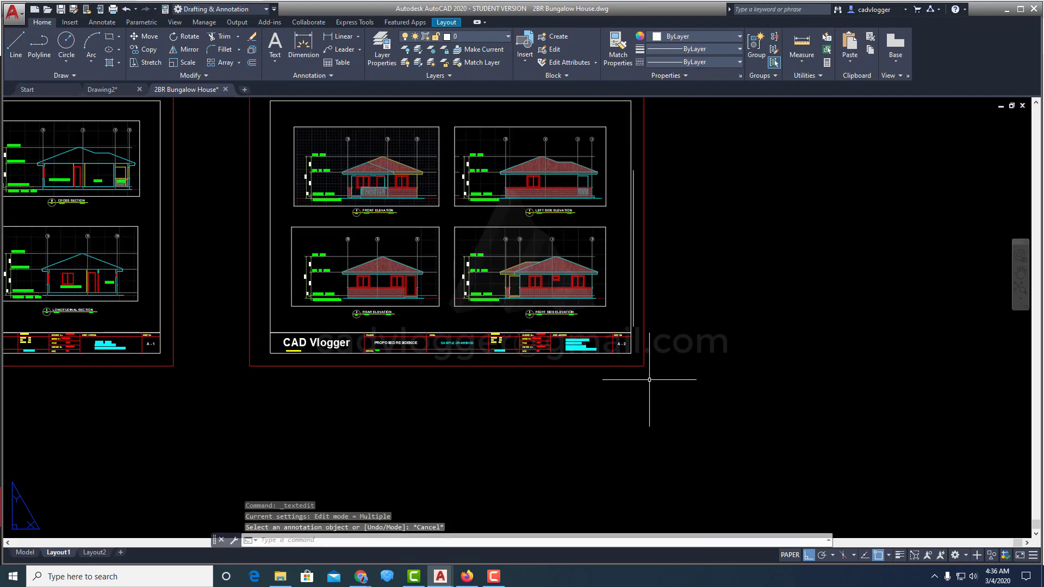
scroll(562, 322, "up", 3)
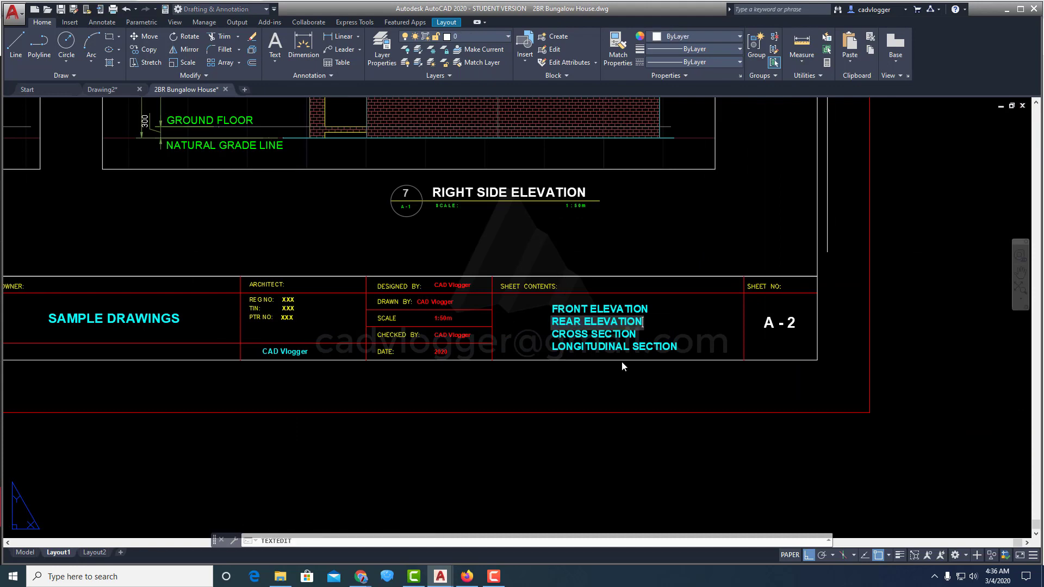
key("Return")
scroll(603, 365, "down", 4)
scroll(561, 206, "up", 3)
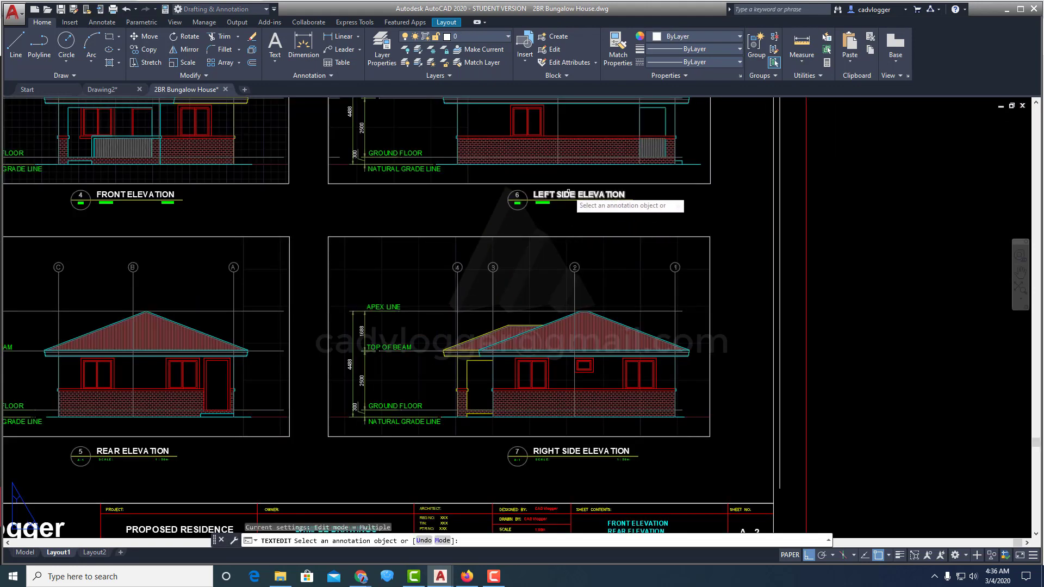
key("Escape")
Step: Replace the CROSS SECTION line with LEFT SIDE ELEVATION
scroll(538, 328, "down", 2)
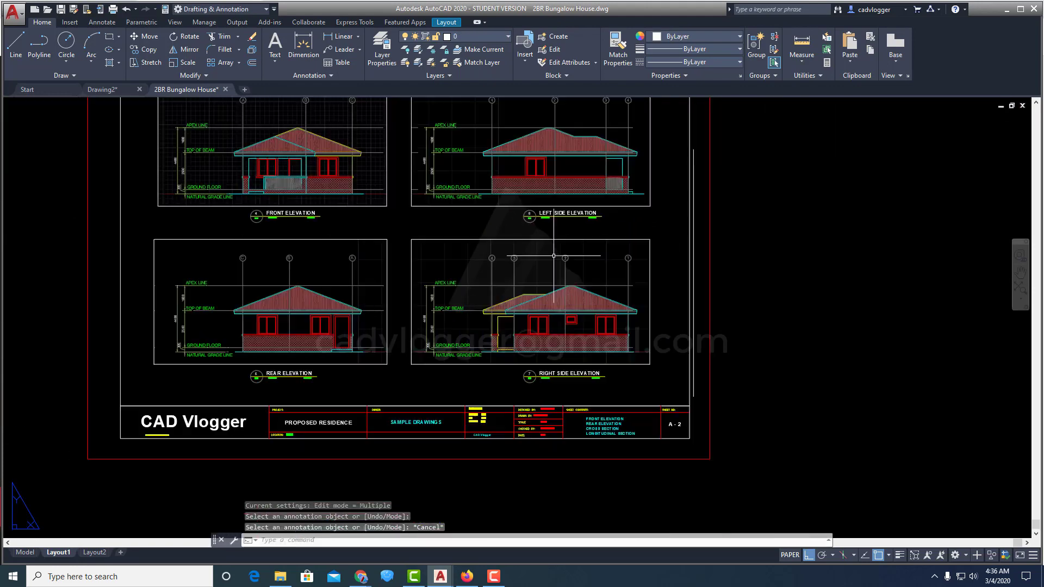
middle_click_drag(579, 414, 578, 325)
scroll(584, 360, "up", 5)
left_click(598, 383)
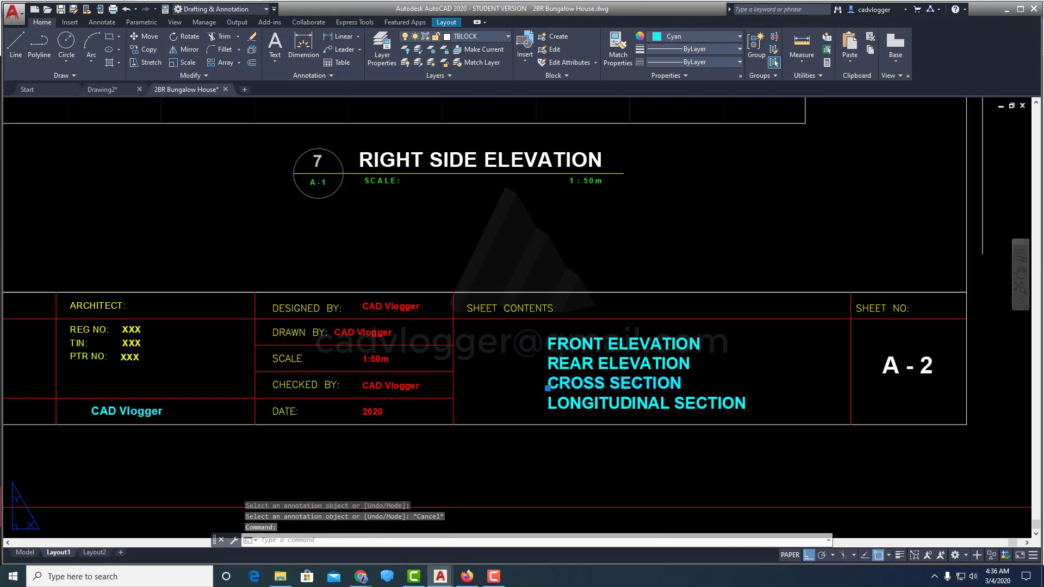
key("ctrl+z")
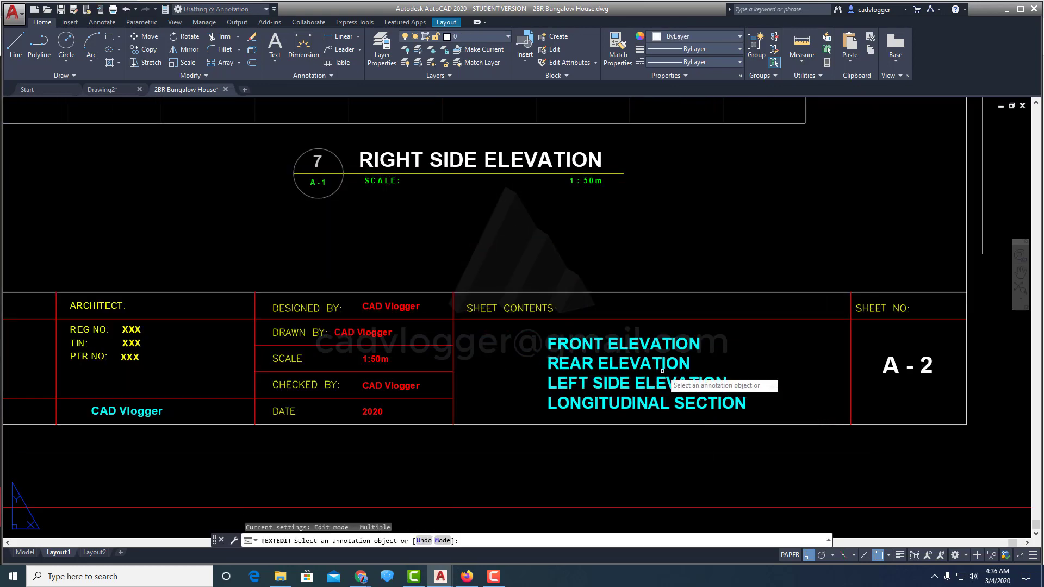
scroll(583, 300, "down", 2)
scroll(582, 266, "up", 2)
key("Escape")
key("Escape")
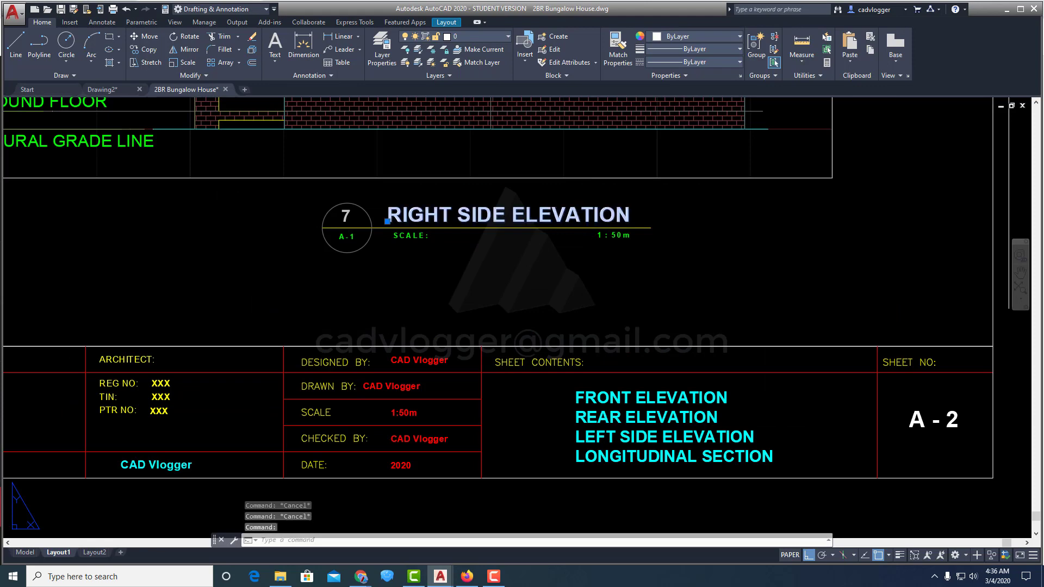
Step: Replace the LONGITUDINAL SECTION line with the copied RIGHT SIDE ELEVATION text
double_click(588, 214)
key("ctrl+c")
key("Escape")
key("Escape")
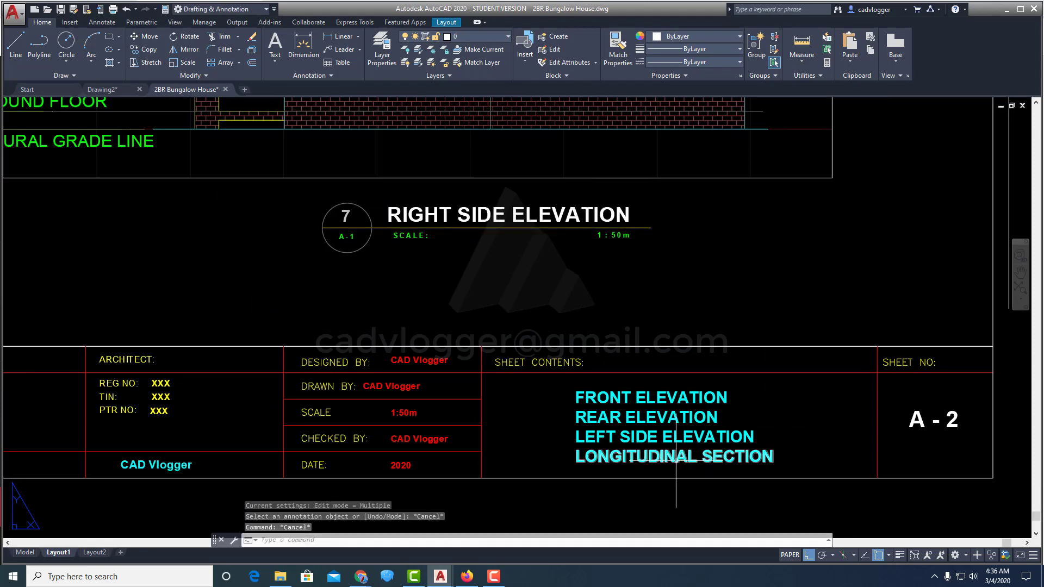
left_click(674, 457)
double_click(674, 457)
key("ctrl+v")
Step: Commit the last sheet contents line and end the text edit
left_click(784, 414)
scroll(785, 414, "down", 3)
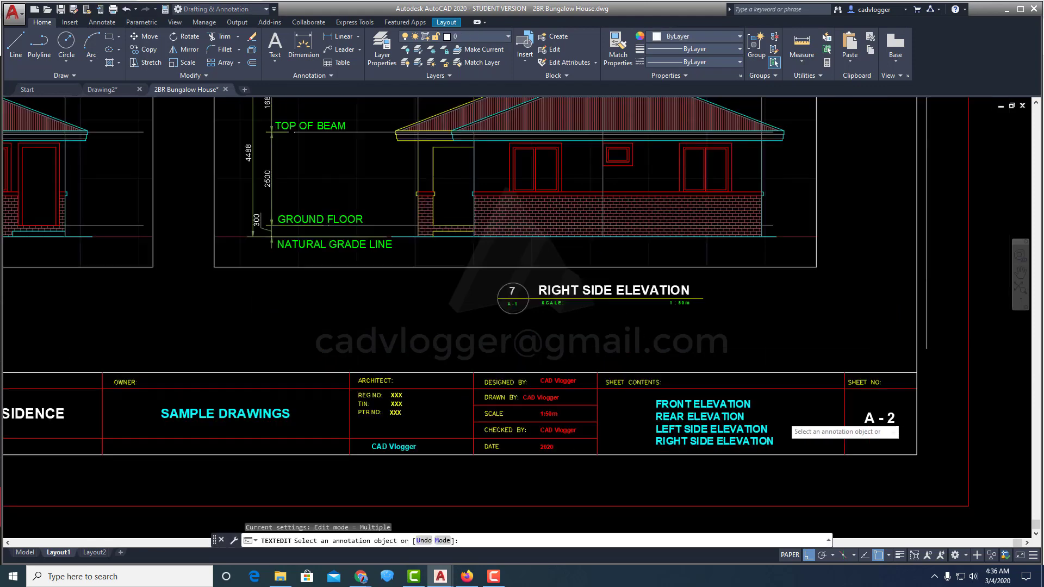
scroll(615, 349, "up", 6)
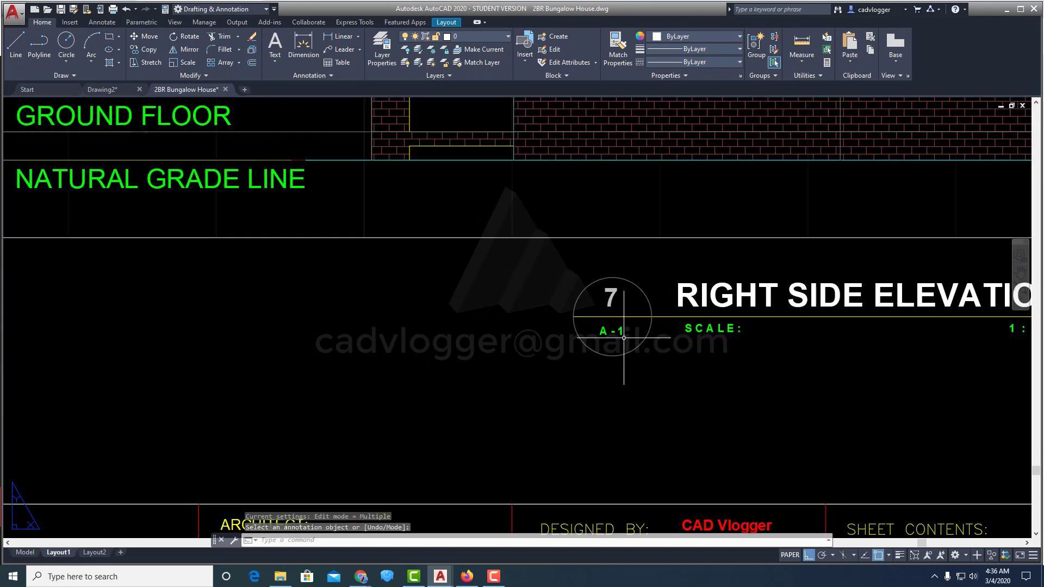
key("Escape")
Step: Change the right side and rear elevation bubbles from A-1 to A-2
double_click(614, 331)
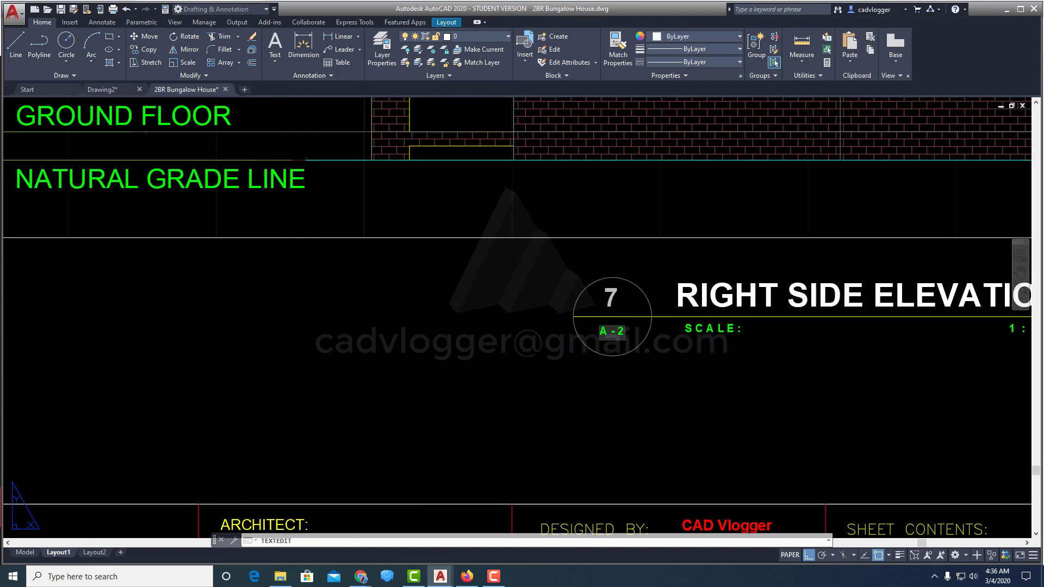
type("A-2")
left_click(661, 364)
scroll(647, 399, "down", 6)
scroll(437, 391, "up", 6)
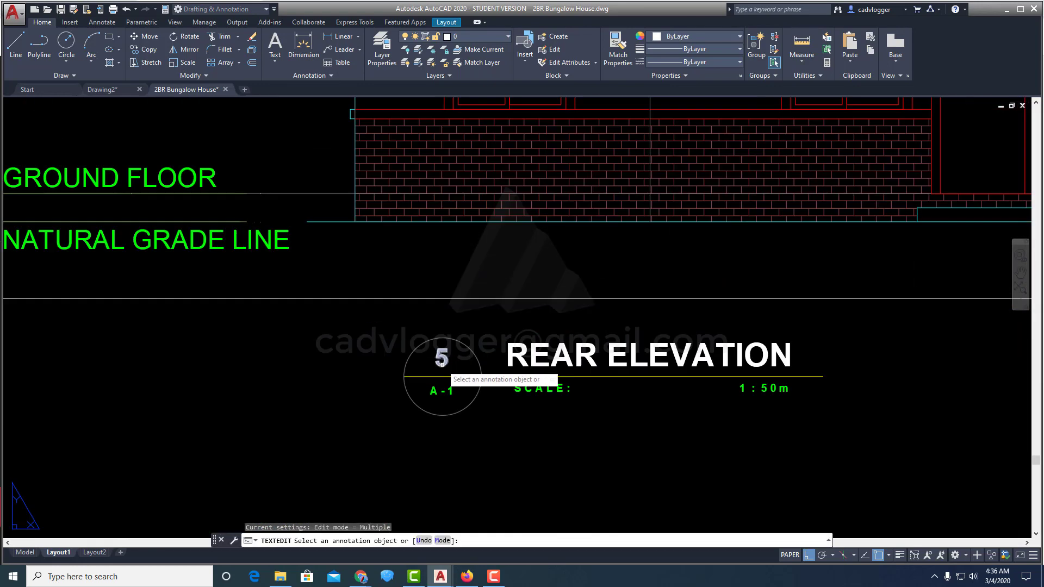
left_click(437, 391)
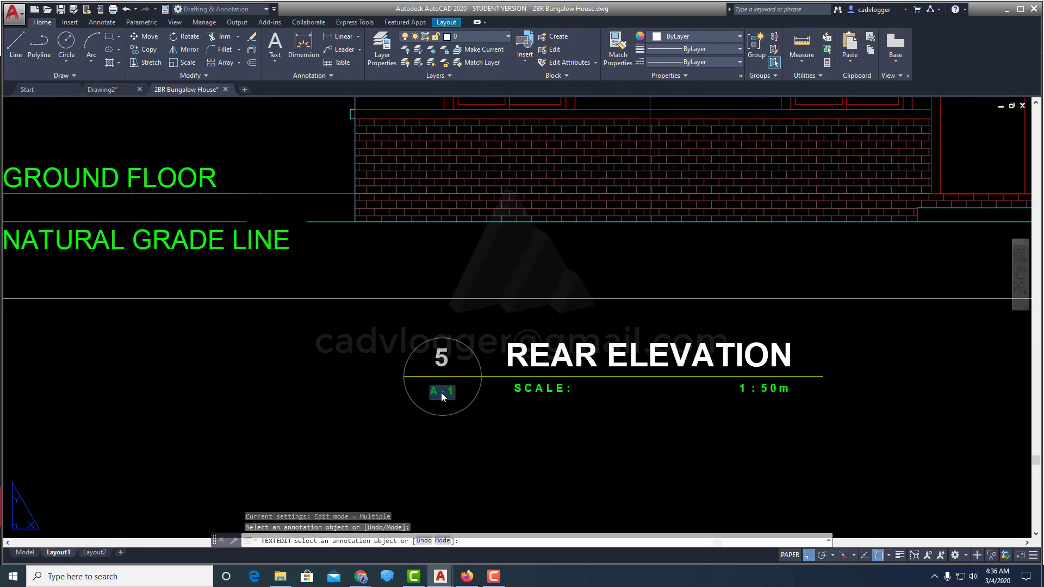
type("A-2")
left_click(528, 415)
scroll(529, 415, "down", 6)
scroll(473, 272, "up", 6)
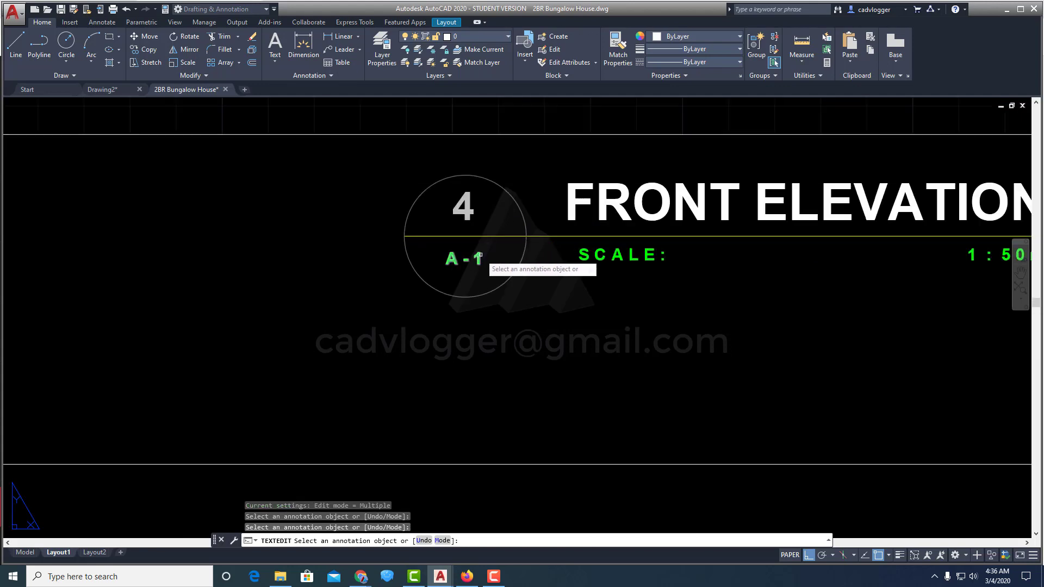
Step: Change the front and left side elevation bubbles to A-2
left_click(477, 258)
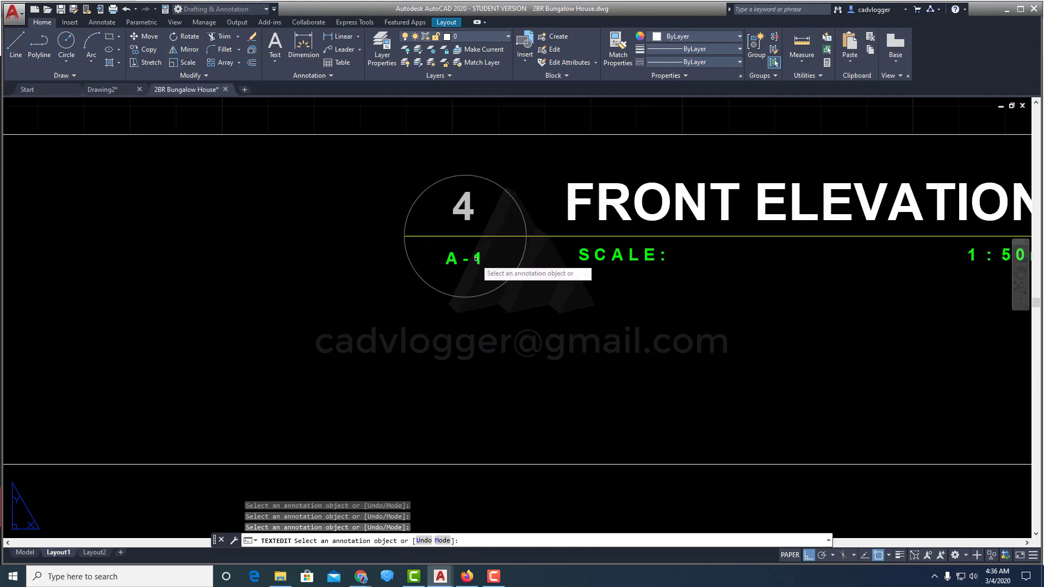
left_click(555, 325)
scroll(555, 324, "down", 6)
scroll(674, 304, "up", 6)
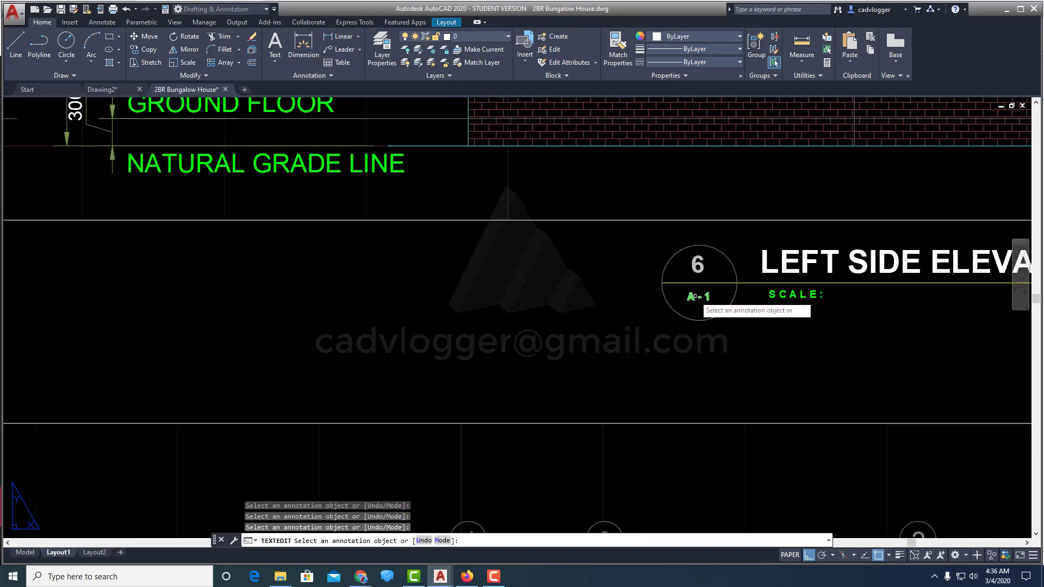
left_click(694, 297)
type("A-2")
key("Return")
scroll(723, 361, "down", 5)
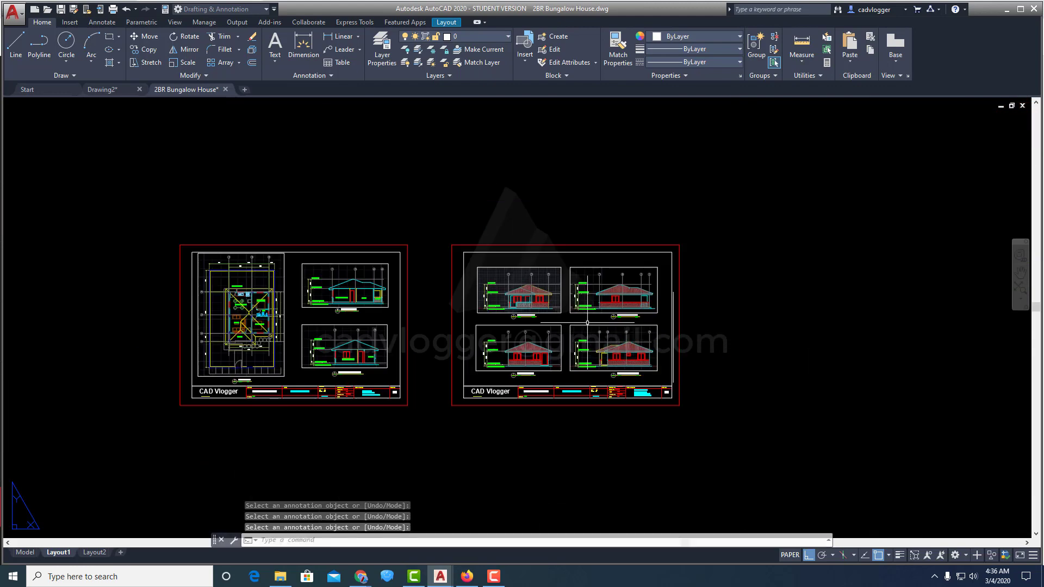
Step: Zoom extents so sheets A-1 and A-2 both fit in the view
type("z")
key("Return")
type("e")
key("Return")
scroll(589, 336, "up", 2)
scroll(593, 332, "down", 4)
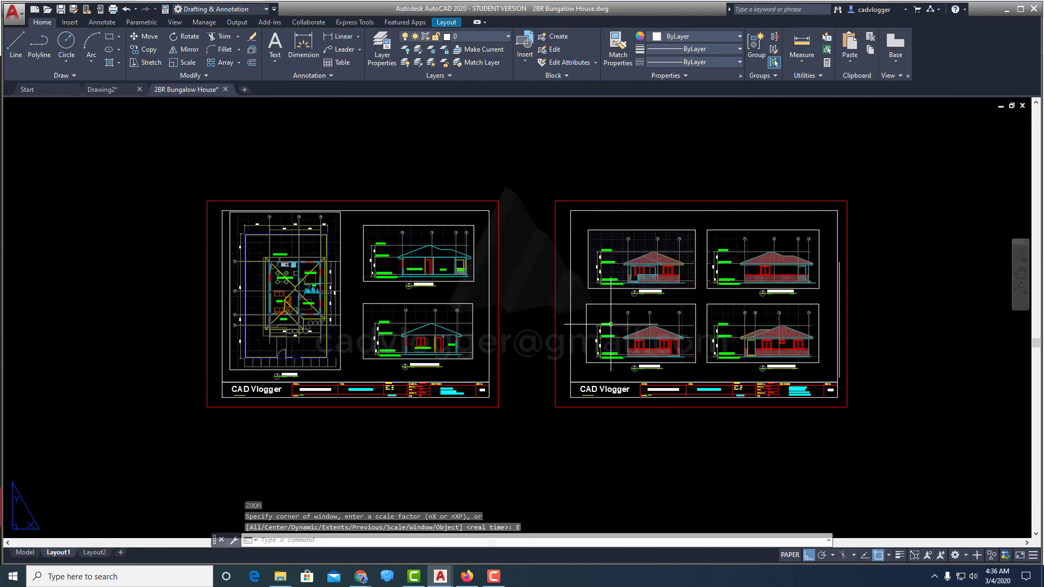
type("z")
key("Return")
type("e")
key("Return")
scroll(592, 330, "down", 2)
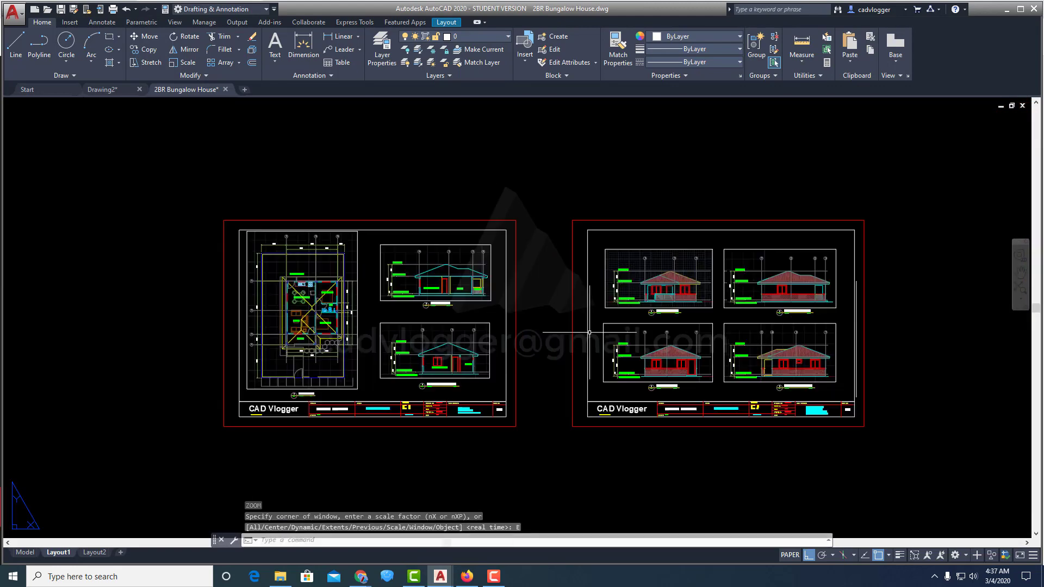
Step: Fit both sheets to fill the view and save the drawing
mouse_move(602, 322)
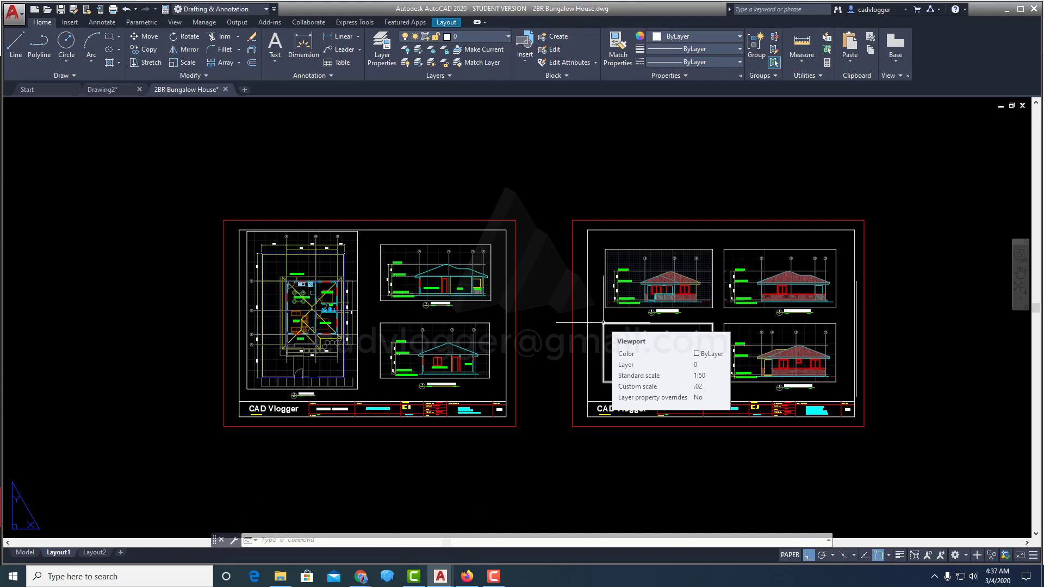
middle_click(553, 348)
middle_click(552, 348)
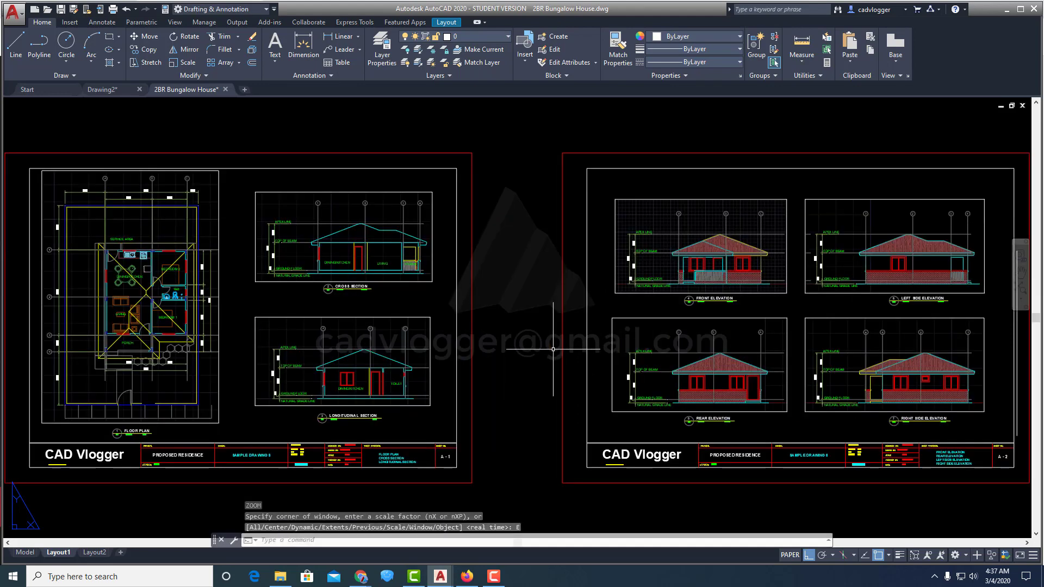
key("ctrl+s")
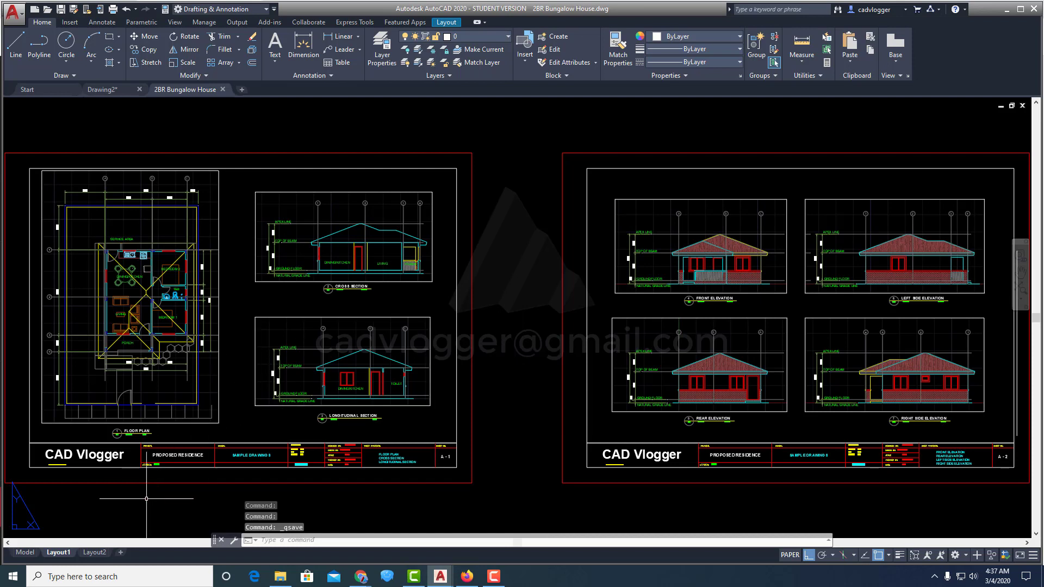
Step: Rename Layout1 to PLAN & SECTION
right_click(58, 554)
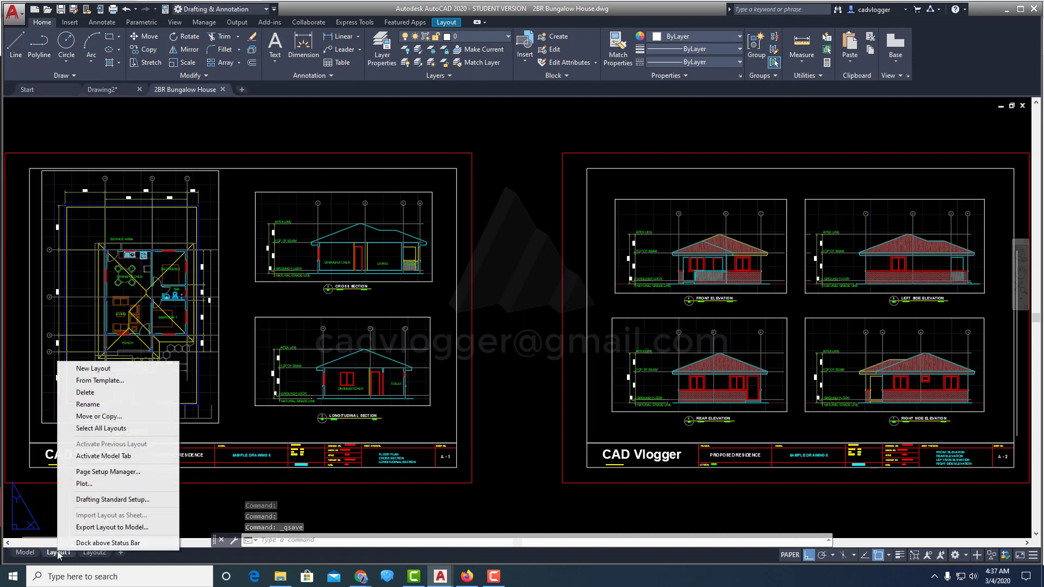
left_click(105, 408)
type("PLAN")
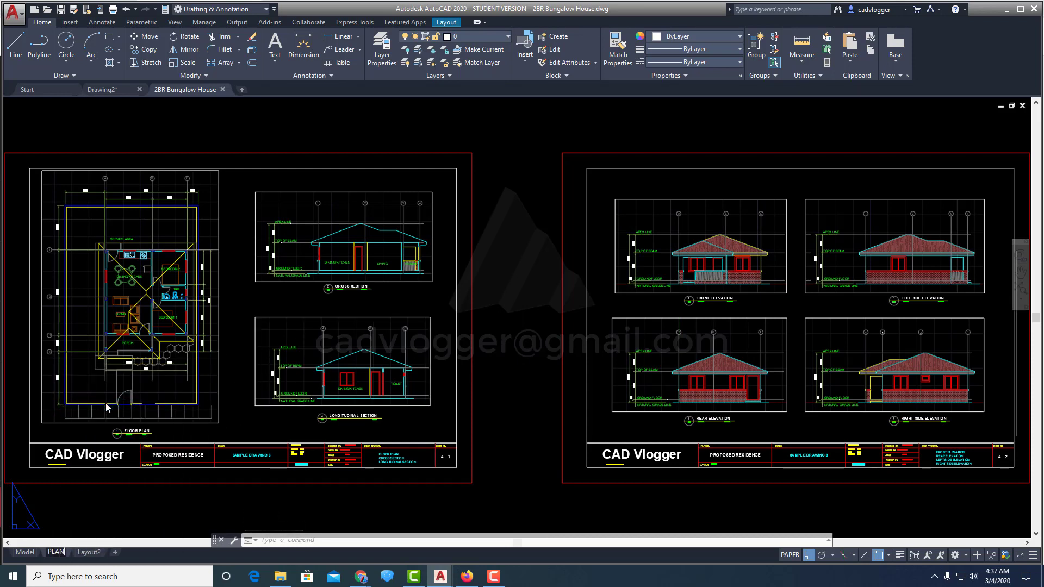
type(" & SECTION")
key("Return")
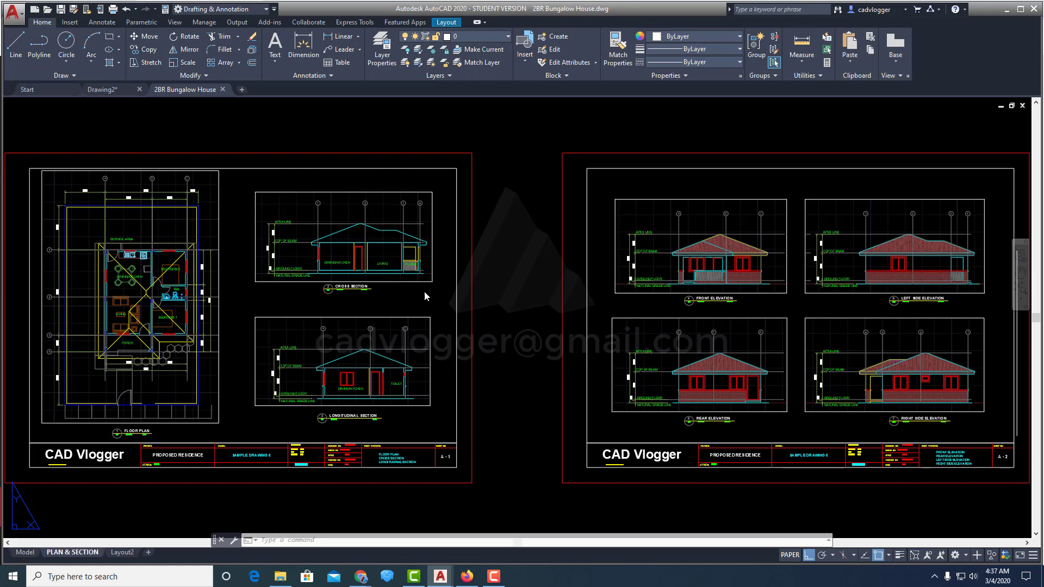
key("Escape")
key("Escape")
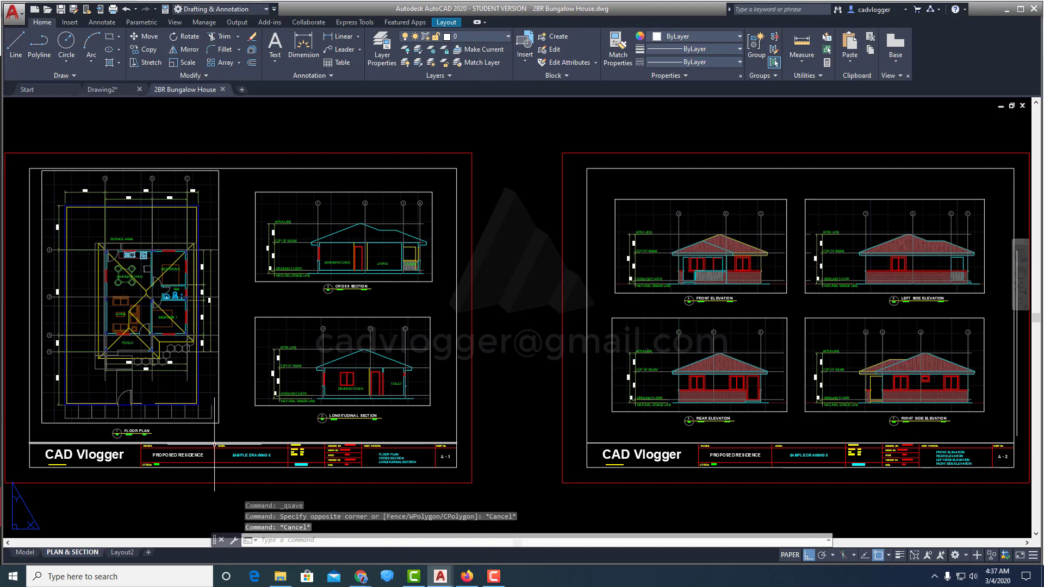
Step: Permanently delete the spare Layout2 layout
right_click(130, 553)
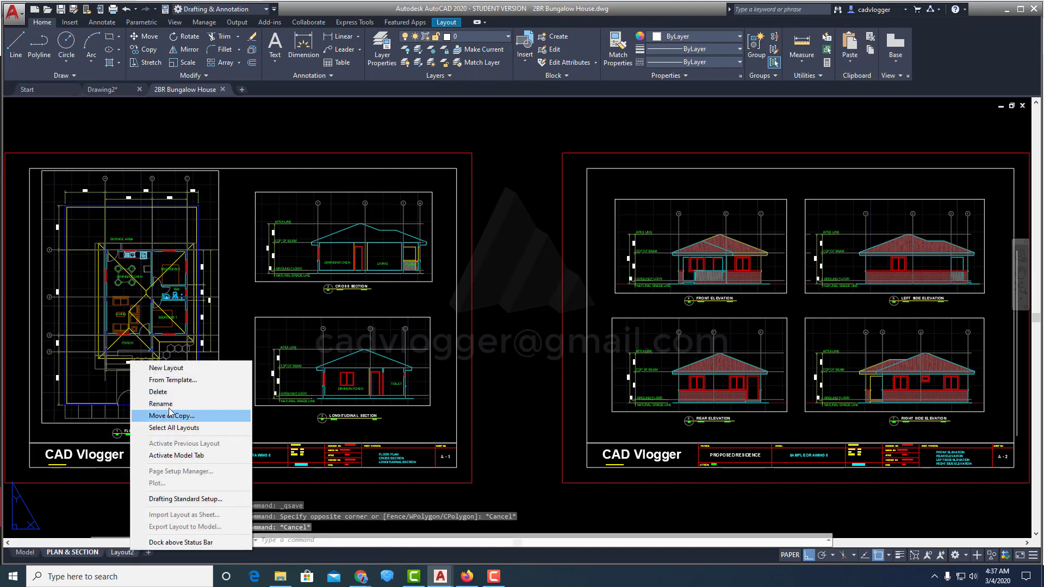
left_click(210, 390)
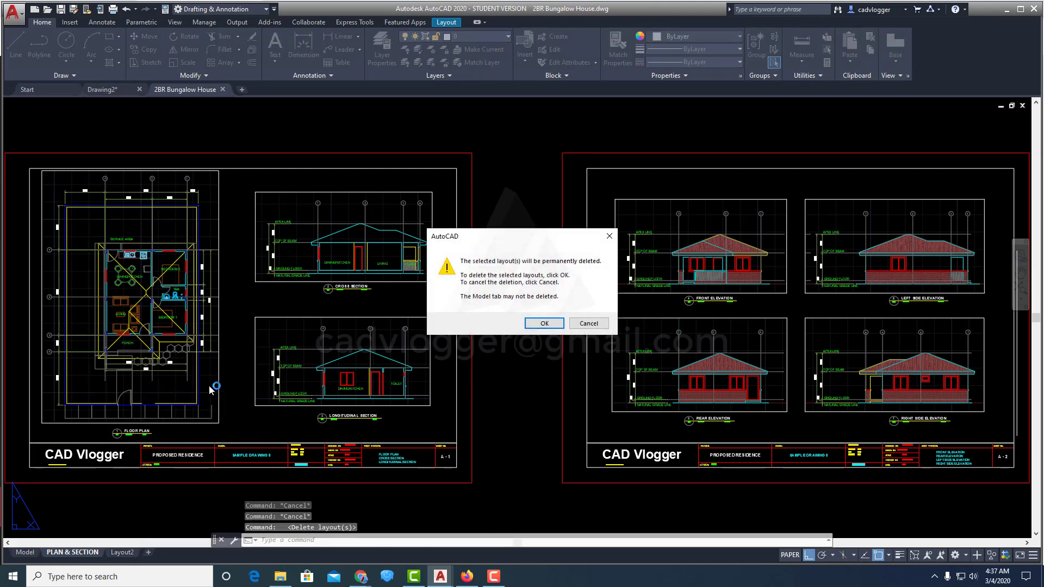
left_click(543, 324)
Step: Copy the PLAN & SECTION layout to the end and switch to the copy
right_click(65, 553)
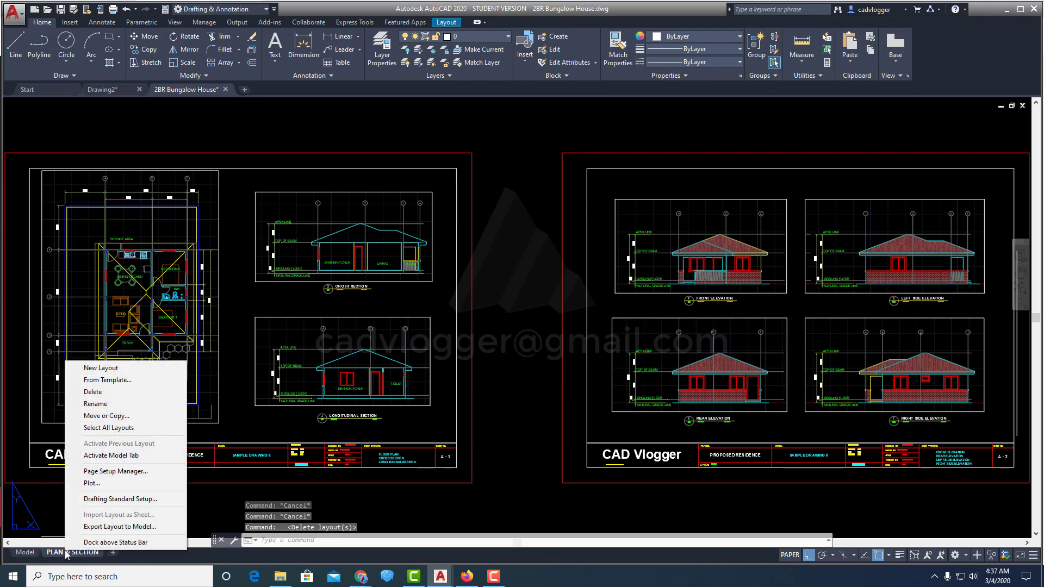
left_click(121, 416)
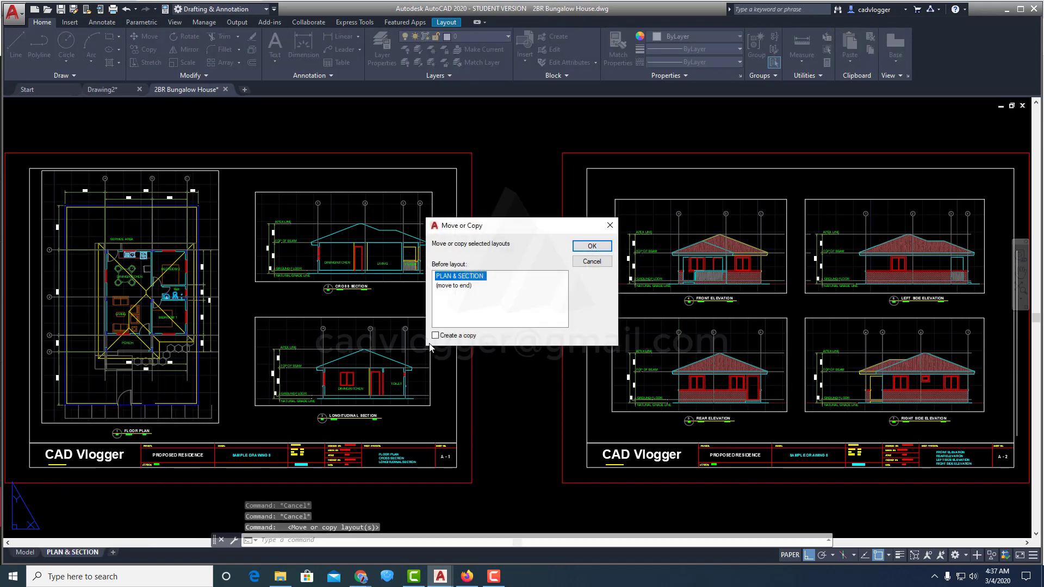
left_click(455, 286)
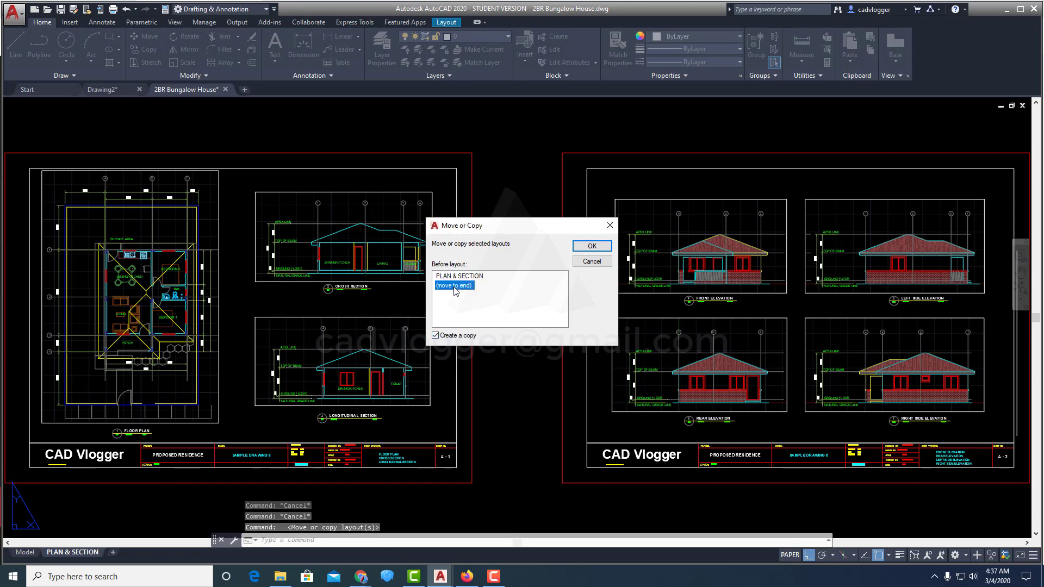
left_click(588, 249)
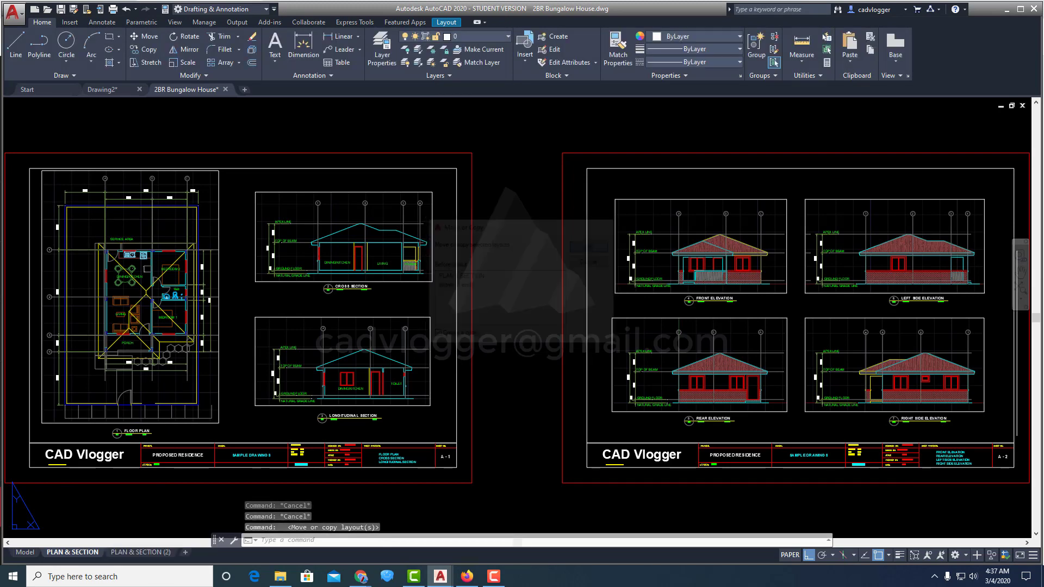
left_click(153, 552)
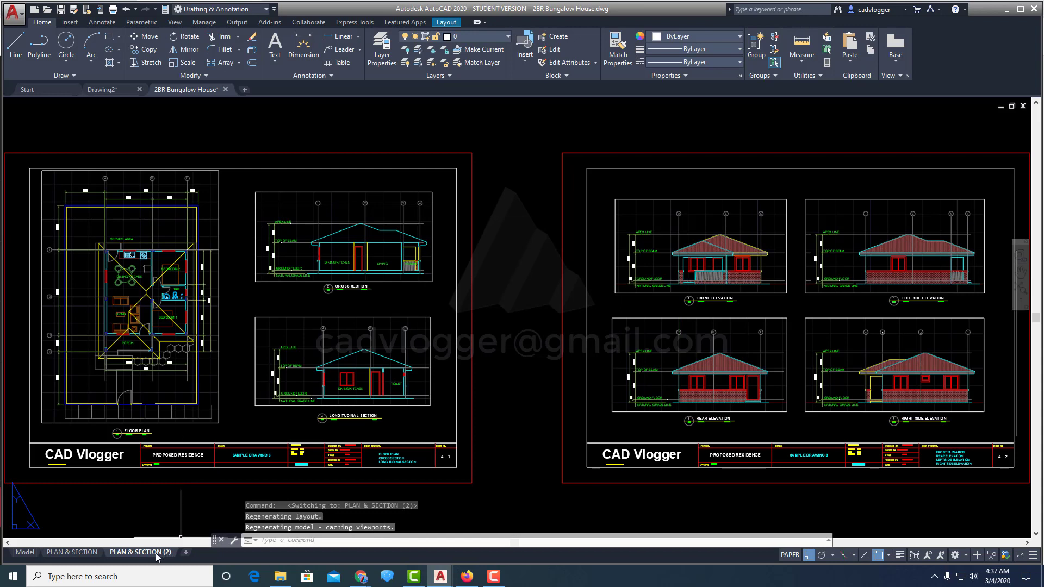
Step: Rename the copied layout to FOUR ELEVATIONS
right_click(152, 553)
left_click(179, 430)
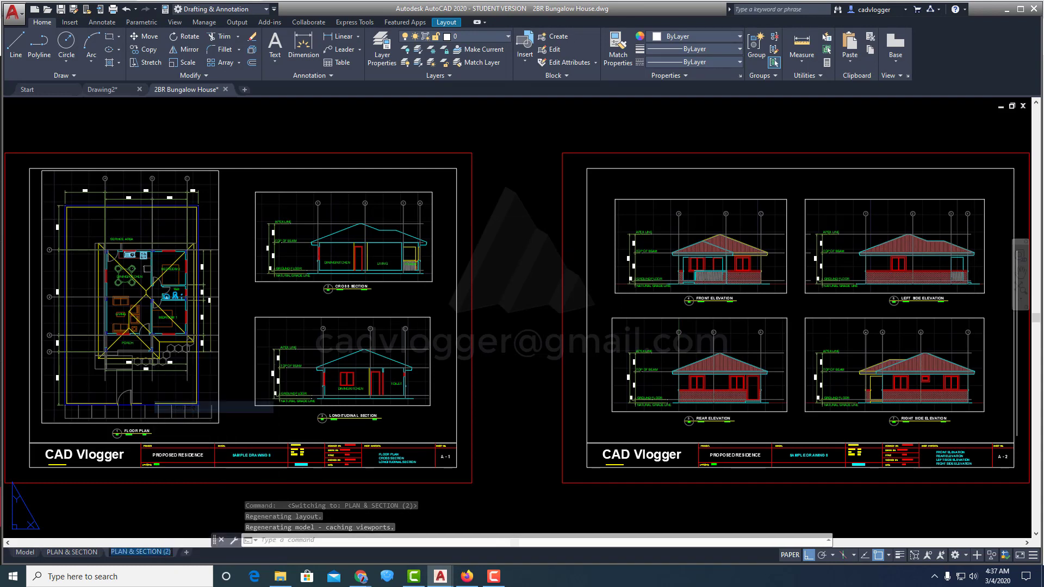
type("FO")
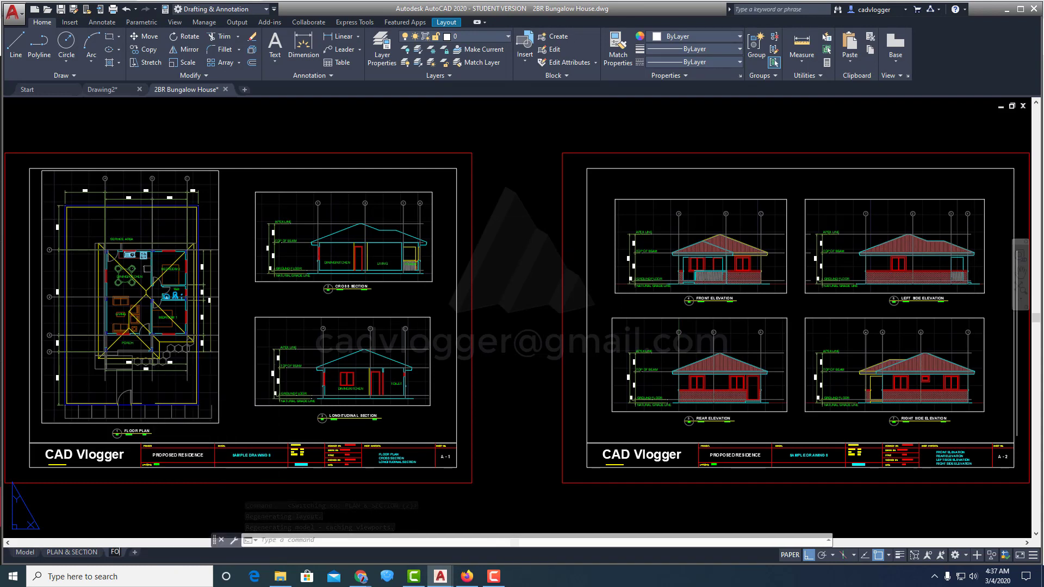
type("UR ELEVAT")
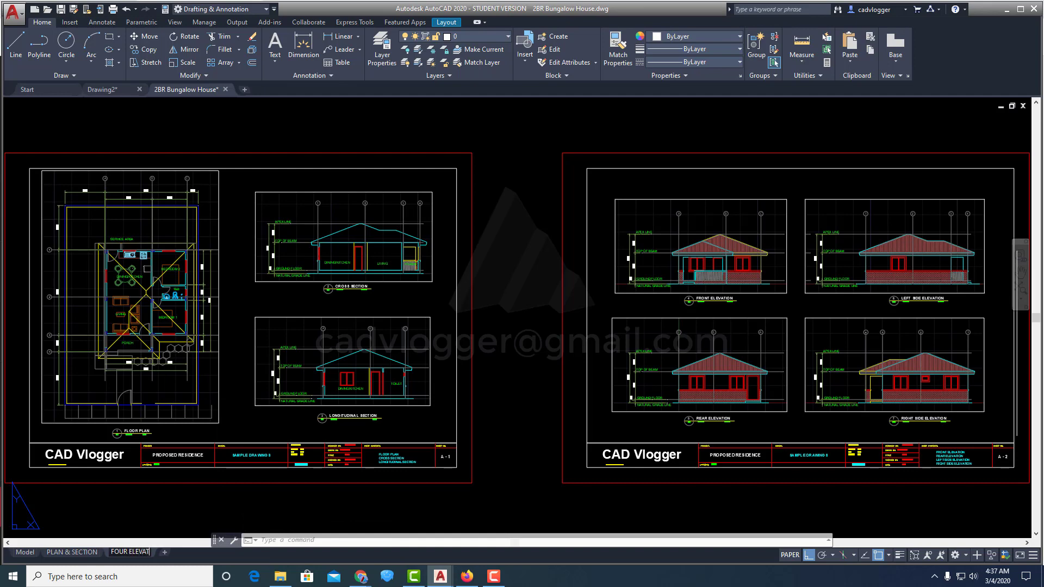
type("IONS")
Step: Finalize the FOUR ELEVATIONS name, erase its left plan-and-section sheet, and zoom extents
left_click(496, 350)
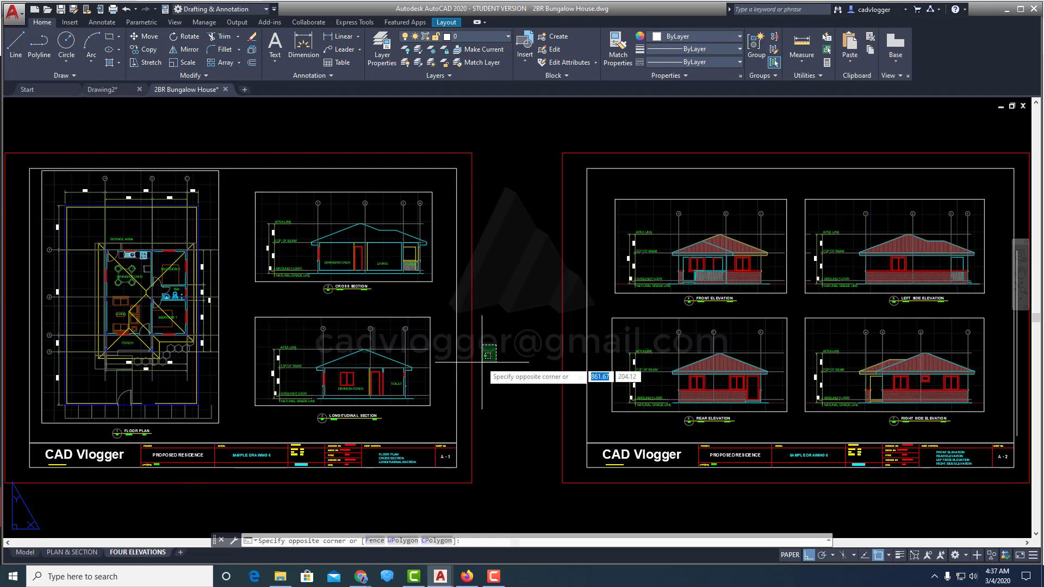
scroll(496, 349, "down", 2)
key("Escape")
key("Escape")
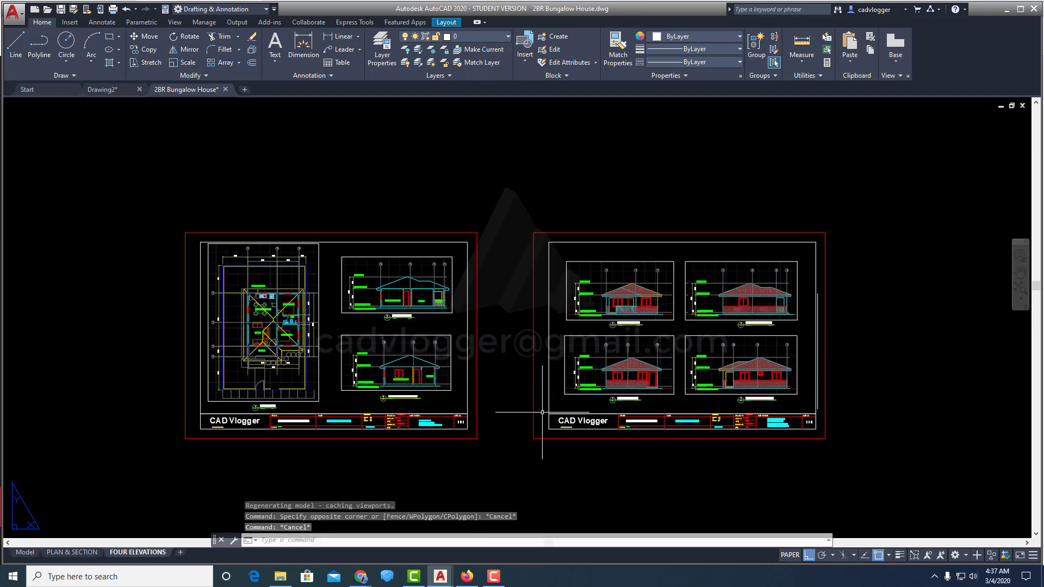
type("e")
key("Return")
left_click(501, 456)
left_click(173, 190)
key("Return")
type("z")
key("Return")
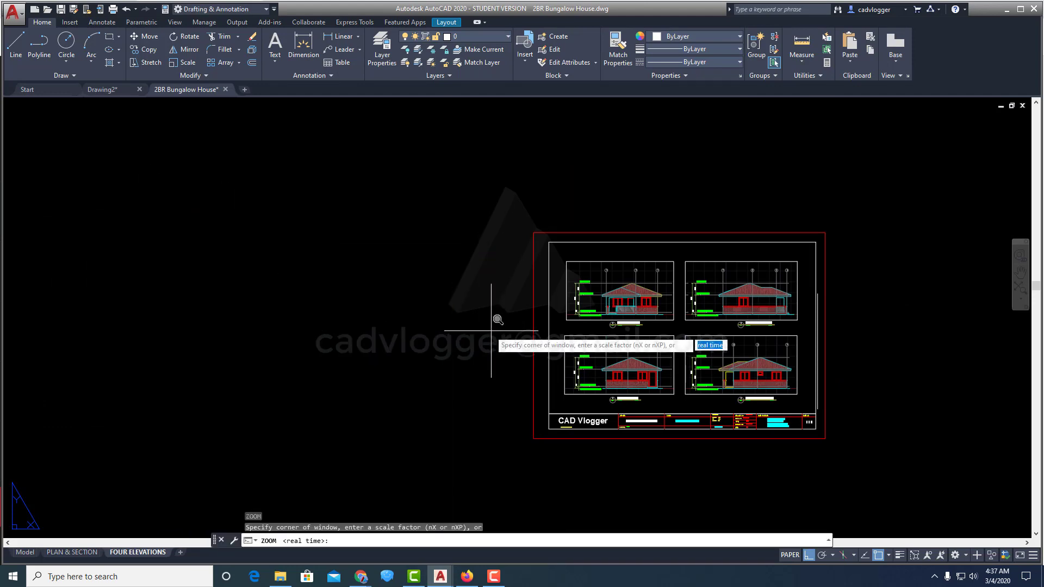
type("e")
key("Return")
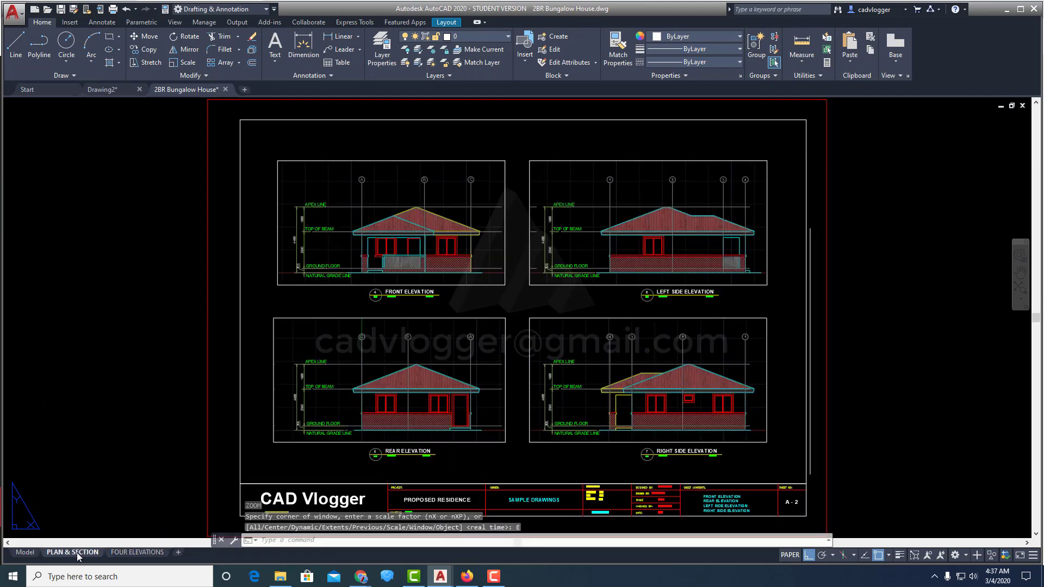
Step: On PLAN & SECTION, erase the right elevations sheet and zoom extents
left_click(77, 552)
scroll(501, 384, "down", 2)
type("e")
key("Return")
left_click(521, 463)
left_click(936, 177)
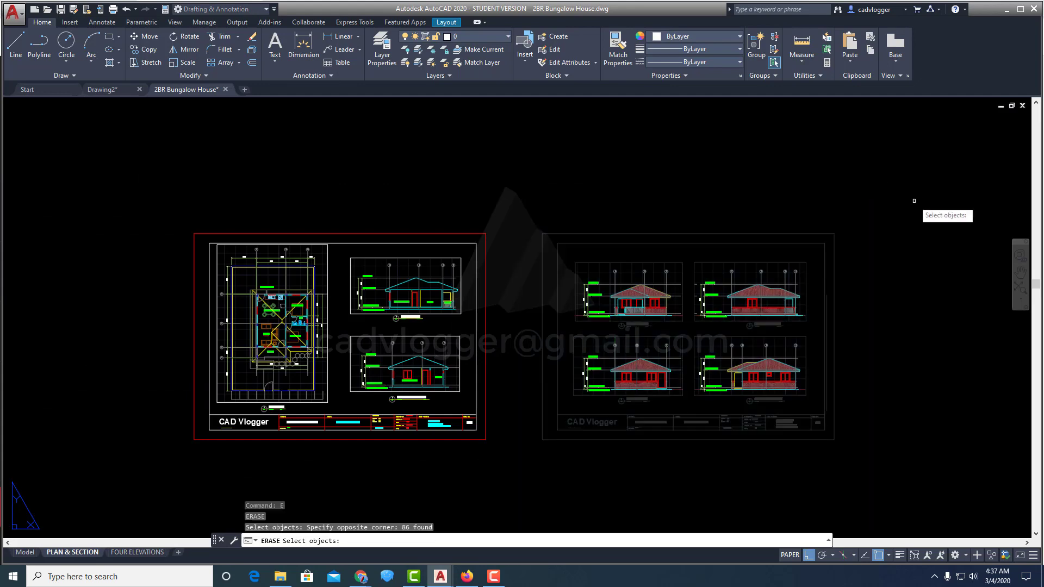
key("Return")
type("z")
key("Return")
type("e")
key("Return")
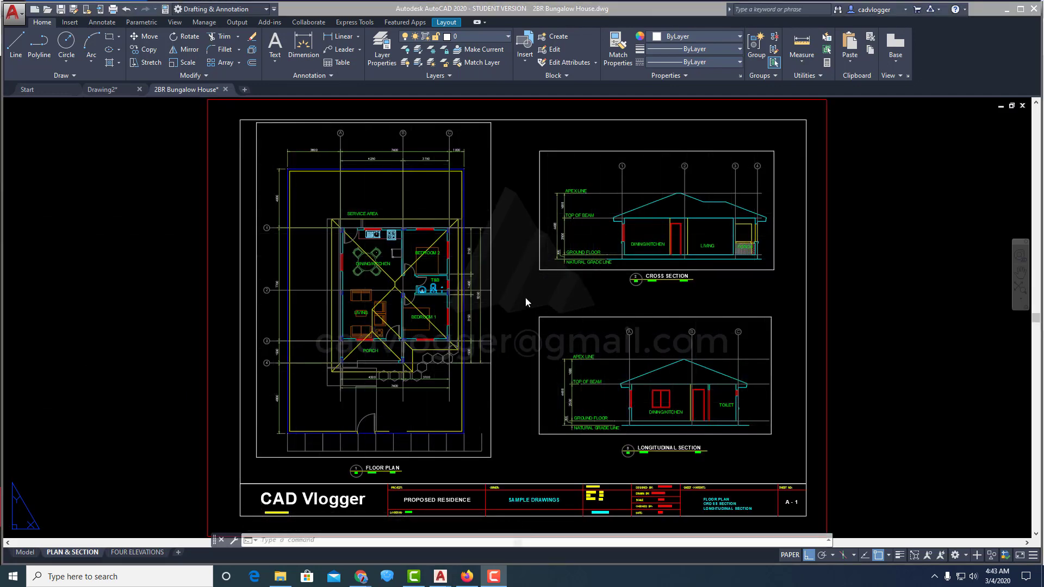
Step: Zoom in and out around the floor plan in the layout viewport
scroll(416, 312, "up", 7)
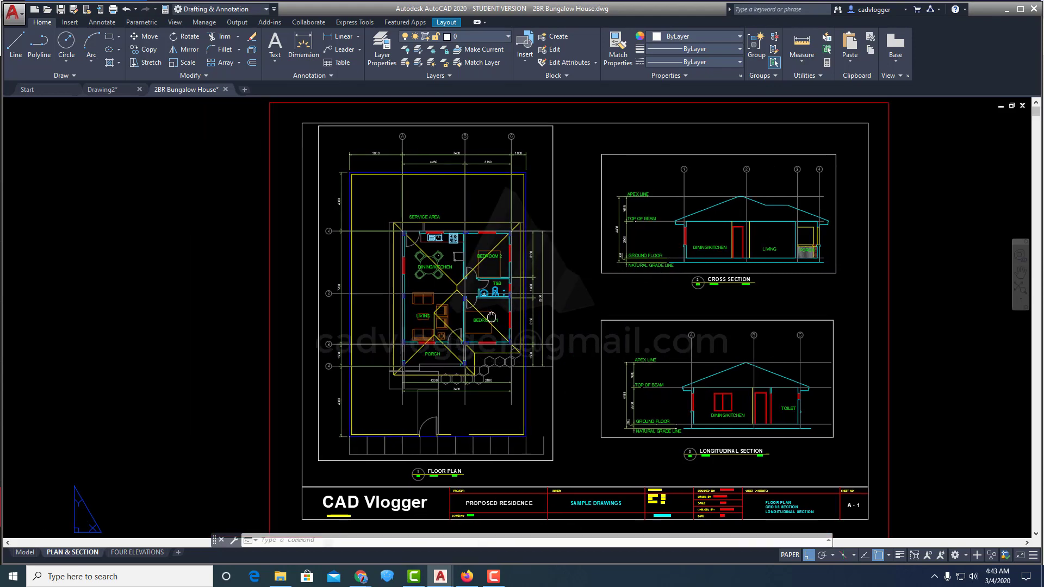
scroll(484, 257, "down", 2)
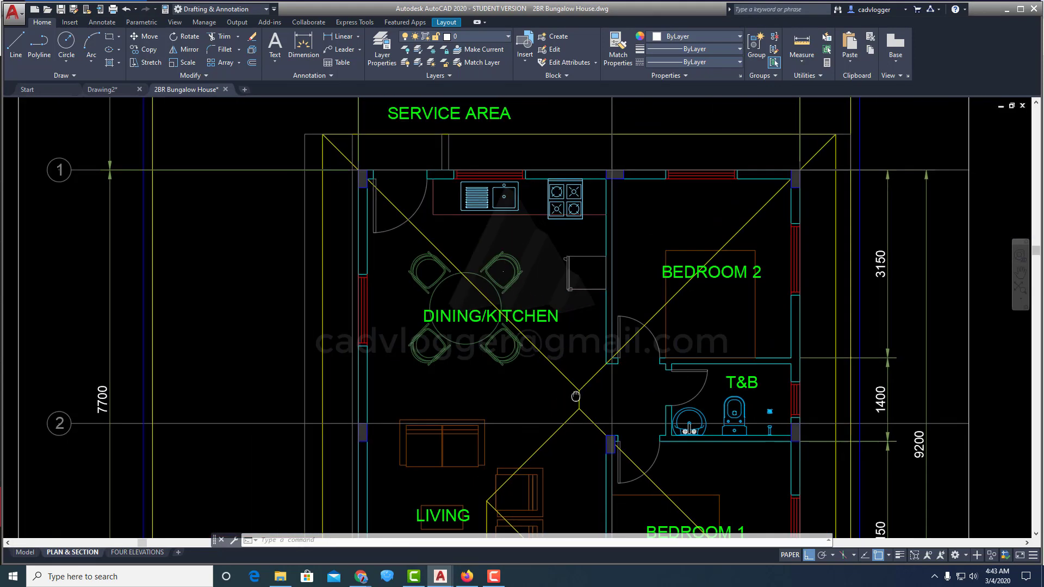
scroll(445, 438, "up", 2)
scroll(445, 438, "down", 2)
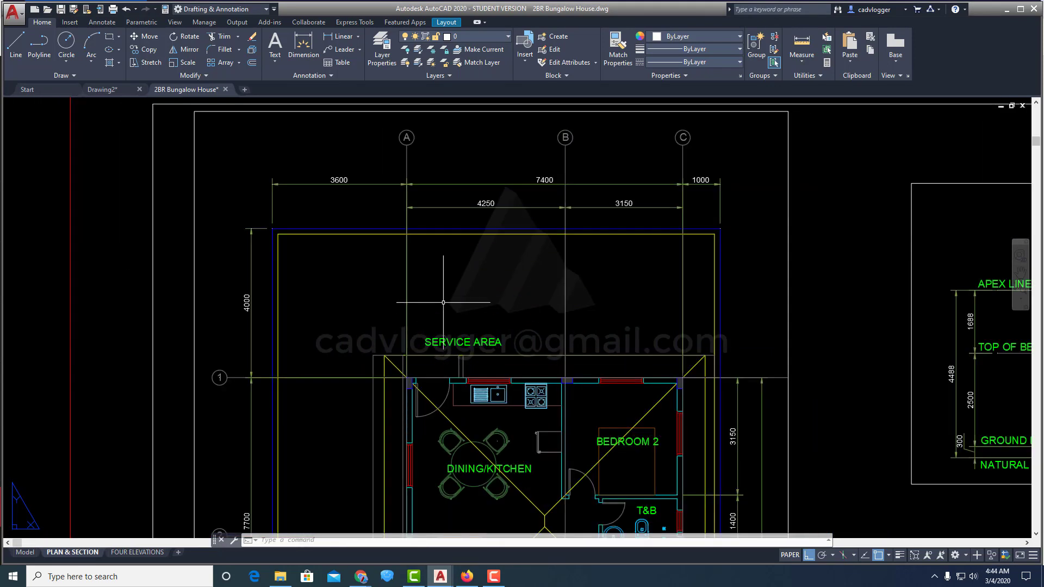
scroll(506, 206, "up", 4)
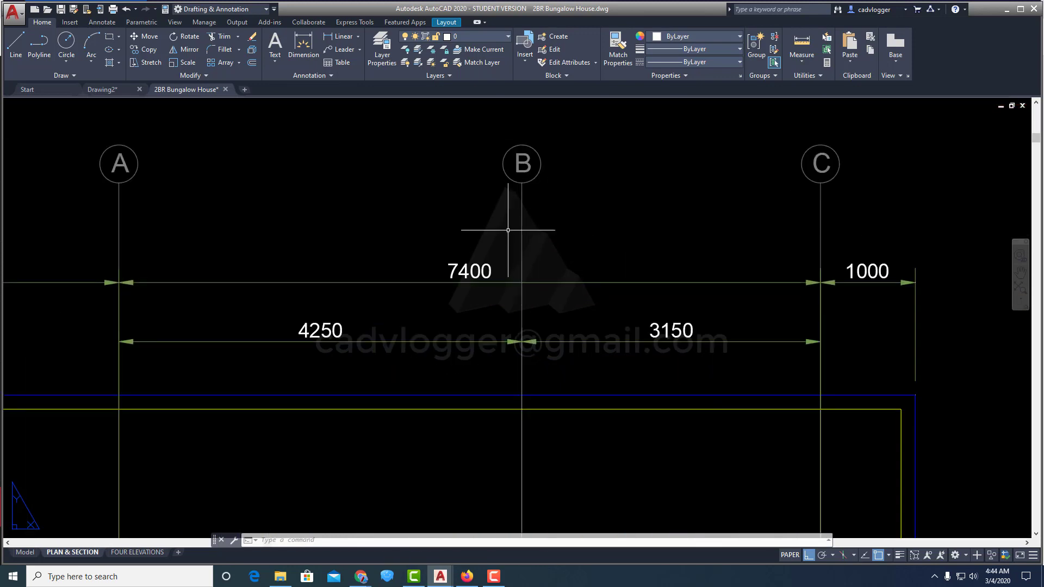
scroll(498, 221, "down", 4)
Step: Switch to model space and zoom over the bungalow floor plan
left_click(25, 552)
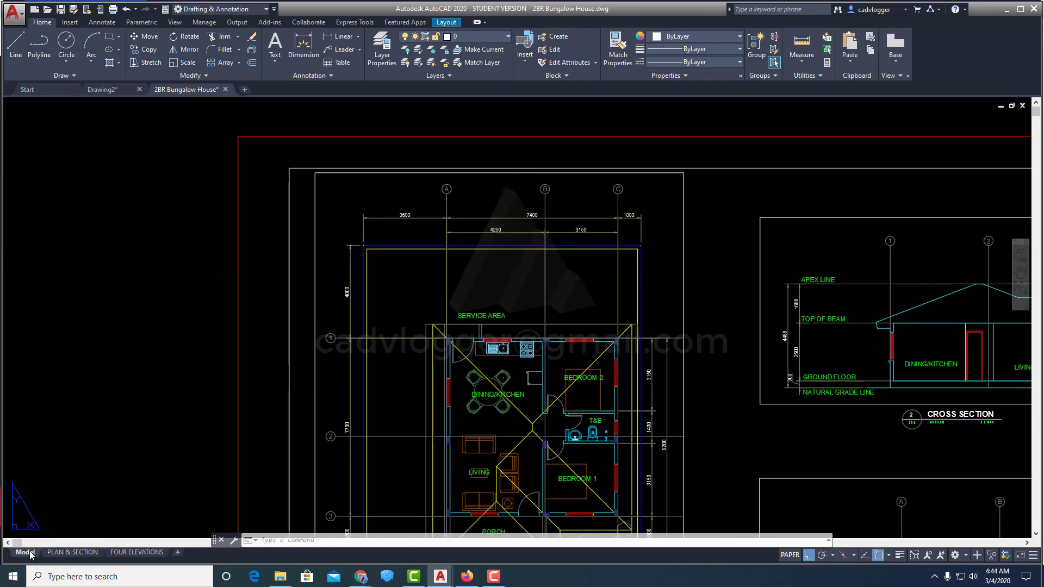
scroll(435, 277, "up", 2)
scroll(446, 280, "down", 4)
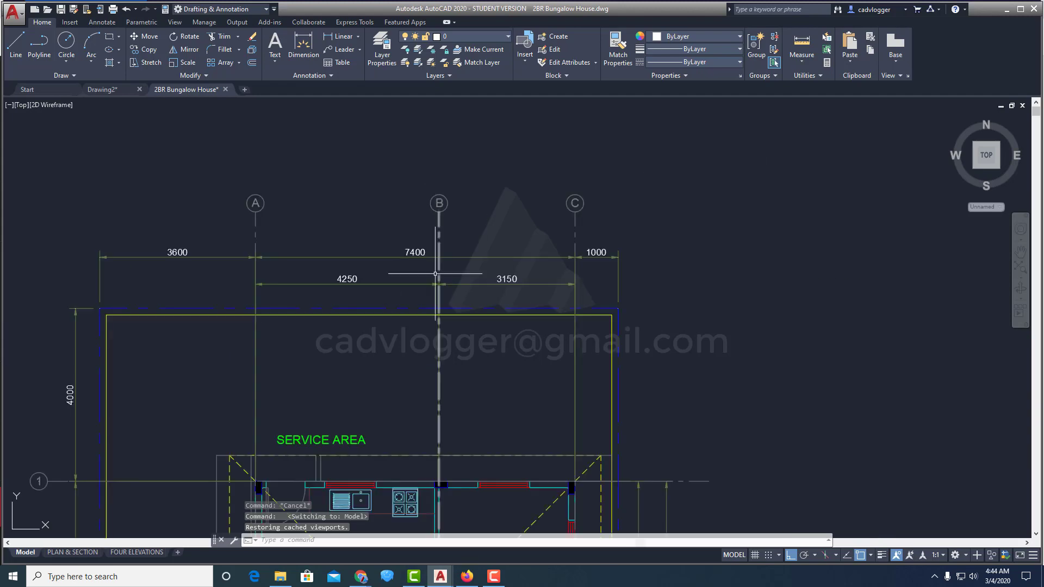
scroll(416, 172, "up", 5)
scroll(625, 184, "up", 1)
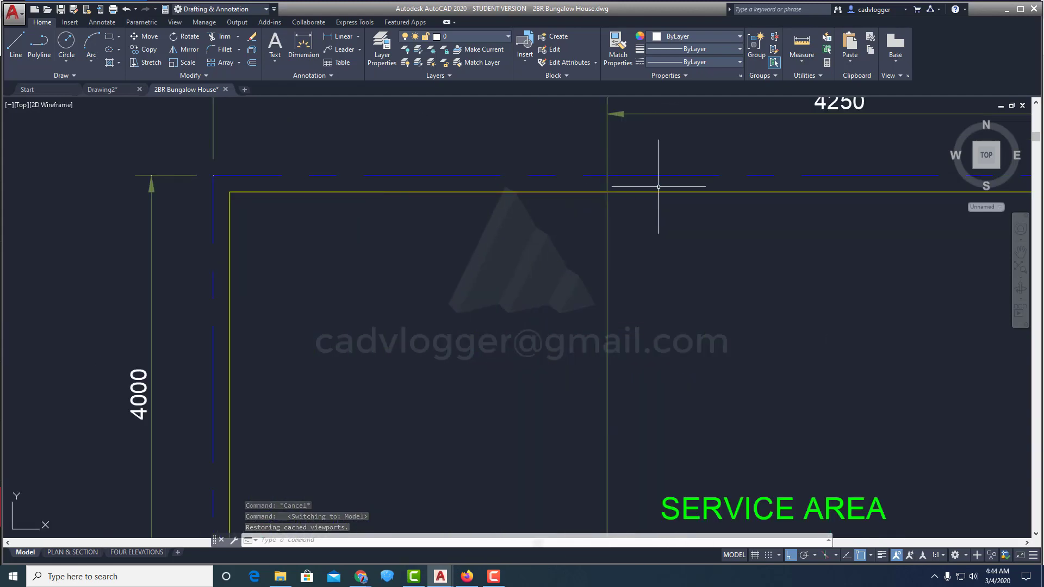
scroll(570, 191, "down", 4)
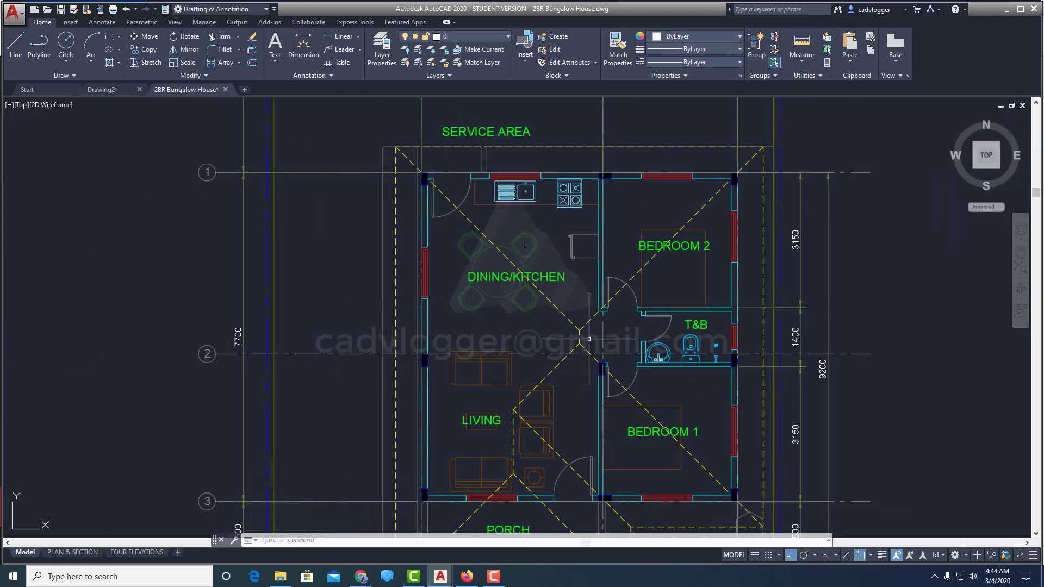
scroll(568, 332, "up", 2)
scroll(566, 329, "down", 2)
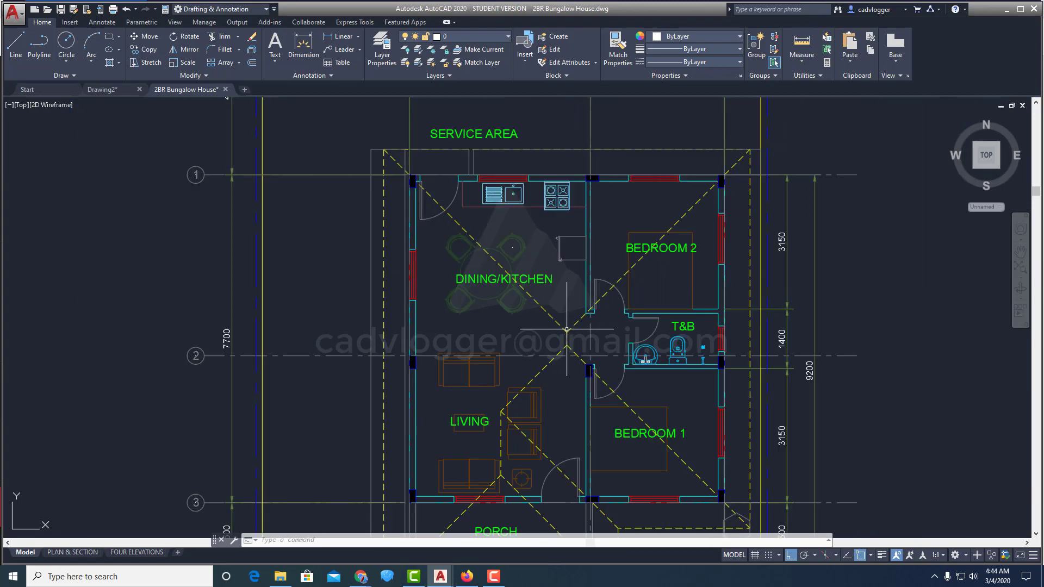
Step: Return to PLAN & SECTION, zoom extents on sheet A-1, and begin setting PSLTSCALE
left_click(81, 552)
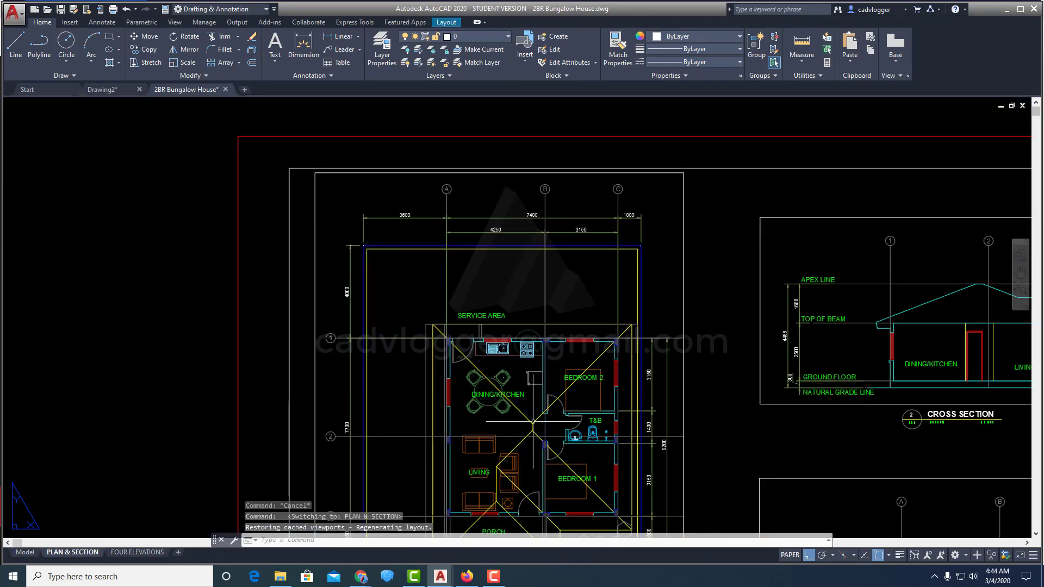
scroll(489, 391, "up", 3)
scroll(511, 408, "down", 5)
middle_click_drag(520, 414, 522, 324)
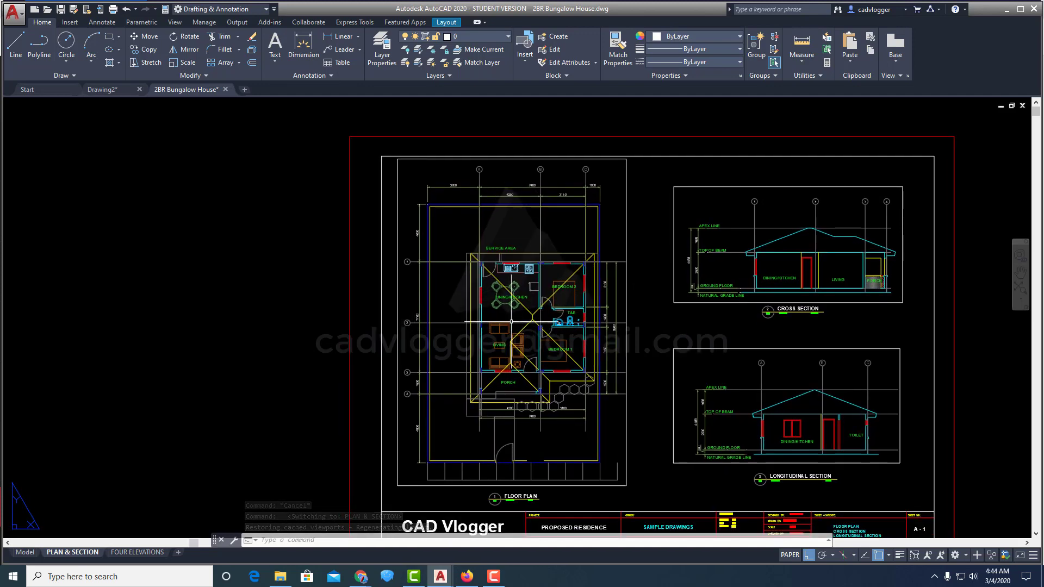
type("z")
key("Return")
type("e")
key("Return")
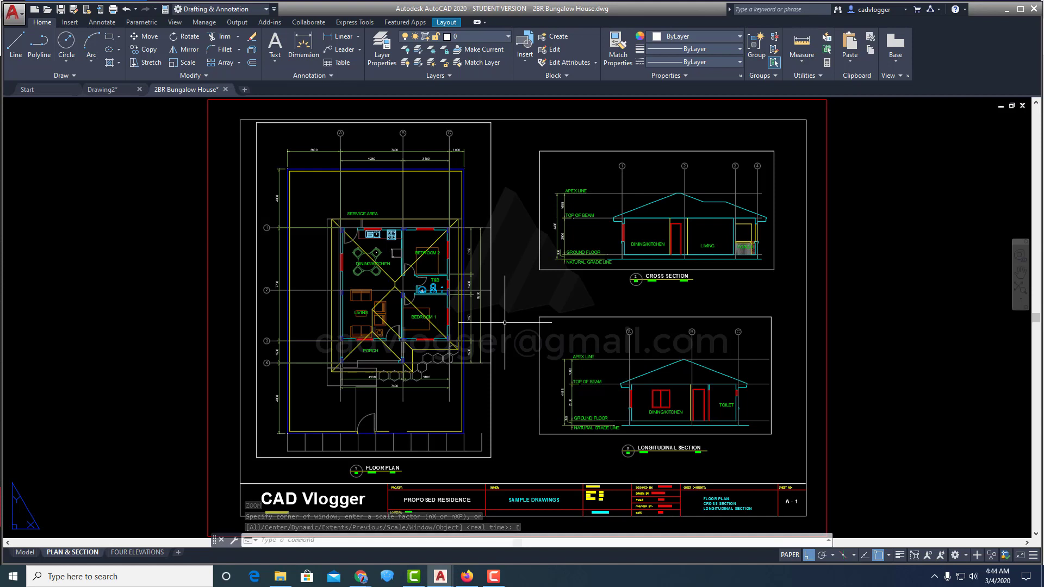
type("P")
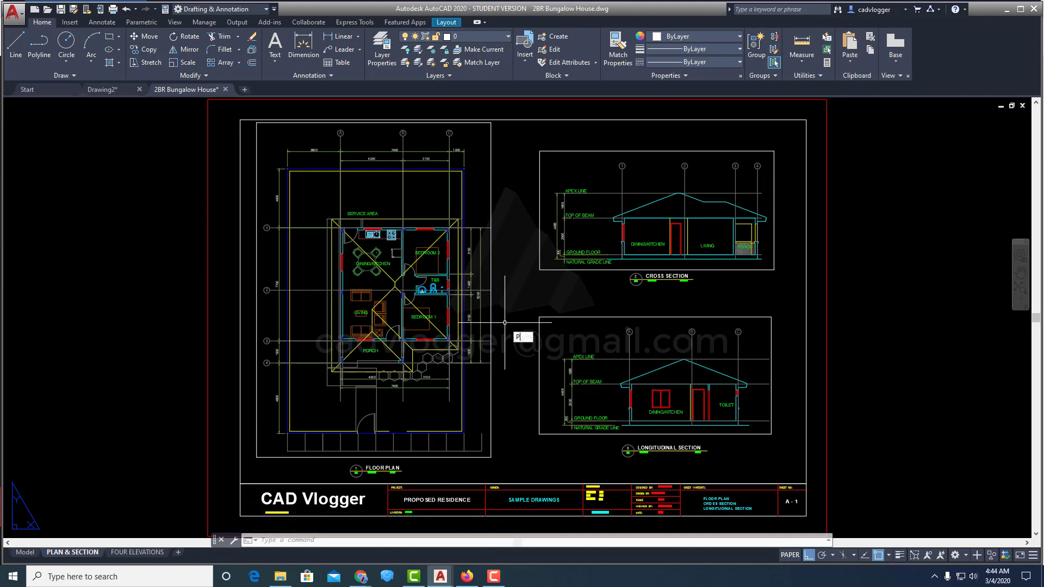
type("S")
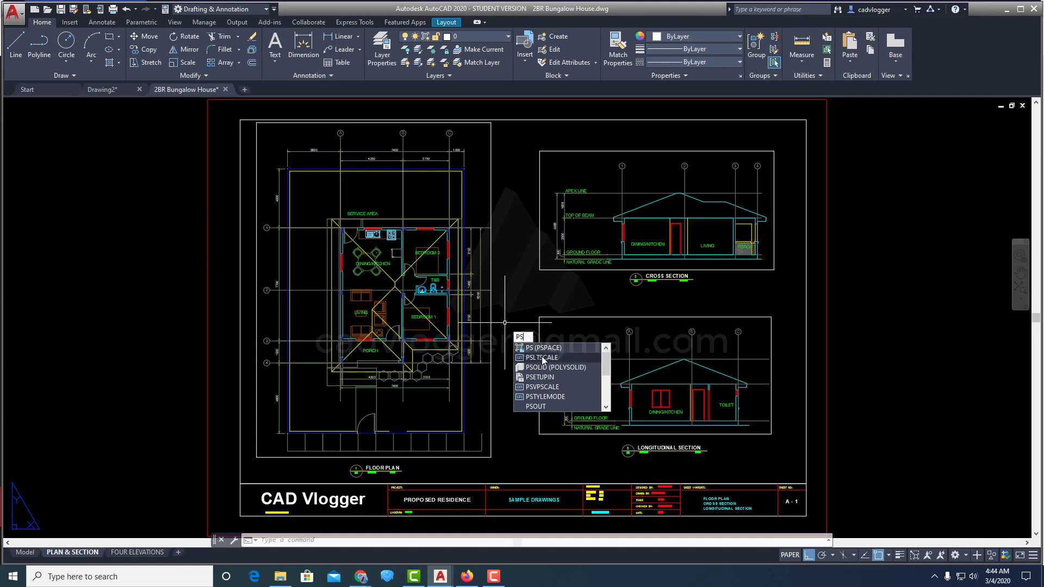
left_click(551, 358)
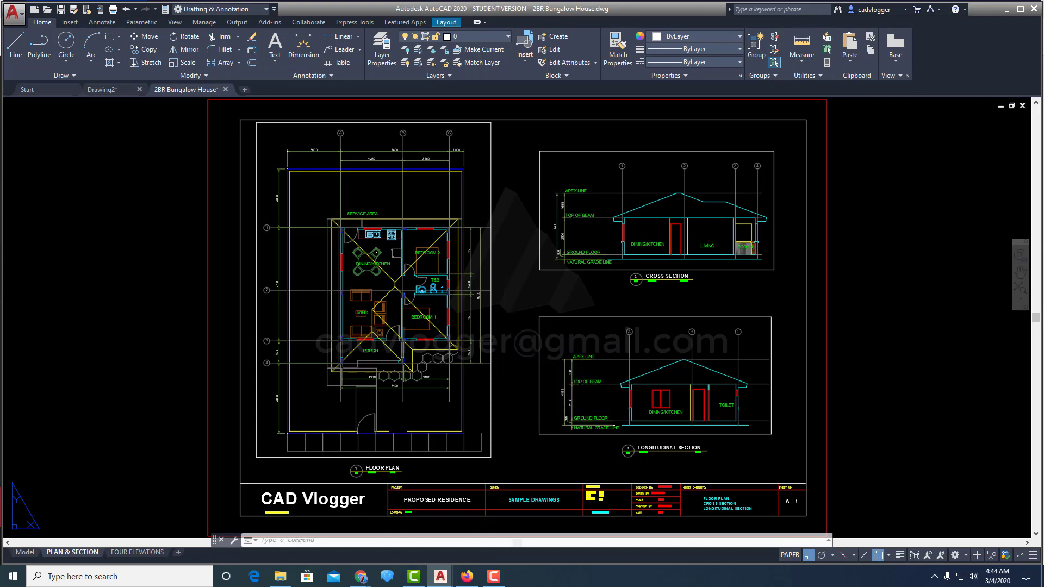
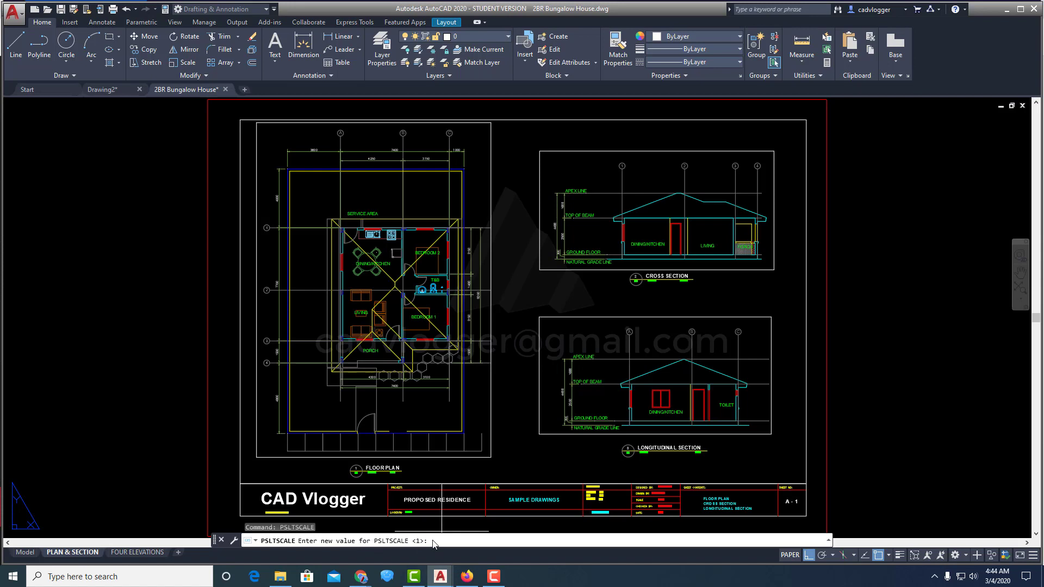
Step: Set PSLTSCALE to 0 and regenerate the floor-plan viewport
type("0")
key("Return")
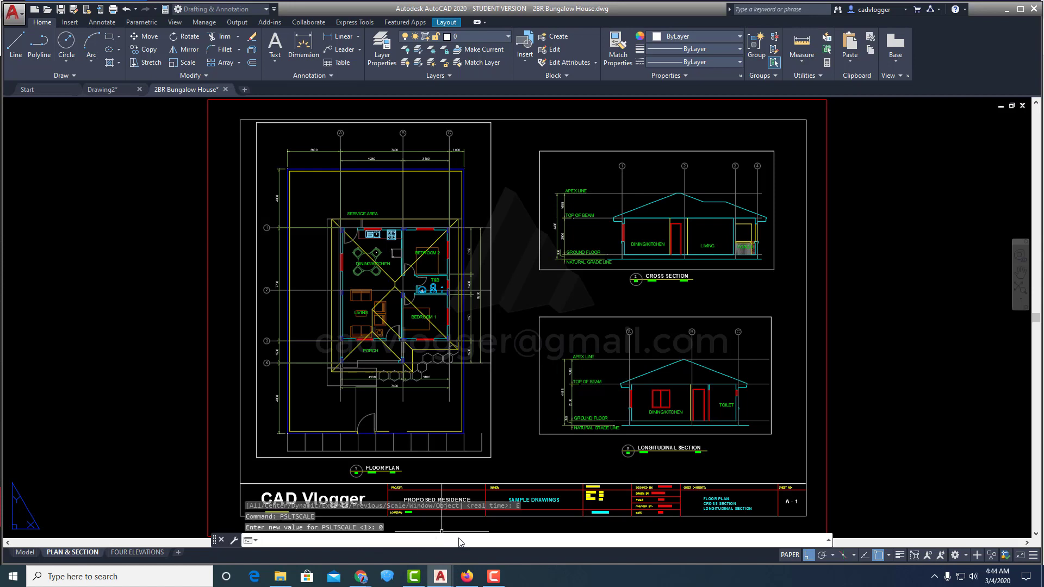
double_click(393, 273)
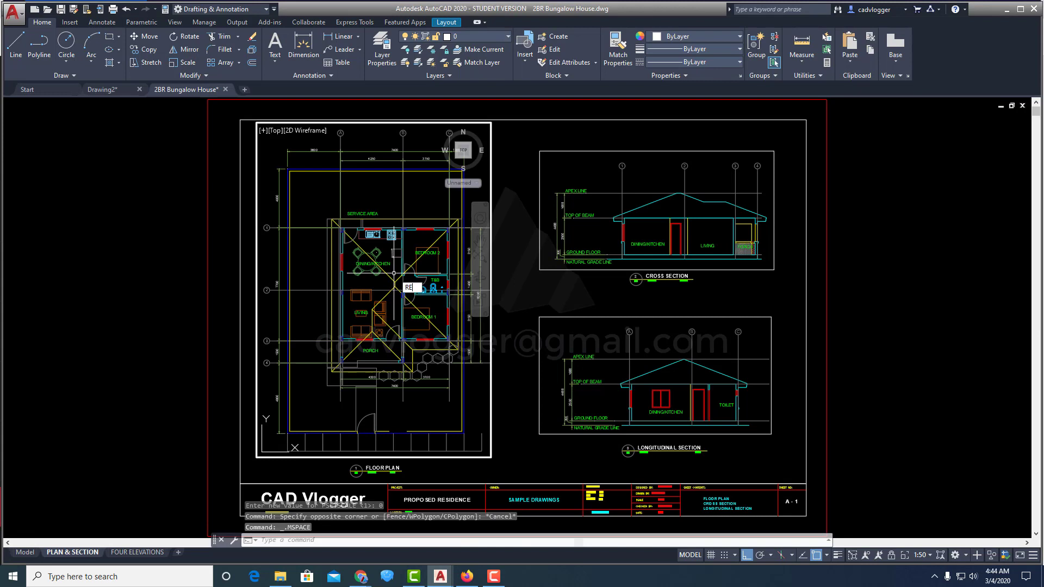
key("Return")
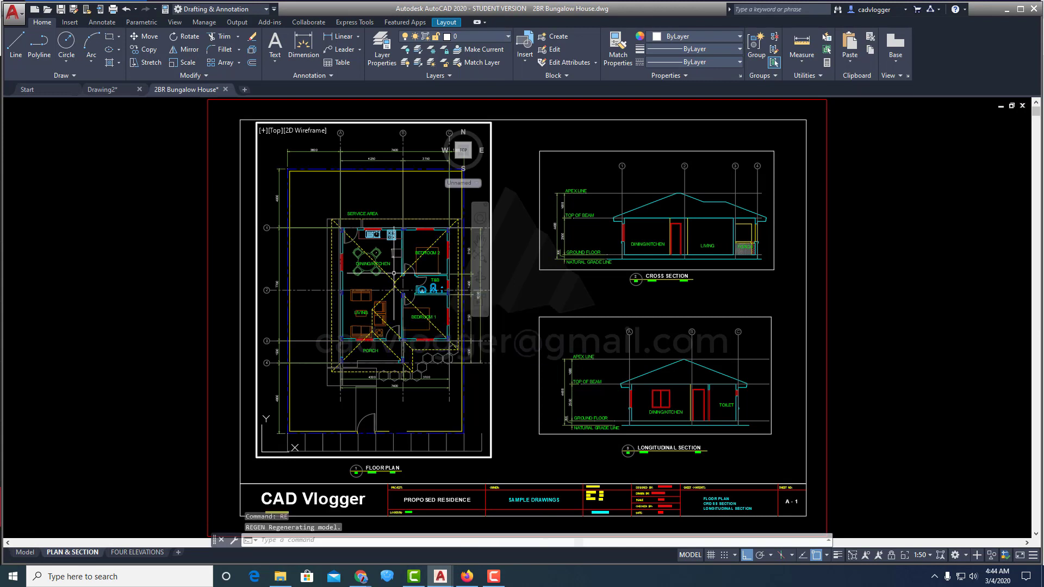
Step: Check the cross-section and longitudinal-section viewports, then switch to the FOUR ELEVATIONS sheet
left_click(630, 240)
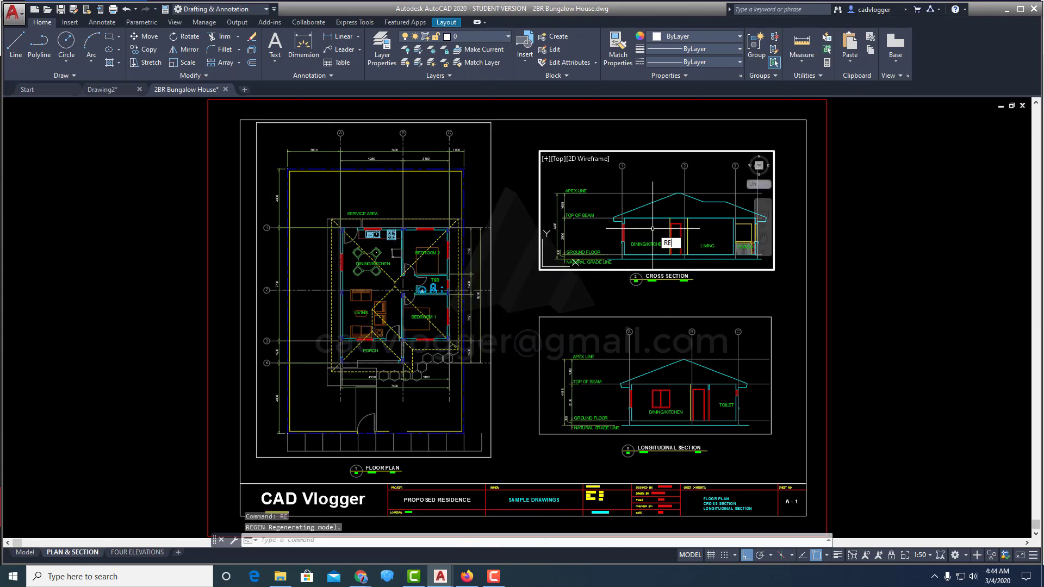
left_click(652, 371)
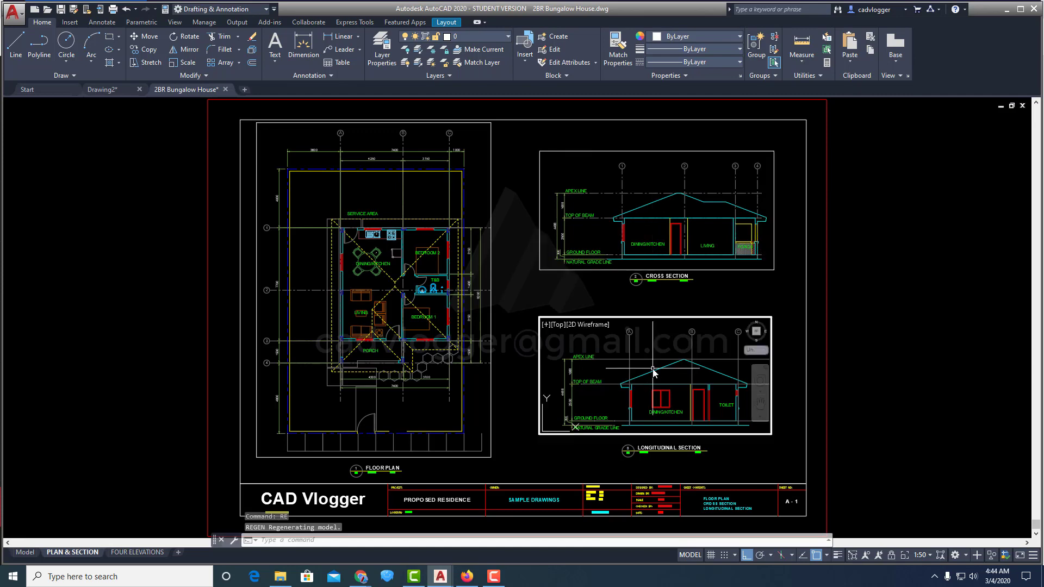
double_click(144, 447)
left_click(138, 553)
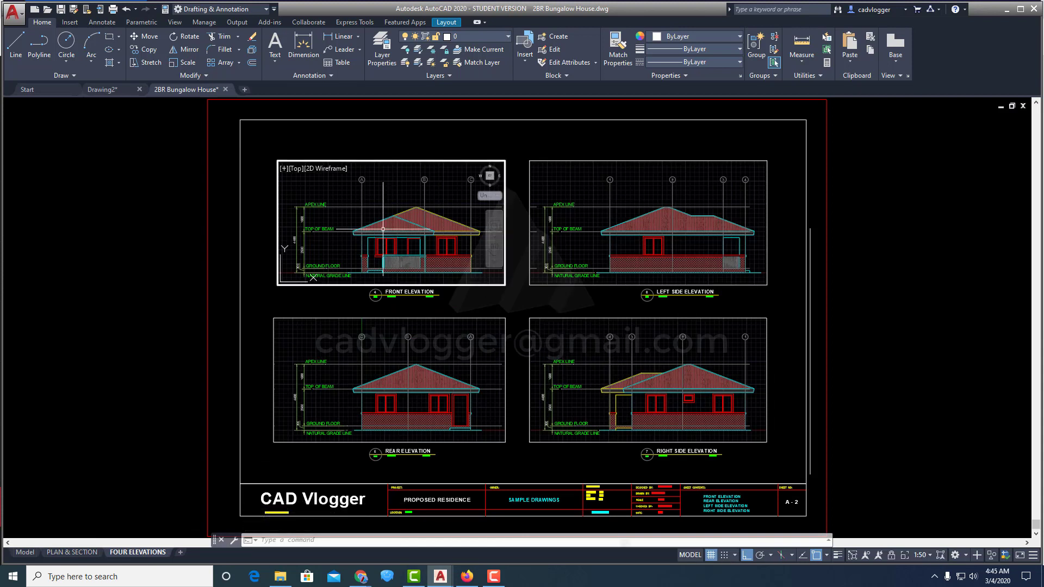
Step: Set PSLTSCALE to 0 on the elevations sheet and regenerate with RE
key("Escape")
key("Escape")
key("Escape")
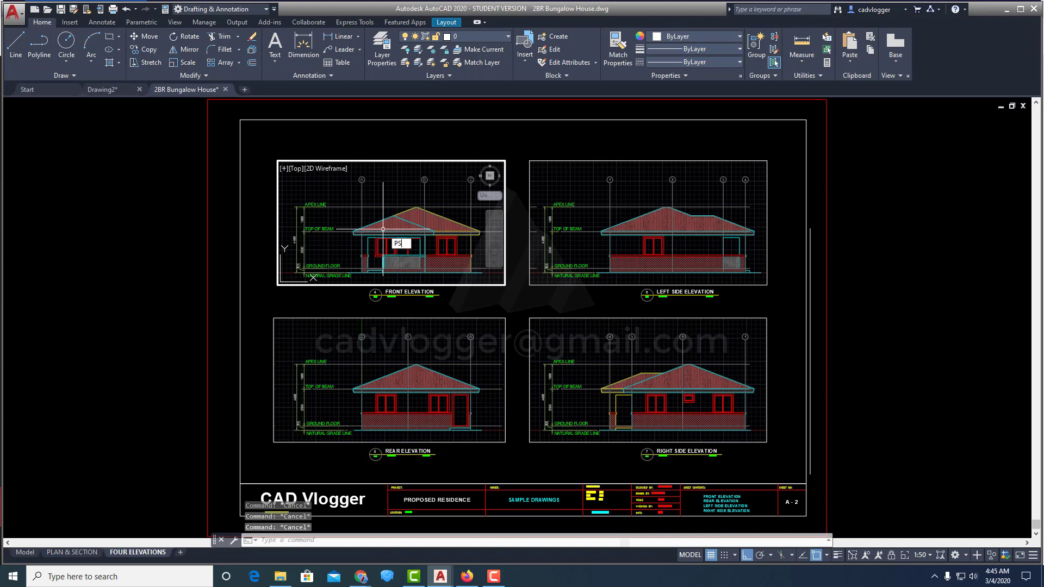
key("BackSpace")
key("BackSpace")
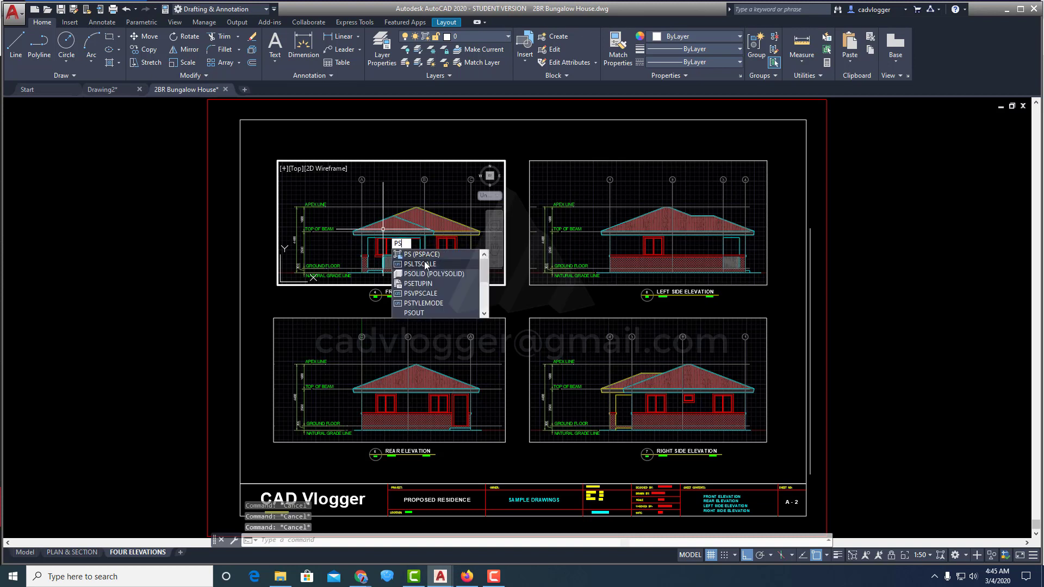
left_click(426, 264)
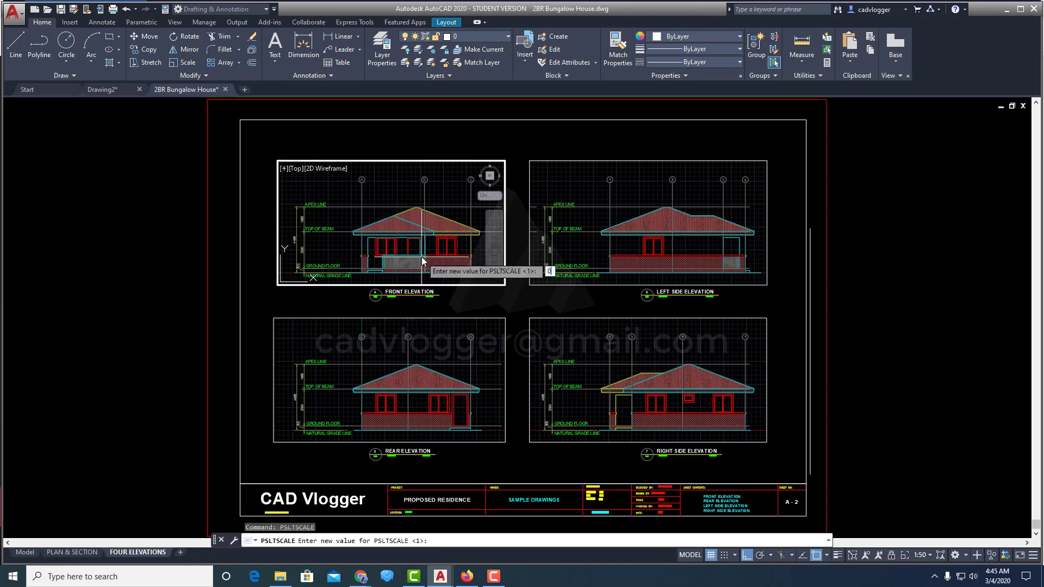
type("0")
key("Return")
type("RE")
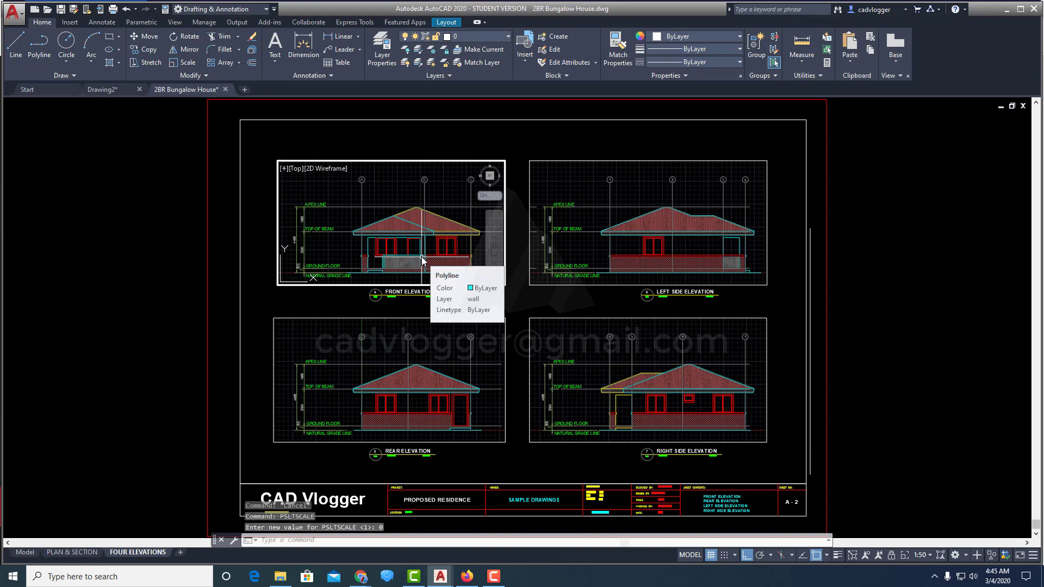
key("Return")
Step: Step through the Rear, Right Side and Left Side elevation viewports, returning to paper space
left_click(414, 340)
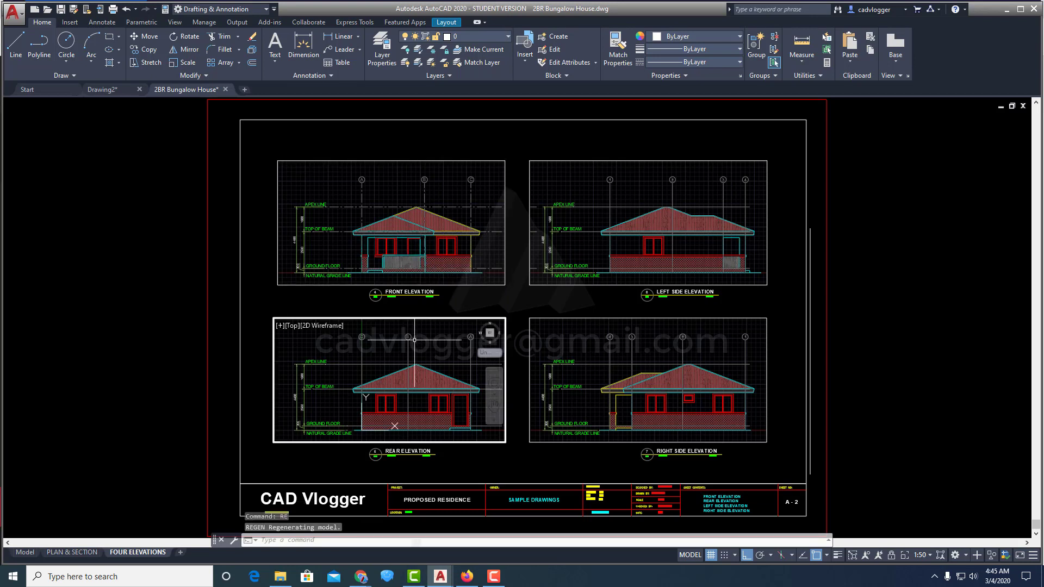
left_click(674, 344)
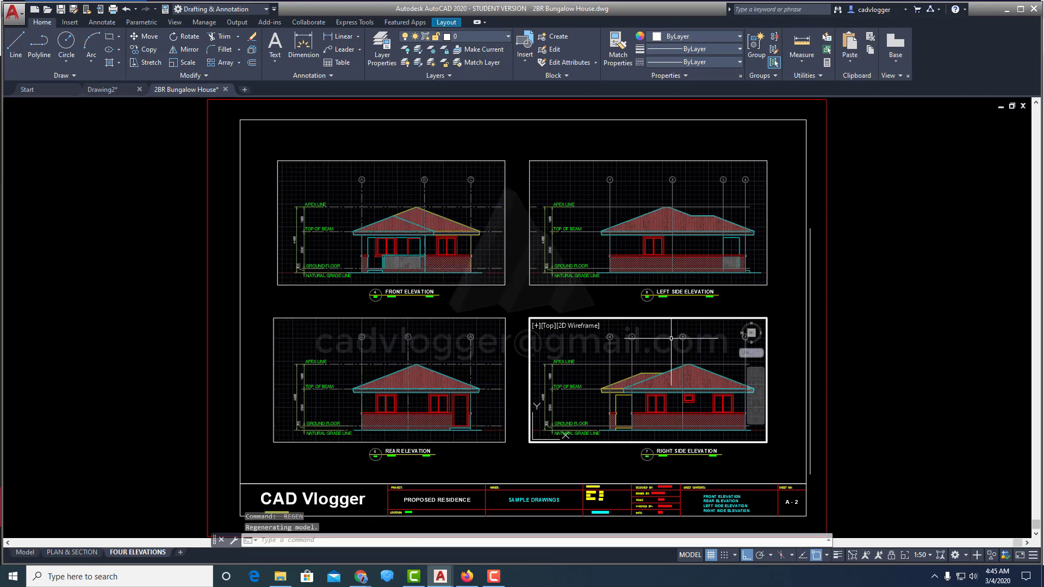
left_click(647, 197)
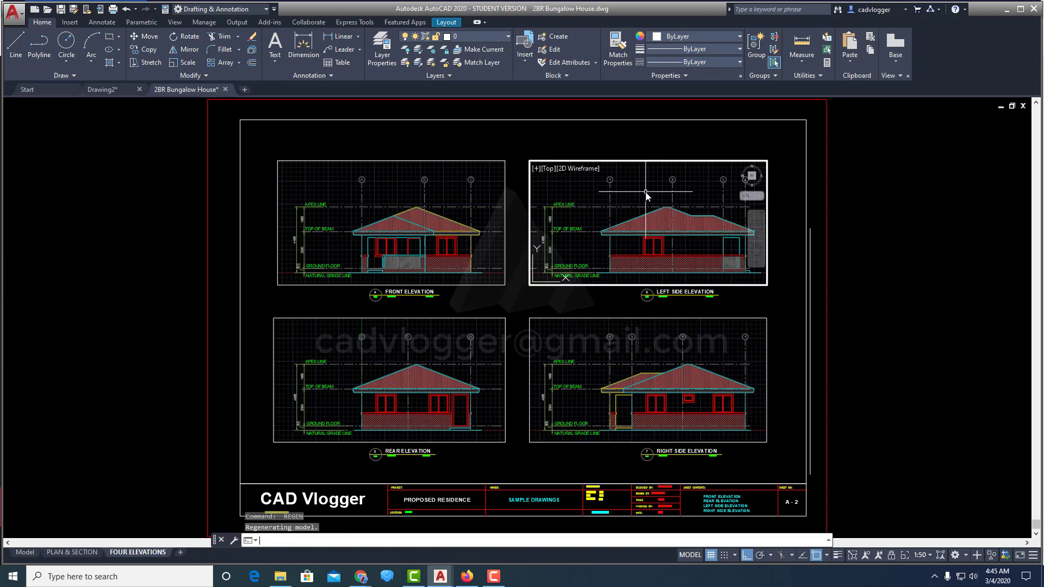
key("Escape")
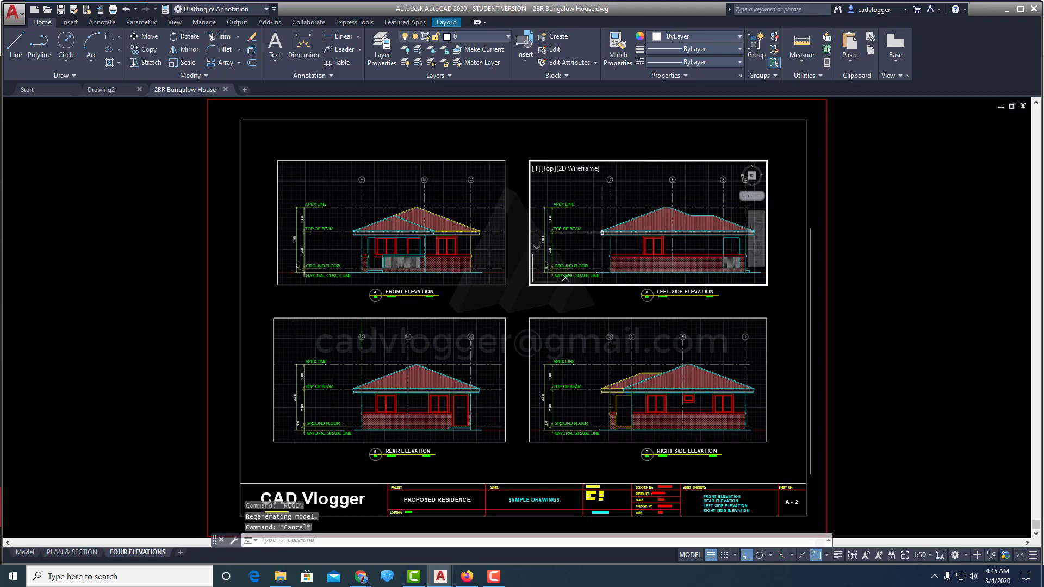
key("Return")
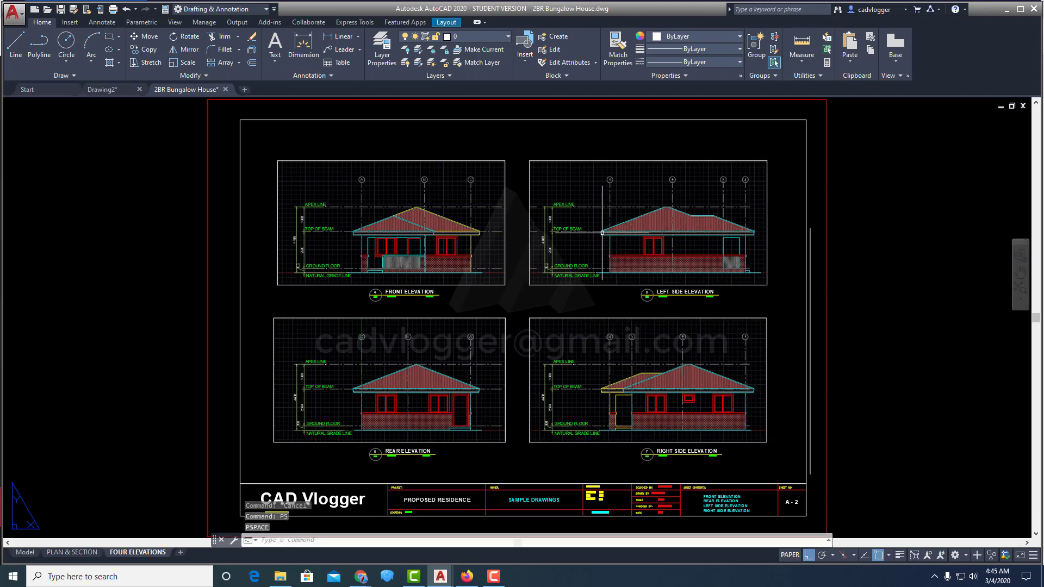
double_click(602, 233)
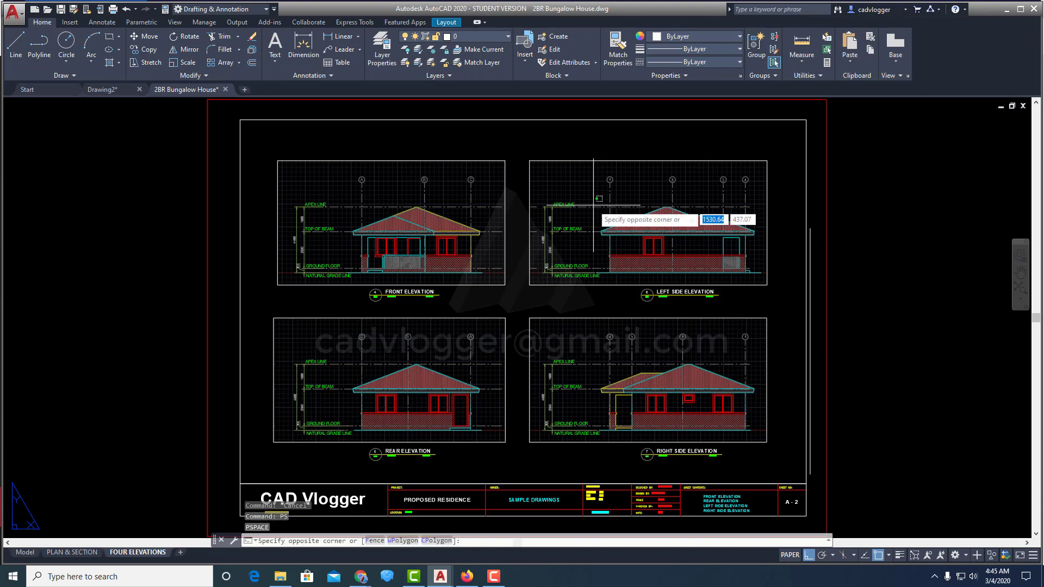
double_click(609, 140)
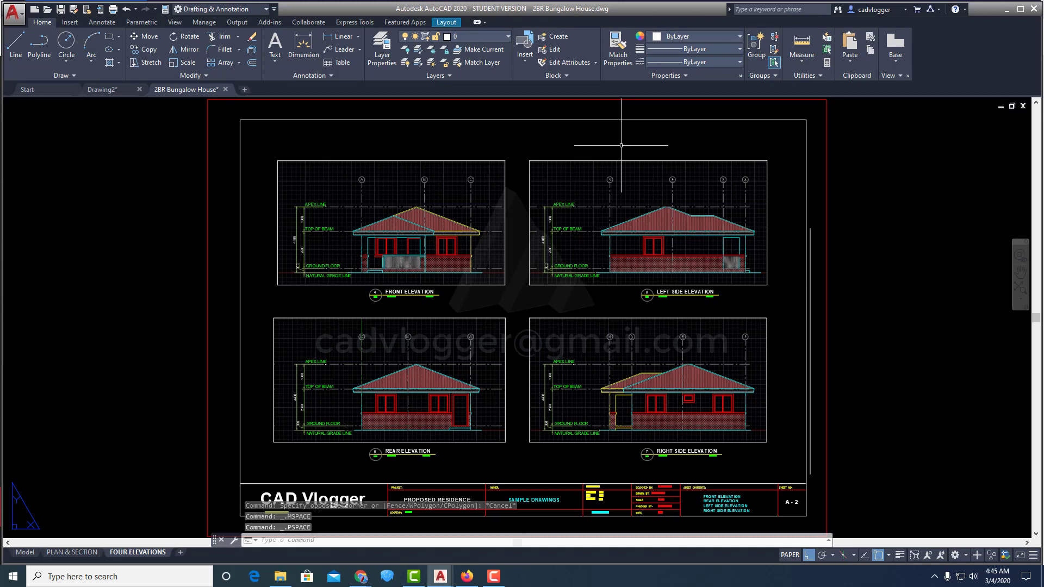
Step: Toggle between model and paper space with MS/PS and cycle viewports with Ctrl+R
type("ms")
key("Return")
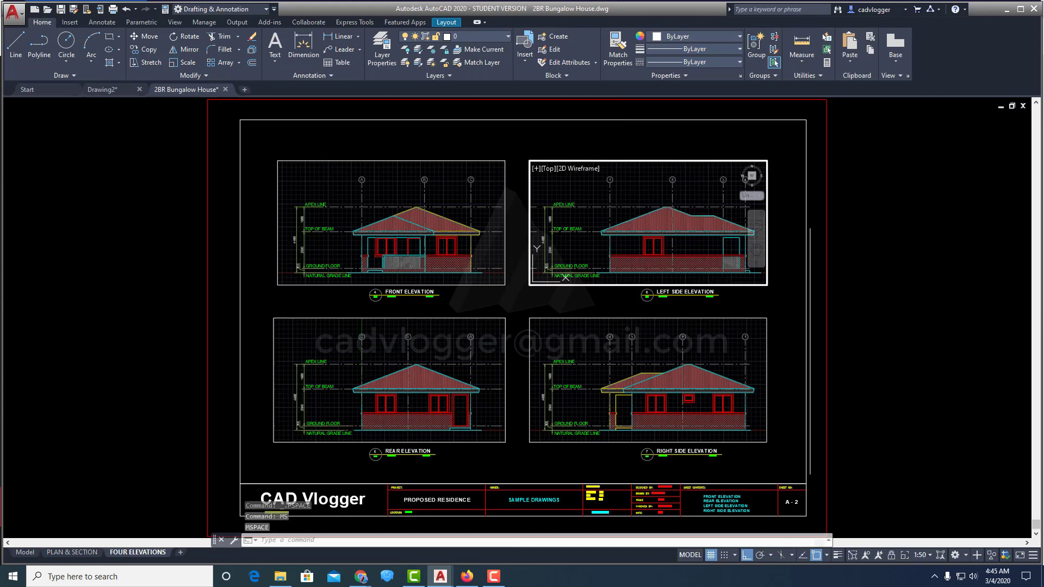
key("ctrl+r")
key("ctrl+r")
key("ctrl+r")
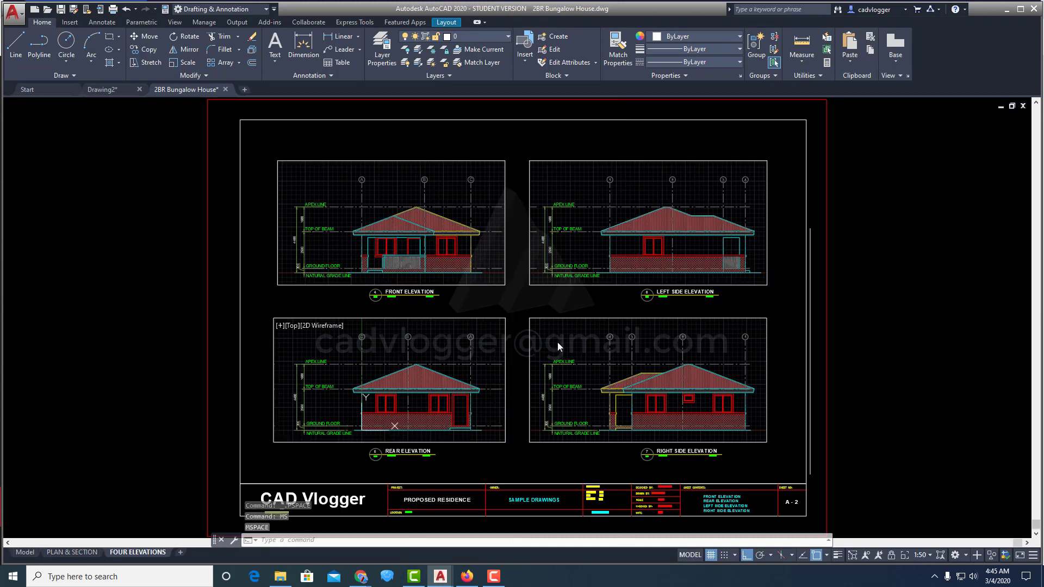
type("ps")
key("Return")
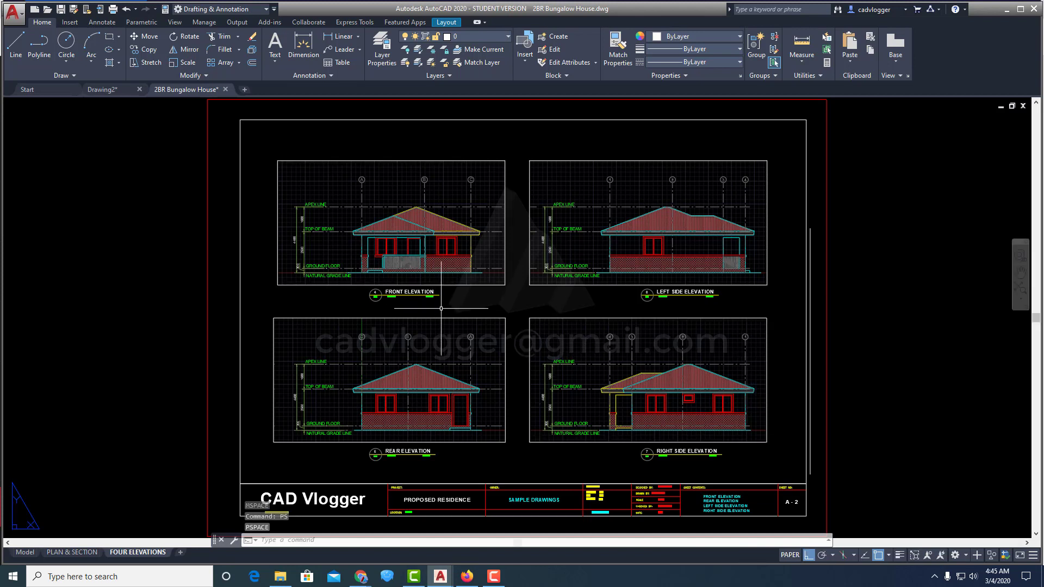
double_click(550, 335)
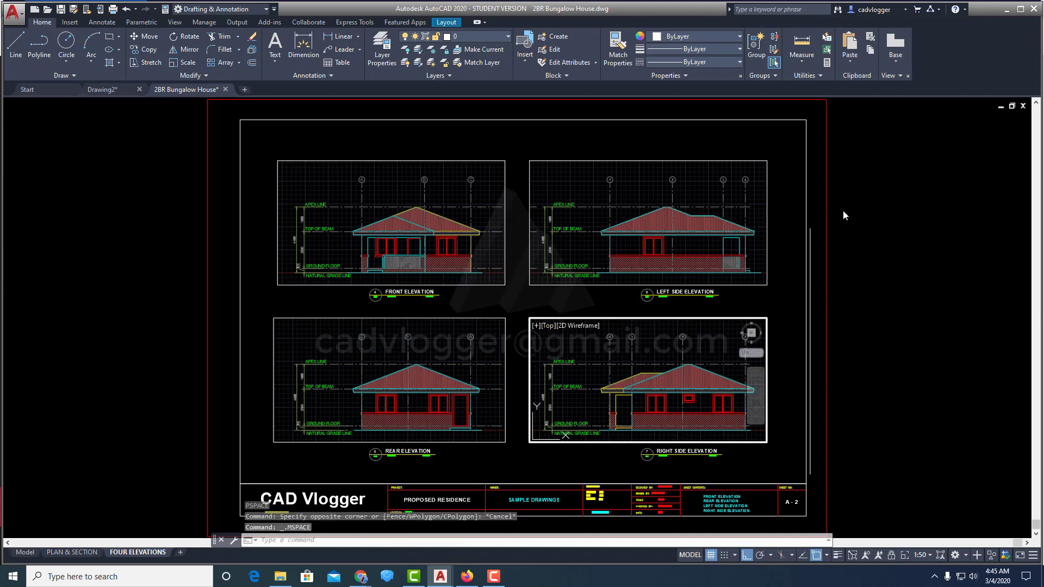
double_click(856, 233)
Step: Erase the stray vertical line to the right of the elevations
type("e")
key("Return")
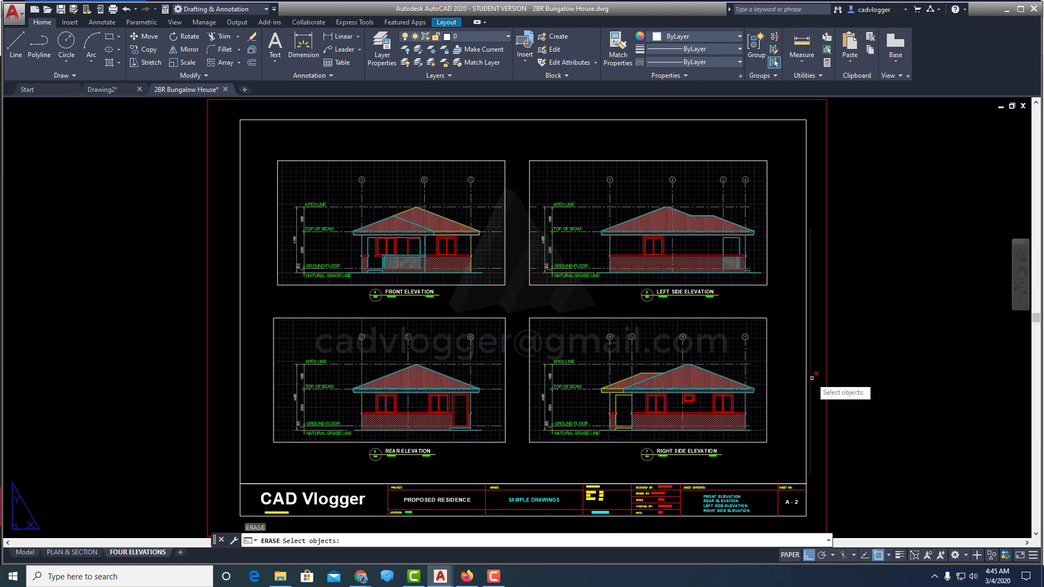
left_click(812, 377)
key("Return")
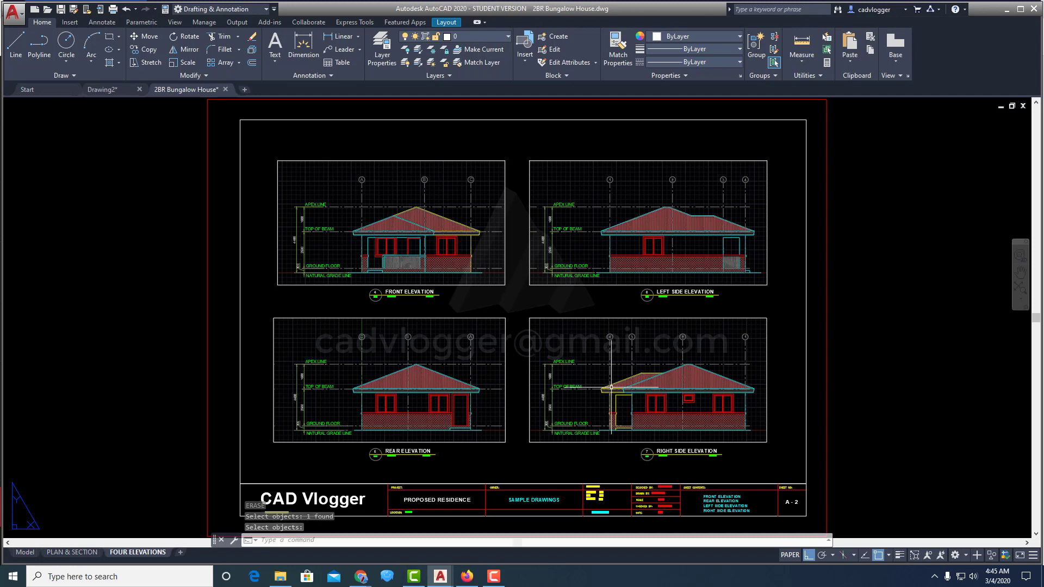
Step: Adjust the front elevation view inside its viewport to frame a single house
scroll(375, 321, "up", 1)
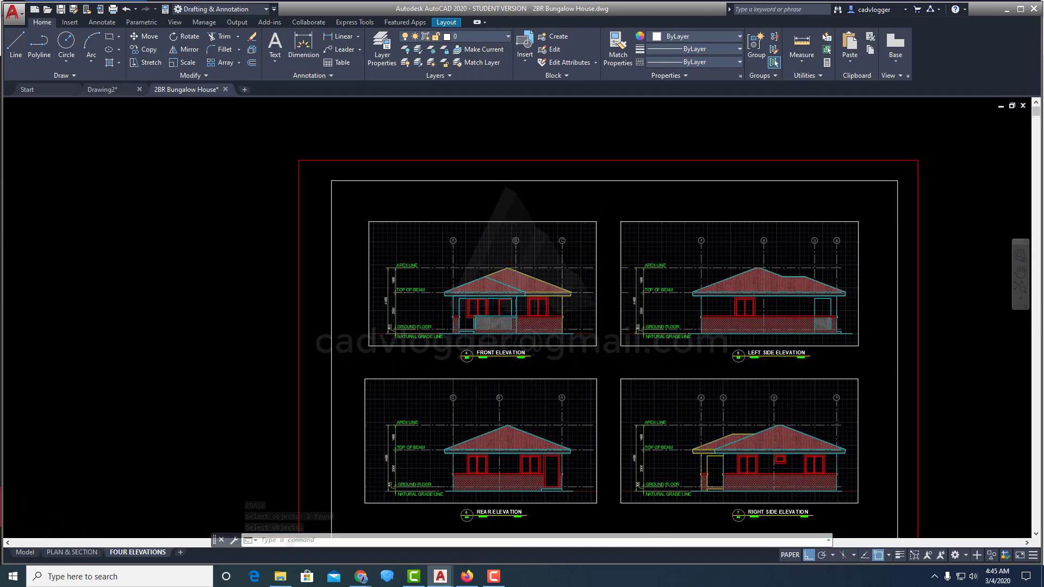
scroll(467, 304, "up", 1)
middle_click_drag(448, 293, 514, 337)
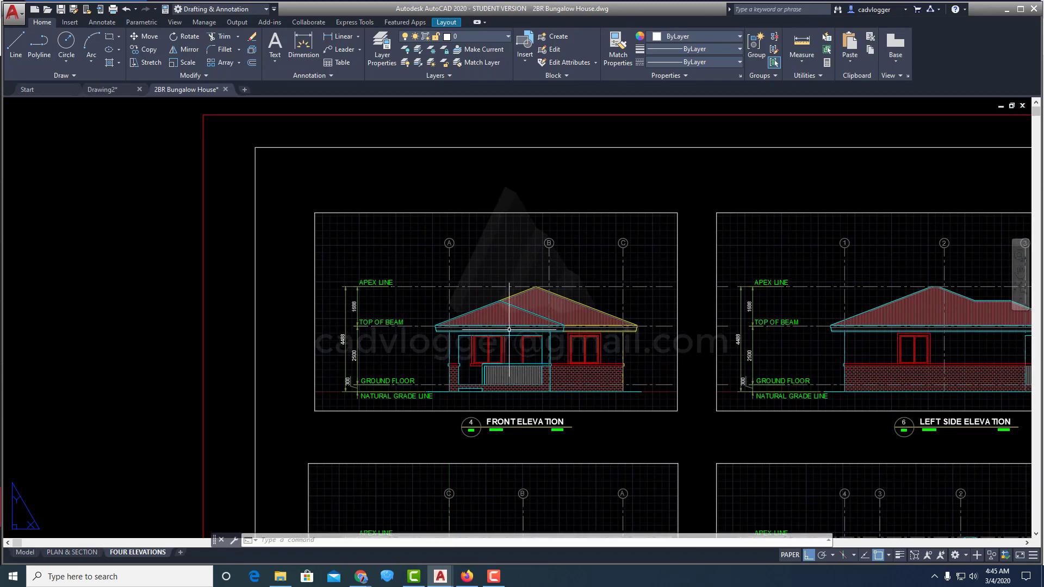
double_click(500, 268)
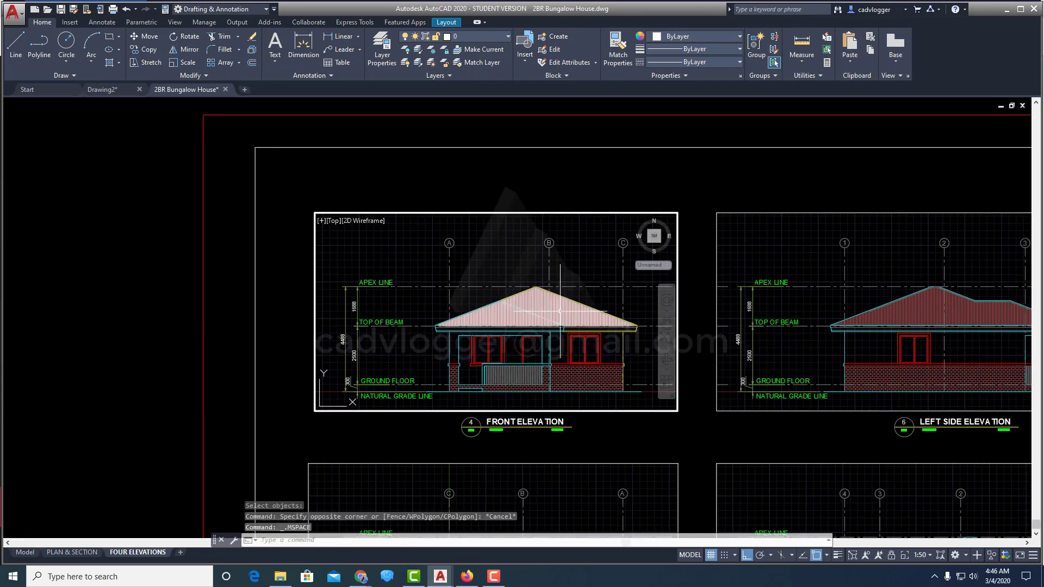
scroll(573, 304, "down", 4)
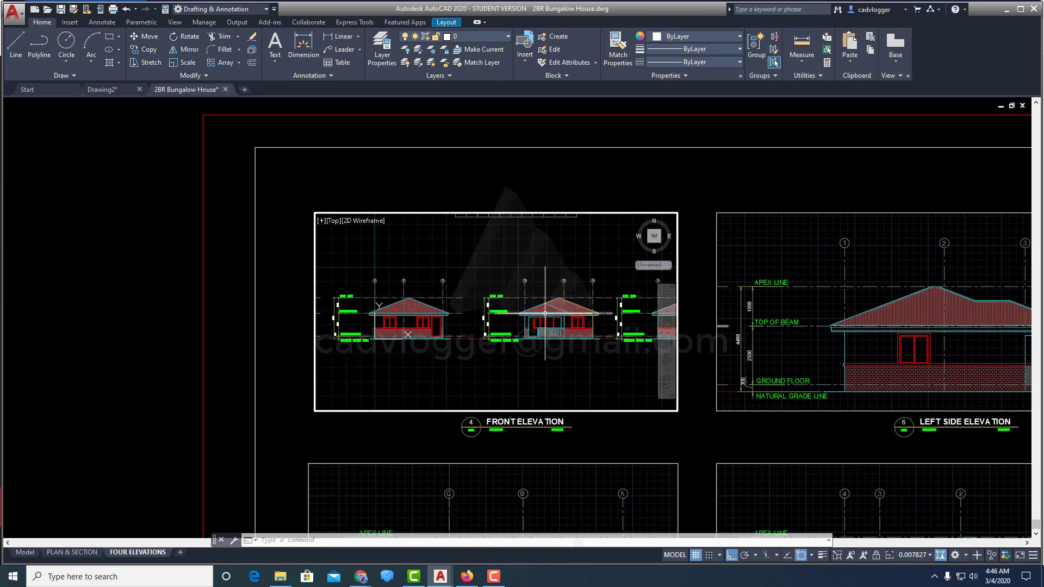
middle_click_drag(572, 304, 566, 304)
double_click(536, 207)
Step: Zoom and pan the sheet in paper space to see the whole layout
scroll(536, 207, "down", 4)
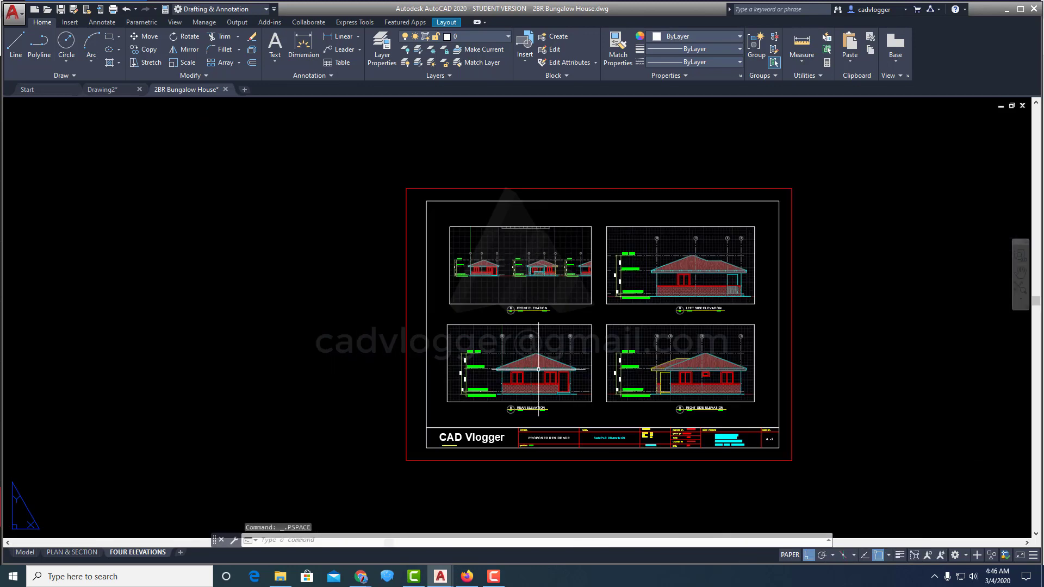
scroll(574, 296, "up", 2)
middle_click_drag(575, 303, 553, 312)
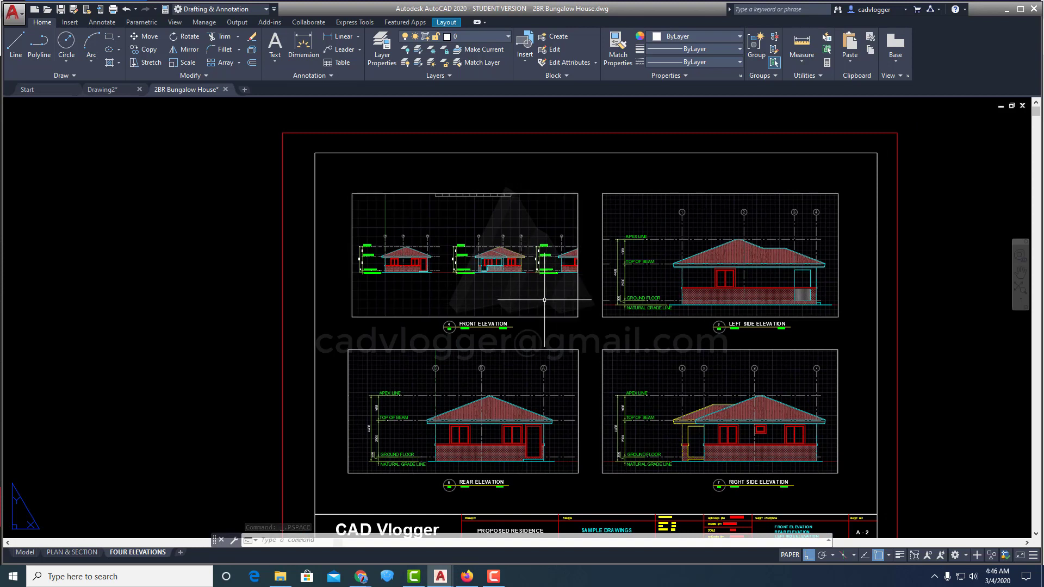
middle_click_drag(538, 274, 547, 276)
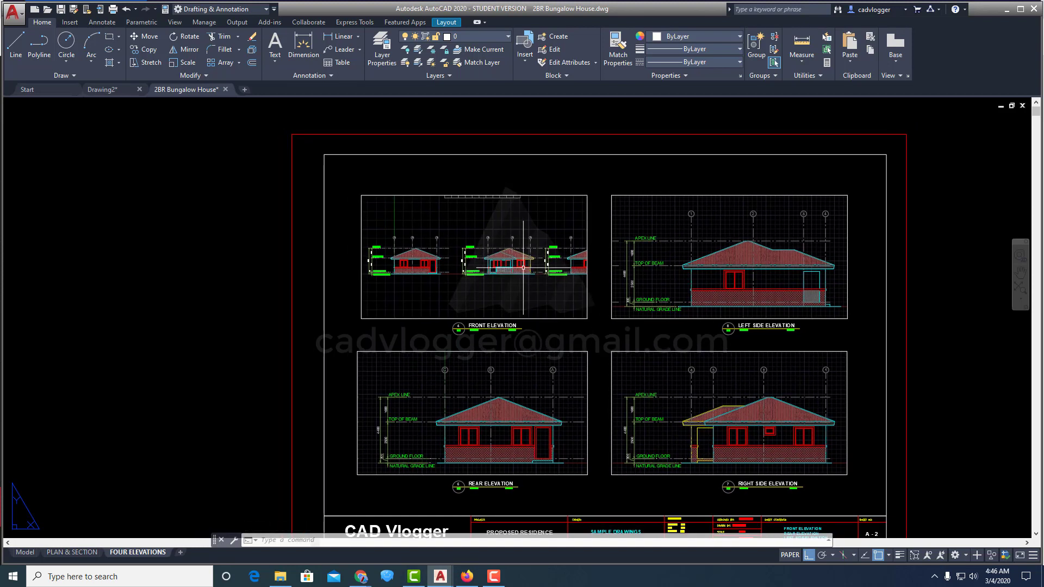
key("Escape")
key("Escape")
key("Escape")
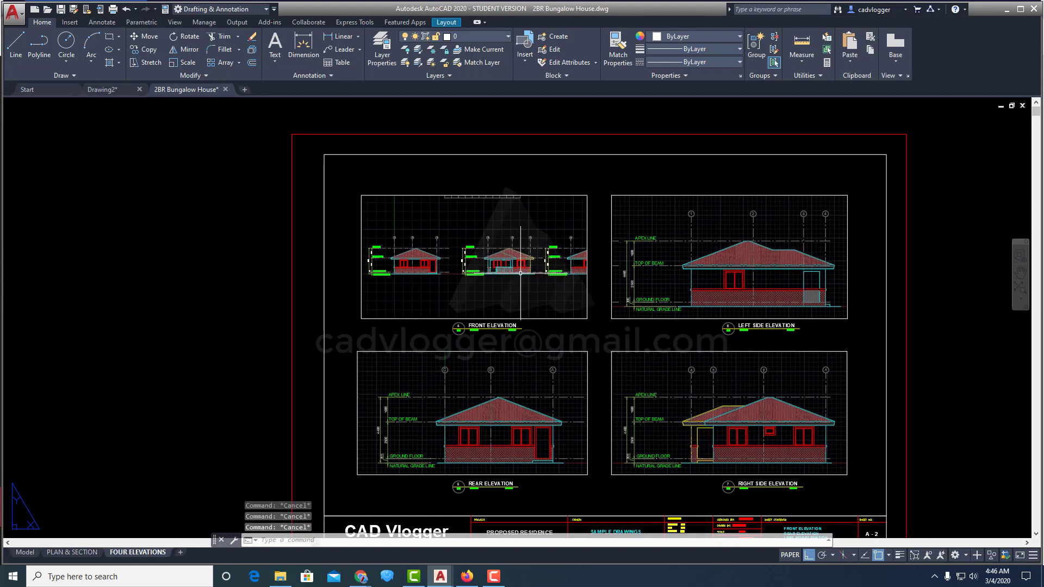
scroll(520, 273, "up", 2)
Step: Undo the accidental view change in the front elevation viewport
double_click(517, 296)
type("u")
key("Return")
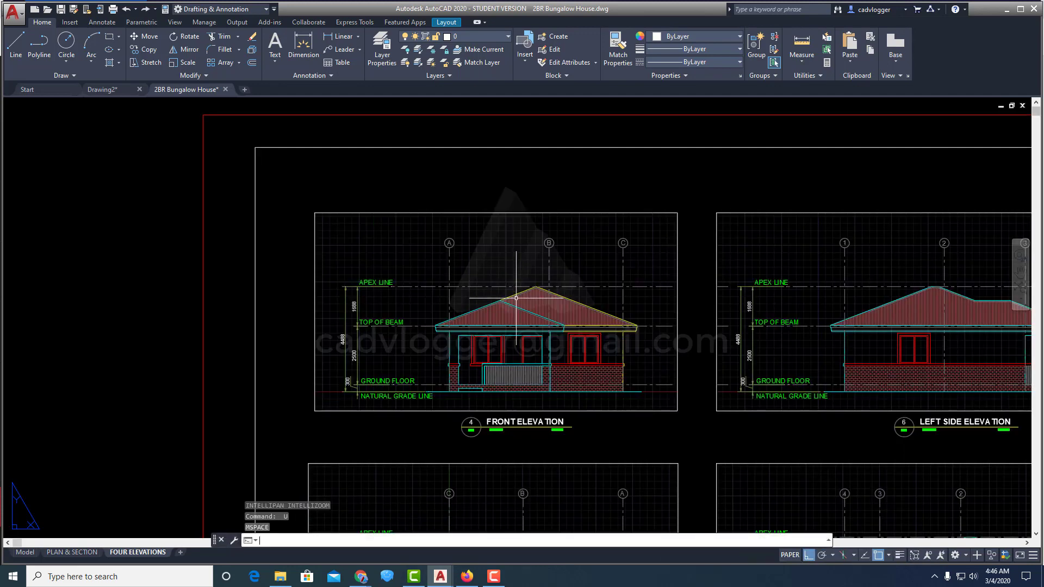
Step: Select all four elevation viewports and set Display Locked to Yes
left_click(519, 222)
left_click(477, 179)
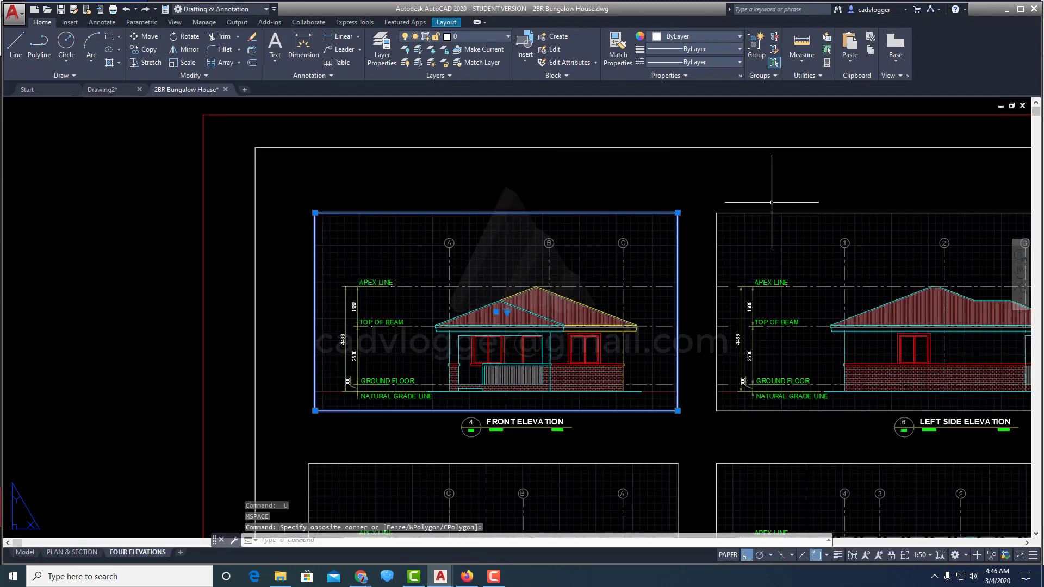
left_click(771, 202)
left_click(707, 232)
left_click(728, 481)
left_click(697, 450)
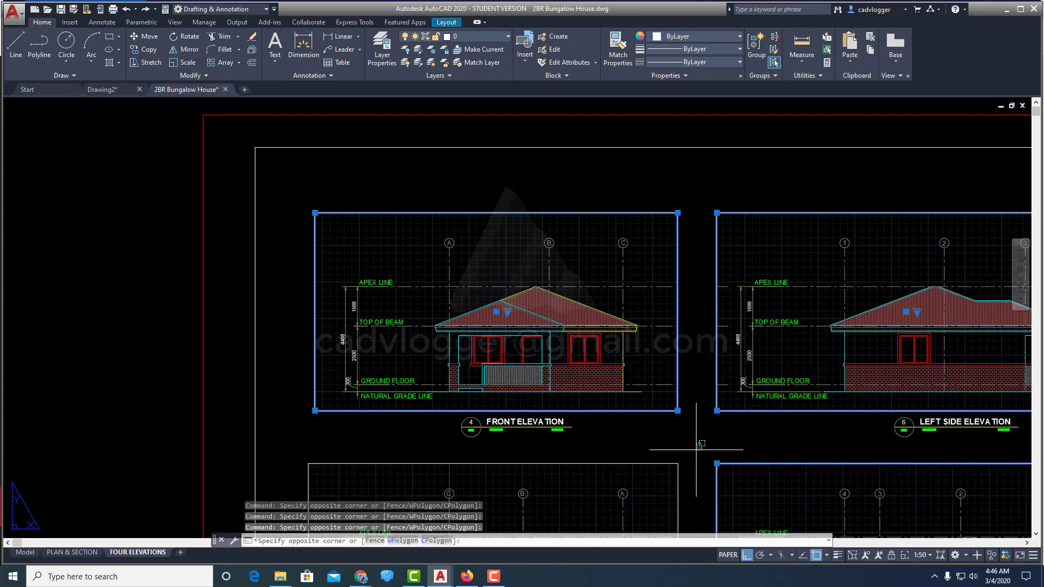
left_click(669, 473)
right_click(655, 302)
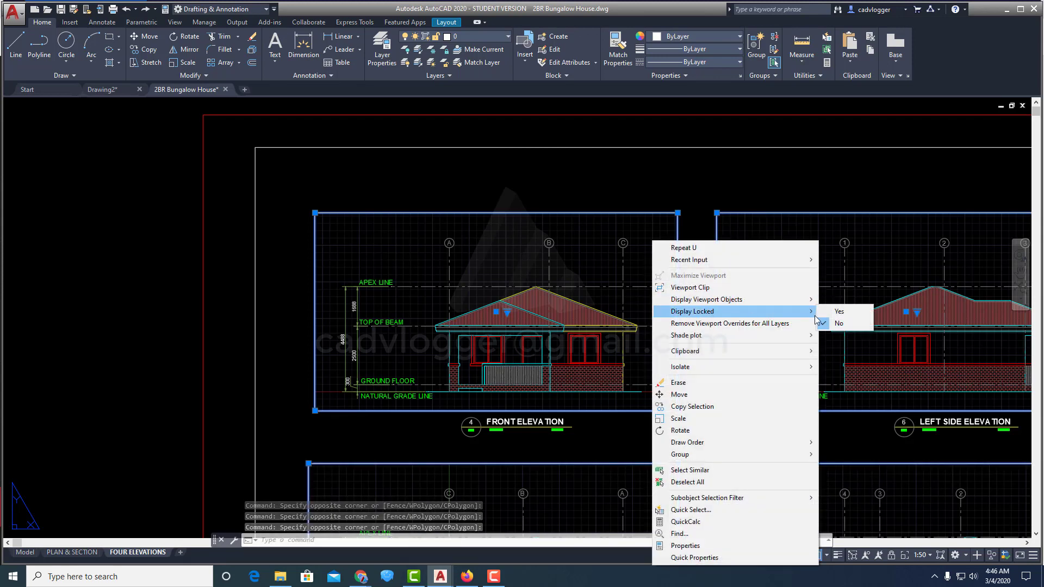
left_click(830, 312)
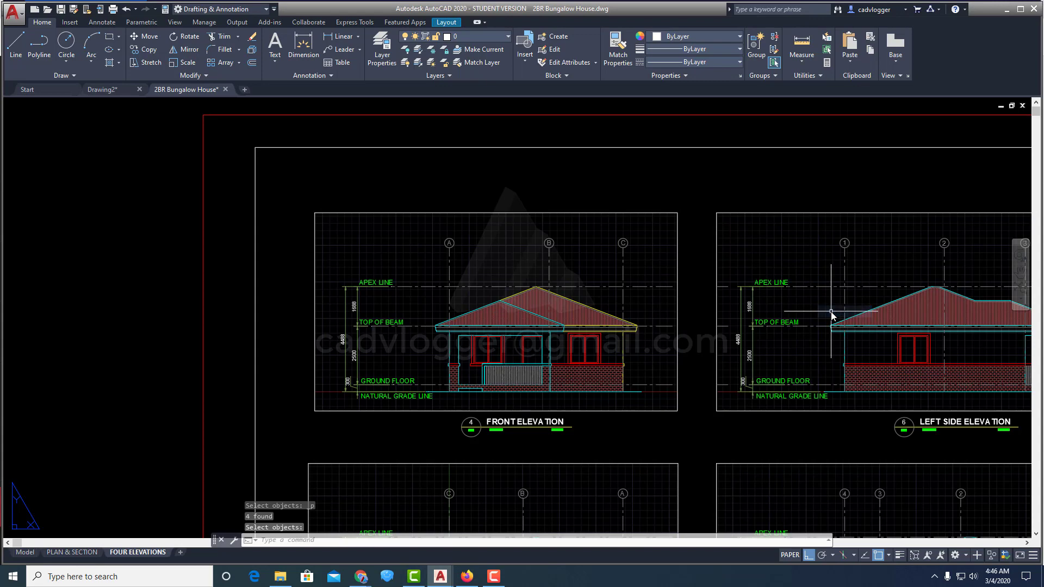
Step: Confirm the front elevation stays fixed when panning and zooming inside the viewport
double_click(586, 257)
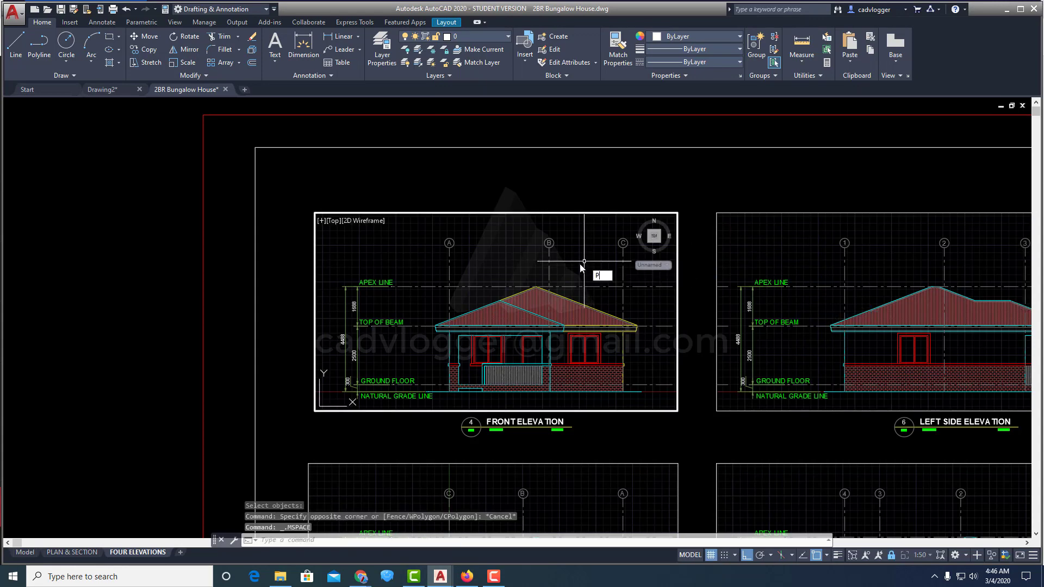
key("Return")
left_click_drag(573, 284, 625, 301)
key("Escape")
scroll(578, 283, "down", 2)
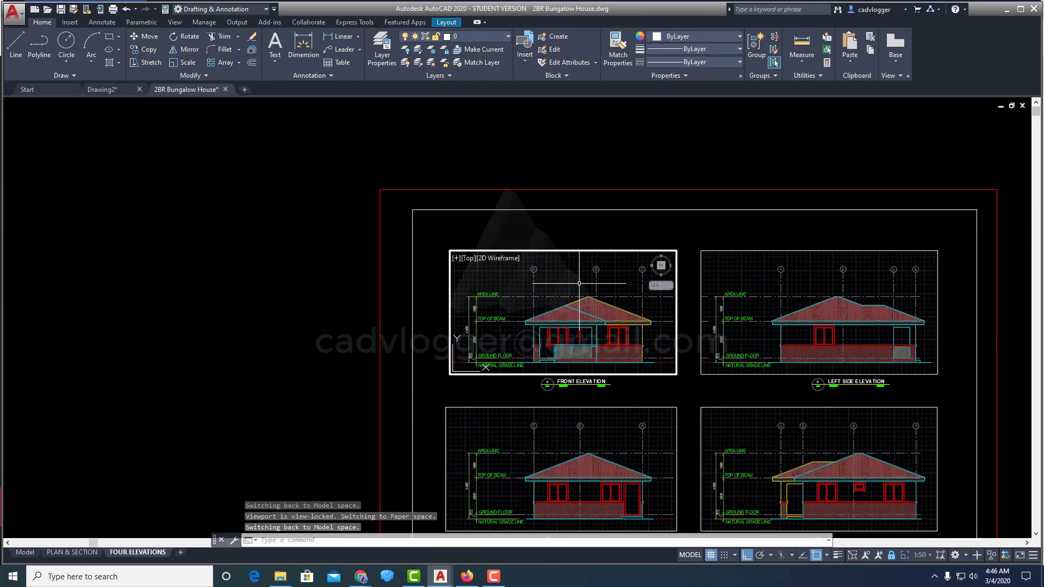
scroll(577, 284, "up", 5)
scroll(575, 289, "down", 3)
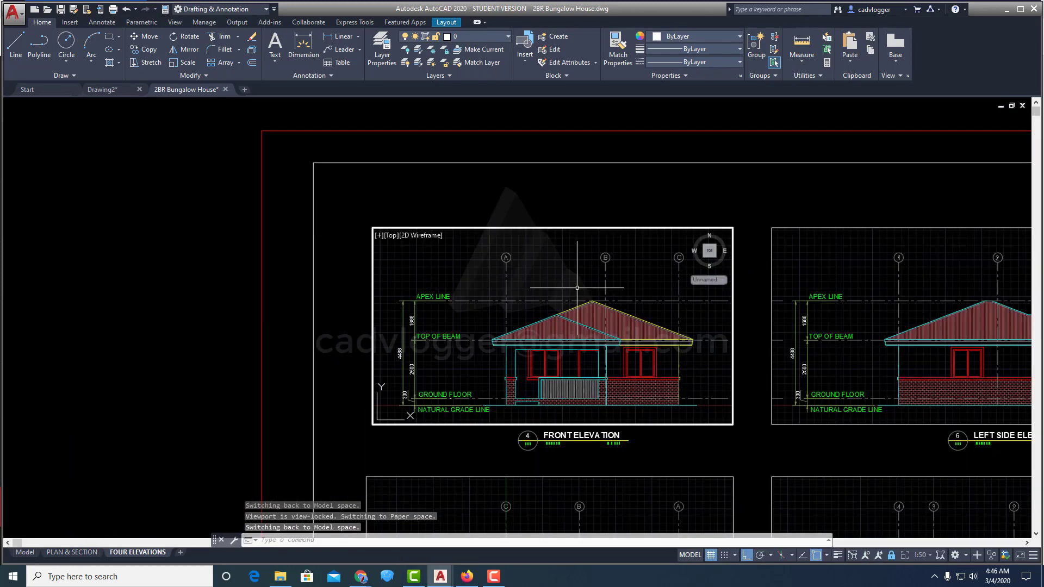
key("Escape")
double_click(579, 204)
Step: Zoom out to show the whole FOUR ELEVATIONS sheet
scroll(565, 207, "down", 4)
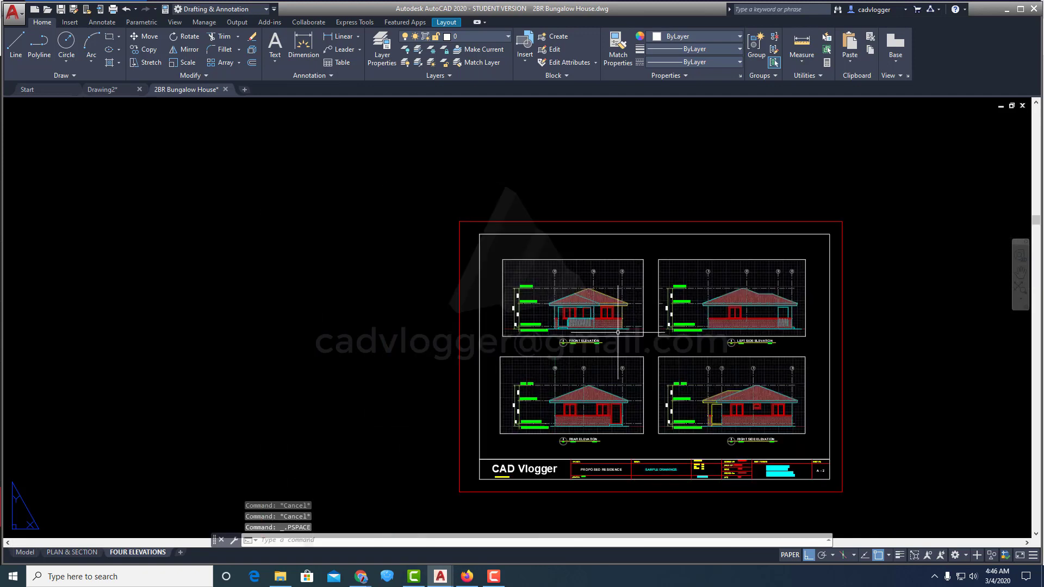
scroll(609, 308, "up", 2)
type("z")
key("Return")
type("e")
key("Return")
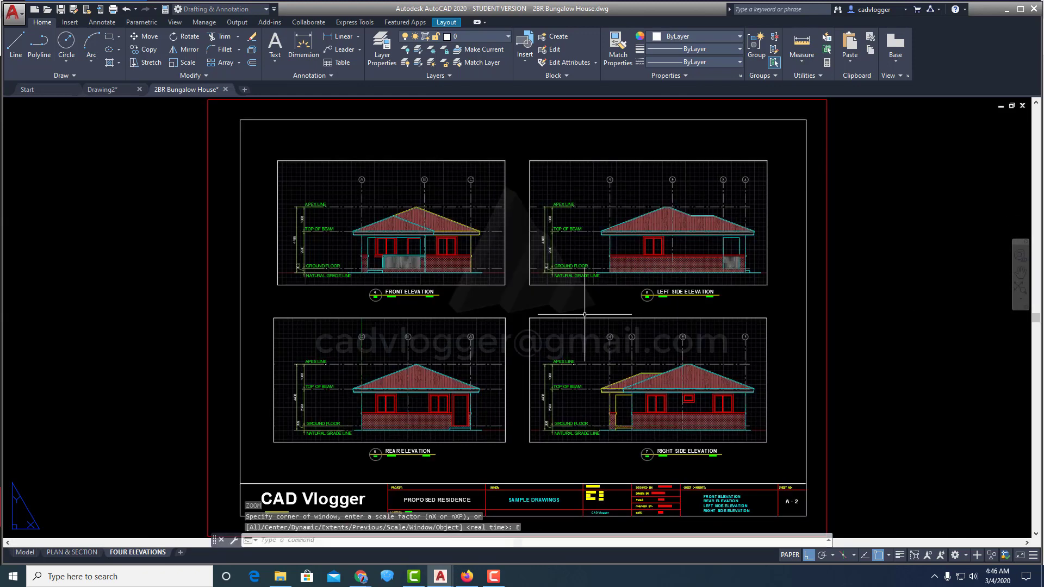
Step: Lock the display of all three PLAN & SECTION viewports, then return to FOUR ELEVATIONS
left_click(91, 553)
left_click(574, 330)
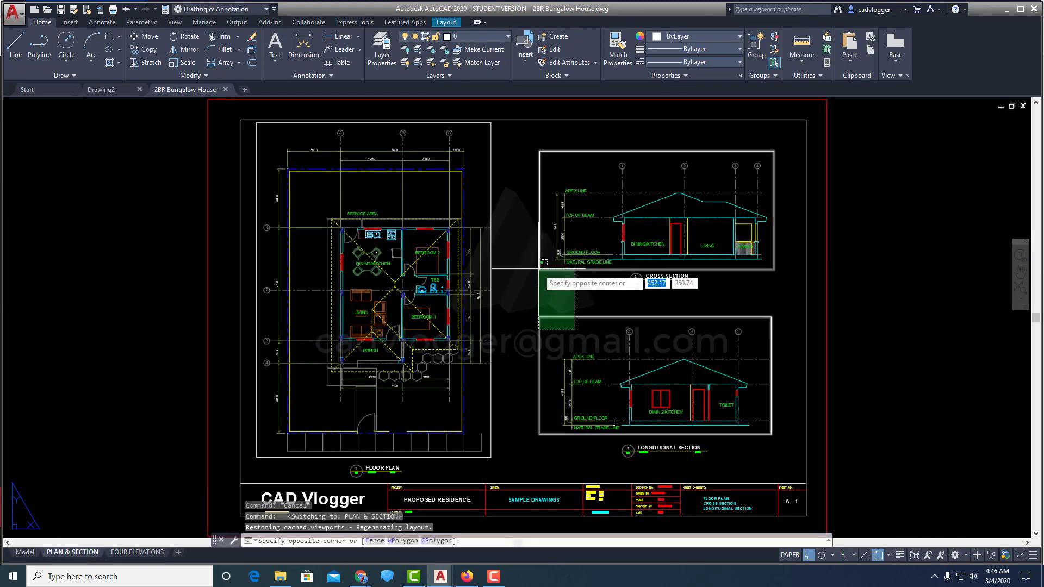
left_click(486, 253)
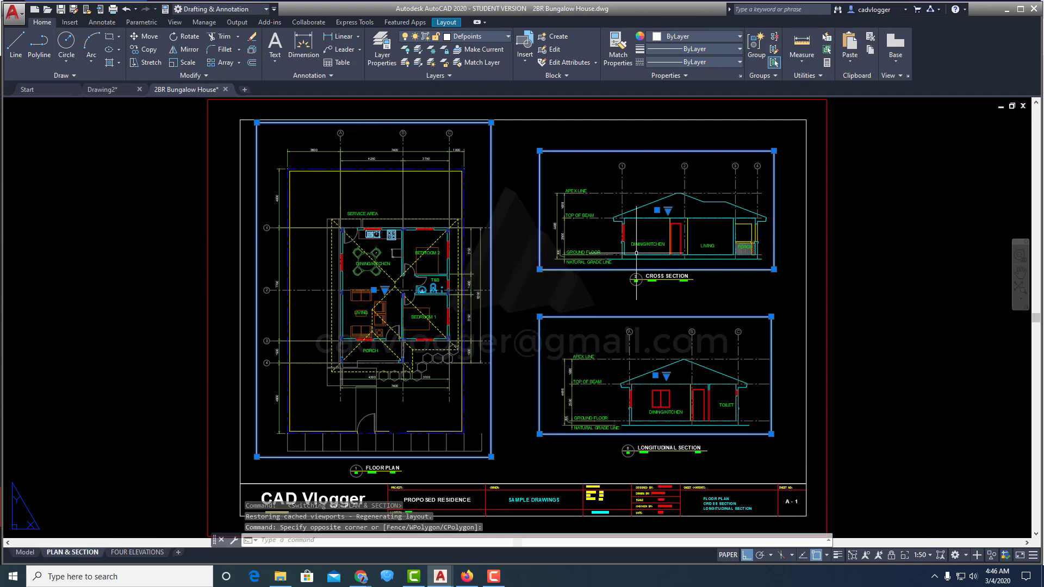
right_click(531, 241)
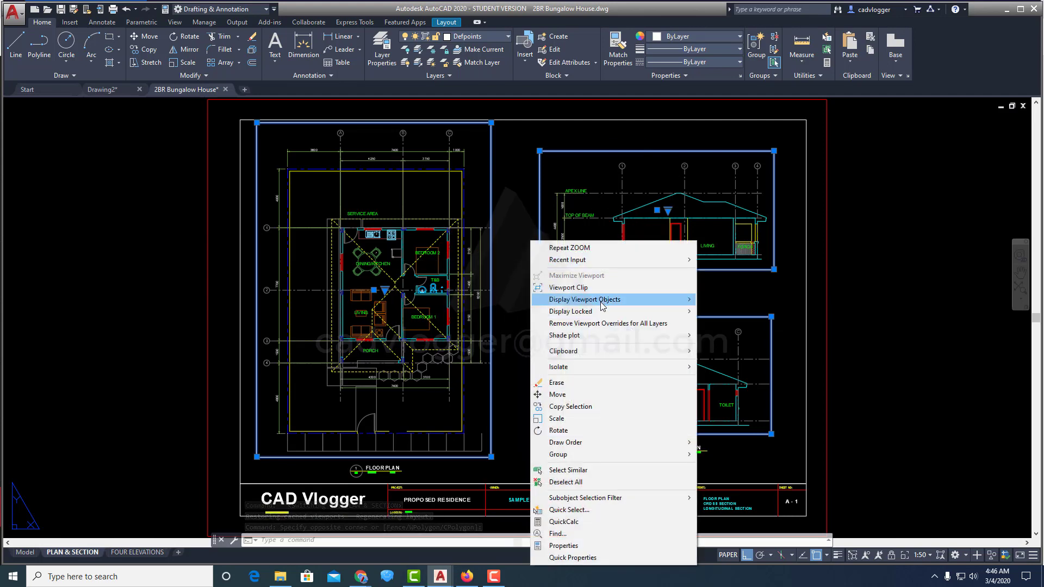
mouse_move(598, 311)
left_click(704, 311)
scroll(621, 299, "down", 2)
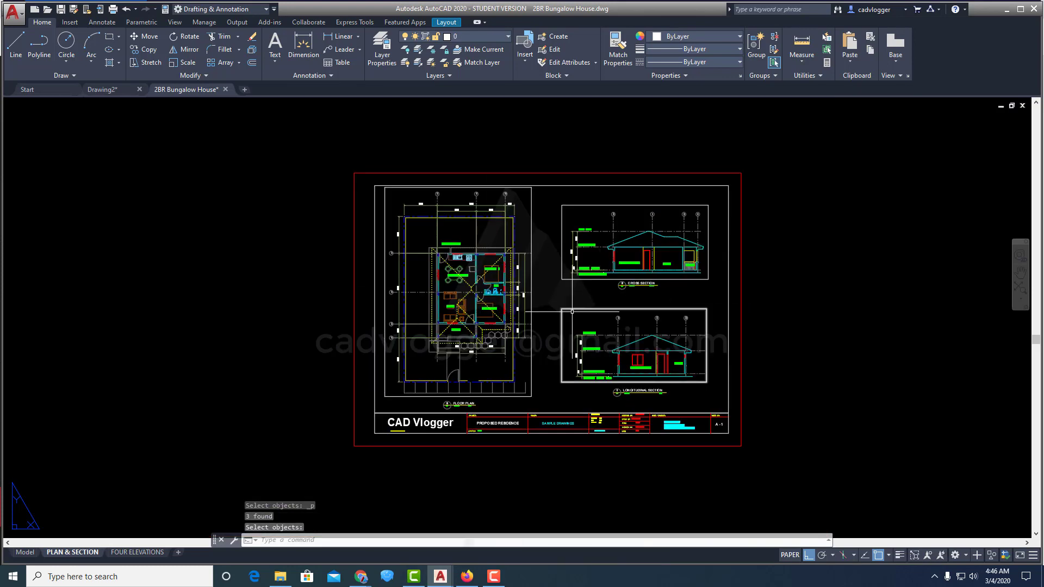
middle_click_drag(620, 299, 598, 307)
scroll(564, 326, "up", 2)
scroll(565, 326, "down", 3)
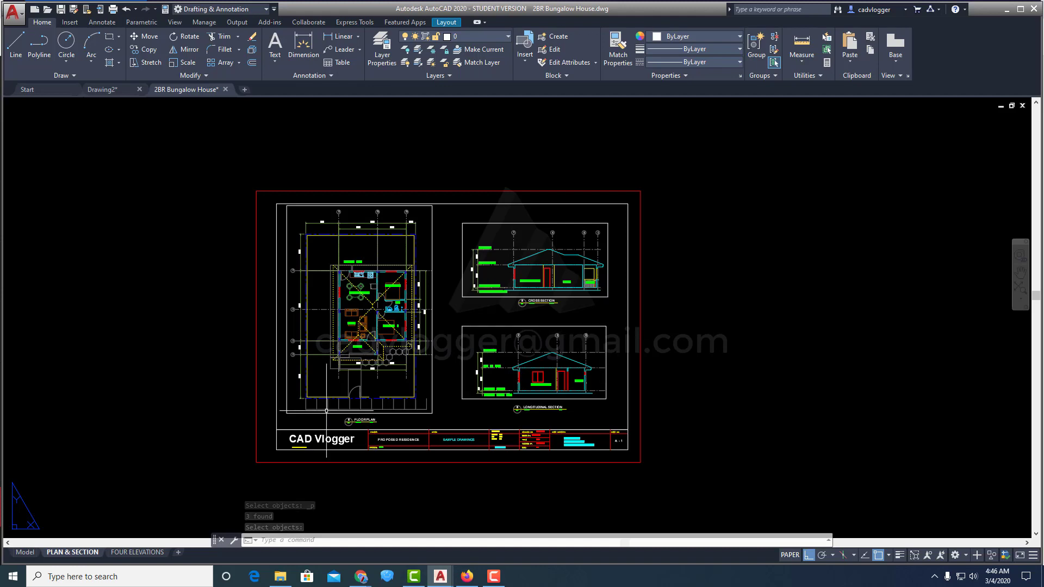
key("Escape")
left_click(137, 552)
Step: Zoom to the extents of the FOUR ELEVATIONS sheet with Z, E
type("z")
key("space")
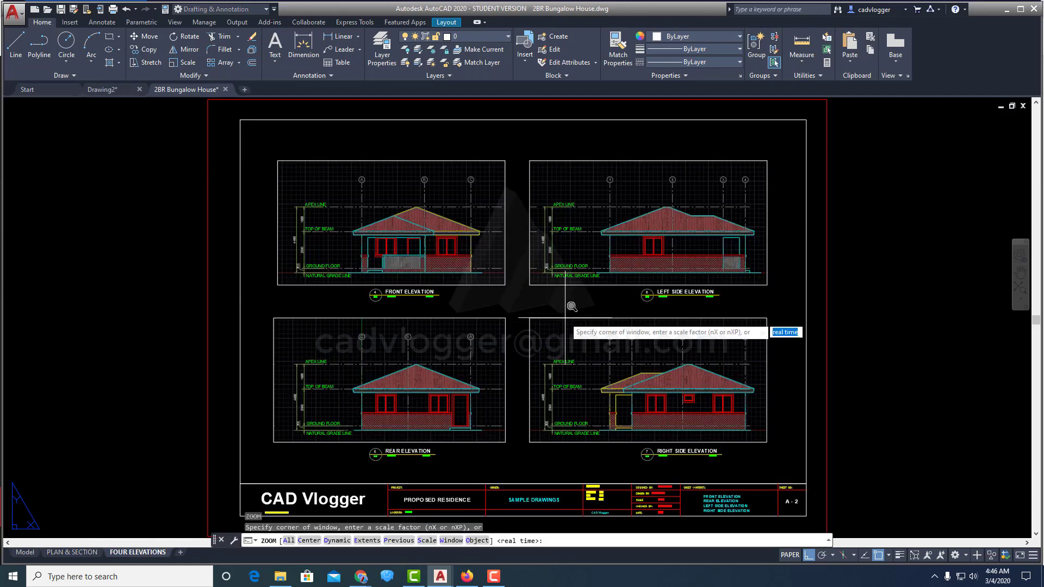
type("e")
key("Return")
Step: Preview a single-sheet DWG To PDF plot on ISO A1 at 1:1, then close it
key("ctrl+p")
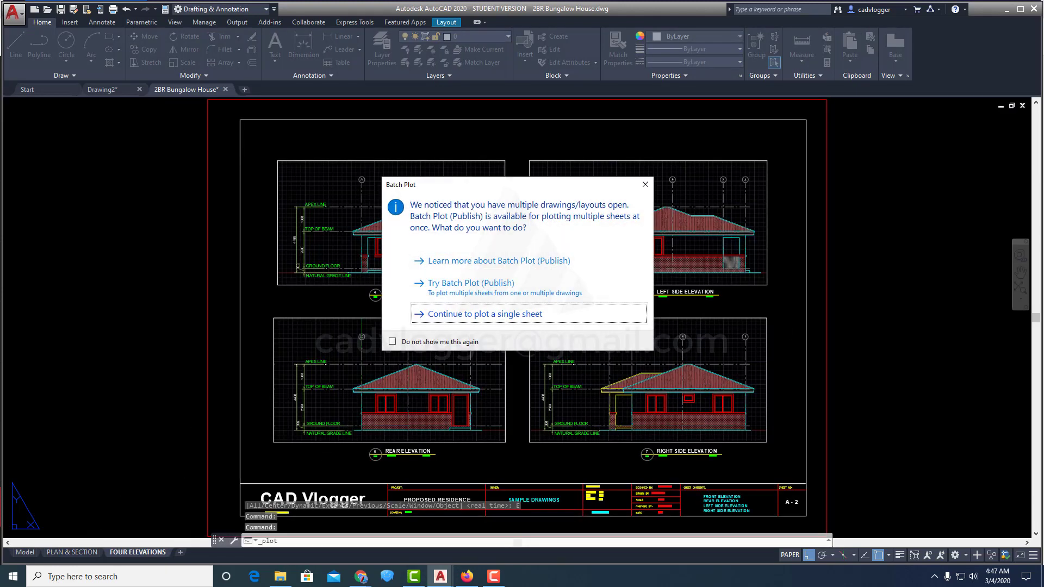
left_click(506, 319)
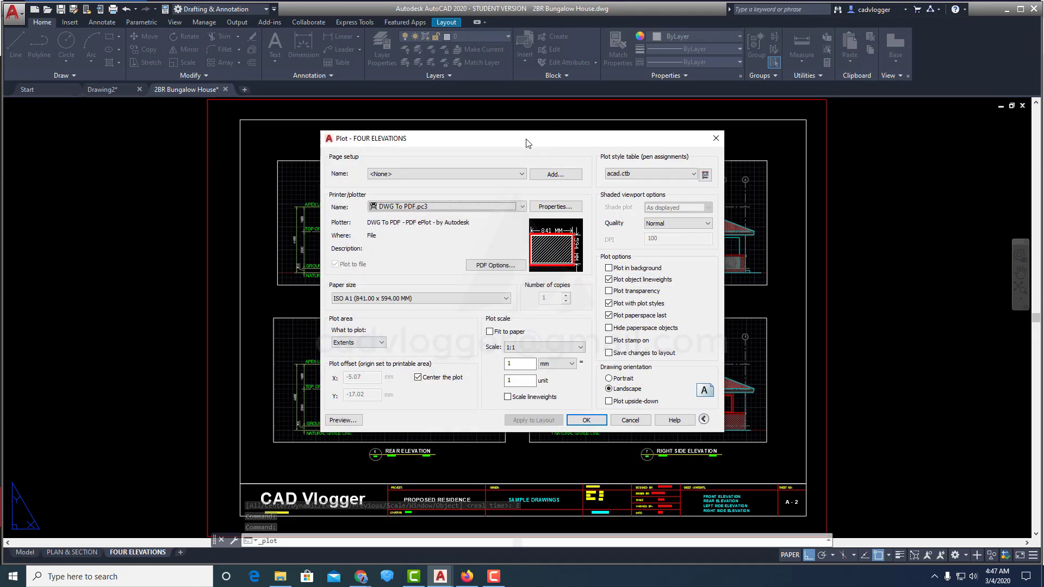
left_click_drag(531, 139, 577, 139)
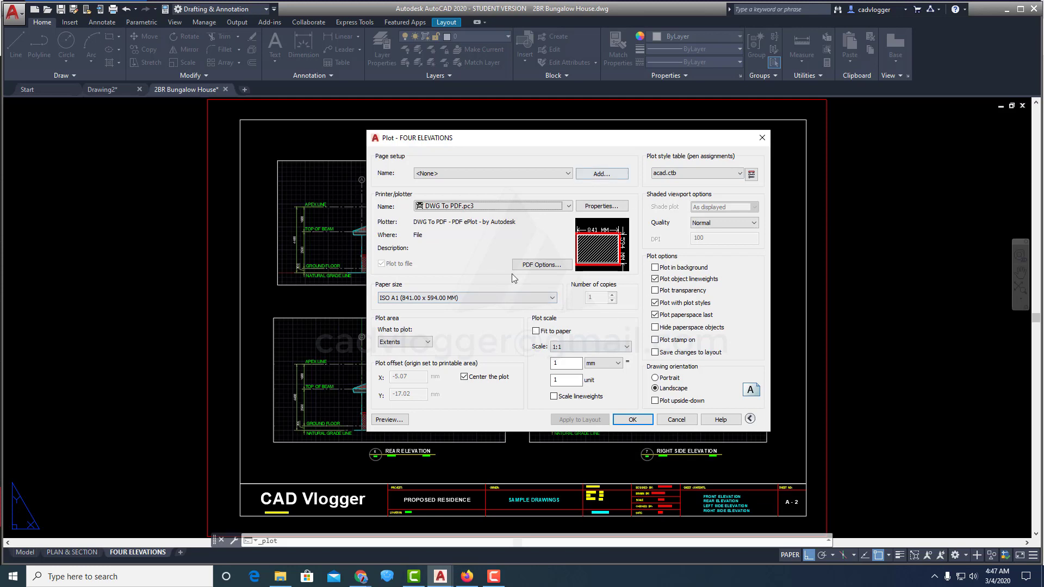
left_click_drag(571, 144, 533, 158)
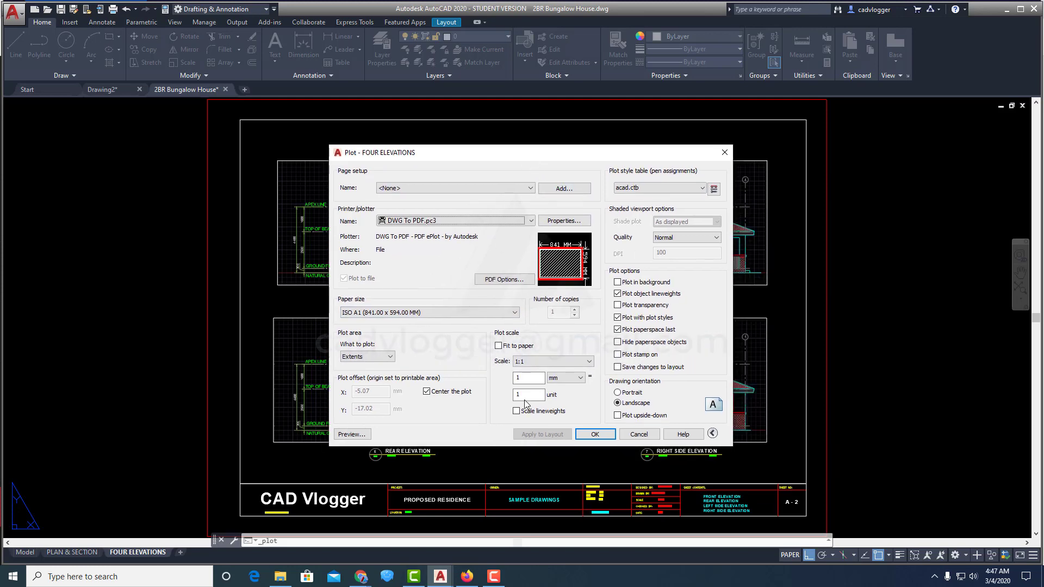
left_click(355, 435)
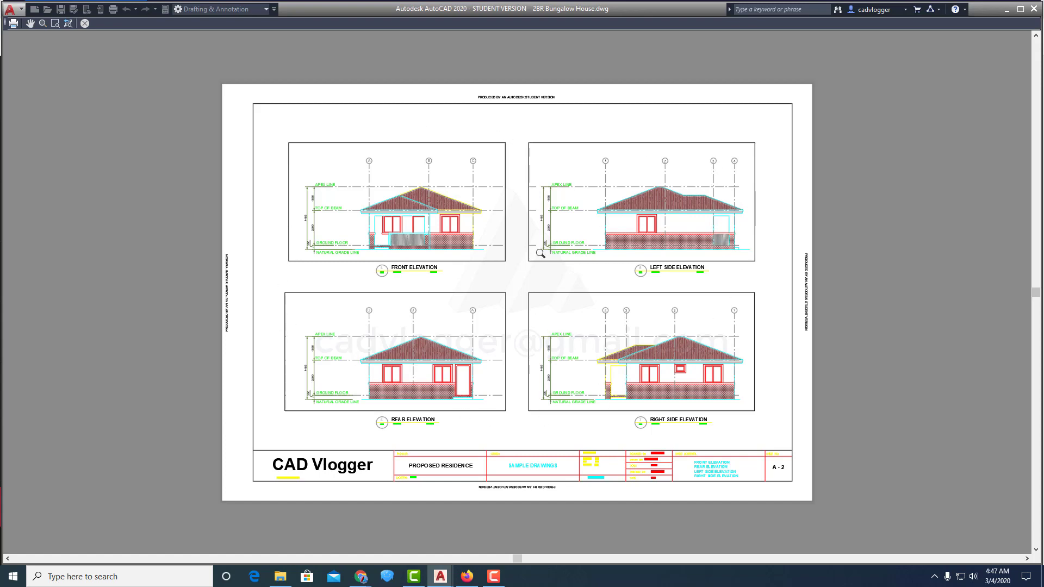
key("Escape")
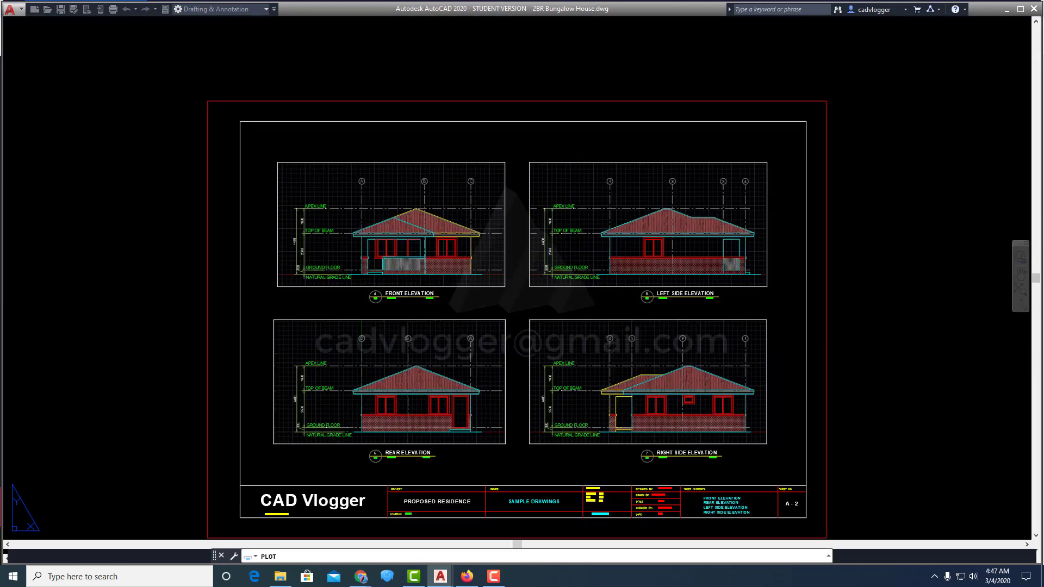
key("Escape")
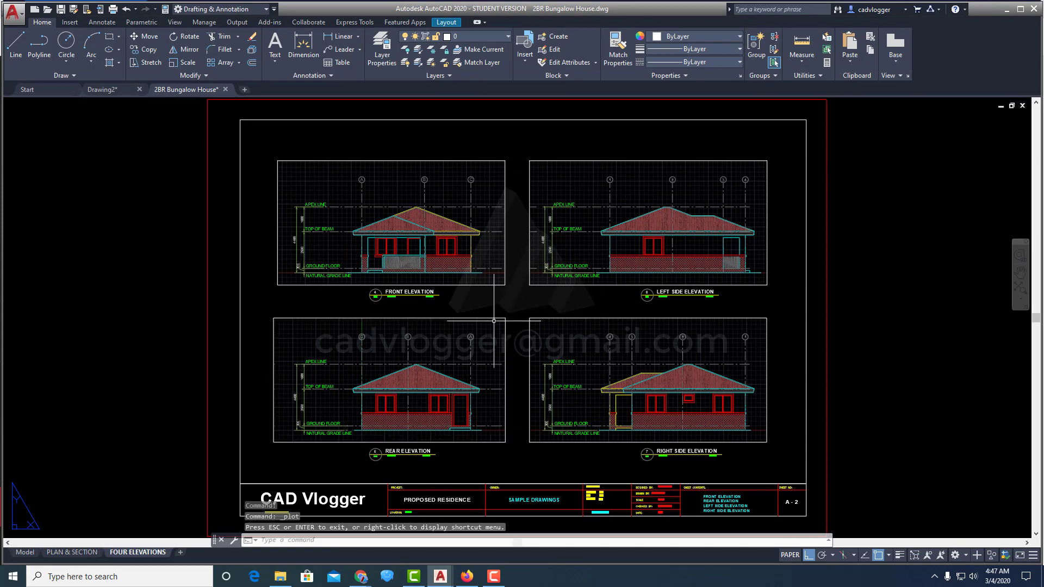
Step: Move the four FOUR ELEVATIONS viewports onto the Defpoints layer
middle_click_drag(496, 321, 520, 330)
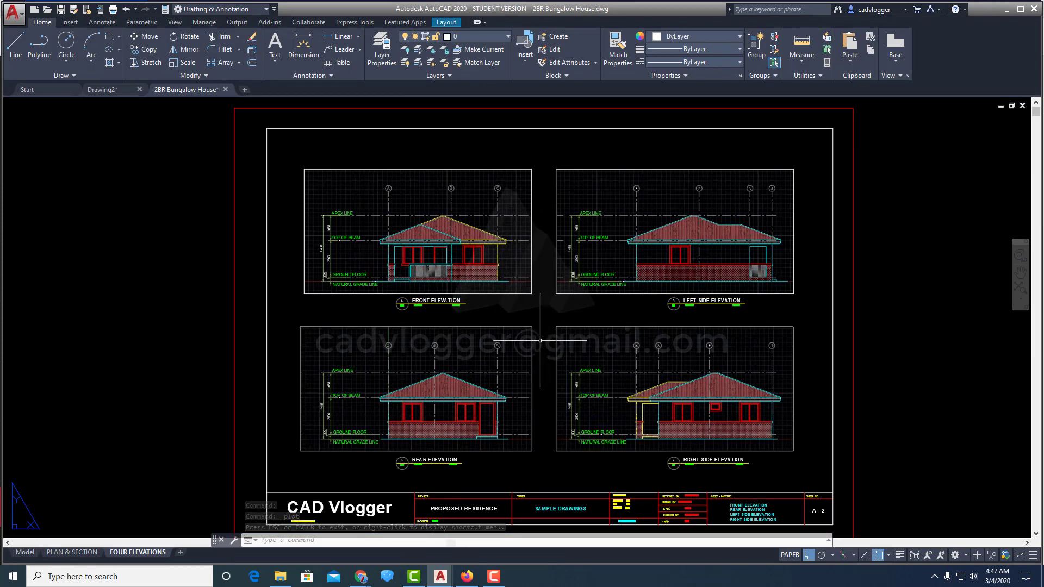
left_click(496, 37)
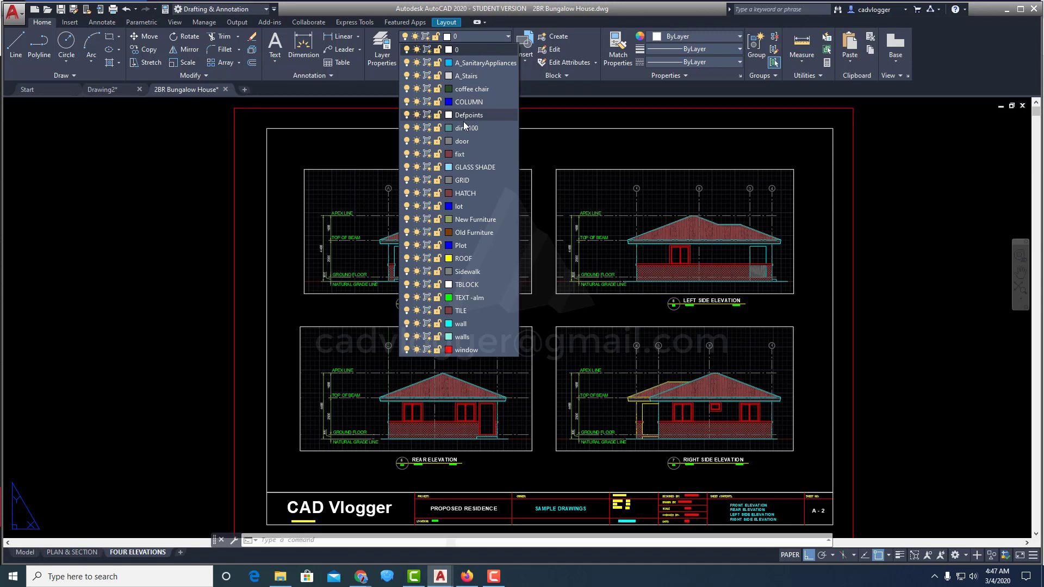
left_click(901, 166)
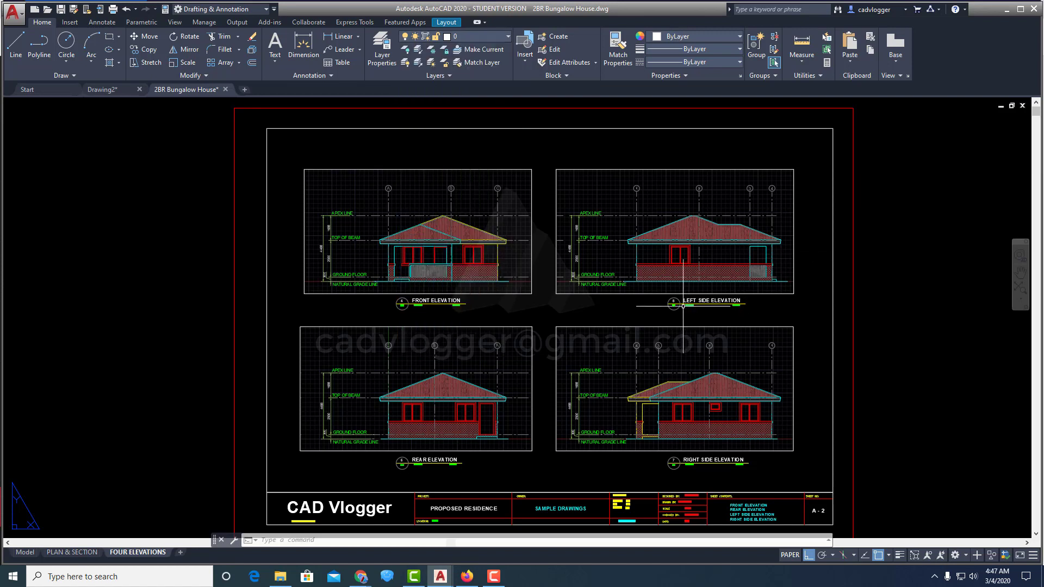
key("Escape")
key("Escape")
left_click(606, 342)
left_click(524, 284)
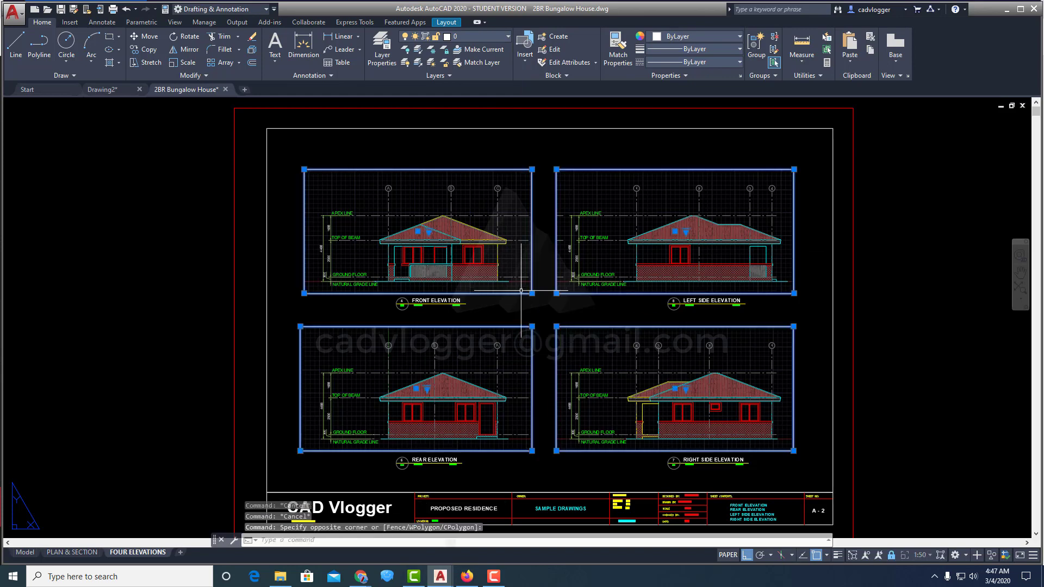
left_click(484, 37)
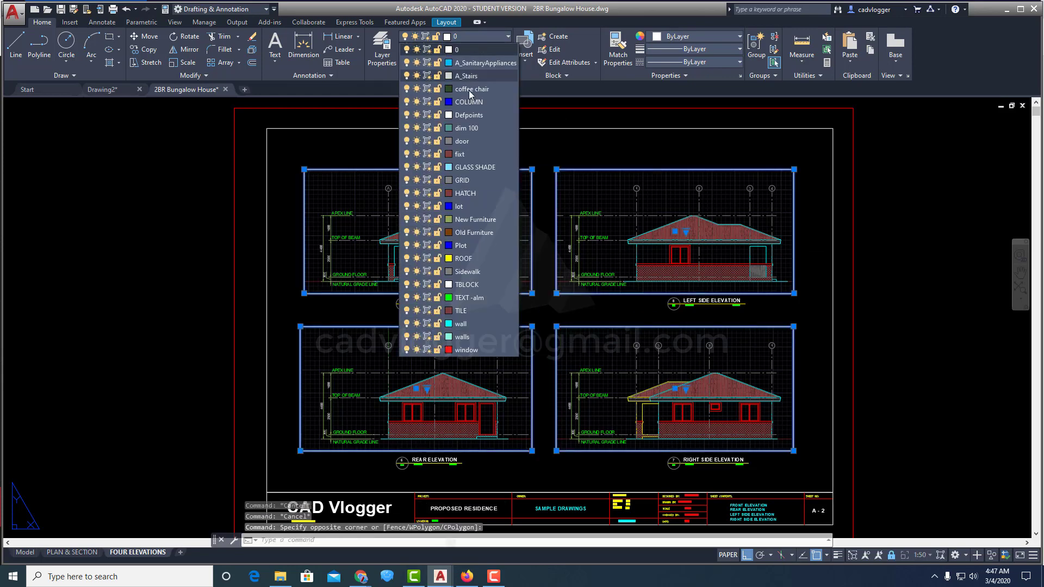
left_click(464, 115)
key("Escape")
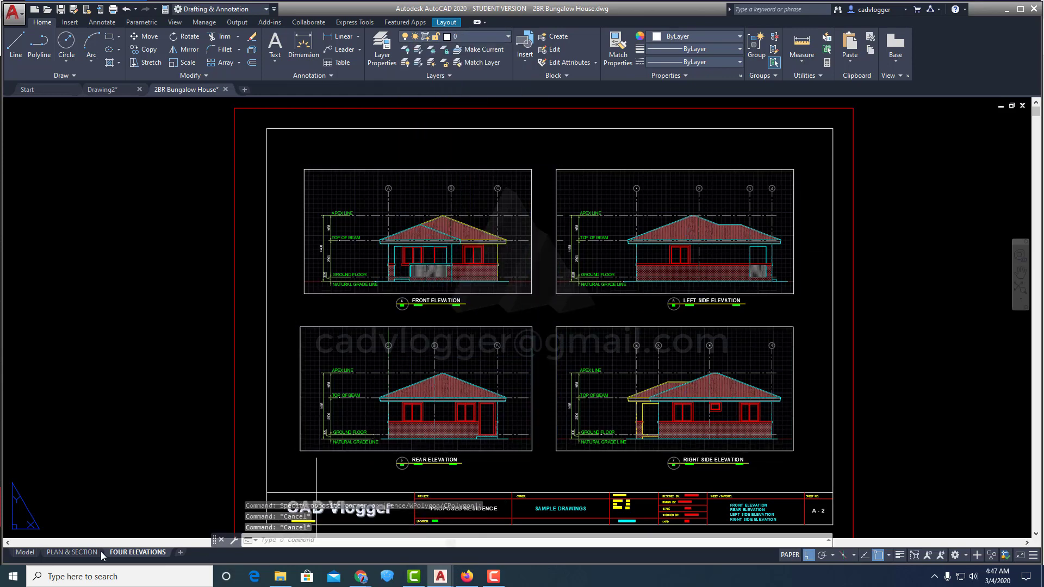
Step: Put the three PLAN & SECTION viewports on Defpoints, verify them, and return to FOUR ELEVATIONS
left_click(72, 552)
left_click(490, 341)
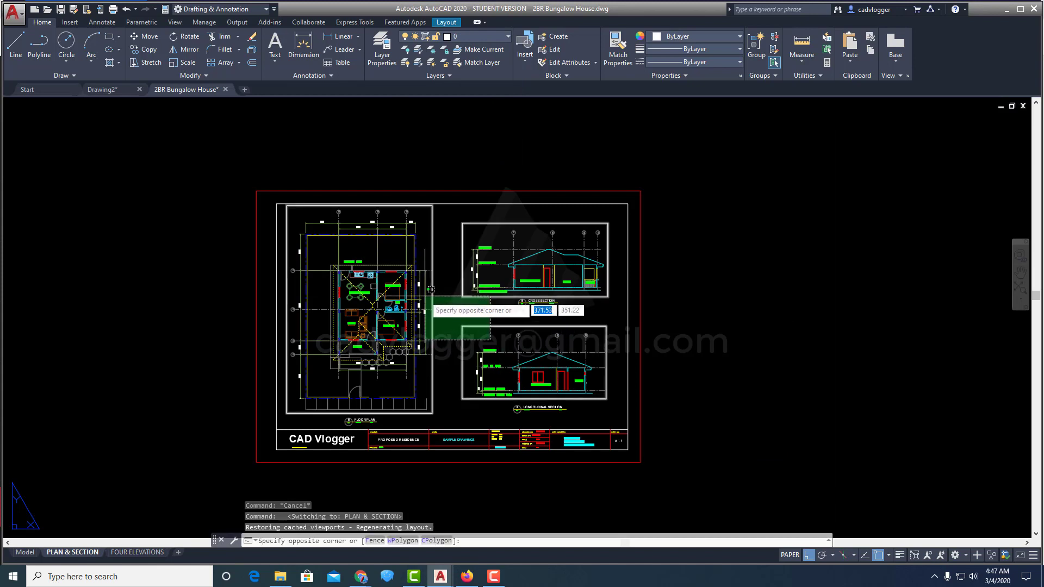
left_click(424, 278)
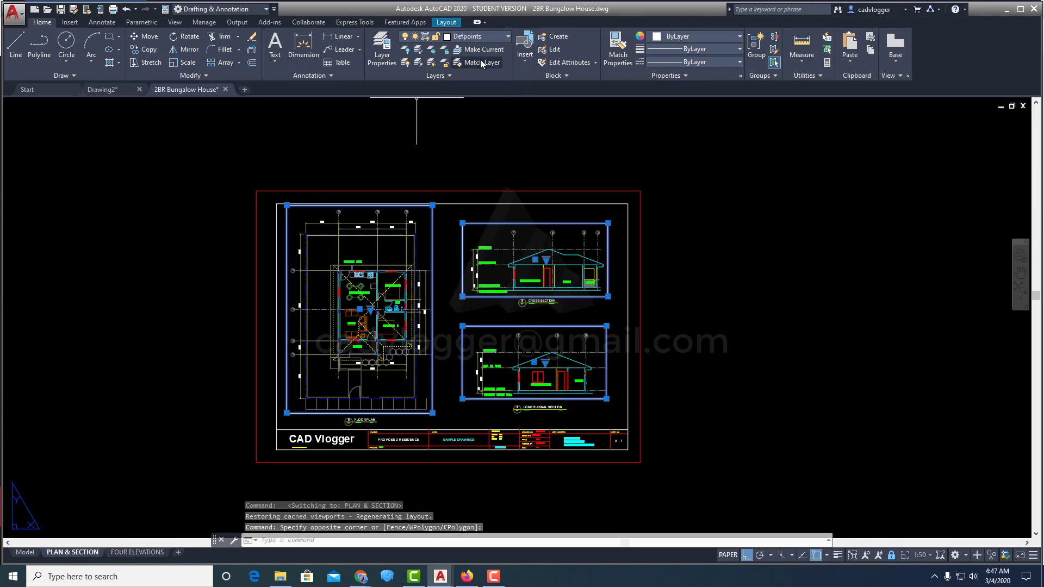
left_click(493, 36)
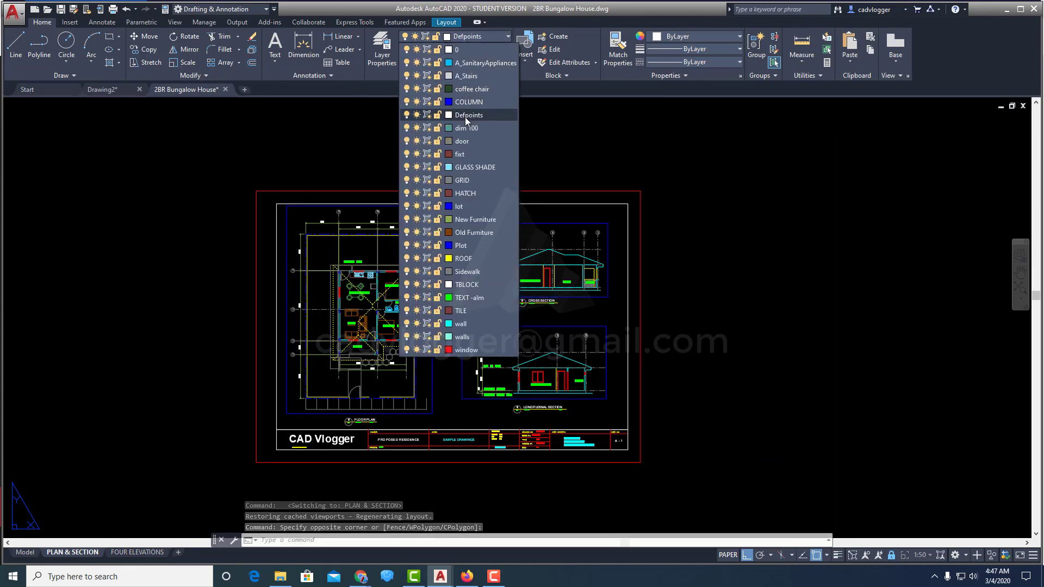
left_click(464, 115)
key("Escape")
key("Escape")
key("Escape")
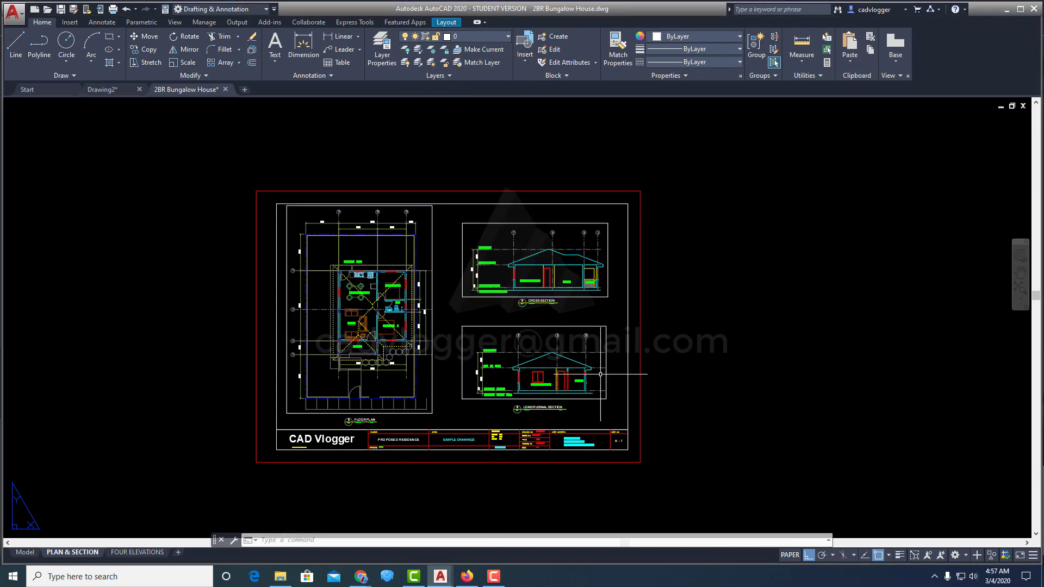
left_click(488, 335)
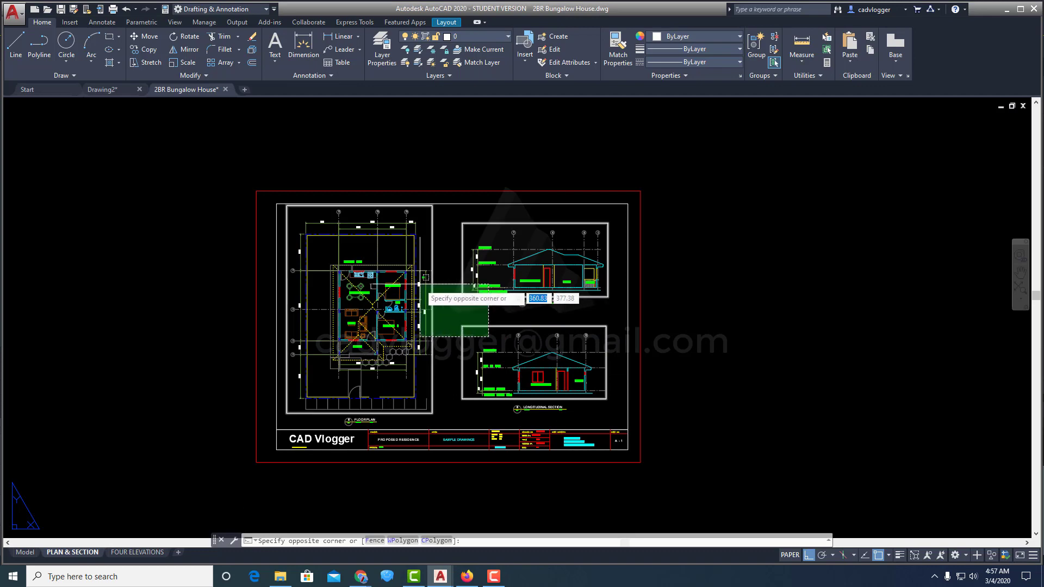
left_click(416, 280)
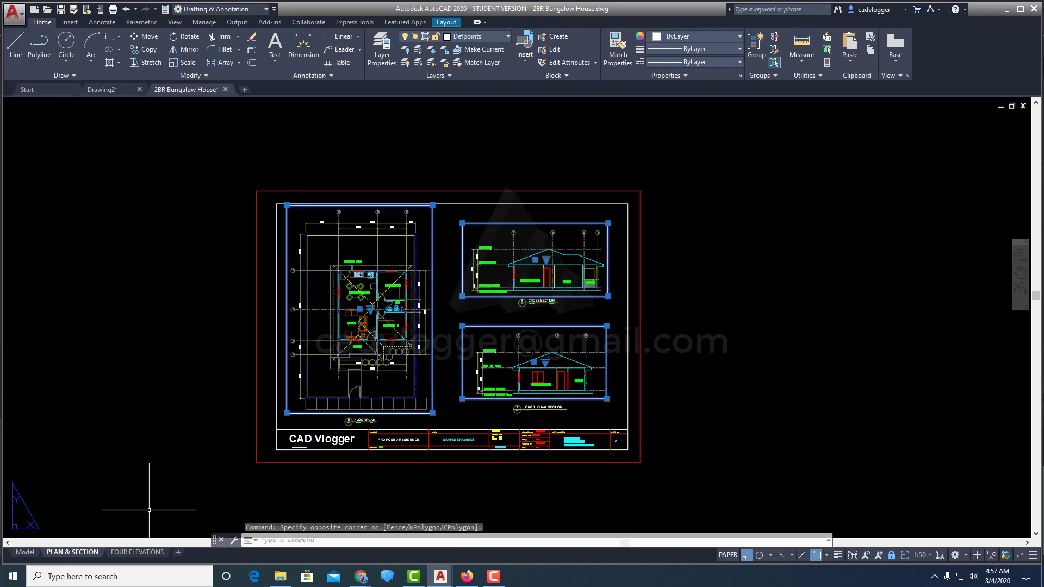
left_click(137, 551)
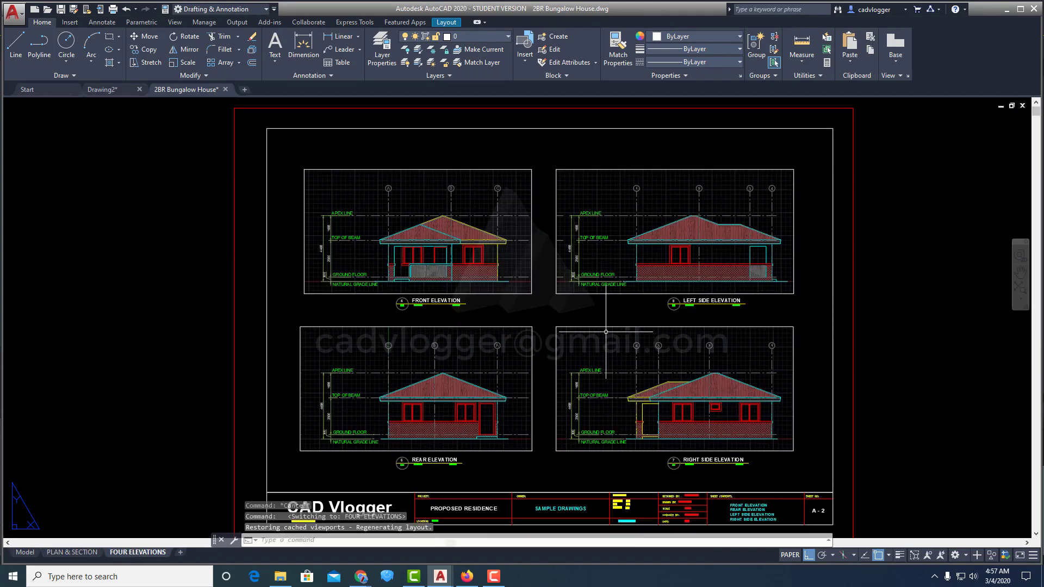
scroll(578, 326, "down", 2)
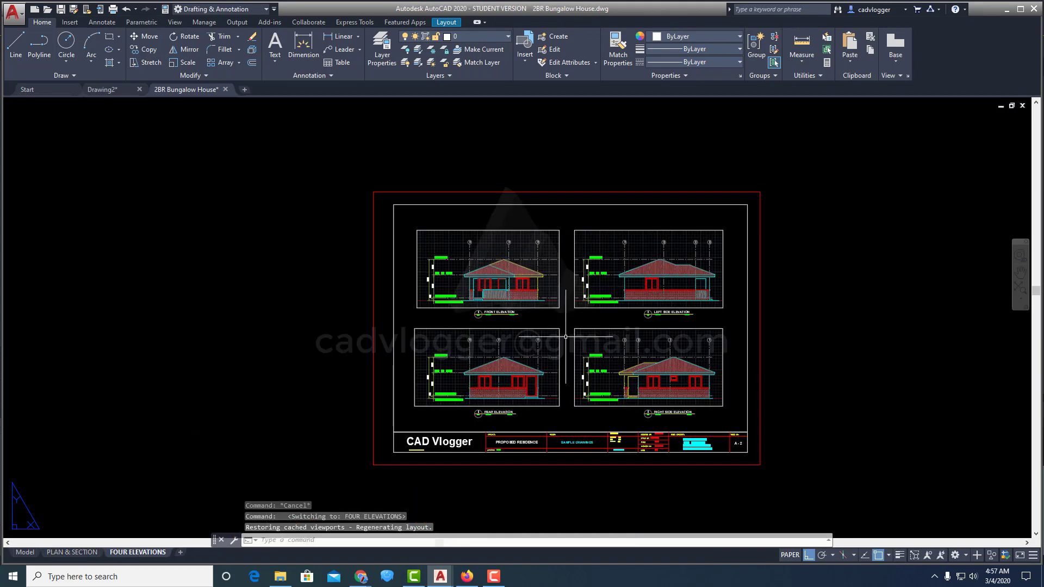
Step: Set a single-sheet plot's area to a window around the sheet corners and apply it to the layout
left_click(113, 9)
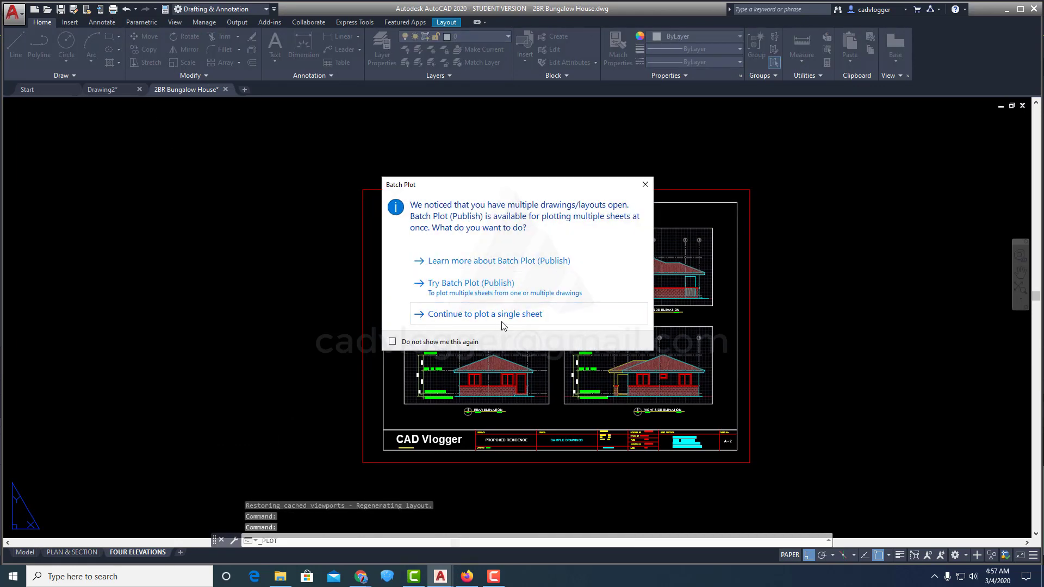
left_click(545, 321)
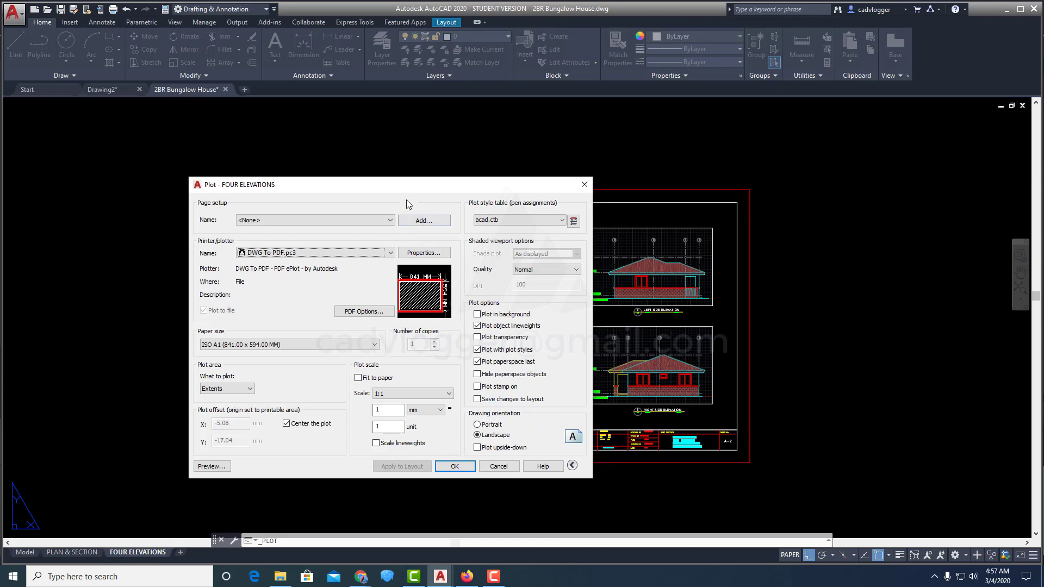
left_click_drag(406, 200, 604, 176)
left_click(457, 370)
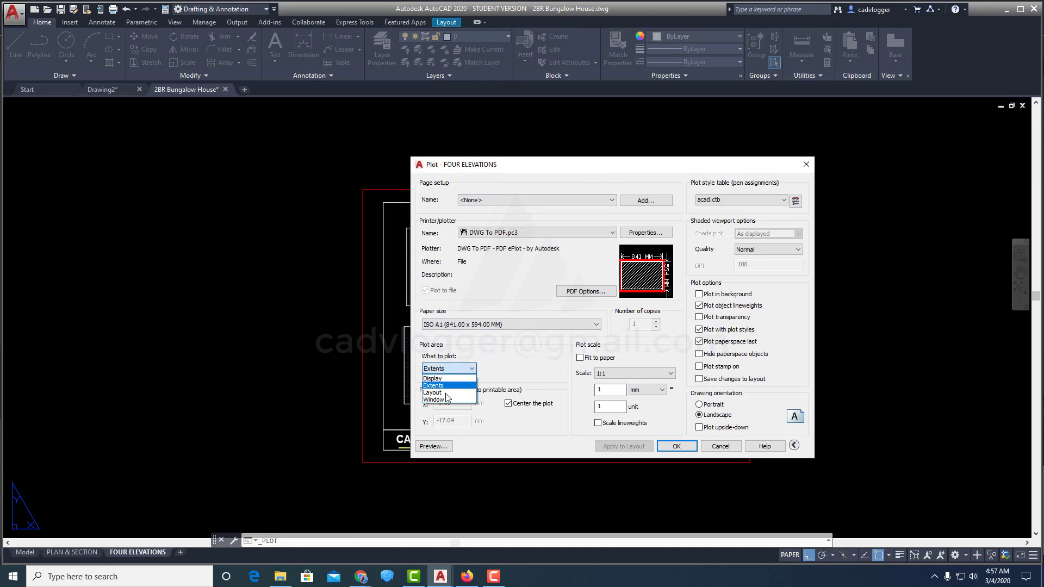
left_click(443, 401)
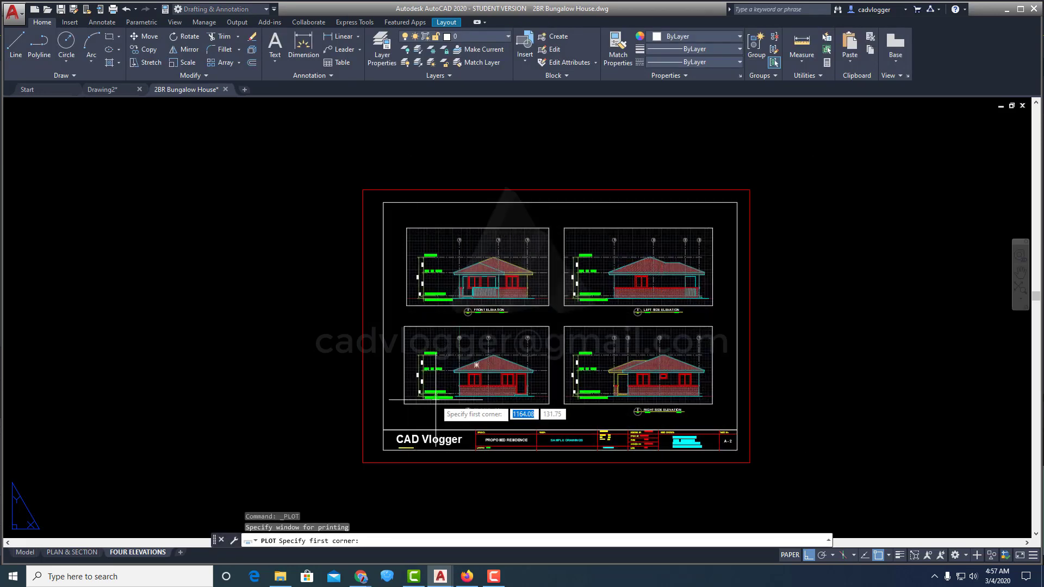
left_click(362, 462)
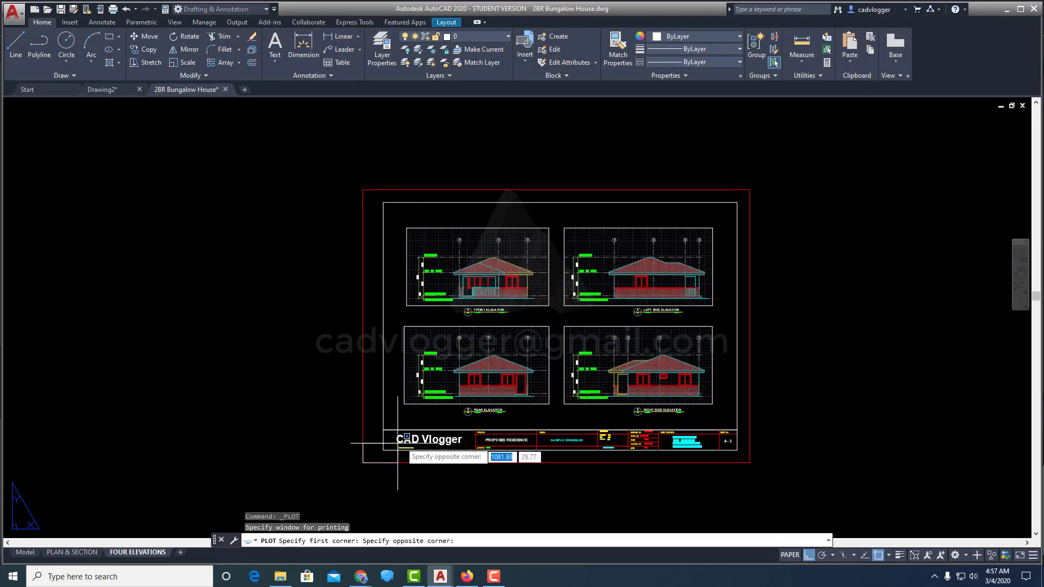
left_click(751, 192)
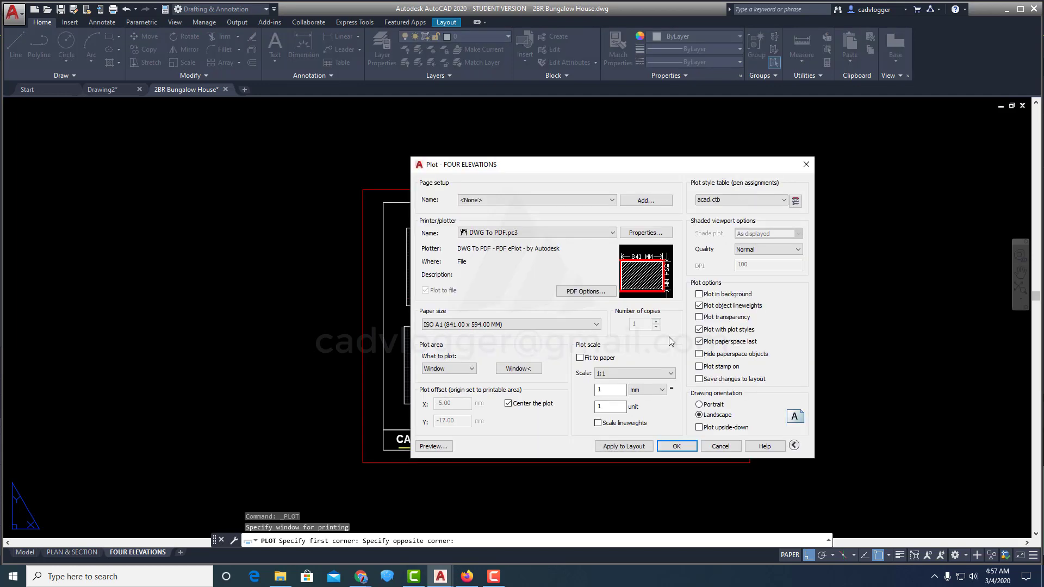
left_click(611, 449)
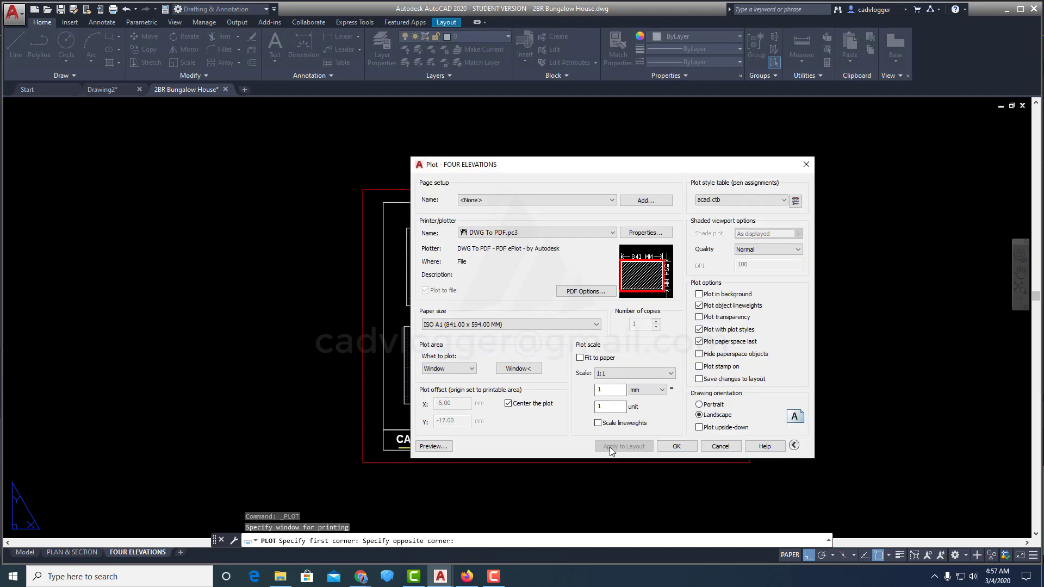
Step: Preview the windowed plot, keeping DWG To PDF.pc3 as the printer
left_click(433, 447)
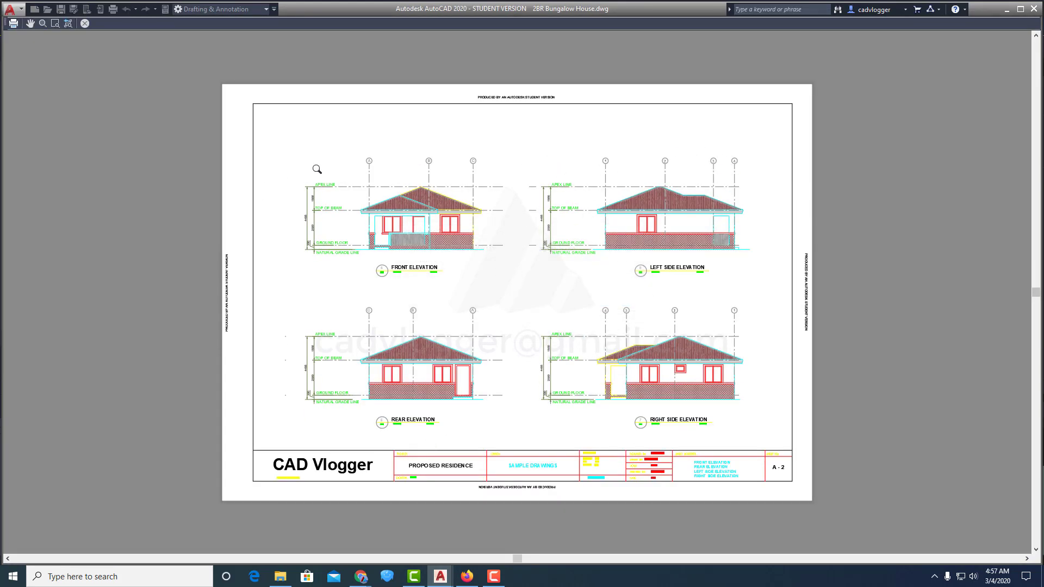
key("Escape")
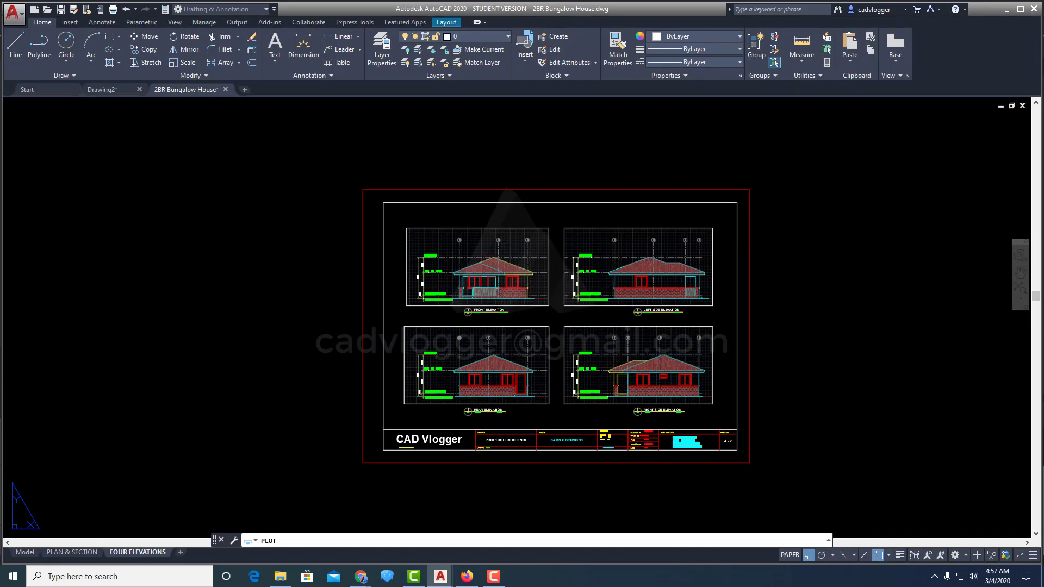
mouse_move(583, 145)
left_mouse_down()
mouse_move(489, 174)
mouse_move(582, 157)
left_mouse_up()
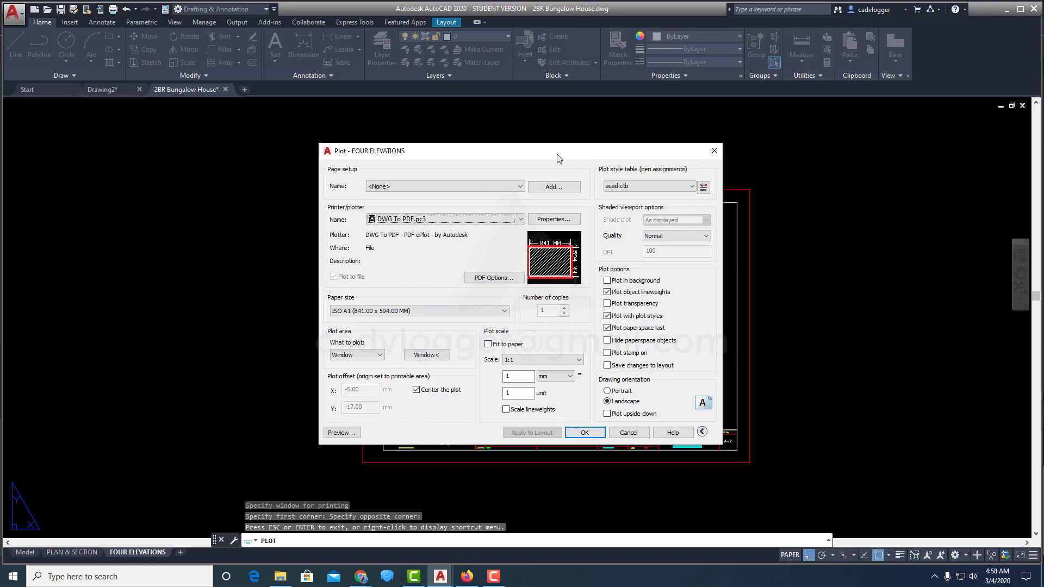
left_click(498, 220)
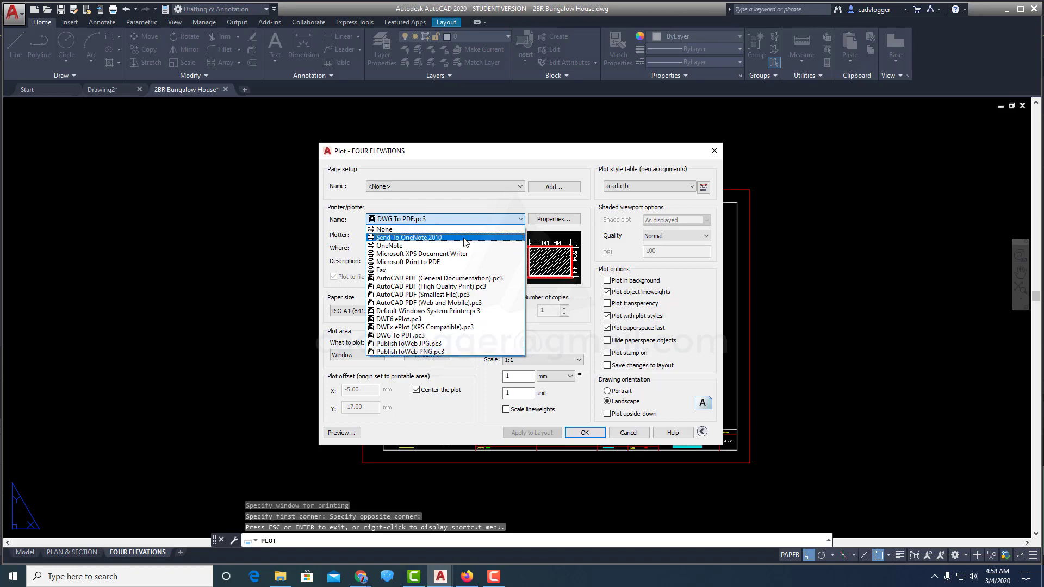
left_click(462, 162)
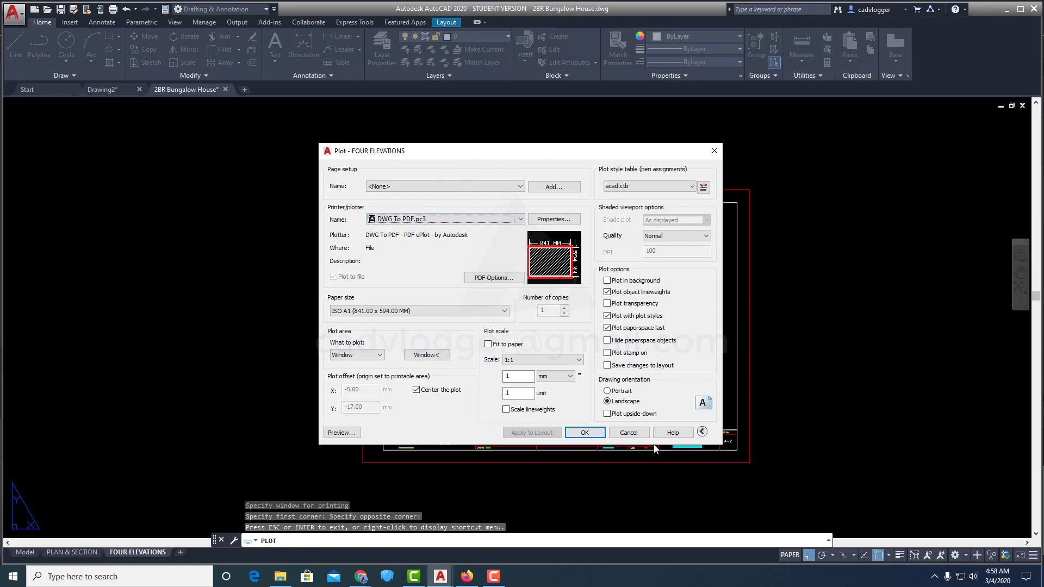